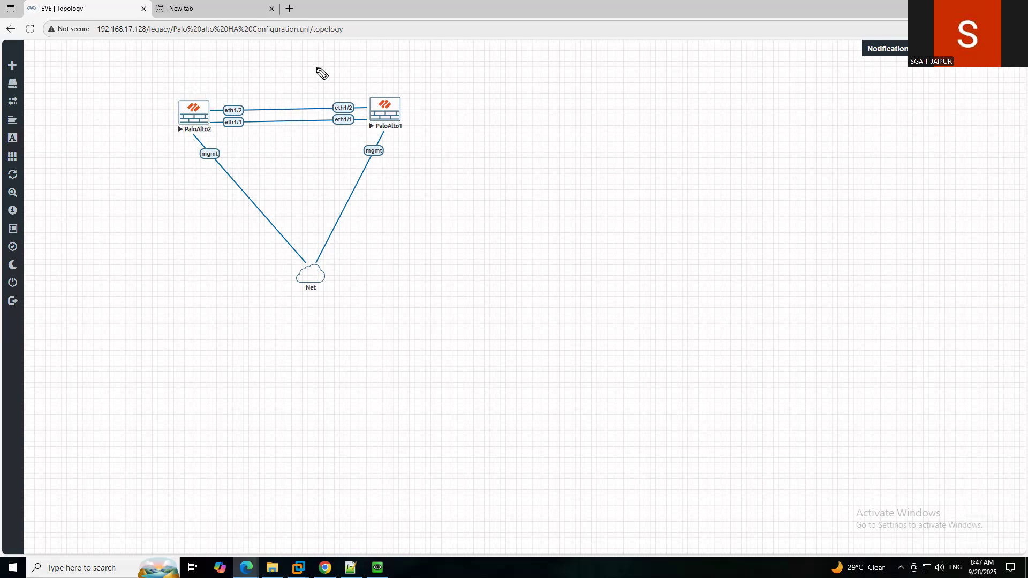
Tick PaloAlto1 and PaloAlto2 and sketch a box labelled FW beside them.
left_click_drag(203, 85, 225, 69)
left_click_drag(375, 79, 402, 72)
mouse_move(496, 129)
left_mouse_down()
mouse_move(477, 159)
mouse_move(518, 156)
mouse_move(515, 125)
mouse_move(480, 129)
mouse_move(484, 155)
mouse_move(494, 144)
left_mouse_up()
left_click_drag(495, 137, 508, 137)
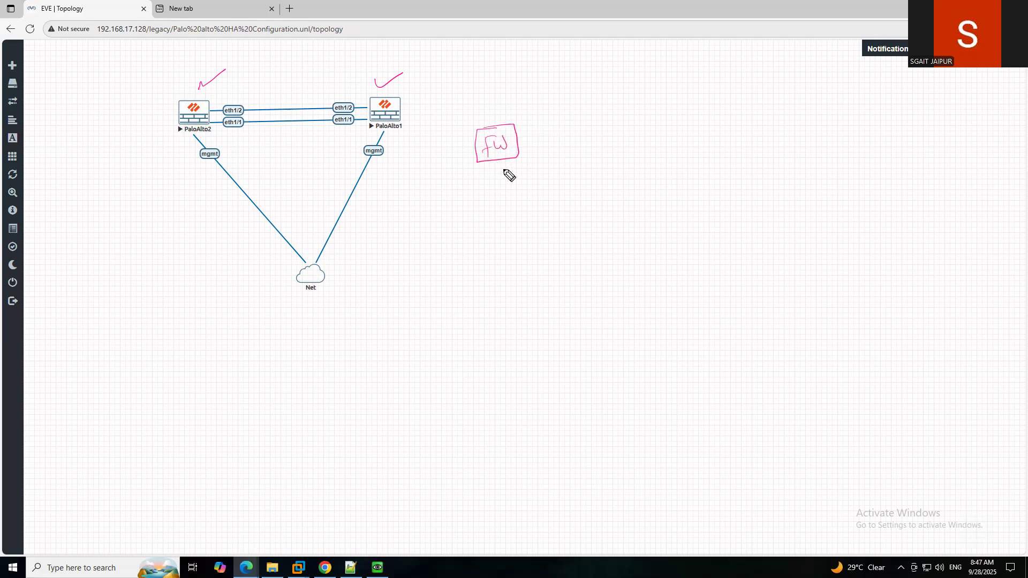
Link the FW box to two boxes numbered 2 and draw curved arrows toward PaloAlto1.
mouse_move(498, 161)
left_mouse_down()
mouse_move(523, 210)
mouse_move(486, 216)
mouse_move(538, 241)
mouse_move(535, 211)
mouse_move(521, 235)
left_mouse_up()
left_click_drag(574, 199, 576, 231)
mouse_move(603, 194)
left_mouse_down()
mouse_move(581, 230)
mouse_move(590, 209)
mouse_move(598, 216)
left_mouse_up()
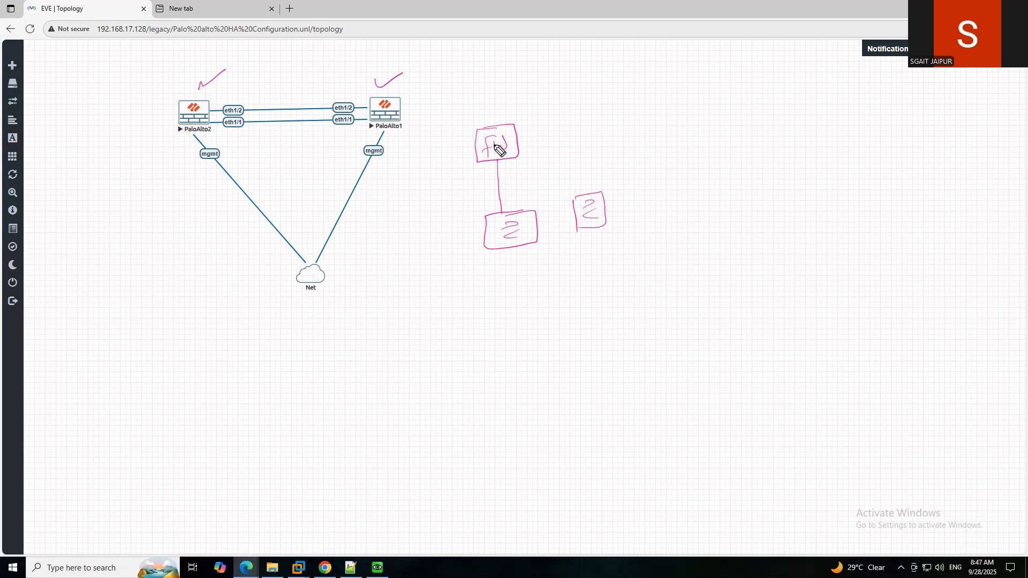
left_click_drag(518, 161, 573, 202)
mouse_move(455, 247)
left_mouse_down()
mouse_move(461, 166)
mouse_move(473, 152)
left_mouse_up()
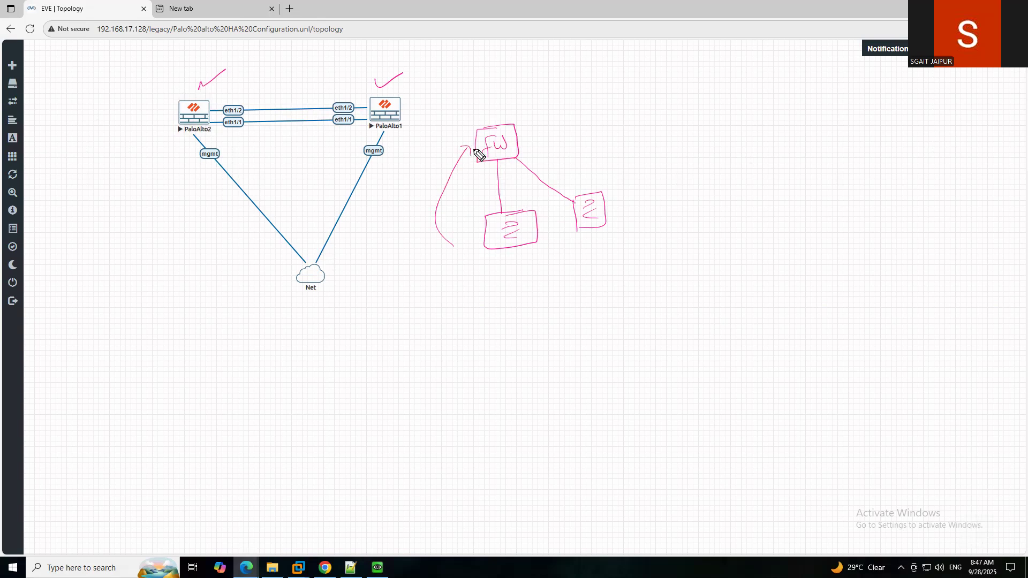
mouse_move(497, 111)
left_mouse_down()
mouse_move(427, 101)
mouse_move(442, 107)
left_mouse_up()
Write 'High availability' below the boxes and underline it.
left_click_drag(530, 249, 518, 304)
mouse_move(528, 277)
left_mouse_down()
mouse_move(529, 299)
mouse_move(538, 287)
left_mouse_up()
mouse_move(540, 283)
left_mouse_down()
mouse_move(540, 293)
mouse_move(554, 288)
mouse_move(552, 306)
left_mouse_up()
left_click(539, 269)
left_click_drag(567, 270, 578, 291)
mouse_move(639, 273)
left_mouse_down()
mouse_move(670, 275)
mouse_move(681, 255)
mouse_move(689, 278)
mouse_move(761, 244)
mouse_move(770, 250)
left_mouse_up()
left_click_drag(765, 236, 777, 234)
mouse_move(780, 236)
left_mouse_down()
mouse_move(786, 257)
mouse_move(715, 277)
left_mouse_up()
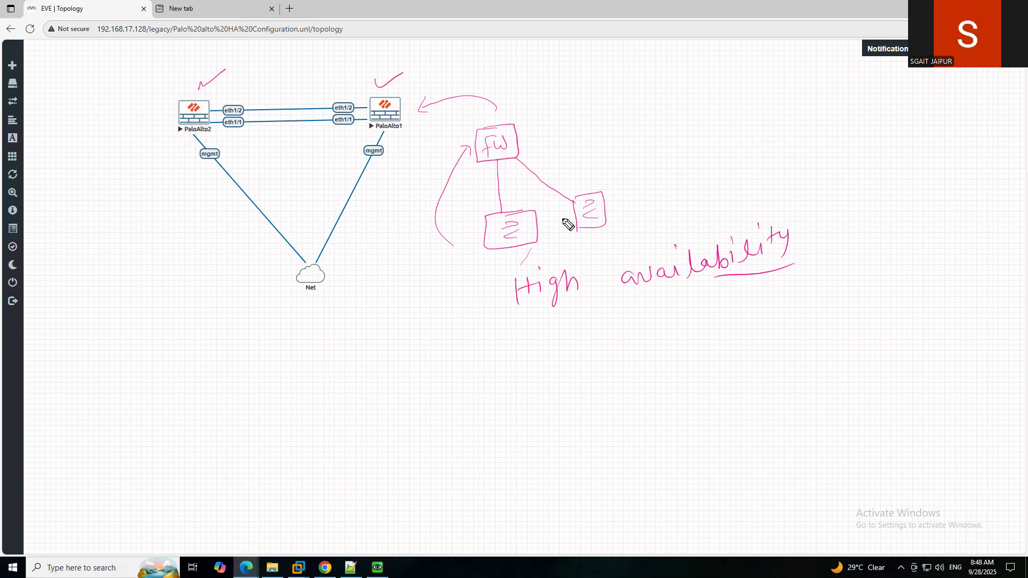
Connect the two 2 boxes with a line labelled VRRP and sketch a small figure below.
left_click_drag(529, 225, 579, 216)
left_click_drag(534, 244, 579, 243)
mouse_move(512, 367)
left_mouse_down()
mouse_move(532, 361)
mouse_move(514, 368)
mouse_move(513, 395)
left_mouse_up()
mouse_move(503, 369)
left_mouse_down()
mouse_move(500, 396)
mouse_move(534, 387)
left_mouse_up()
mouse_move(515, 339)
left_mouse_down()
mouse_move(494, 309)
mouse_move(536, 249)
mouse_move(538, 262)
left_mouse_up()
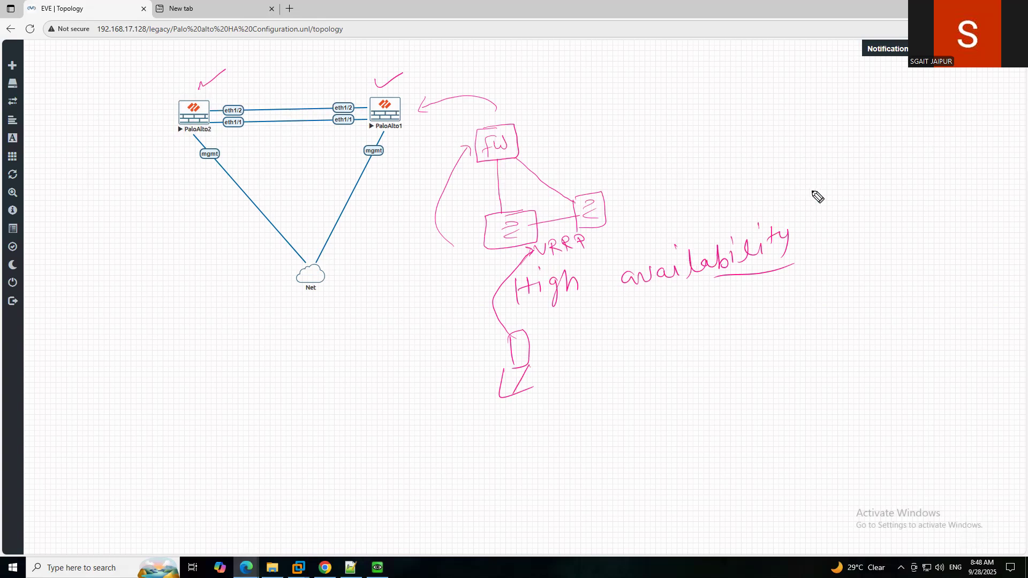
Sketch an LS box with an f at the upper right, linked to a rounded box.
mouse_move(745, 146)
left_mouse_down()
mouse_move(744, 112)
mouse_move(745, 145)
left_mouse_up()
mouse_move(888, 111)
left_mouse_down()
mouse_move(866, 153)
mouse_move(888, 113)
left_mouse_up()
left_click_drag(749, 117, 756, 143)
left_click_drag(773, 119, 769, 137)
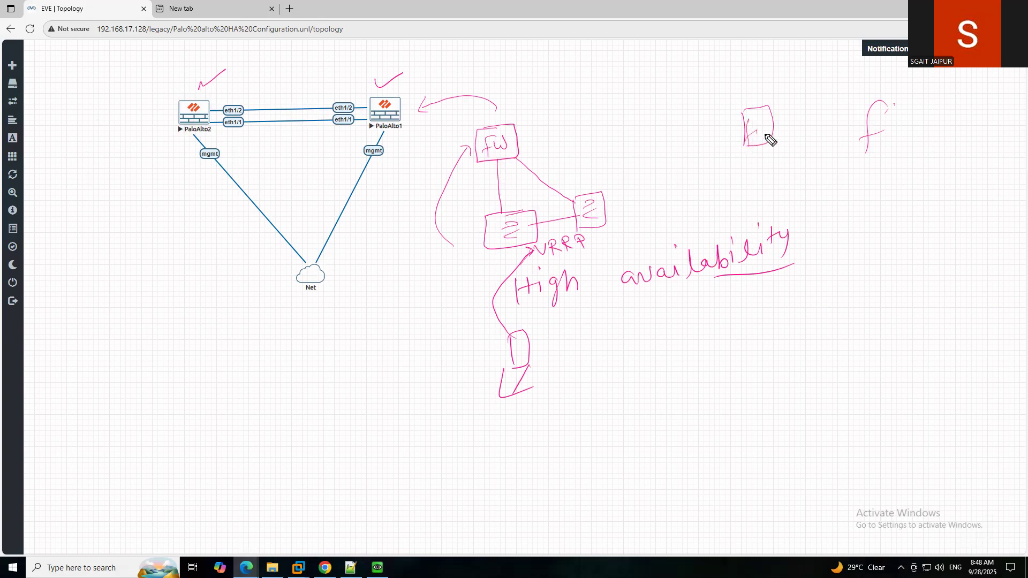
left_click_drag(779, 203, 785, 231)
mouse_move(783, 227)
left_mouse_down()
mouse_move(803, 202)
mouse_move(787, 230)
left_mouse_up()
left_click_drag(803, 190, 774, 126)
mouse_move(861, 108)
left_mouse_down()
mouse_move(790, 151)
mouse_move(795, 199)
mouse_move(854, 133)
left_mouse_up()
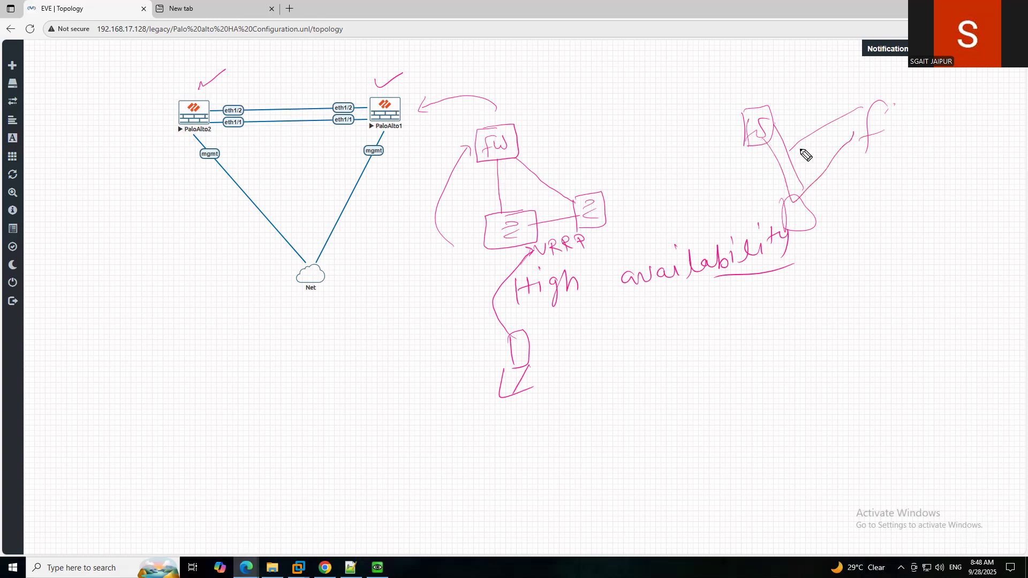
Add a D box at the far right and cross-connect the lines between the boxes.
left_click_drag(853, 196, 853, 229)
mouse_move(852, 194)
left_mouse_down()
mouse_move(875, 202)
mouse_move(855, 227)
left_mouse_up()
mouse_move(769, 130)
left_mouse_down()
mouse_move(811, 181)
mouse_move(840, 156)
left_mouse_up()
left_click_drag(828, 116, 852, 177)
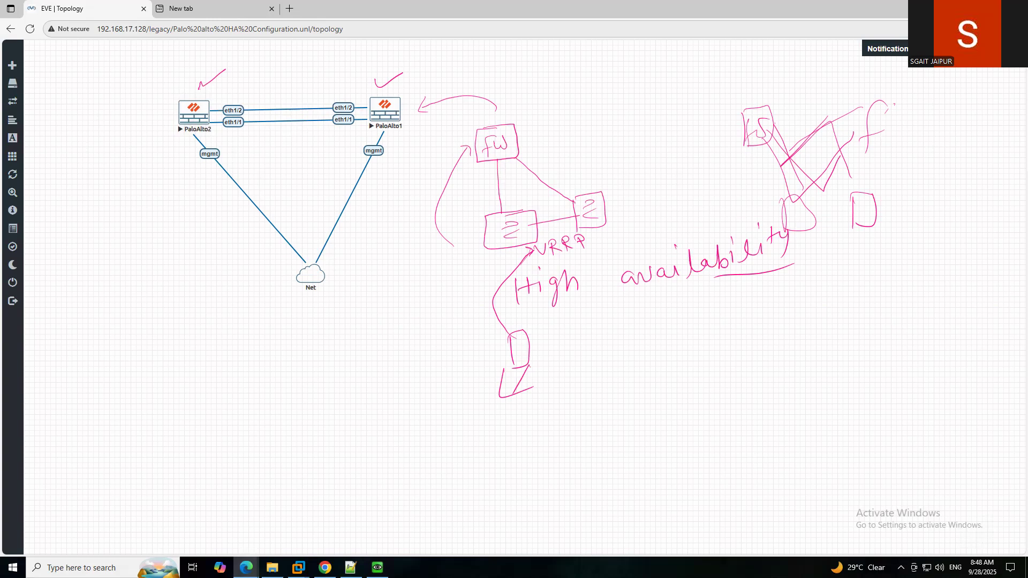
Clear all earlier annotations and write 'VRRP' on the blank canvas.
key("Escape")
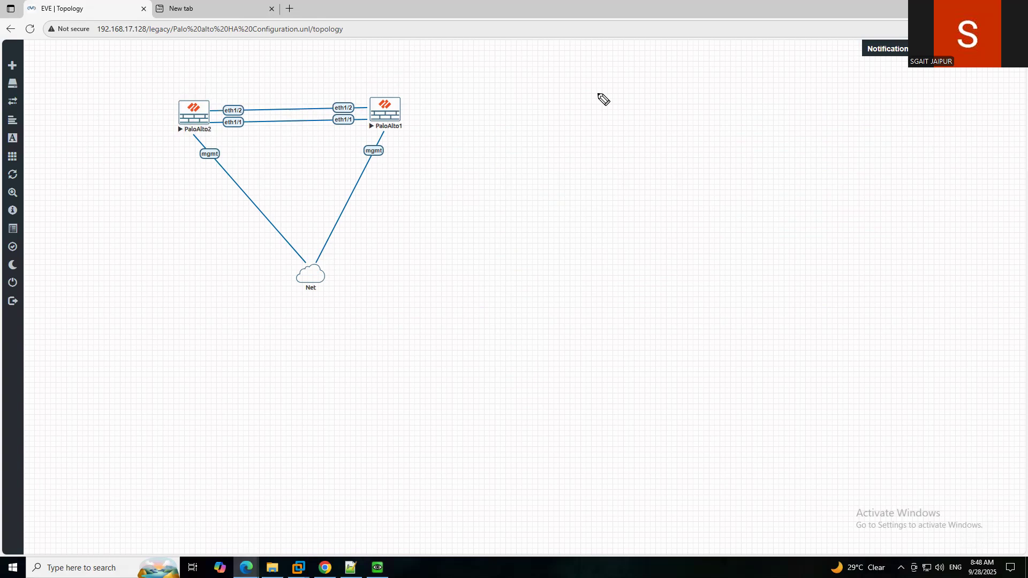
mouse_move(558, 176)
left_mouse_down()
mouse_move(569, 194)
mouse_move(577, 176)
mouse_move(606, 186)
mouse_move(628, 167)
mouse_move(629, 177)
left_mouse_up()
left_click(588, 177)
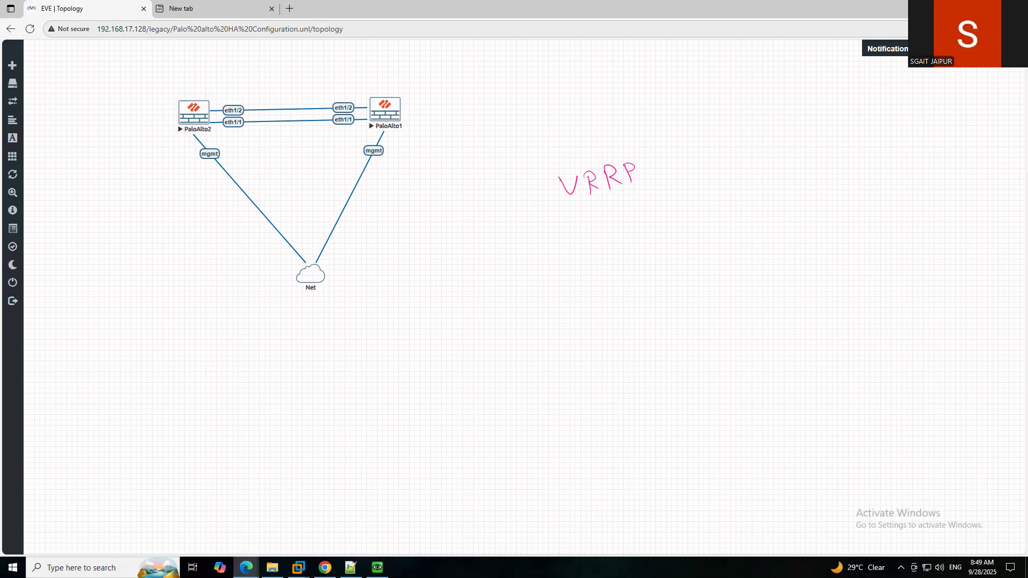
Write 'Session syncronization' and a diagonally underlined 'session' to its left.
mouse_move(526, 260)
left_mouse_down()
mouse_move(569, 278)
mouse_move(598, 258)
mouse_move(627, 272)
left_mouse_up()
left_click(585, 243)
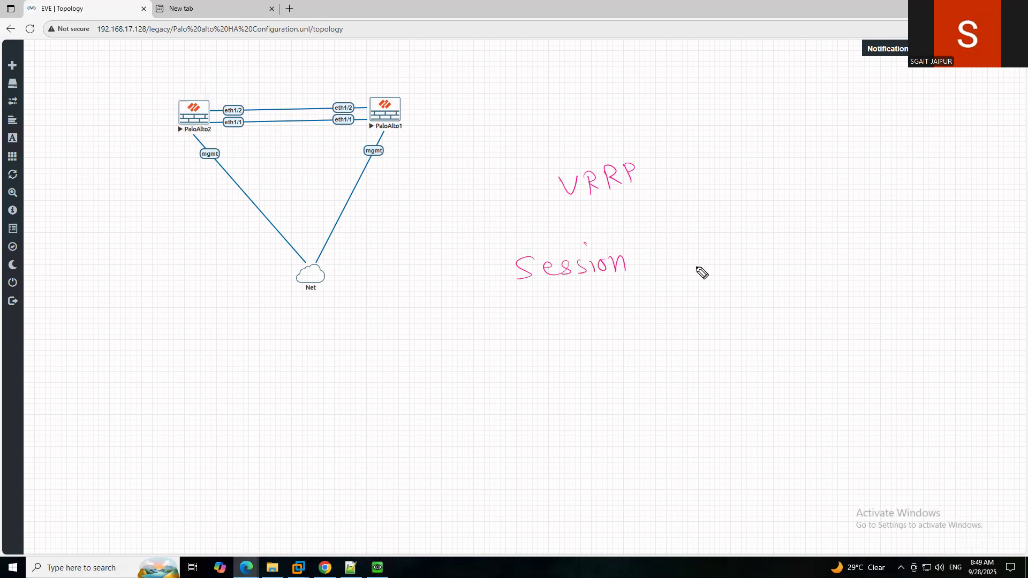
mouse_move(680, 247)
left_mouse_down()
mouse_move(665, 263)
mouse_move(694, 269)
mouse_move(782, 252)
mouse_move(787, 229)
mouse_move(829, 227)
mouse_move(842, 253)
mouse_move(851, 230)
mouse_move(876, 236)
left_mouse_up()
left_click(781, 222)
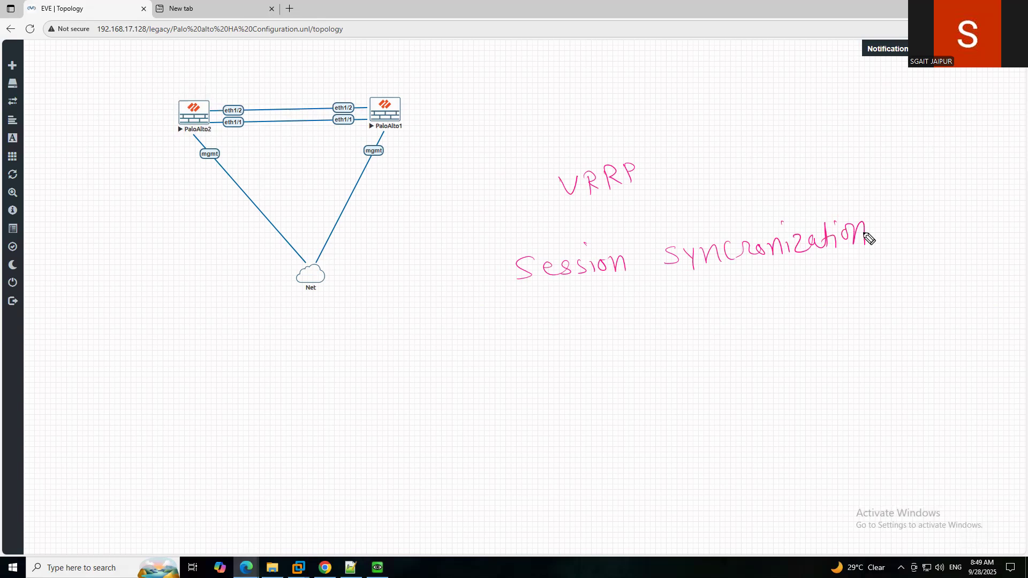
mouse_move(426, 250)
left_mouse_down()
mouse_move(410, 268)
mouse_move(496, 220)
left_mouse_up()
left_click_drag(513, 228, 418, 297)
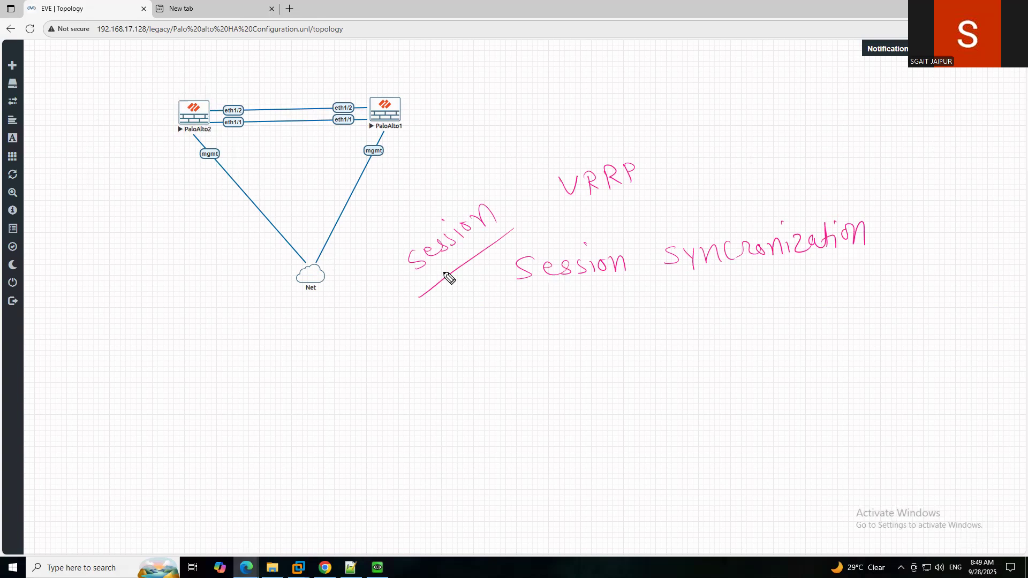
Write 'Tracking' and a circled 'HA' with a two-way arrow labelled 'session'.
left_click_drag(440, 152, 471, 138)
mouse_move(461, 140)
left_mouse_down()
mouse_move(455, 162)
mouse_move(555, 98)
left_mouse_up()
left_click_drag(652, 105, 664, 124)
mouse_move(655, 115)
left_mouse_down()
mouse_move(677, 103)
mouse_move(686, 119)
left_mouse_up()
left_click_drag(672, 115, 685, 112)
left_click_drag(666, 90, 676, 87)
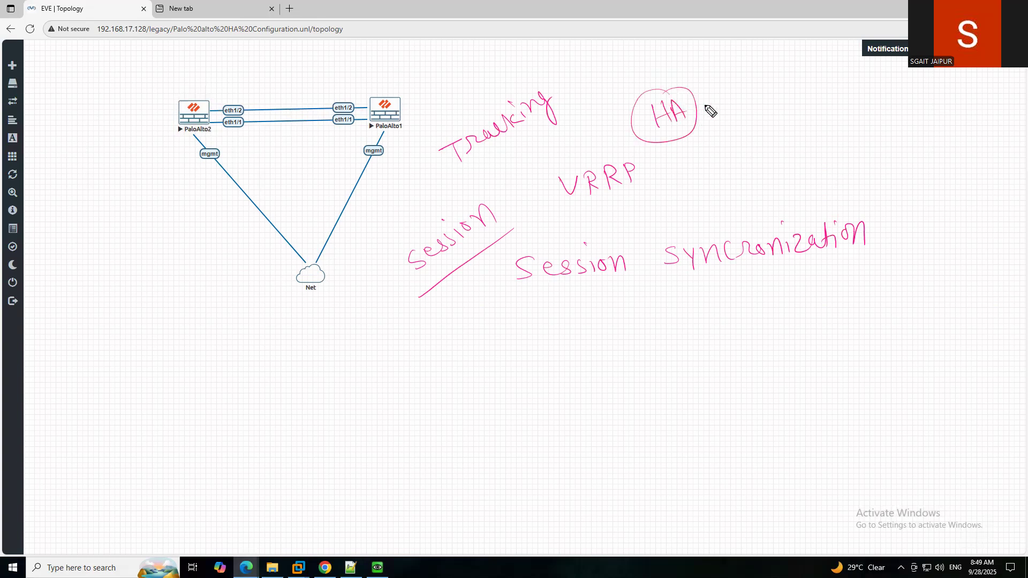
left_click_drag(729, 130, 867, 130)
mouse_move(741, 120)
left_mouse_down()
mouse_move(724, 167)
mouse_move(755, 166)
left_mouse_up()
mouse_move(771, 149)
left_mouse_down()
mouse_move(766, 163)
mouse_move(790, 157)
left_mouse_up()
left_click_drag(798, 156, 807, 153)
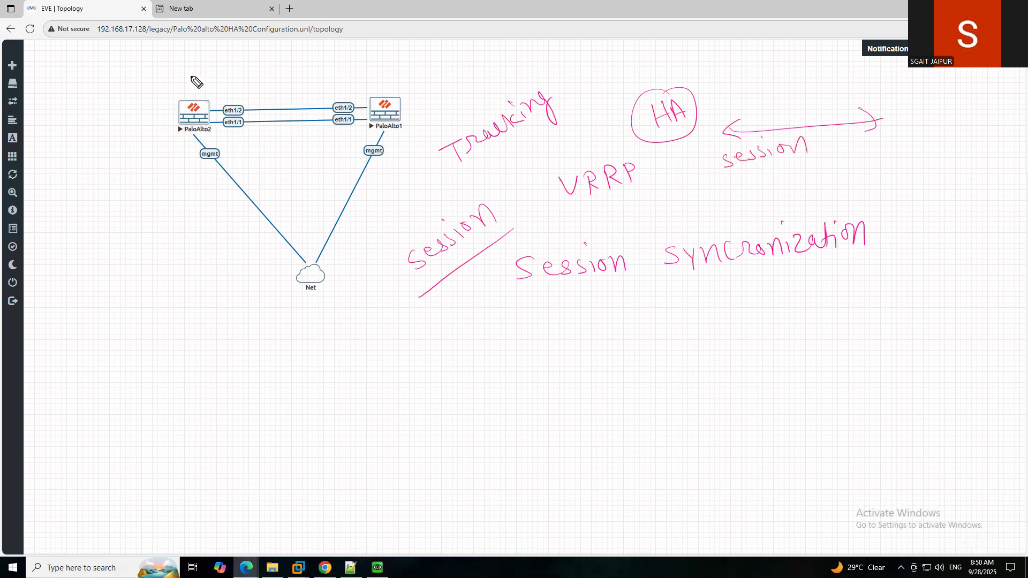
Write a circled 1000 above PaloAlto2, arrow it to the firewalls, and strike through PaloAlto2.
mouse_move(188, 63)
left_mouse_down()
mouse_move(185, 82)
mouse_move(227, 60)
left_mouse_up()
mouse_move(289, 304)
left_mouse_down()
mouse_move(184, 227)
mouse_move(157, 140)
mouse_move(160, 114)
left_mouse_up()
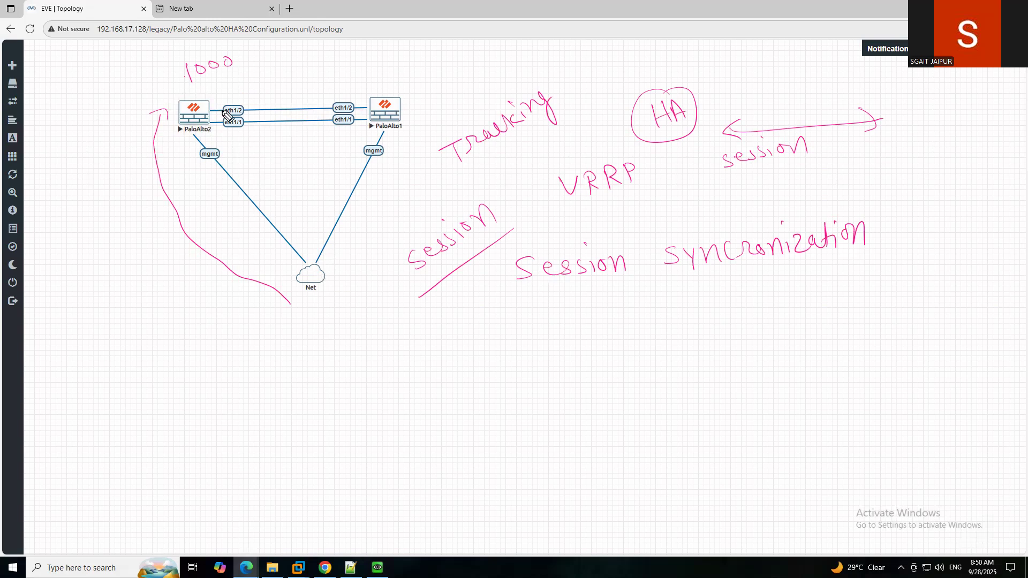
mouse_move(227, 54)
left_mouse_down()
mouse_move(185, 75)
mouse_move(270, 65)
mouse_move(396, 69)
mouse_move(389, 74)
left_mouse_up()
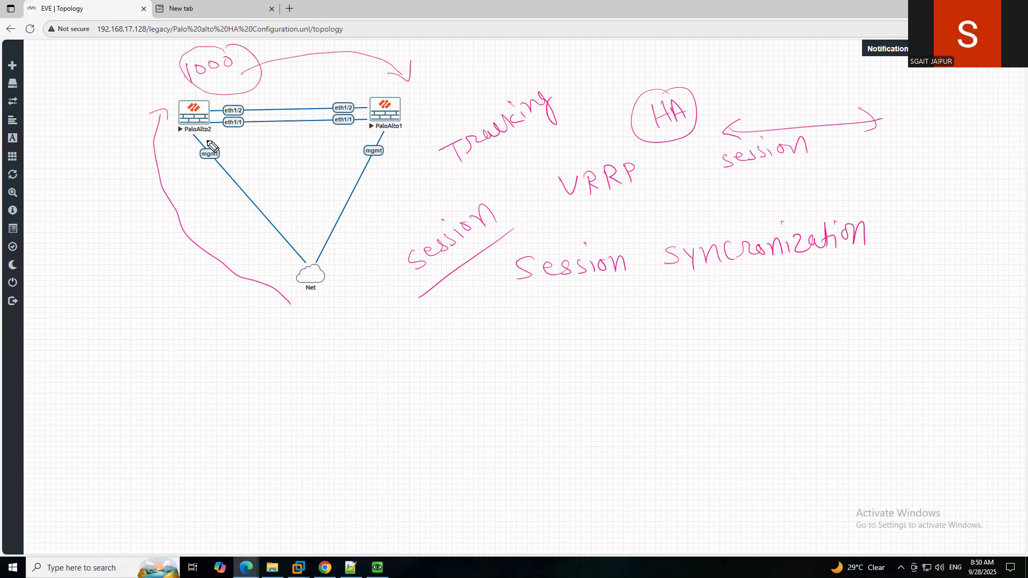
left_click_drag(164, 125, 162, 170)
left_click_drag(137, 149, 166, 156)
mouse_move(183, 93)
left_mouse_down()
mouse_move(180, 134)
mouse_move(208, 118)
left_mouse_up()
Write 'Takeover' above Tracking and underline it.
mouse_move(418, 103)
left_mouse_down()
mouse_move(436, 98)
mouse_move(425, 119)
mouse_move(458, 111)
mouse_move(489, 80)
left_mouse_up()
left_click_drag(490, 75, 510, 68)
left_click_drag(512, 69, 538, 69)
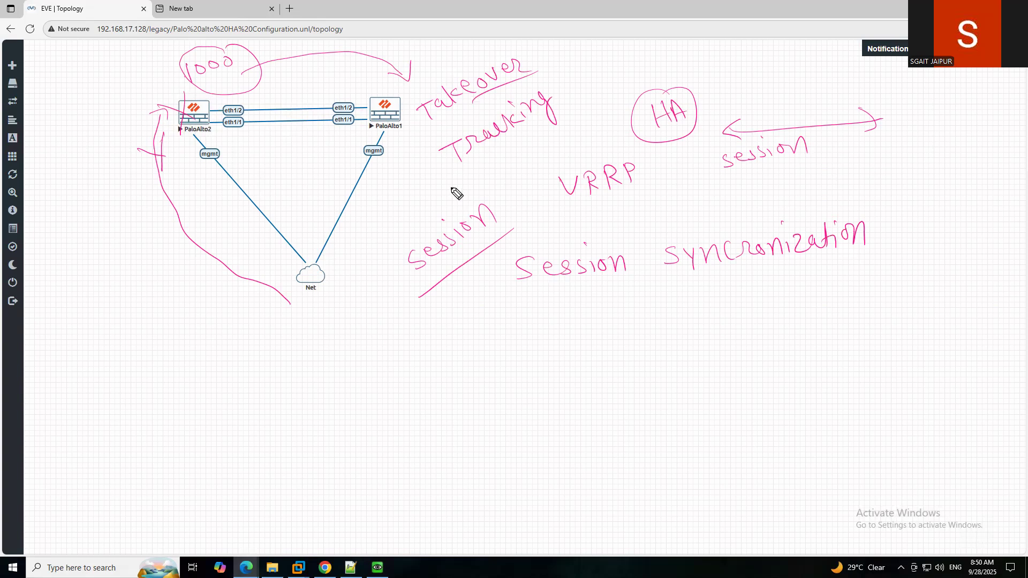
Circle VRRP, add a circled 1 and circled 'NAT', and write NAT over the 1000 note.
left_click_drag(592, 153, 631, 149)
mouse_move(544, 325)
left_mouse_down()
mouse_move(546, 343)
mouse_move(567, 323)
mouse_move(553, 316)
left_mouse_up()
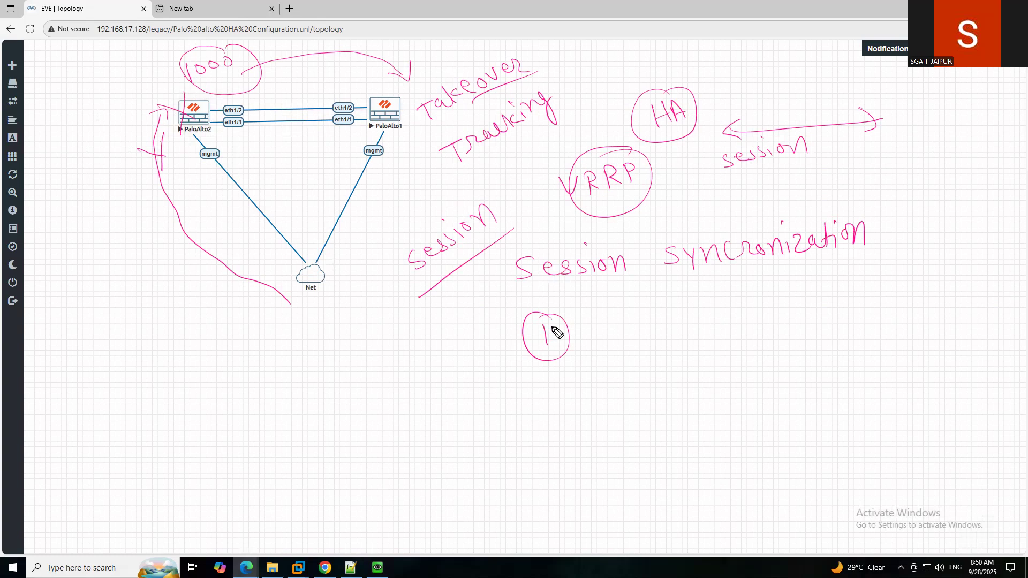
mouse_move(588, 347)
left_mouse_down()
mouse_move(603, 324)
mouse_move(623, 328)
left_mouse_up()
left_click_drag(612, 323, 638, 323)
mouse_move(625, 307)
left_mouse_down()
mouse_move(639, 301)
mouse_move(609, 298)
left_mouse_up()
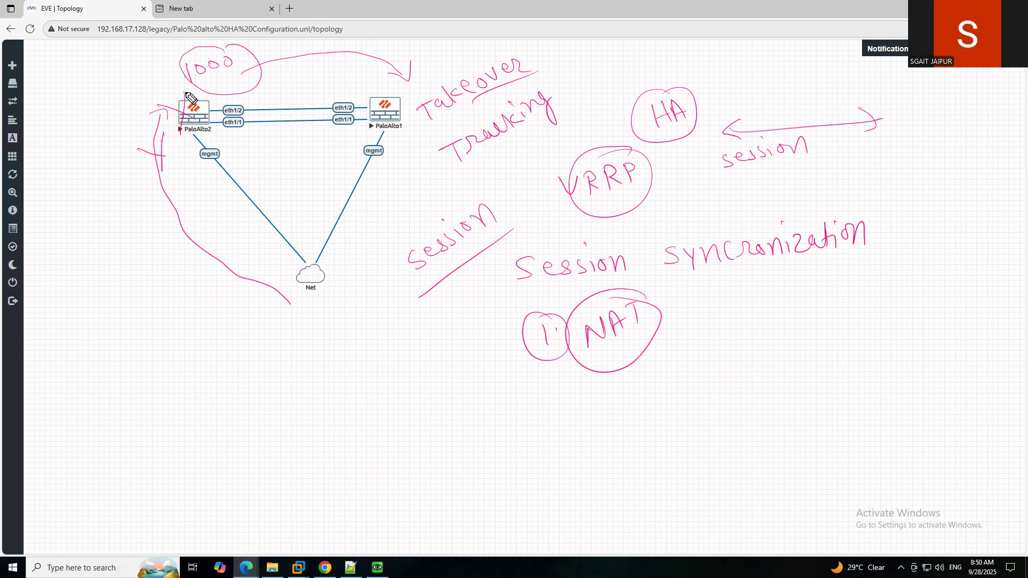
mouse_move(192, 98)
left_mouse_down()
mouse_move(167, 67)
mouse_move(201, 102)
mouse_move(210, 86)
mouse_move(224, 92)
mouse_move(228, 73)
left_mouse_up()
Write 'security' and draw an arc from PaloAlto2 to PaloAlto1.
left_click_drag(385, 94, 382, 84)
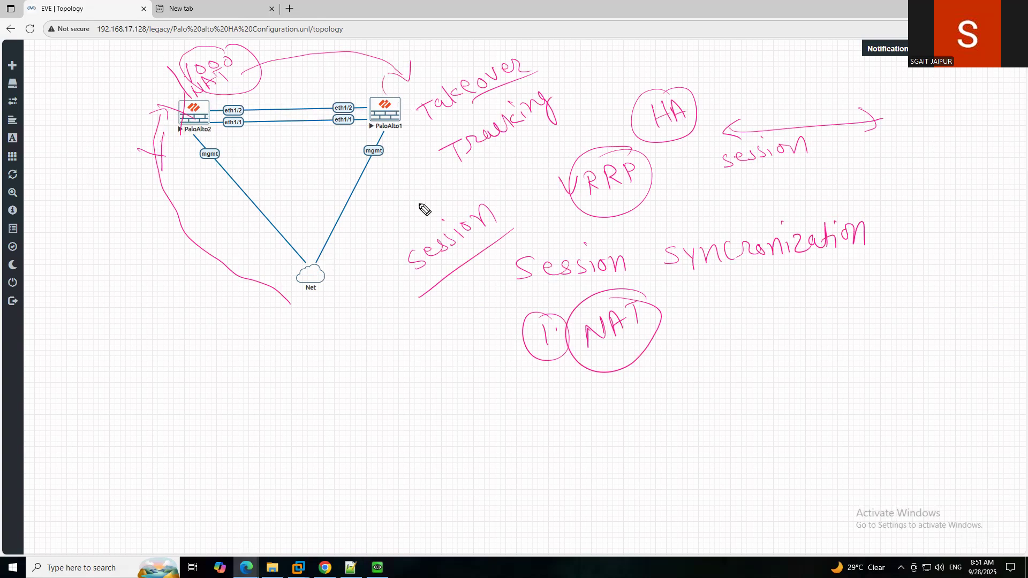
left_click_drag(301, 355, 289, 378)
mouse_move(302, 360)
left_mouse_down()
mouse_move(340, 349)
mouse_move(363, 315)
mouse_move(387, 313)
mouse_move(352, 376)
left_mouse_up()
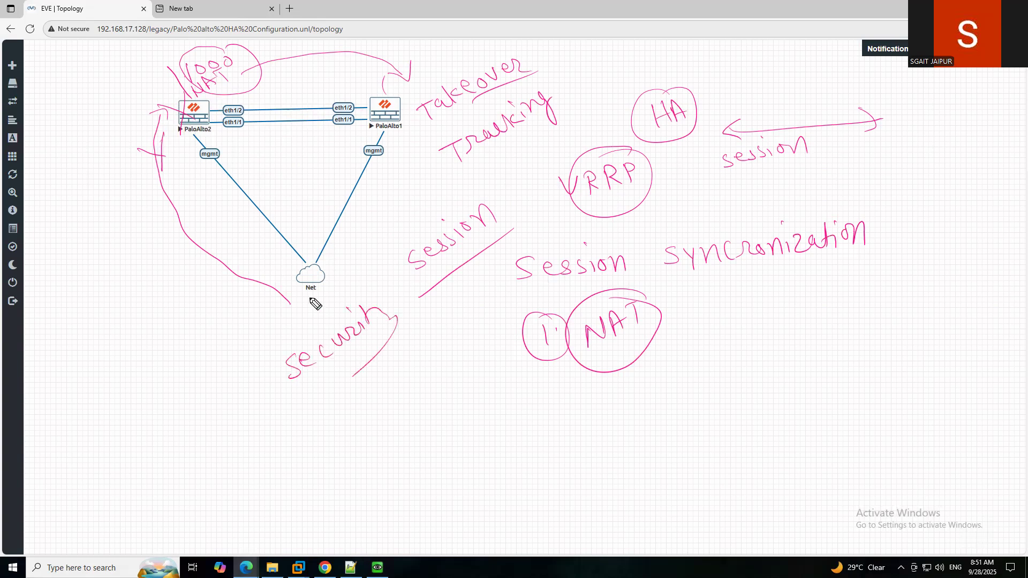
mouse_move(211, 127)
left_mouse_down()
mouse_move(354, 136)
mouse_move(373, 127)
left_mouse_up()
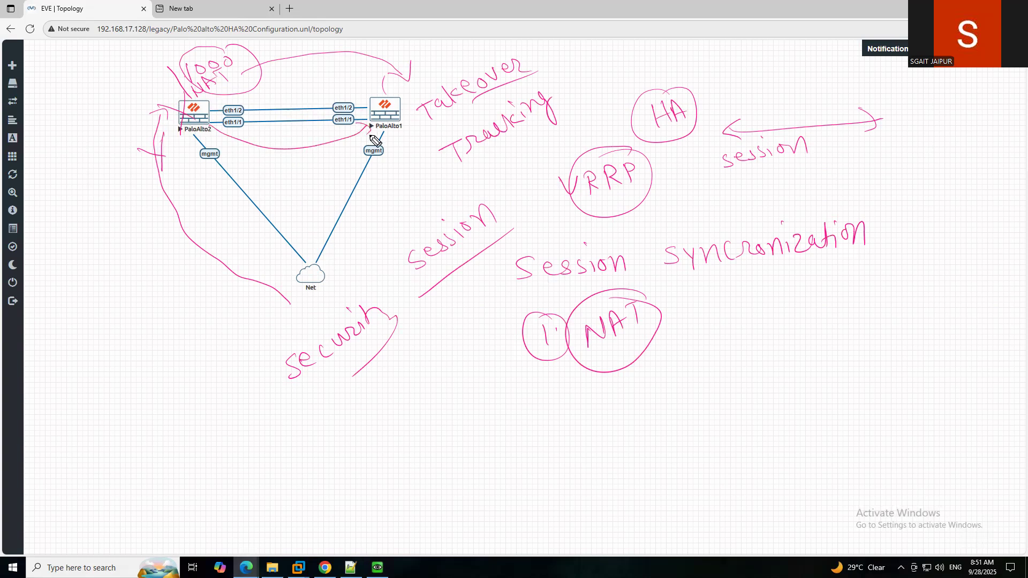
Write 'VRR' and an underlined 'failover' below it.
left_click_drag(469, 382, 492, 374)
mouse_move(499, 372)
left_mouse_down()
mouse_move(498, 392)
mouse_move(514, 388)
left_mouse_up()
mouse_move(523, 362)
left_mouse_down()
mouse_move(526, 384)
mouse_move(545, 377)
left_mouse_up()
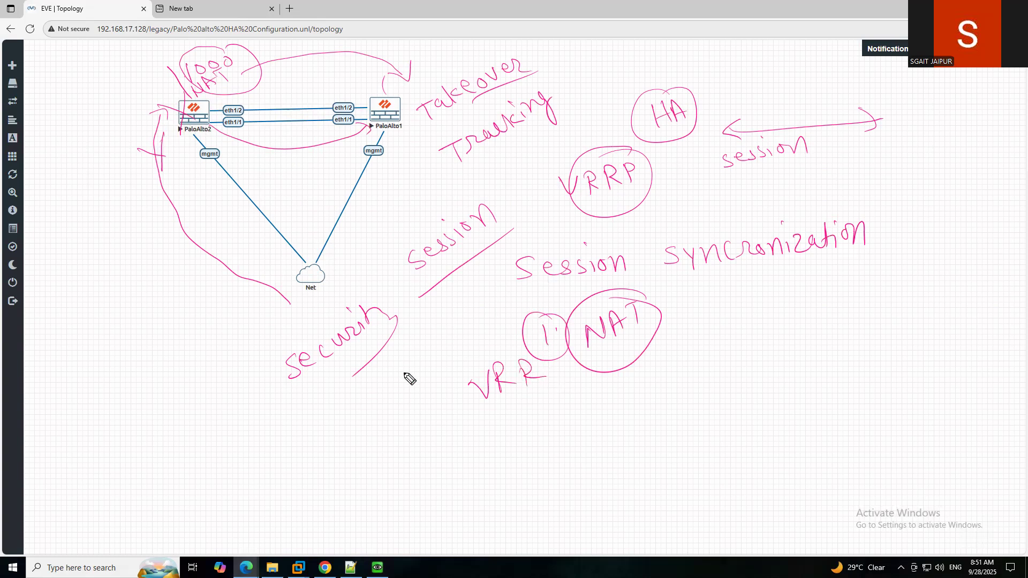
mouse_move(529, 419)
left_mouse_down()
mouse_move(514, 466)
mouse_move(621, 403)
mouse_move(639, 409)
left_mouse_up()
left_click_drag(547, 471, 640, 407)
Draw circled HA notes beside NAT and above syncronization.
mouse_move(679, 353)
left_mouse_down()
mouse_move(687, 375)
mouse_move(708, 358)
left_mouse_up()
mouse_move(701, 342)
left_mouse_down()
mouse_move(708, 378)
mouse_move(726, 358)
left_mouse_up()
mouse_move(715, 358)
left_mouse_down()
mouse_move(730, 353)
mouse_move(721, 328)
left_mouse_up()
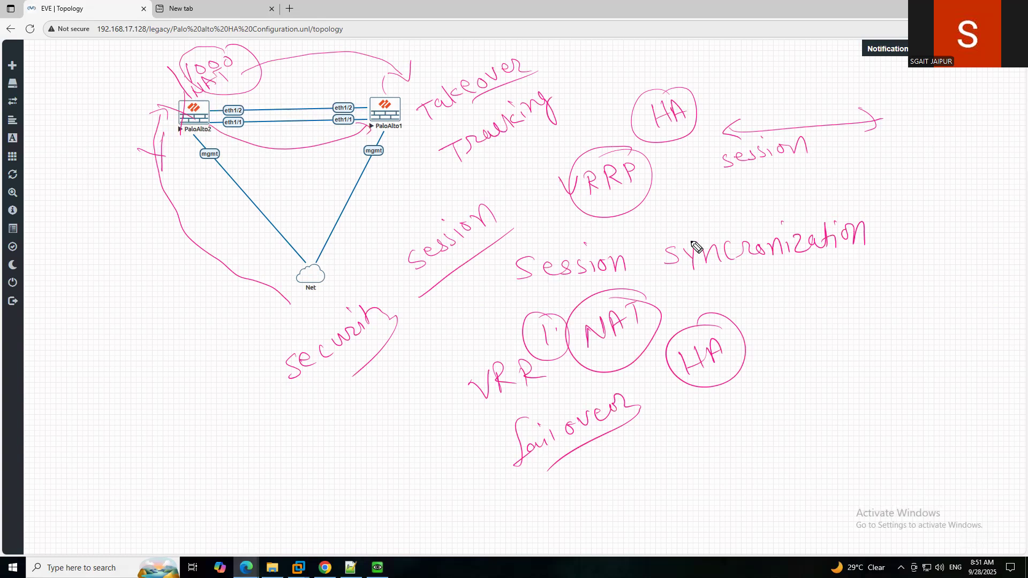
left_click_drag(692, 197, 705, 220)
mouse_move(709, 196)
left_mouse_down()
mouse_move(711, 216)
mouse_move(713, 205)
left_mouse_up()
mouse_move(718, 197)
left_mouse_down()
mouse_move(719, 209)
mouse_move(733, 208)
left_mouse_up()
mouse_move(720, 203)
left_mouse_down()
mouse_move(734, 198)
mouse_move(709, 186)
mouse_move(734, 189)
left_mouse_up()
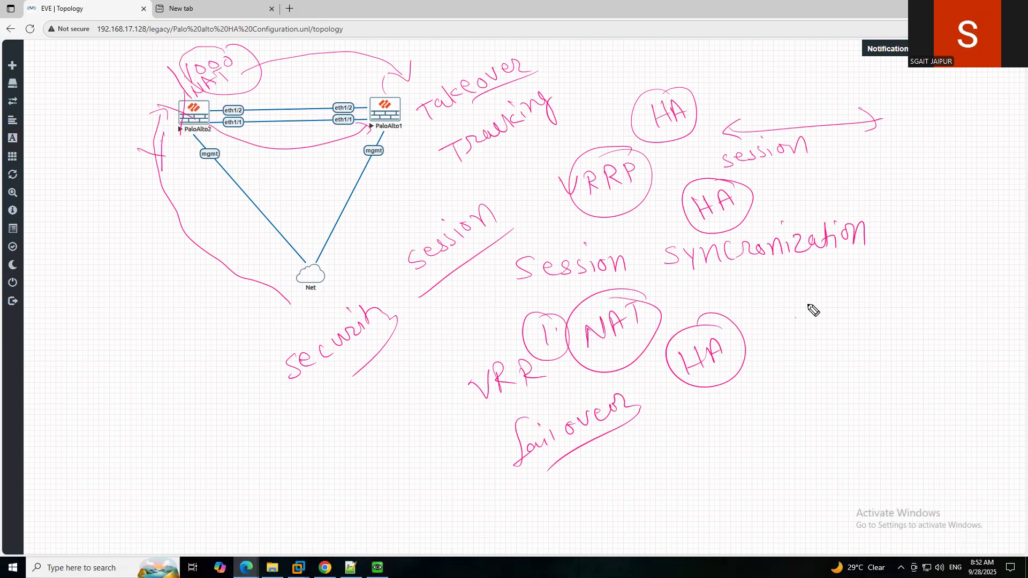
Sketch linked fw1 and fw2 boxes below syncronization.
left_click(801, 285)
mouse_move(803, 317)
left_mouse_down()
mouse_move(801, 284)
mouse_move(845, 314)
mouse_move(801, 315)
mouse_move(835, 312)
mouse_move(843, 296)
mouse_move(847, 312)
left_mouse_up()
mouse_move(908, 277)
left_mouse_down()
mouse_move(894, 301)
mouse_move(909, 295)
left_mouse_up()
mouse_move(910, 289)
left_mouse_down()
mouse_move(930, 289)
mouse_move(888, 305)
mouse_move(943, 294)
mouse_move(938, 267)
mouse_move(941, 296)
mouse_move(928, 268)
left_mouse_up()
mouse_move(847, 290)
left_mouse_down()
mouse_move(881, 288)
mouse_move(882, 299)
left_mouse_up()
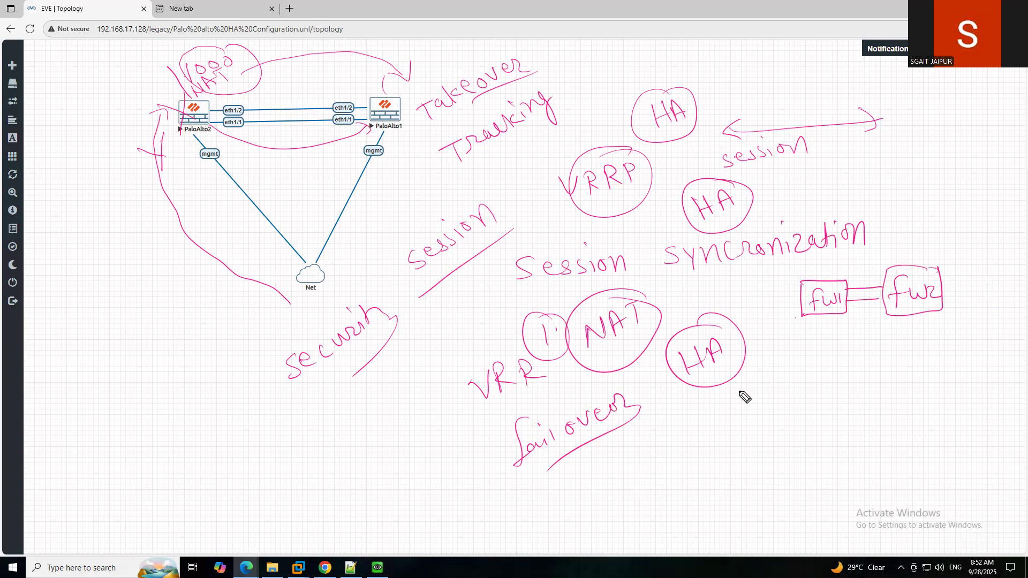
Add two boxes numbered 2 below, cross-link them to fw1 and fw2, and join them.
mouse_move(747, 381)
left_mouse_down()
mouse_move(748, 408)
mouse_move(796, 404)
mouse_move(750, 382)
mouse_move(819, 398)
mouse_move(846, 369)
mouse_move(819, 397)
mouse_move(840, 385)
mouse_move(845, 393)
left_mouse_up()
mouse_move(891, 365)
left_mouse_down()
mouse_move(900, 390)
mouse_move(905, 373)
mouse_move(911, 384)
left_mouse_up()
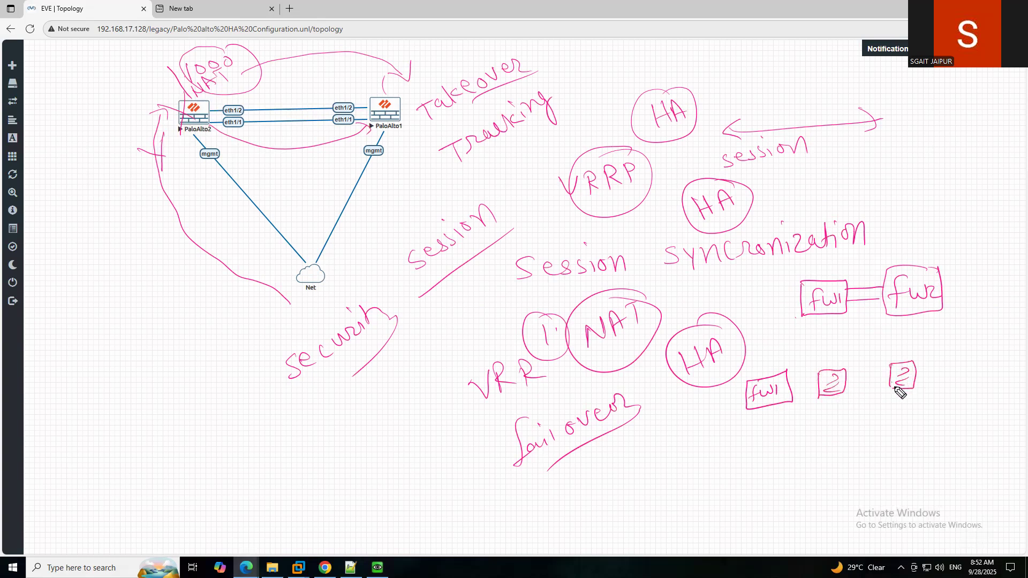
left_click_drag(831, 370, 832, 315)
mouse_move(833, 369)
left_mouse_down()
mouse_move(903, 317)
mouse_move(897, 369)
mouse_move(911, 316)
left_mouse_up()
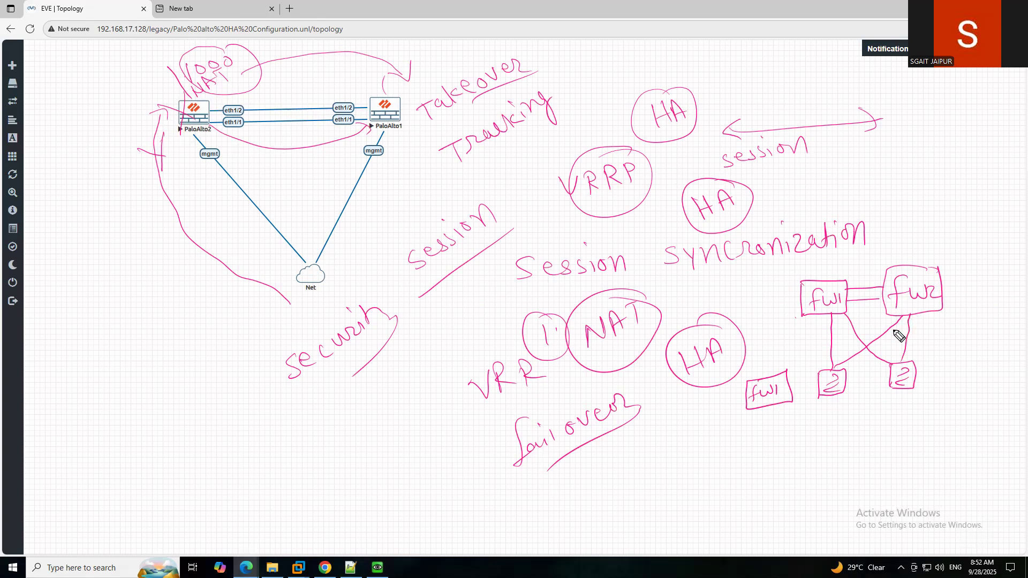
mouse_move(855, 357)
left_mouse_down()
mouse_move(825, 358)
mouse_move(842, 369)
mouse_move(867, 360)
mouse_move(849, 361)
left_mouse_up()
mouse_move(845, 382)
left_mouse_down()
mouse_move(890, 378)
mouse_move(845, 385)
mouse_move(837, 424)
mouse_move(913, 409)
left_mouse_up()
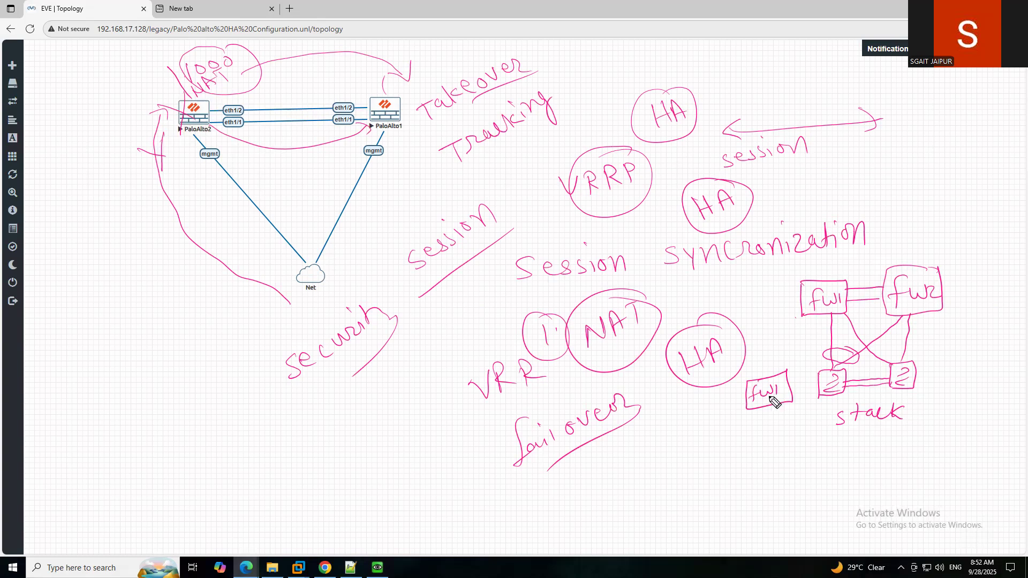
Sketch a single-firewall design with switches labelled 'stack' and tick both designs in cyan.
mouse_move(953, 279)
left_mouse_down()
mouse_move(958, 291)
mouse_move(992, 276)
left_mouse_up()
mouse_move(939, 236)
left_mouse_down()
mouse_move(957, 233)
mouse_move(949, 248)
mouse_move(982, 235)
left_mouse_up()
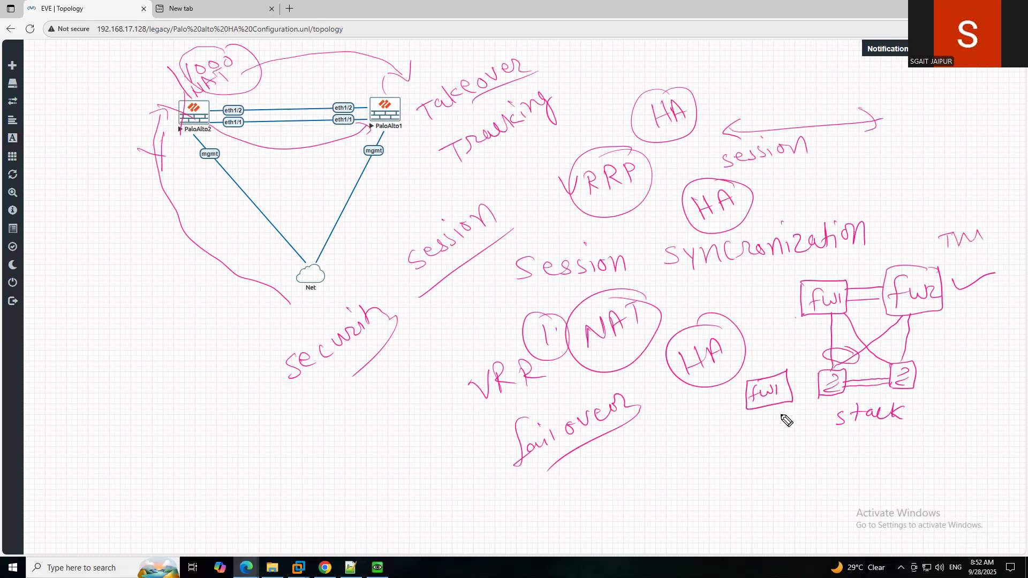
mouse_move(769, 408)
left_mouse_down()
mouse_move(760, 470)
mouse_move(794, 453)
mouse_move(785, 441)
mouse_move(815, 455)
mouse_move(849, 441)
left_mouse_up()
left_click_drag(856, 442, 859, 451)
mouse_move(865, 432)
left_mouse_down()
mouse_move(863, 452)
mouse_move(880, 447)
left_mouse_up()
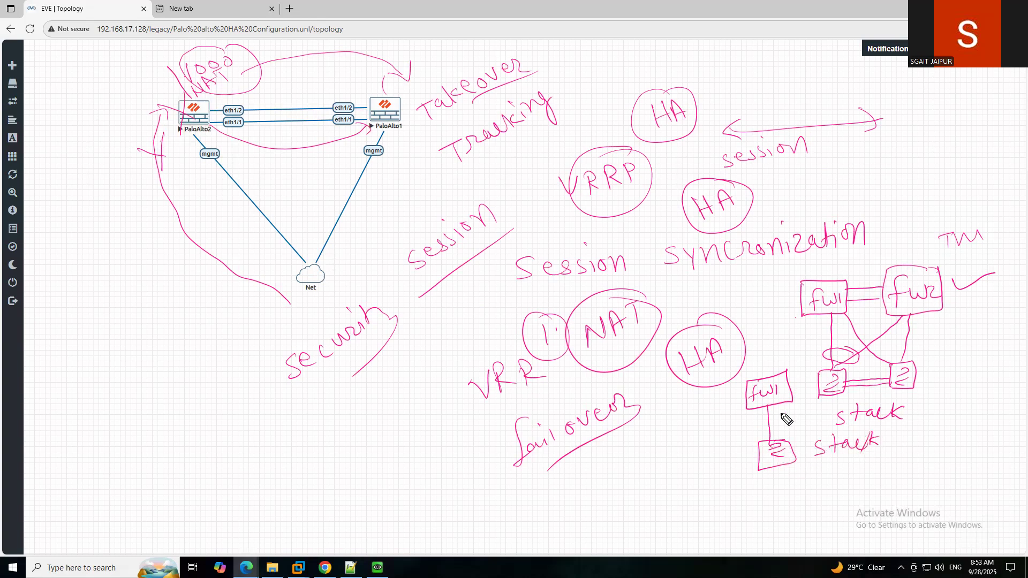
left_click_drag(712, 437, 742, 435)
left_click_drag(734, 301, 779, 290)
left_click_drag(713, 439, 756, 426)
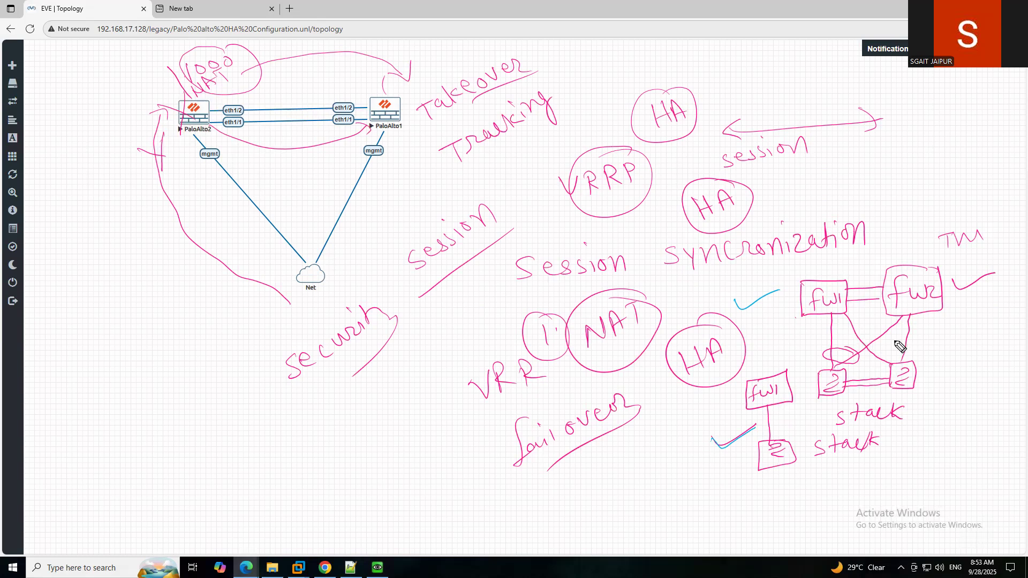
Label the redundant switch links 'STP' in blue and circle the loops.
mouse_move(934, 338)
left_mouse_down()
mouse_move(928, 353)
mouse_move(962, 339)
left_mouse_up()
mouse_move(954, 341)
left_mouse_down()
mouse_move(954, 353)
mouse_move(970, 343)
left_mouse_up()
mouse_move(985, 327)
left_mouse_down()
mouse_move(971, 379)
mouse_move(978, 315)
left_mouse_up()
mouse_move(983, 361)
left_mouse_down()
mouse_move(945, 366)
mouse_move(987, 357)
left_mouse_up()
mouse_move(863, 346)
left_mouse_down()
mouse_move(828, 359)
mouse_move(856, 347)
mouse_move(893, 370)
mouse_move(878, 365)
left_mouse_up()
left_click_drag(863, 316, 852, 319)
left_click_drag(916, 321, 896, 329)
mouse_move(947, 395)
left_mouse_down()
mouse_move(938, 399)
mouse_move(962, 394)
mouse_move(955, 410)
left_mouse_up()
left_click_drag(965, 389, 968, 398)
mouse_move(972, 383)
left_mouse_down()
mouse_move(960, 410)
mouse_move(962, 376)
left_mouse_up()
mouse_move(775, 407)
left_mouse_down()
mouse_move(778, 441)
mouse_move(785, 410)
mouse_move(719, 417)
mouse_move(775, 408)
left_mouse_up()
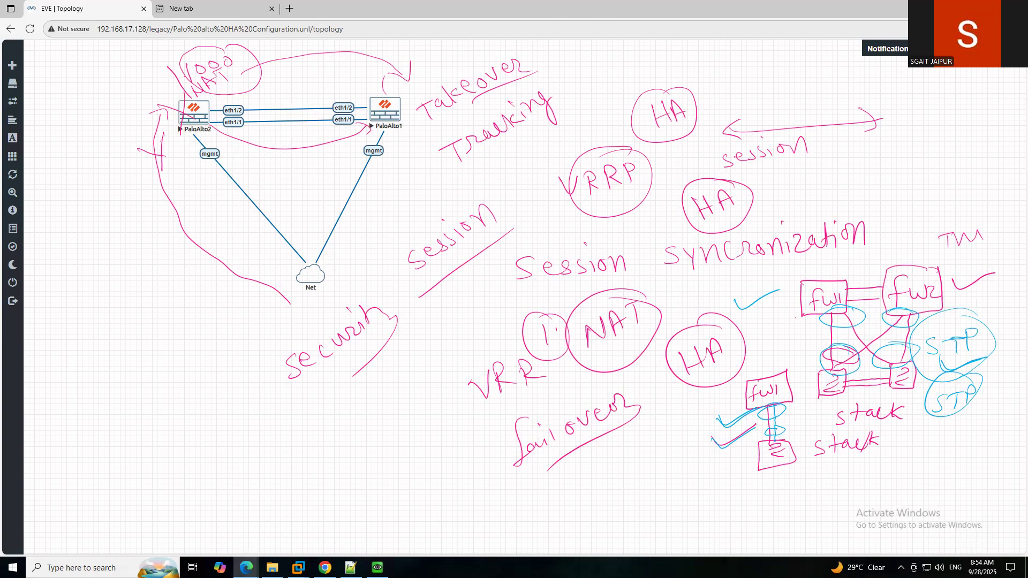
Wipe the old annotations and pen-write 'HA' branching to 'Active-Active' and 'Active-Passive'.
left_click(1, 26)
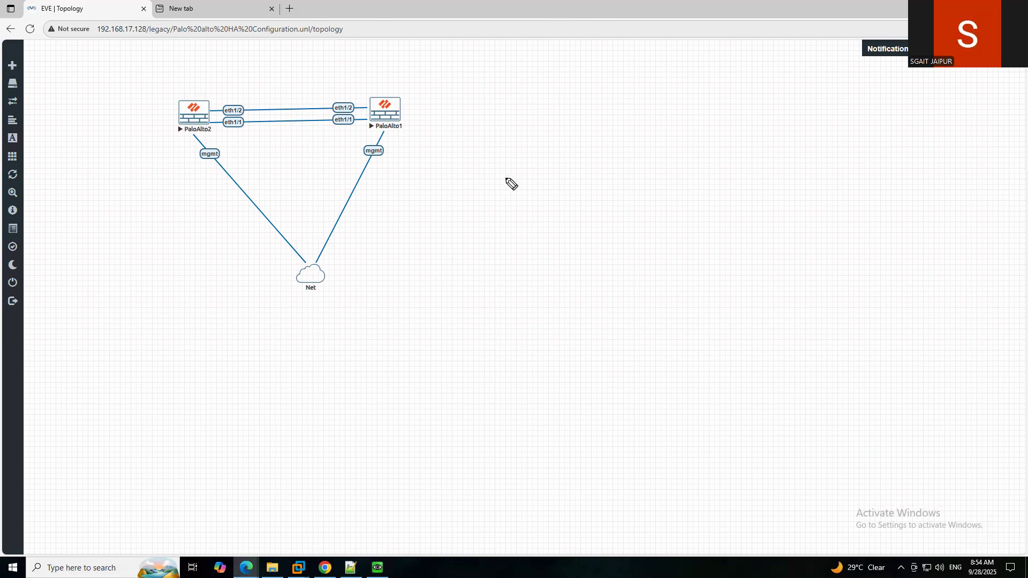
mouse_move(516, 166)
left_mouse_down()
mouse_move(548, 169)
mouse_move(558, 155)
mouse_move(539, 168)
left_mouse_up()
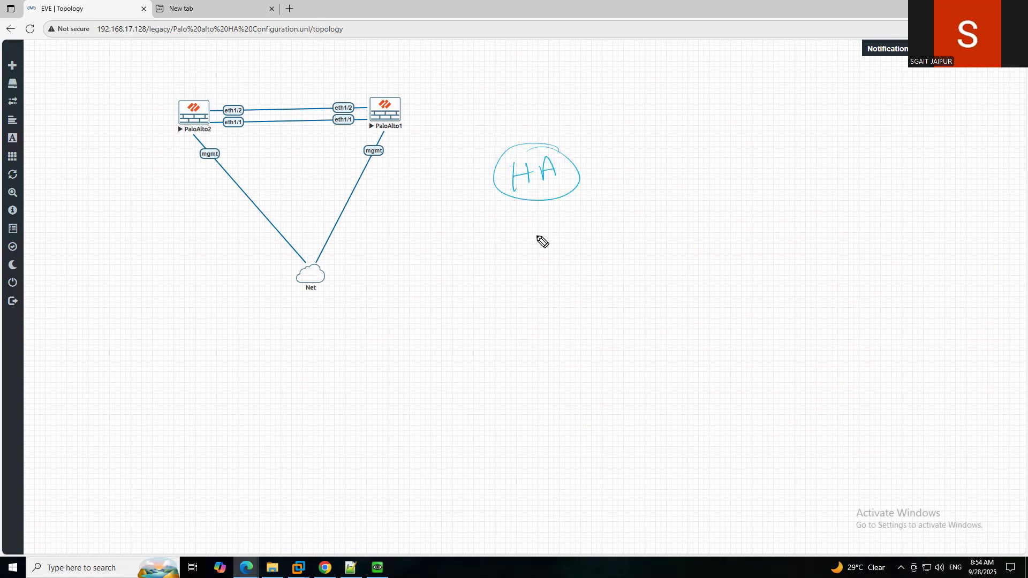
mouse_move(534, 237)
left_mouse_down()
mouse_move(655, 231)
mouse_move(644, 238)
mouse_move(716, 211)
mouse_move(734, 218)
mouse_move(835, 196)
mouse_move(877, 175)
mouse_move(870, 183)
left_mouse_up()
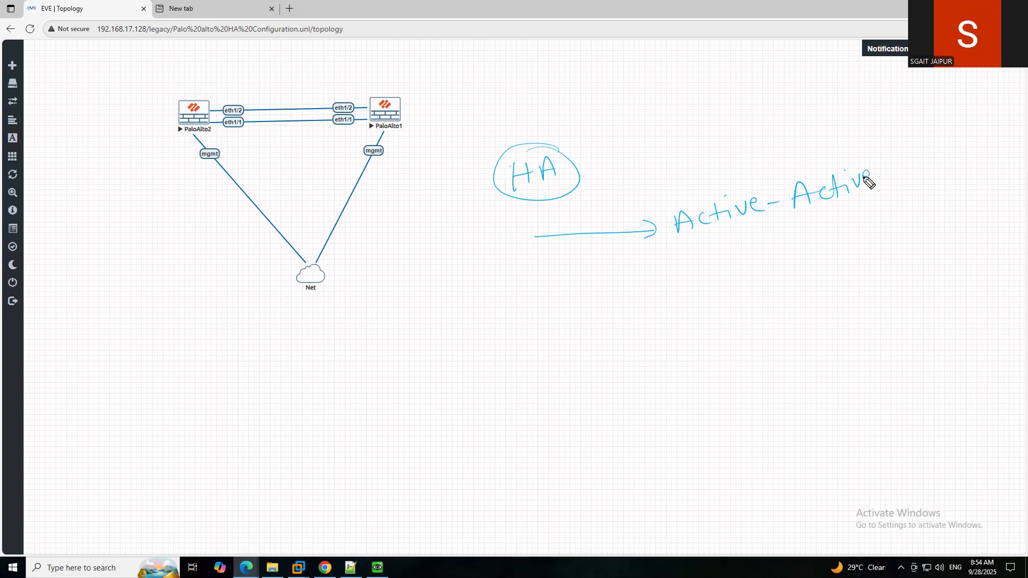
mouse_move(538, 237)
left_mouse_down()
mouse_move(647, 291)
mouse_move(720, 264)
mouse_move(707, 262)
mouse_move(813, 239)
left_mouse_up()
mouse_move(826, 227)
left_mouse_down()
mouse_move(842, 234)
mouse_move(847, 218)
mouse_move(882, 213)
left_mouse_up()
left_click(882, 211)
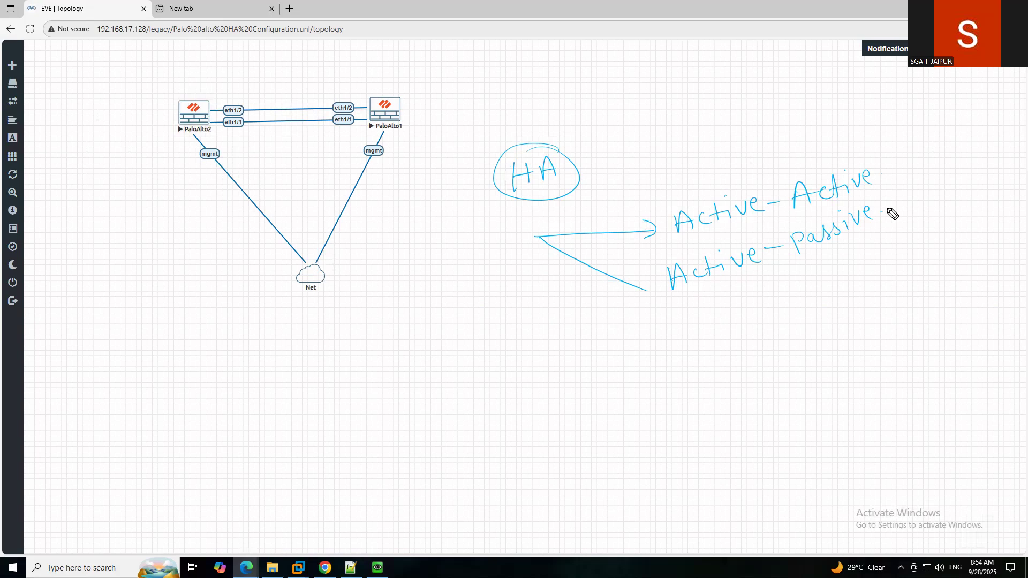
Loop around Active-Active and tick both the PaloAlto2 and PaloAlto1 firewalls.
left_click_drag(664, 197, 696, 245)
left_click_drag(708, 237, 716, 236)
mouse_move(654, 199)
left_mouse_down()
mouse_move(677, 239)
mouse_move(745, 232)
mouse_move(843, 207)
mouse_move(879, 161)
mouse_move(661, 199)
left_mouse_up()
left_click_drag(181, 89, 216, 72)
left_click_drag(385, 80, 430, 68)
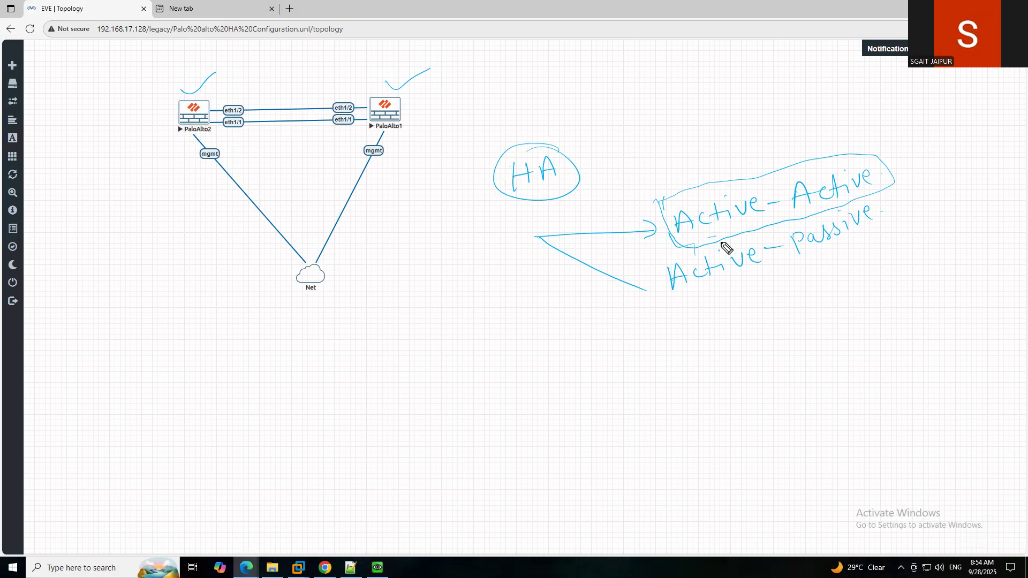
Circle the Active and passive parts of Active-Passive and underline passive.
mouse_move(666, 261)
left_mouse_down()
mouse_move(747, 296)
mouse_move(764, 257)
left_mouse_up()
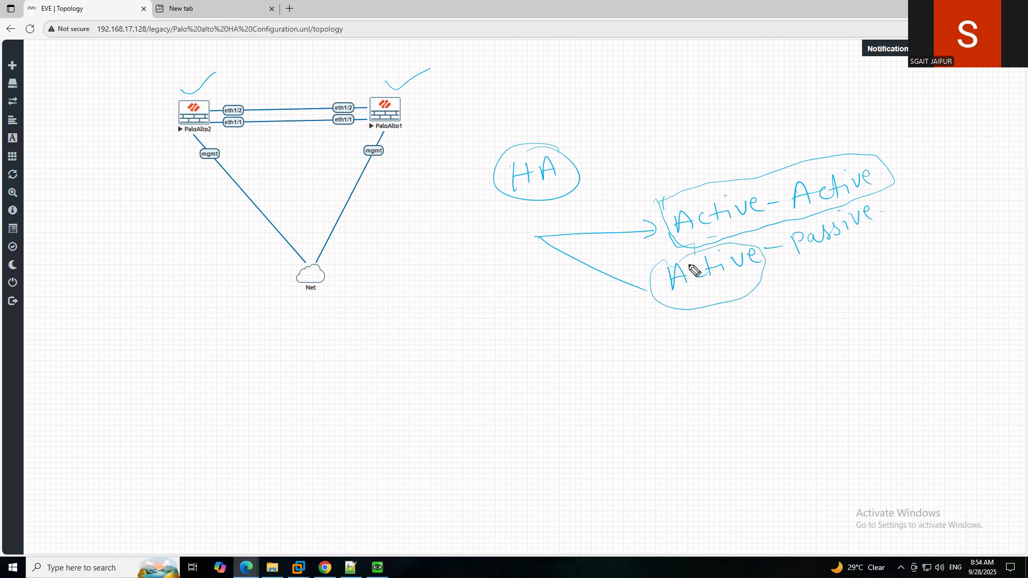
mouse_move(877, 203)
left_mouse_down()
mouse_move(808, 223)
mouse_move(886, 229)
mouse_move(850, 206)
left_mouse_up()
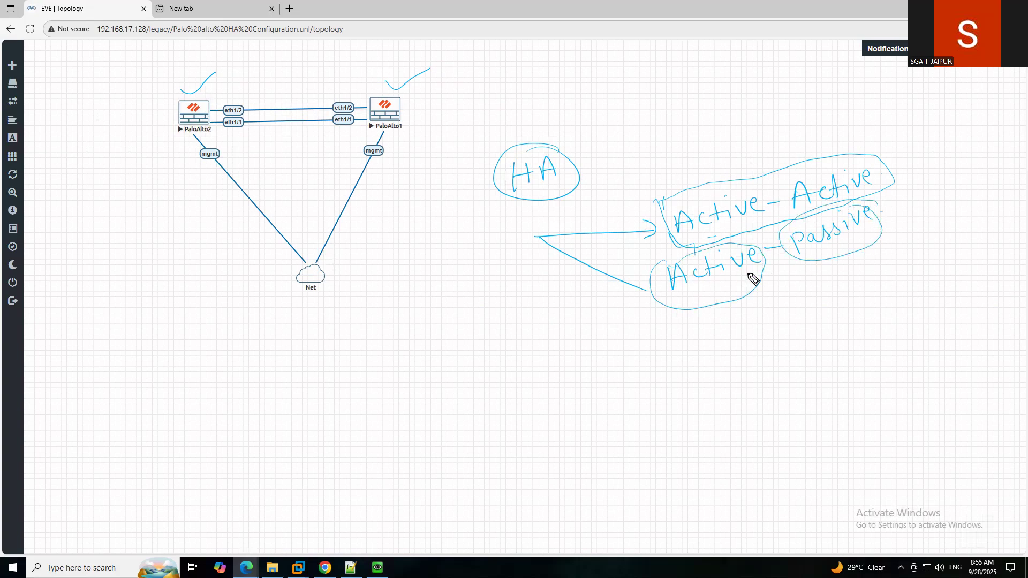
mouse_move(415, 314)
left_mouse_down()
mouse_move(429, 326)
mouse_move(457, 299)
mouse_move(452, 273)
mouse_move(496, 267)
left_mouse_up()
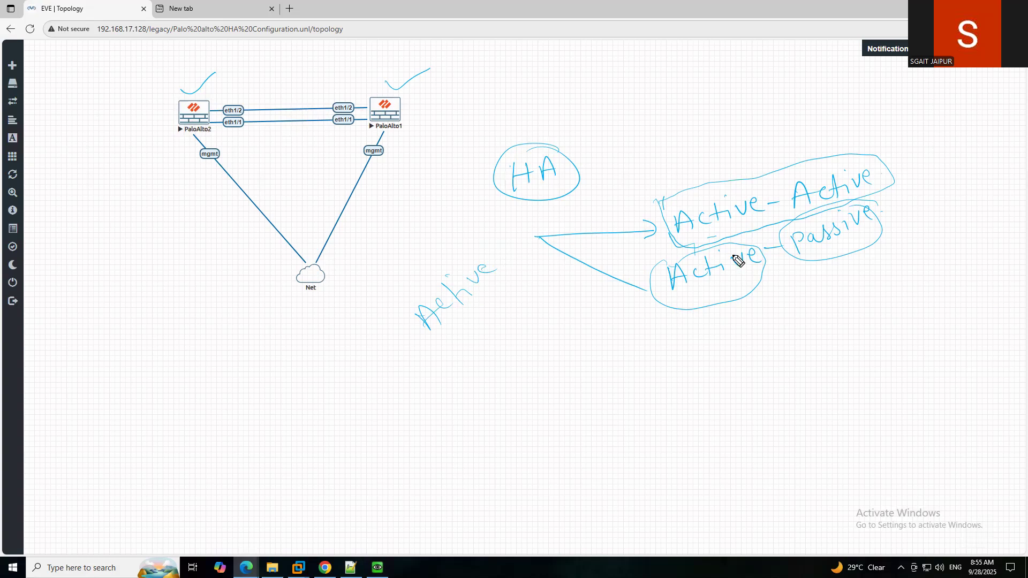
left_click_drag(807, 259, 884, 230)
Add check marks under Active and above Active-Active, plus a curved arrow linking Active to passive.
left_click_drag(694, 293, 732, 284)
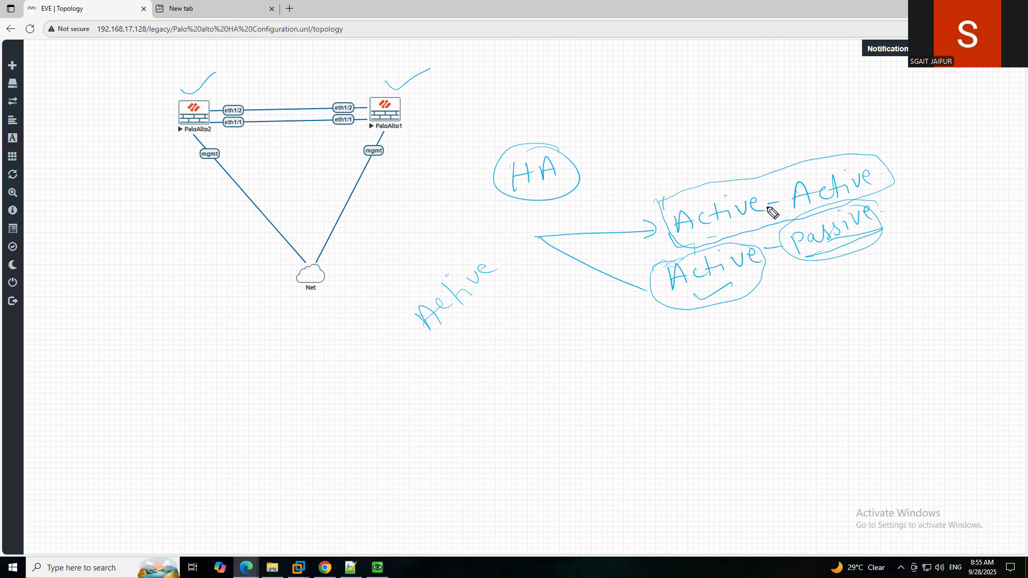
left_click_drag(718, 156, 761, 140)
left_click_drag(743, 307, 822, 262)
left_click_drag(800, 321, 812, 364)
left_click_drag(796, 330, 811, 324)
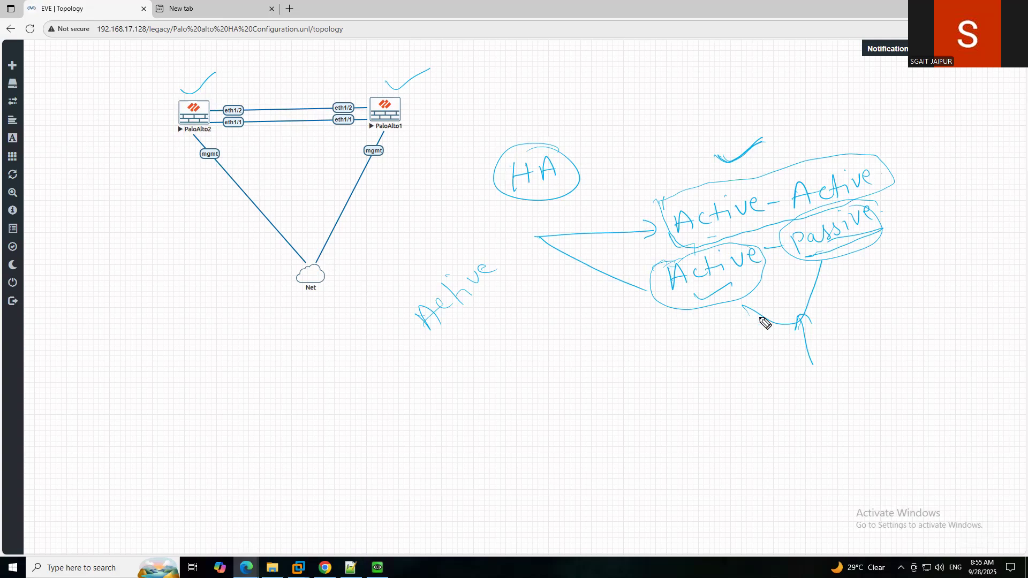
mouse_move(799, 322)
left_mouse_down()
mouse_move(743, 306)
mouse_move(788, 330)
mouse_move(831, 247)
left_mouse_up()
mouse_move(691, 130)
left_mouse_down()
mouse_move(708, 151)
mouse_move(801, 146)
mouse_move(829, 109)
left_mouse_up()
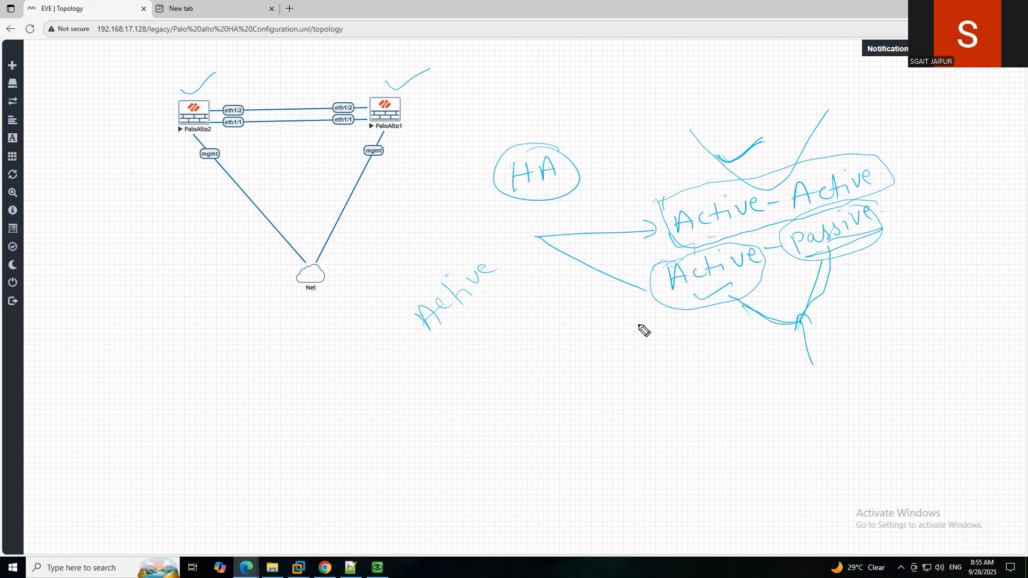
Write a circled 70 and 30 split below Active, connecting 70 to Active.
mouse_move(658, 354)
left_mouse_down()
mouse_move(667, 367)
mouse_move(706, 344)
left_mouse_up()
mouse_move(714, 340)
left_mouse_down()
mouse_move(714, 353)
mouse_move(732, 353)
mouse_move(748, 338)
left_mouse_up()
mouse_move(676, 333)
left_mouse_down()
mouse_move(661, 355)
mouse_move(707, 294)
mouse_move(697, 291)
left_mouse_up()
mouse_move(745, 323)
left_mouse_down()
mouse_move(767, 332)
mouse_move(776, 232)
mouse_move(787, 239)
left_mouse_up()
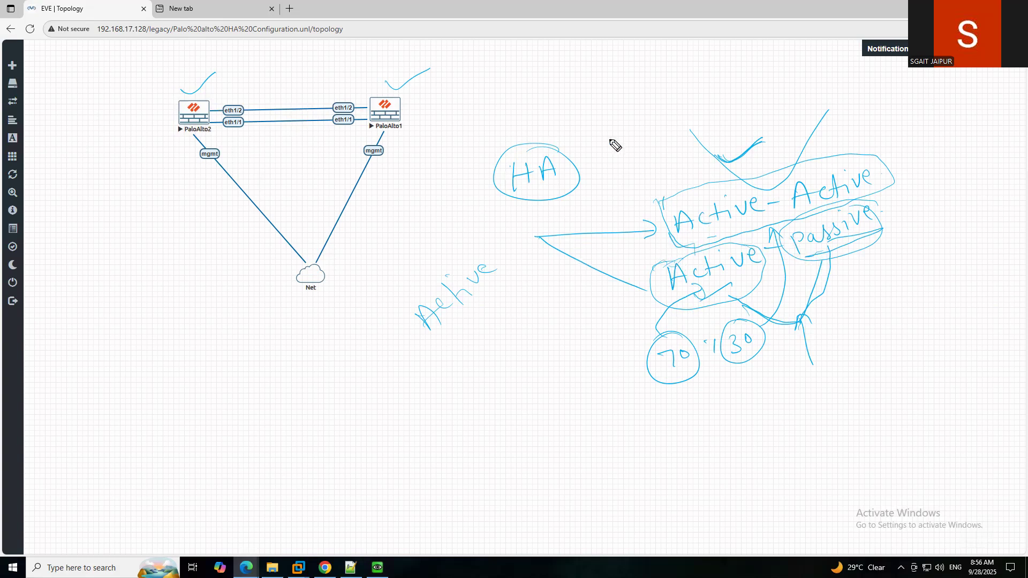
Handwrite 'Active priority- 150' above the HA circle with a circled 100 beside it.
mouse_move(604, 125)
left_mouse_down()
mouse_move(615, 138)
mouse_move(649, 92)
mouse_move(701, 87)
left_mouse_up()
left_click(716, 79)
left_click(643, 87)
mouse_move(629, 152)
left_mouse_down()
mouse_move(635, 167)
mouse_move(631, 160)
left_mouse_up()
mouse_move(641, 149)
left_mouse_down()
mouse_move(673, 151)
mouse_move(718, 118)
left_mouse_up()
left_click_drag(720, 116, 735, 114)
left_click(753, 100)
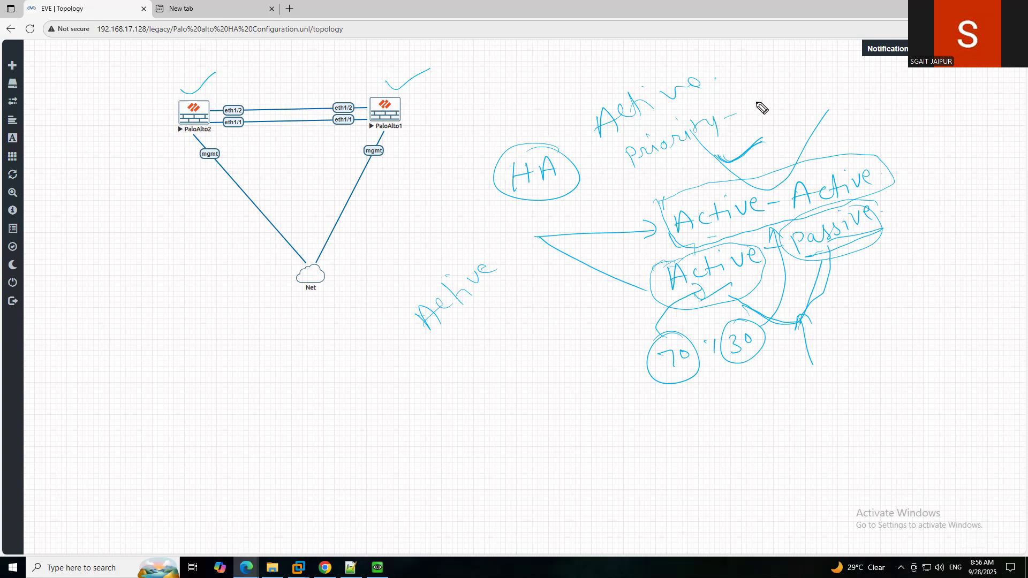
mouse_move(760, 98)
left_mouse_down()
mouse_move(756, 111)
mouse_move(813, 97)
mouse_move(825, 83)
left_mouse_up()
left_click_drag(831, 83, 840, 73)
Draw an arrow above 150 and label that side 'Active'.
mouse_move(752, 70)
left_mouse_down()
mouse_move(762, 90)
mouse_move(770, 82)
left_mouse_up()
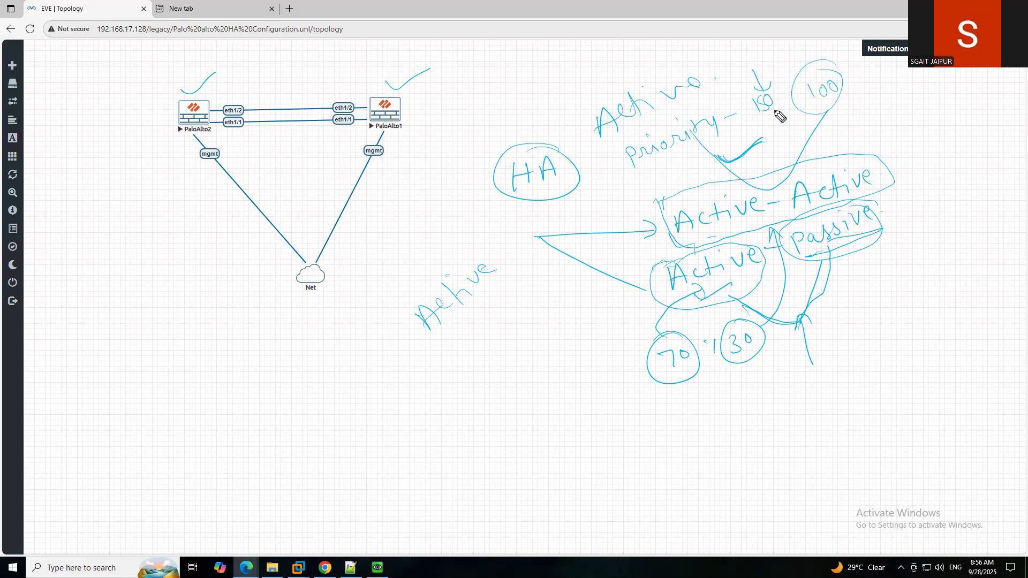
left_click_drag(767, 147, 776, 140)
mouse_move(767, 137)
left_mouse_down()
mouse_move(787, 130)
mouse_move(777, 140)
left_mouse_up()
mouse_move(785, 126)
left_mouse_down()
mouse_move(787, 141)
mouse_move(793, 131)
left_mouse_up()
left_click_drag(799, 128, 800, 136)
left_click_drag(801, 121, 801, 122)
Write 'HA1' and 'HA2' below the topology and box them.
left_click_drag(175, 353, 179, 373)
left_click_drag(187, 346, 195, 365)
mouse_move(214, 339)
left_mouse_down()
mouse_move(221, 354)
mouse_move(230, 341)
left_mouse_up()
mouse_move(203, 395)
left_mouse_down()
mouse_move(196, 416)
mouse_move(213, 400)
left_mouse_up()
mouse_move(216, 411)
left_mouse_down()
mouse_move(227, 381)
mouse_move(233, 403)
left_mouse_up()
left_click_drag(220, 397, 262, 369)
mouse_move(225, 310)
left_mouse_down()
mouse_move(206, 433)
mouse_move(262, 352)
mouse_move(234, 308)
left_mouse_up()
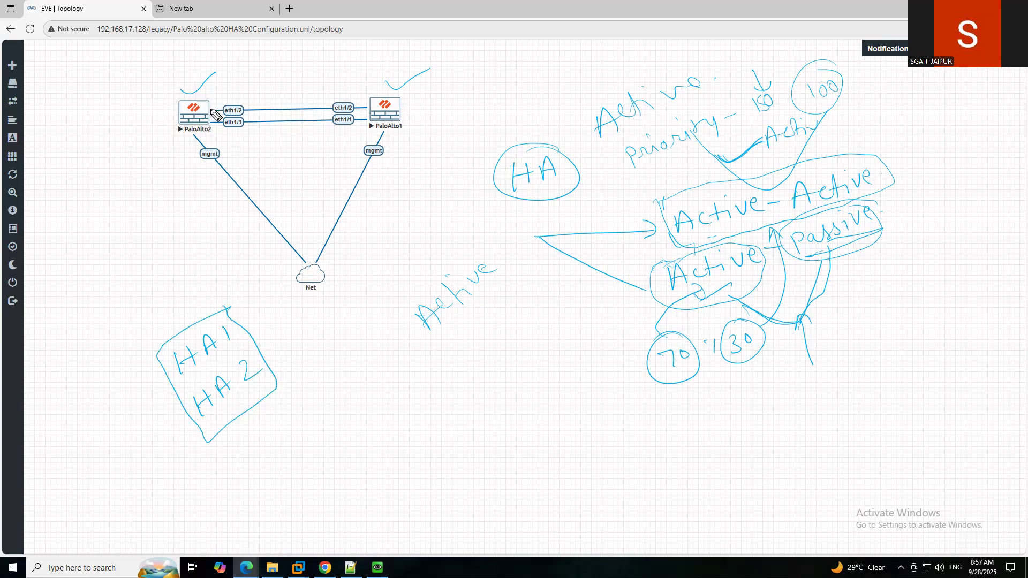
Tick both firewalls, their eth1/1 links, and beside the HA1/HA2 box.
left_click_drag(211, 102, 230, 94)
left_click_drag(351, 99, 373, 92)
left_click_drag(219, 130, 242, 127)
left_click_drag(347, 132, 368, 125)
left_click_drag(239, 307, 273, 277)
left_click_drag(269, 340, 305, 320)
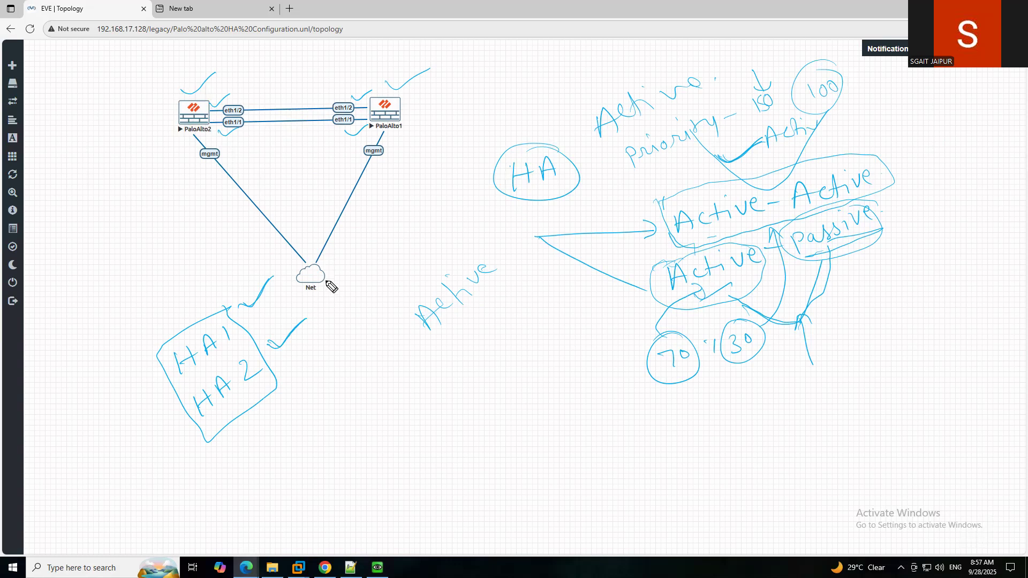
Write a circled 'HA1' below Active with a dash after it and a dot below.
left_click_drag(425, 389, 426, 390)
left_click_drag(412, 390, 452, 370)
mouse_move(458, 357)
left_mouse_down()
mouse_move(462, 368)
mouse_move(450, 347)
left_mouse_up()
mouse_move(489, 375)
left_mouse_down()
mouse_move(436, 346)
mouse_move(552, 350)
left_mouse_up()
mouse_move(431, 440)
left_mouse_down()
mouse_move(440, 459)
mouse_move(480, 439)
mouse_move(501, 410)
left_mouse_up()
left_click(443, 432)
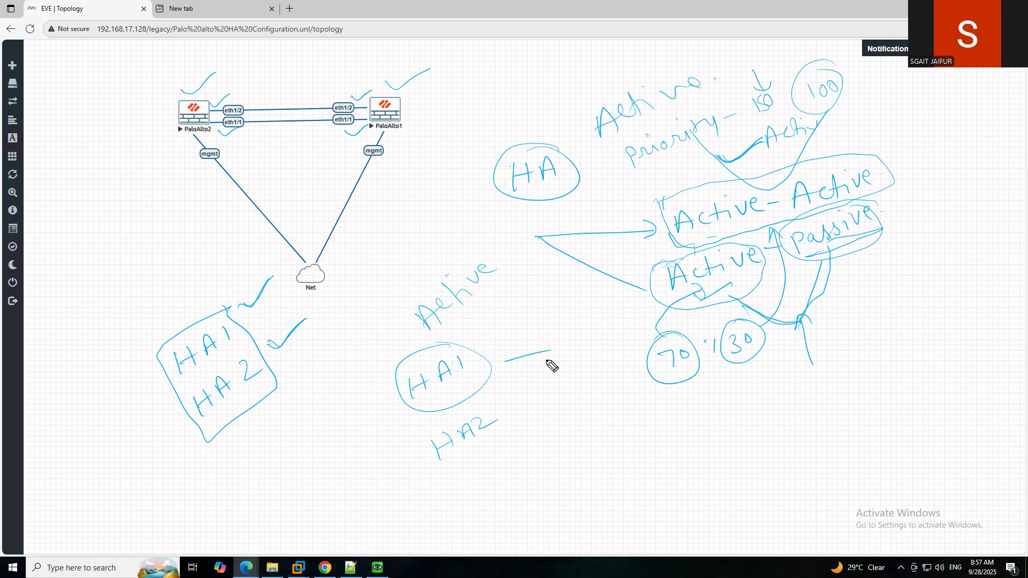
Write 'Hello heartbeat' beside HA1, arrow it to IP, and mark both eth1/1 link IPs.
mouse_move(545, 392)
left_mouse_down()
mouse_move(542, 381)
mouse_move(560, 362)
mouse_move(585, 360)
mouse_move(636, 328)
left_mouse_up()
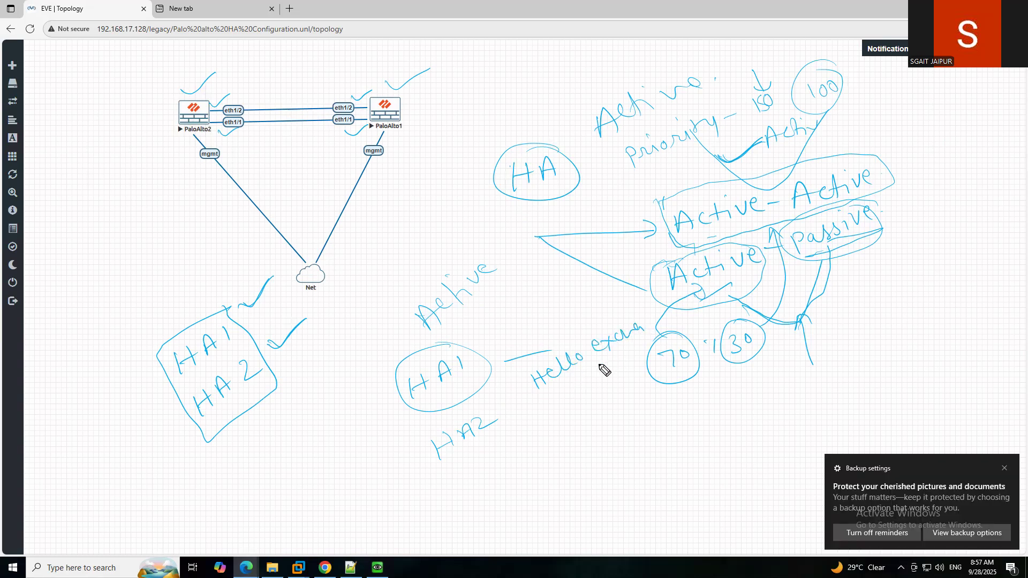
mouse_move(553, 403)
left_mouse_down()
mouse_move(569, 417)
mouse_move(655, 349)
mouse_move(637, 353)
left_mouse_up()
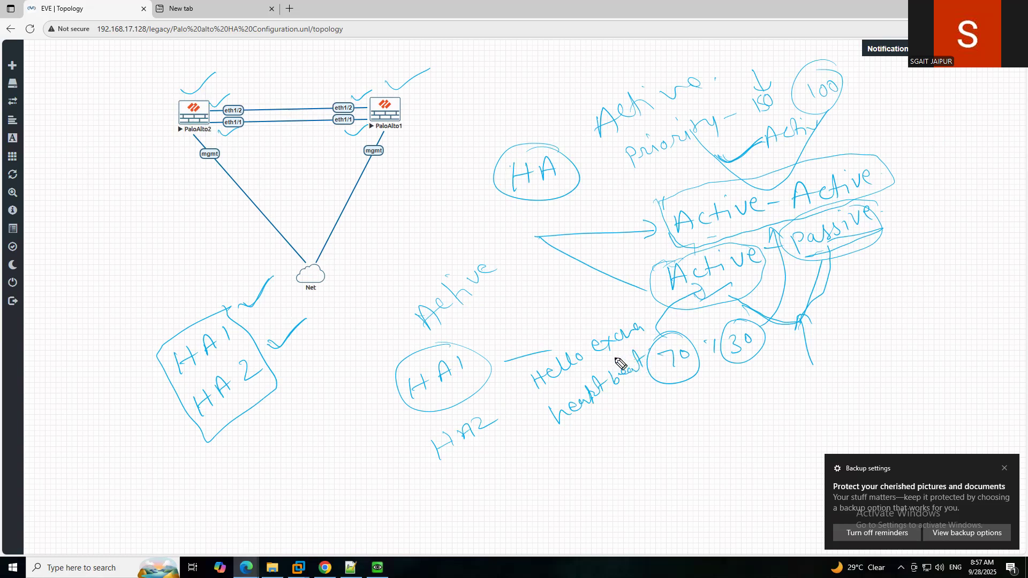
mouse_move(491, 344)
left_mouse_down()
mouse_move(550, 316)
mouse_move(557, 298)
mouse_move(555, 313)
left_mouse_up()
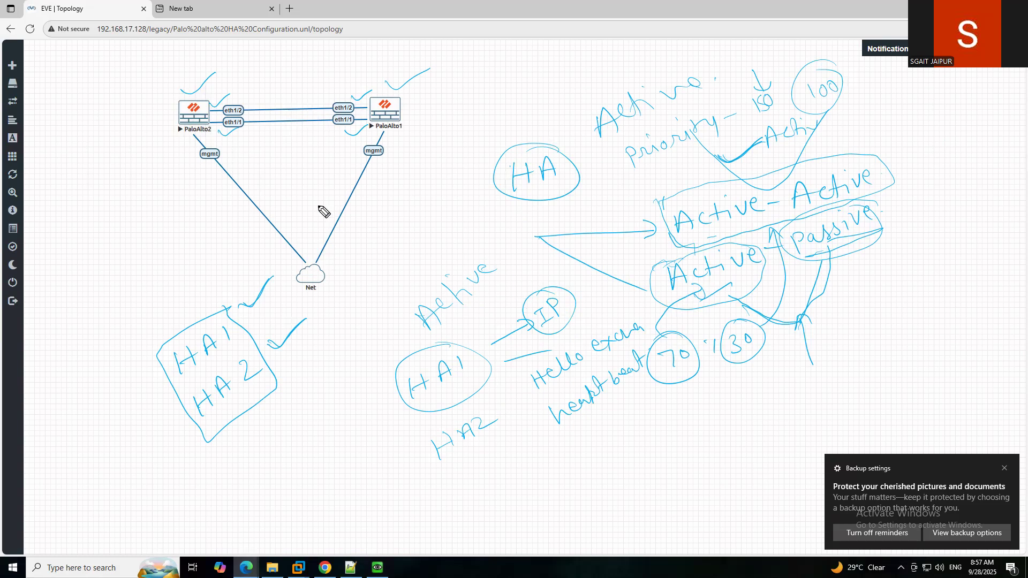
left_click_drag(223, 134, 242, 123)
mouse_move(235, 131)
left_mouse_down()
mouse_move(234, 145)
mouse_move(242, 139)
left_mouse_up()
left_click_drag(340, 137, 367, 135)
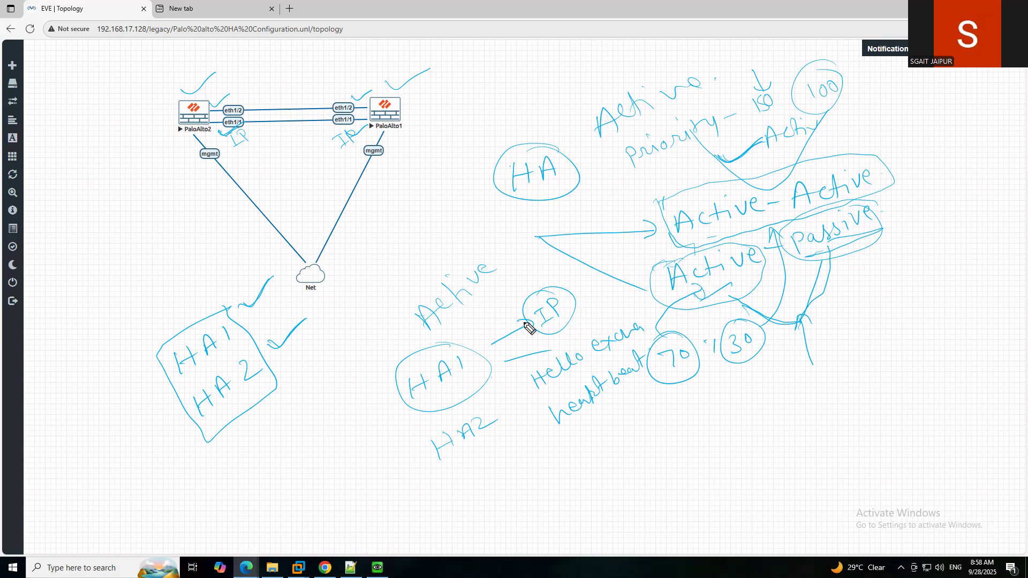
Add the ICMP note below heartbeat and write a circled port 28769.
mouse_move(586, 426)
left_mouse_down()
mouse_move(599, 419)
mouse_move(594, 437)
left_mouse_up()
mouse_move(591, 442)
left_mouse_down()
mouse_move(666, 383)
mouse_move(682, 401)
mouse_move(654, 390)
left_mouse_up()
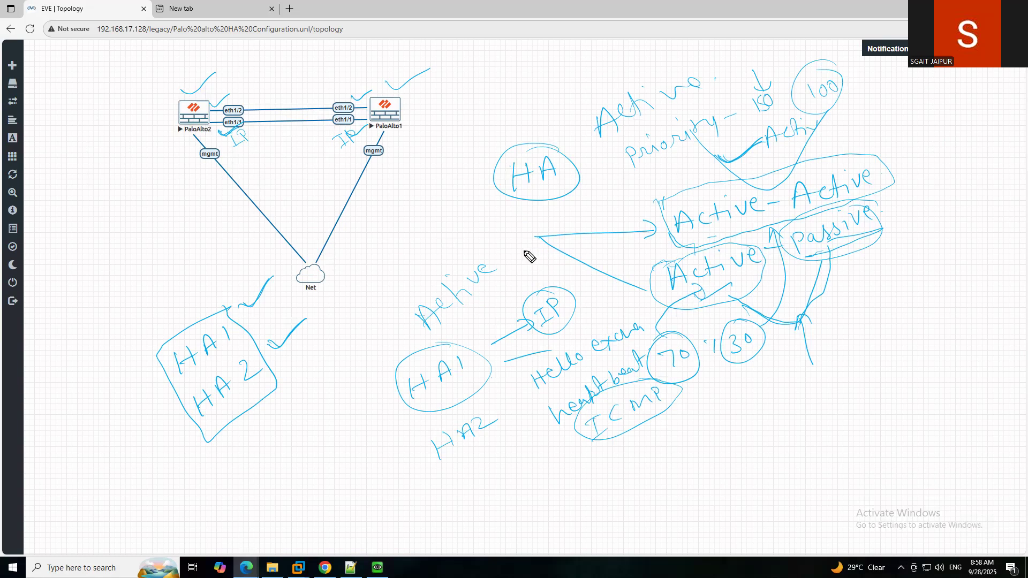
mouse_move(691, 413)
left_mouse_down()
mouse_move(713, 421)
mouse_move(741, 392)
mouse_move(762, 397)
mouse_move(776, 384)
mouse_move(773, 402)
left_mouse_up()
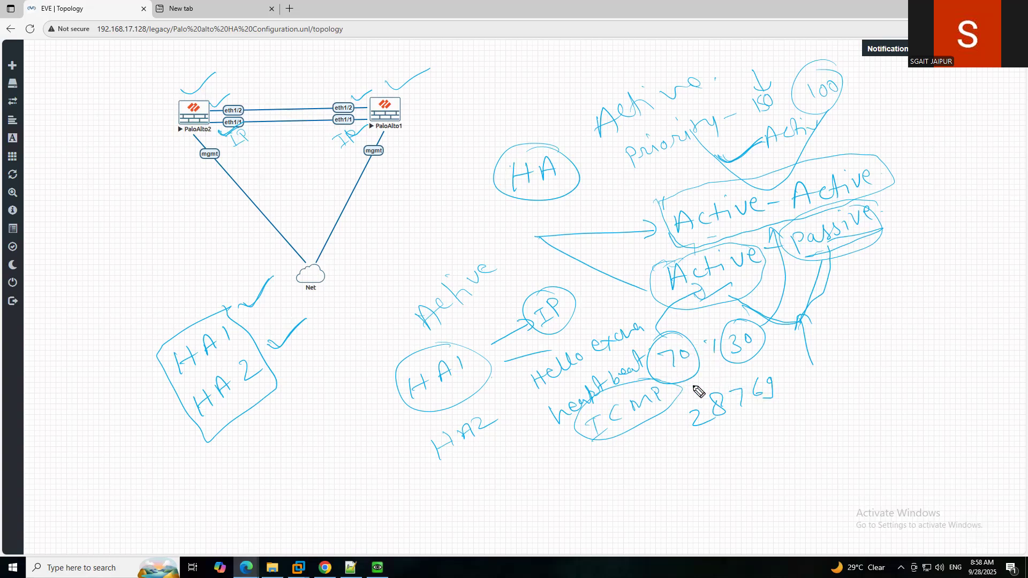
mouse_move(764, 371)
left_mouse_down()
mouse_move(769, 420)
mouse_move(746, 367)
left_mouse_up()
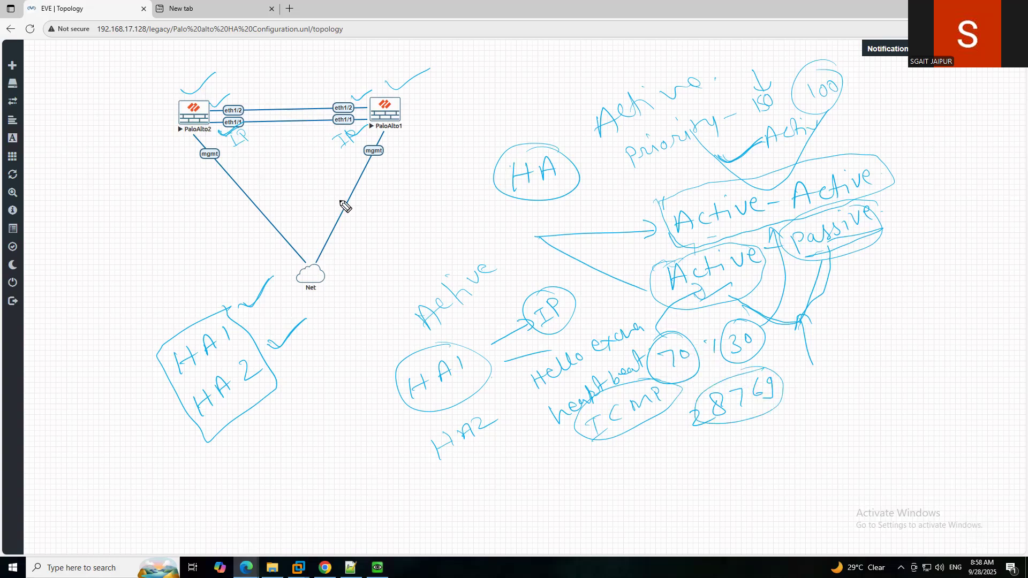
Mark the second firewall link and write a circled 28 labelled 'port'.
mouse_move(275, 131)
left_mouse_down()
mouse_move(281, 136)
mouse_move(292, 114)
mouse_move(284, 133)
mouse_move(333, 124)
left_mouse_up()
mouse_move(819, 384)
left_mouse_down()
mouse_move(836, 396)
mouse_move(856, 368)
mouse_move(860, 391)
left_mouse_up()
mouse_move(883, 354)
left_mouse_down()
mouse_move(911, 355)
mouse_move(932, 331)
left_mouse_up()
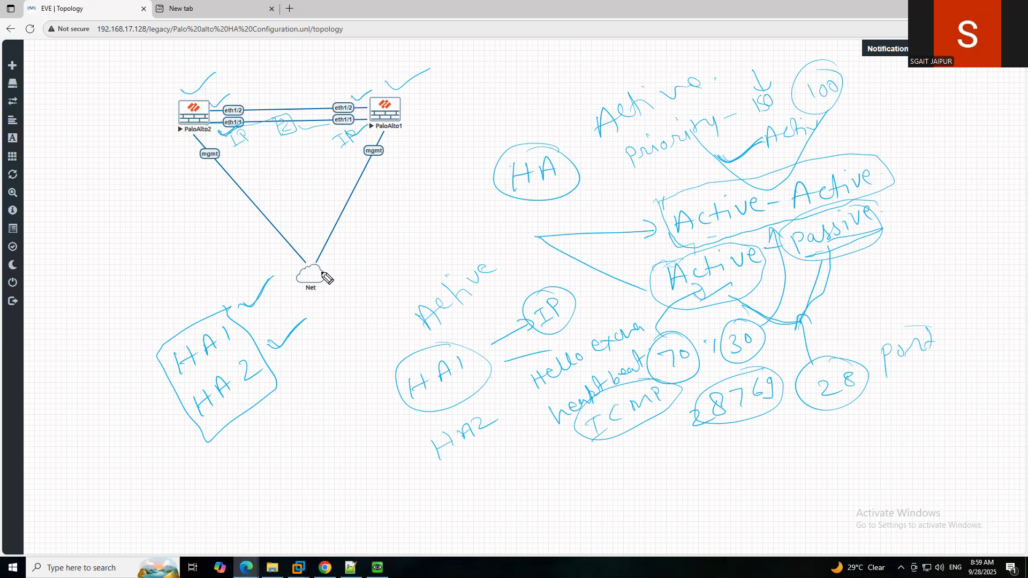
Write 'mgmt' beside HA1's IP, 'plane synchron' on the arrow, and circle HA2.
mouse_move(465, 347)
left_mouse_down()
mouse_move(508, 321)
mouse_move(554, 245)
mouse_move(548, 219)
mouse_move(582, 203)
left_mouse_up()
left_click_drag(582, 241, 643, 196)
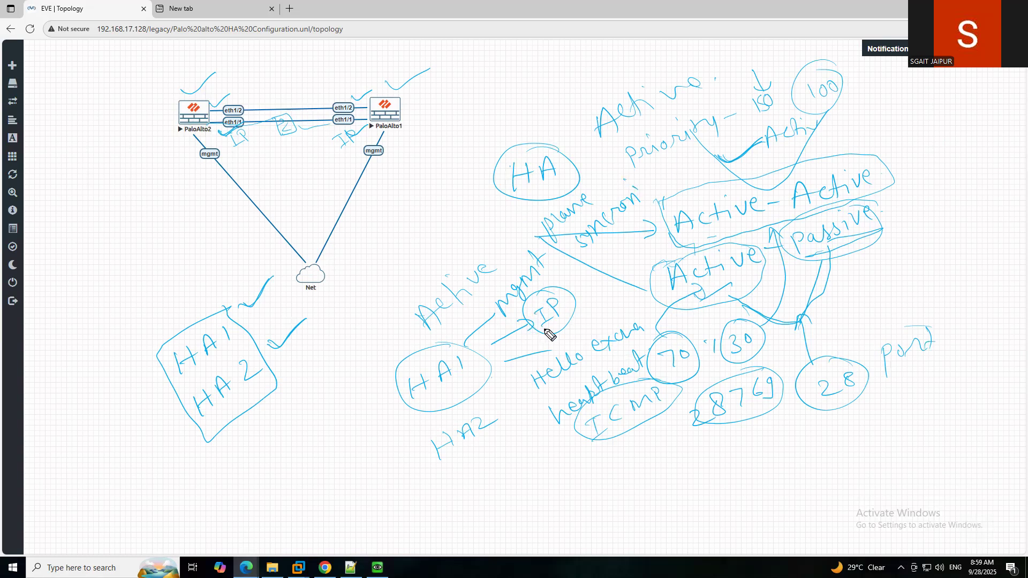
mouse_move(500, 409)
left_mouse_down()
mouse_move(424, 443)
mouse_move(471, 421)
mouse_move(566, 477)
mouse_move(624, 475)
mouse_move(647, 450)
mouse_move(720, 455)
mouse_move(797, 428)
mouse_move(782, 424)
mouse_move(878, 420)
left_mouse_up()
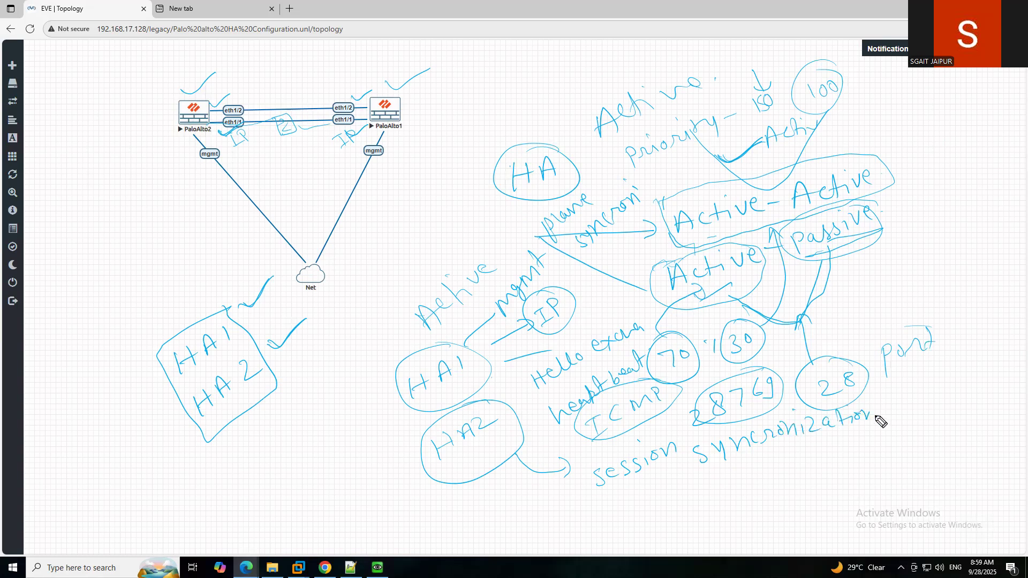
Sketch a firewall box with marks and an arc linking PaloAlto2 to PaloAlto1.
mouse_move(304, 327)
left_mouse_down()
mouse_move(349, 348)
mouse_move(423, 232)
mouse_move(437, 75)
mouse_move(433, 89)
left_mouse_up()
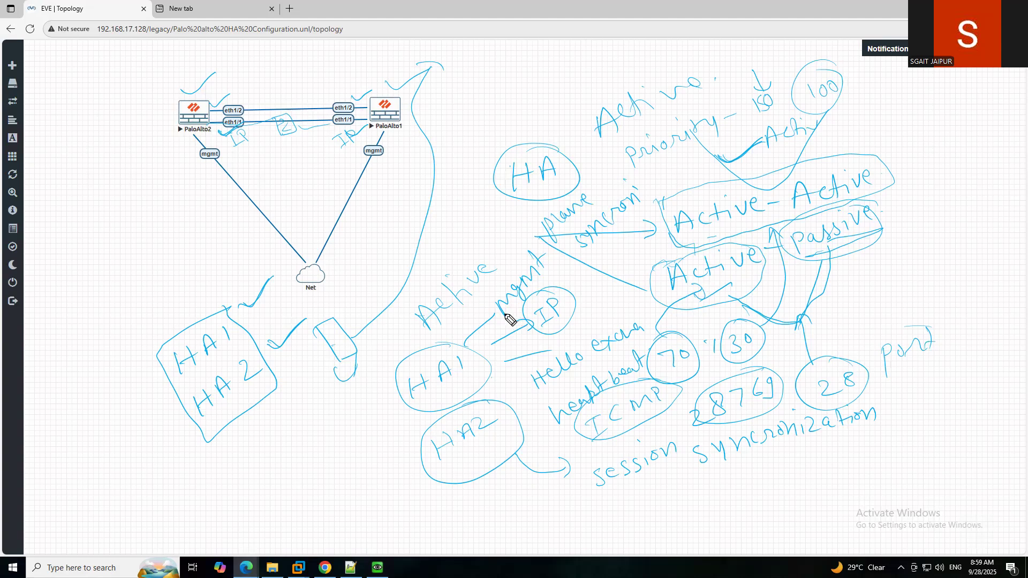
left_click_drag(405, 116, 424, 110)
left_click_drag(413, 109, 414, 119)
left_click_drag(135, 129, 168, 114)
mouse_move(185, 96)
left_mouse_down()
mouse_move(252, 64)
mouse_move(365, 81)
mouse_move(378, 94)
left_mouse_up()
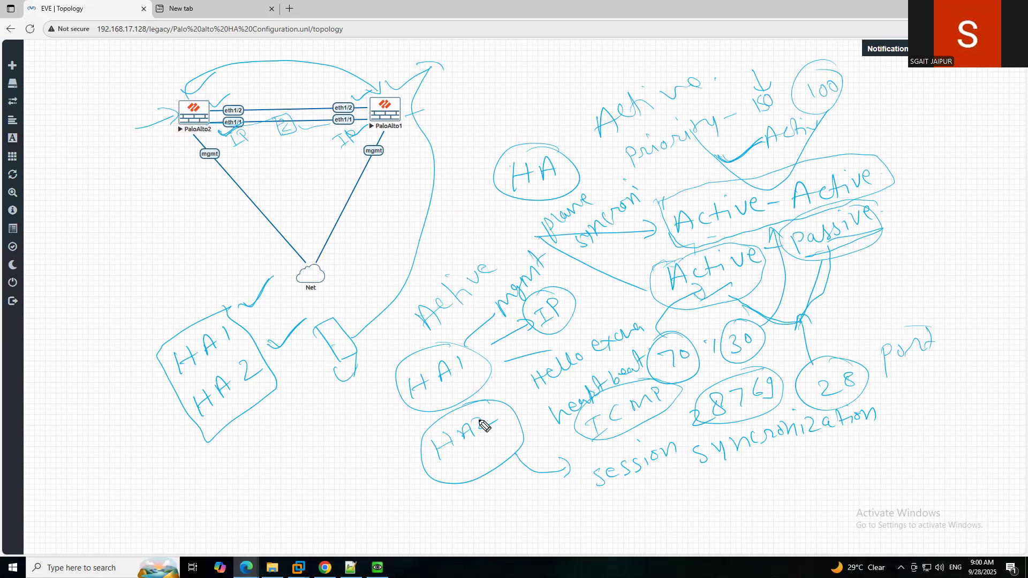
Tick HA2, list 'ARP' and 'IPsec policy' under session synchronization, and tick the HA1/HA2 notes.
left_click_drag(488, 449, 518, 433)
left_click_drag(649, 496, 680, 489)
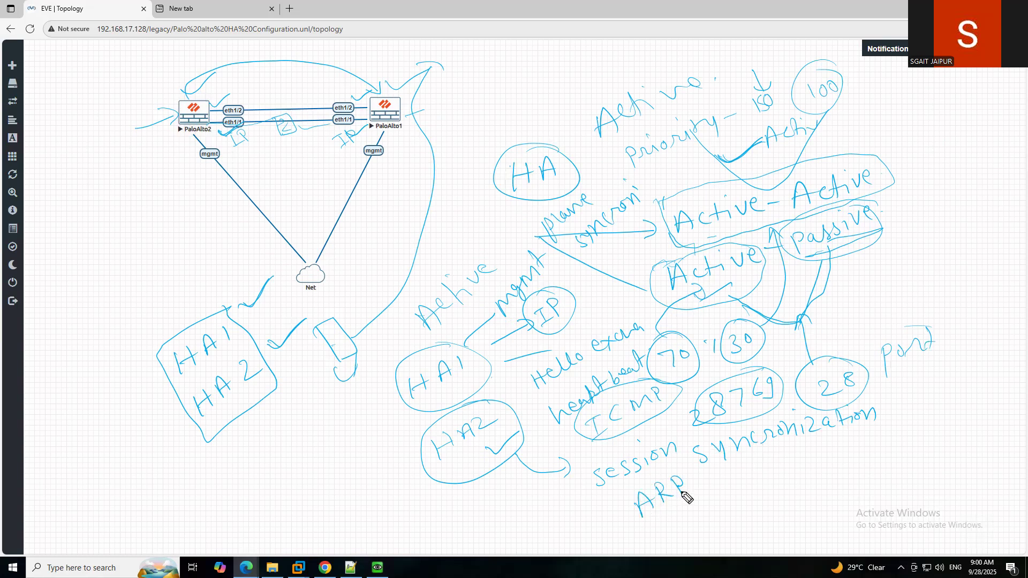
left_click_drag(659, 522, 676, 535)
mouse_move(690, 509)
left_mouse_down()
mouse_move(683, 527)
mouse_move(746, 489)
mouse_move(781, 487)
left_mouse_up()
left_click(788, 471)
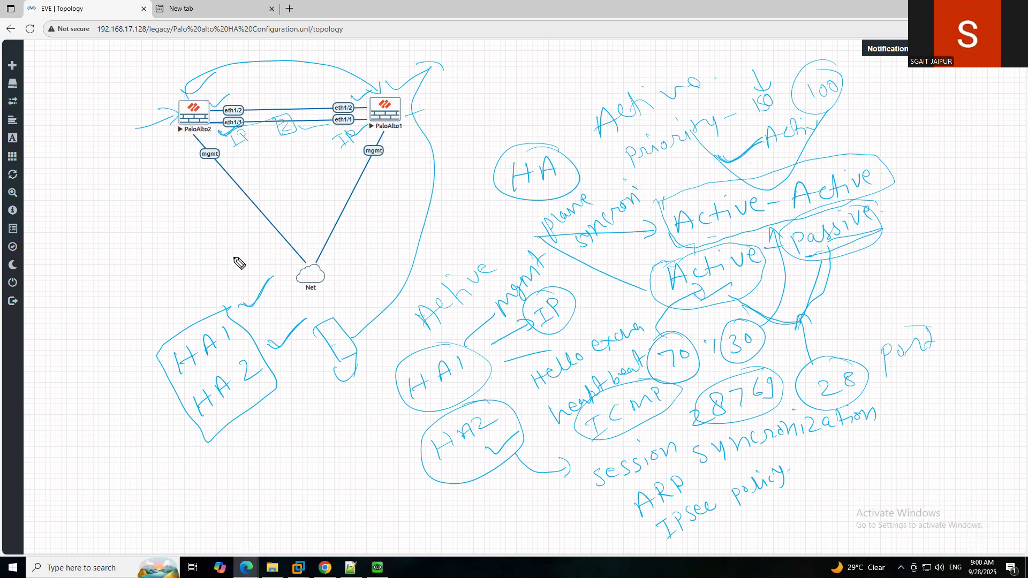
left_click(153, 317)
left_click_drag(153, 319, 202, 277)
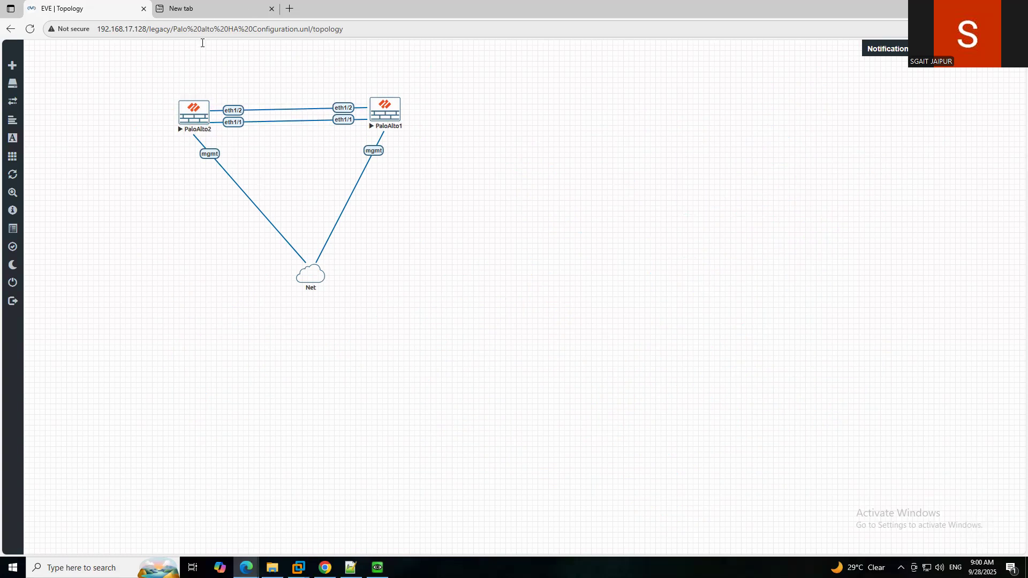
left_click(214, 13)
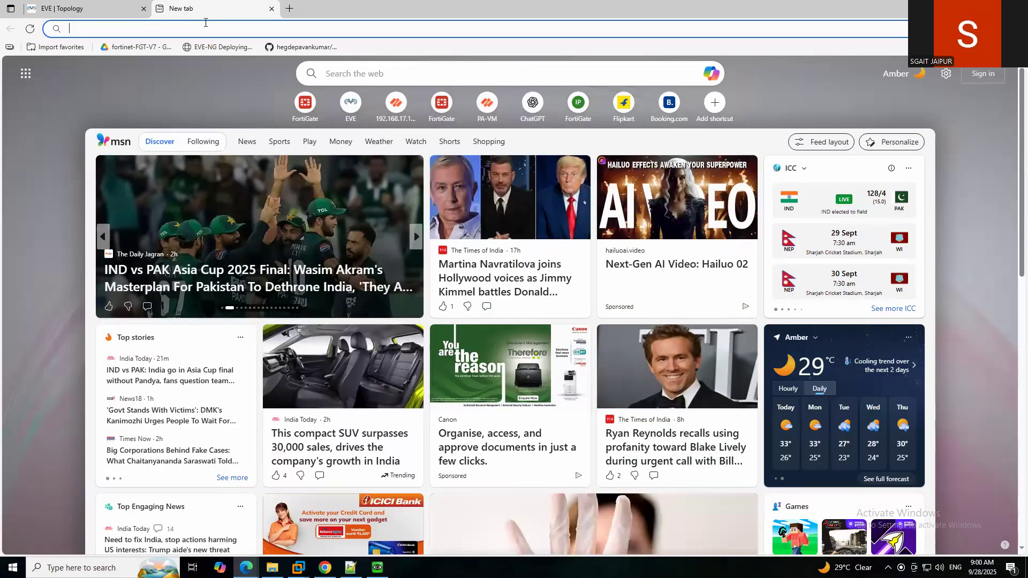
left_click(209, 27)
type("192.168.")
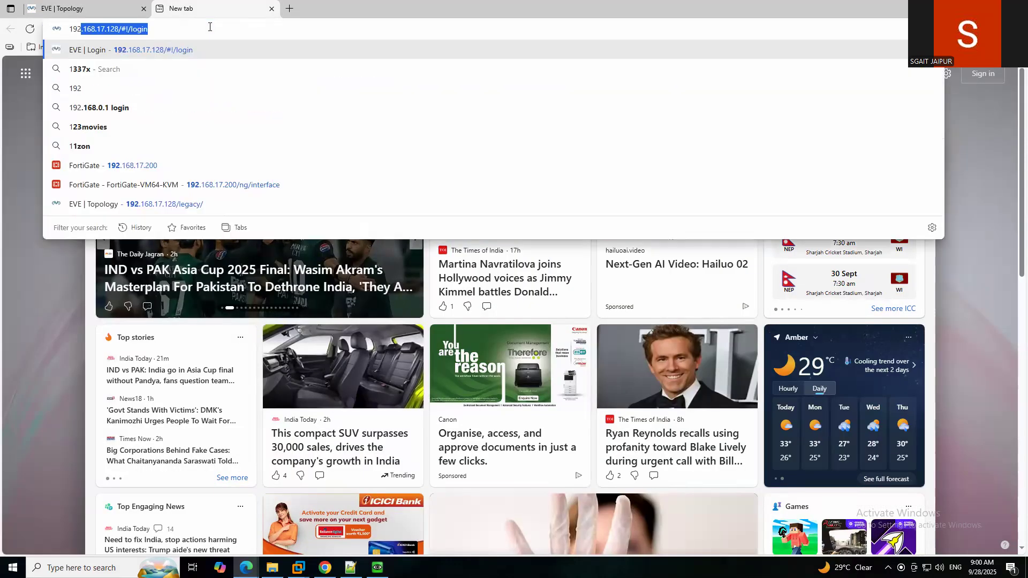
type("1")
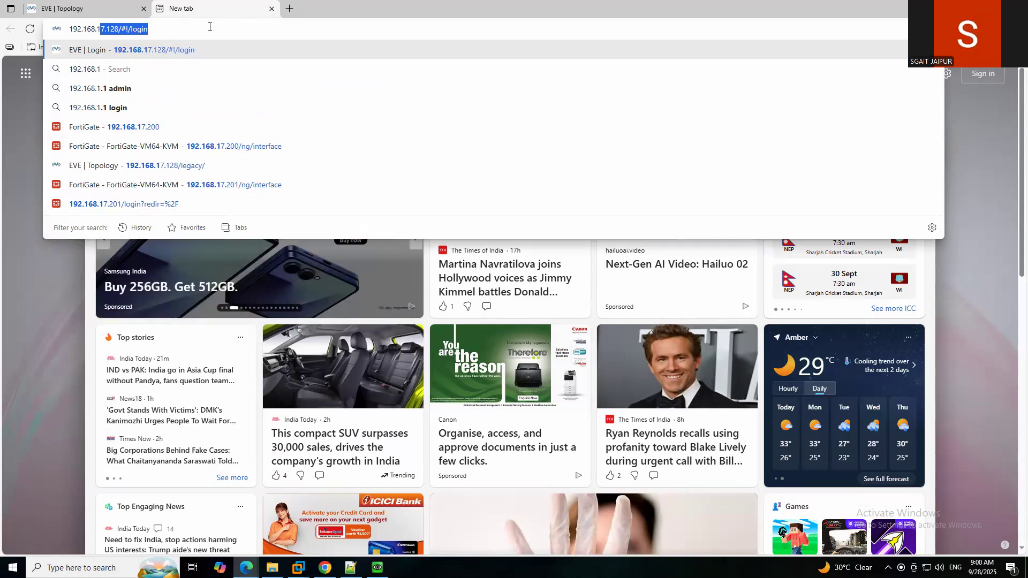
type("7.1")
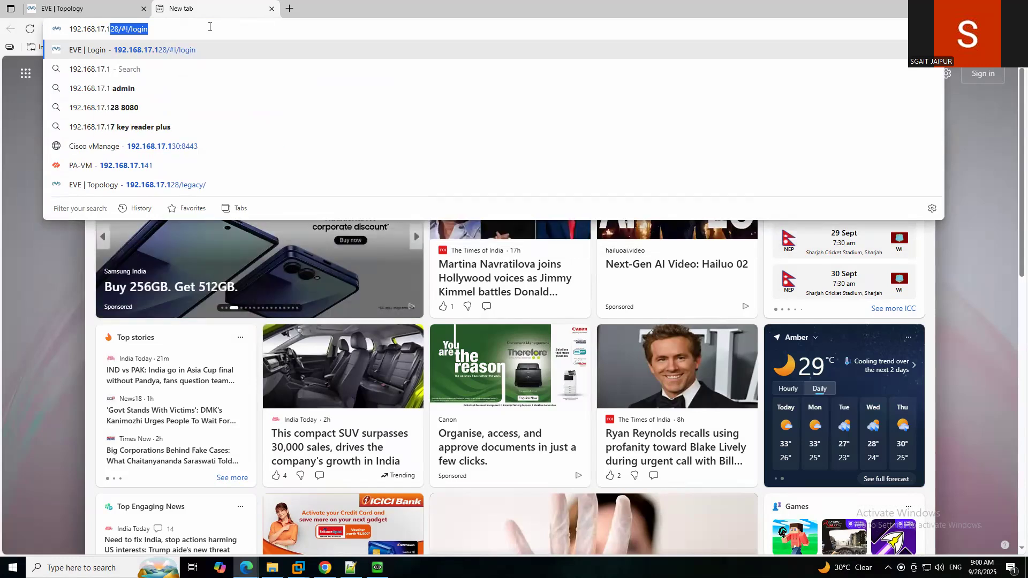
type("39")
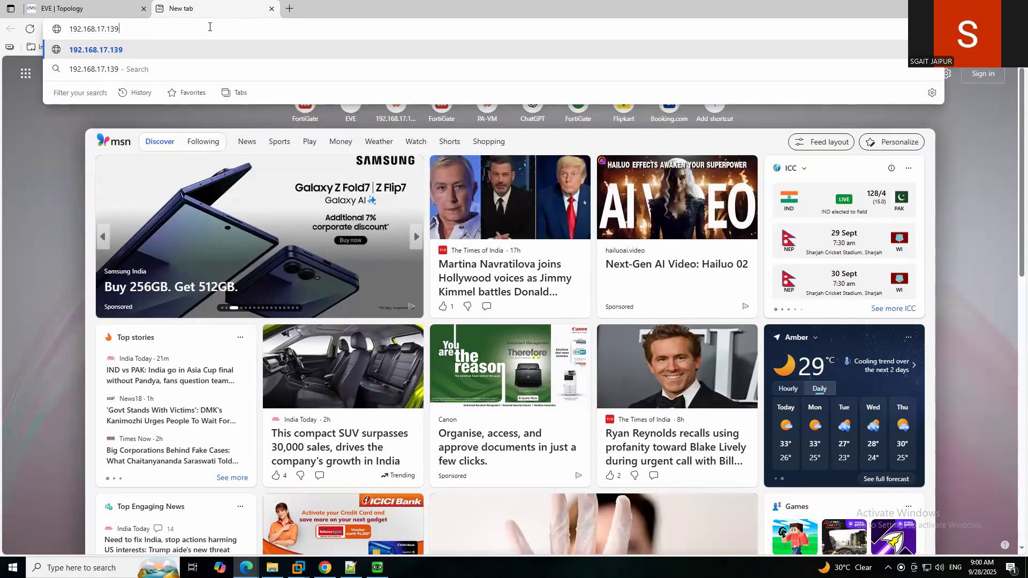
key("BackSpace")
key("BackSpace")
type("29")
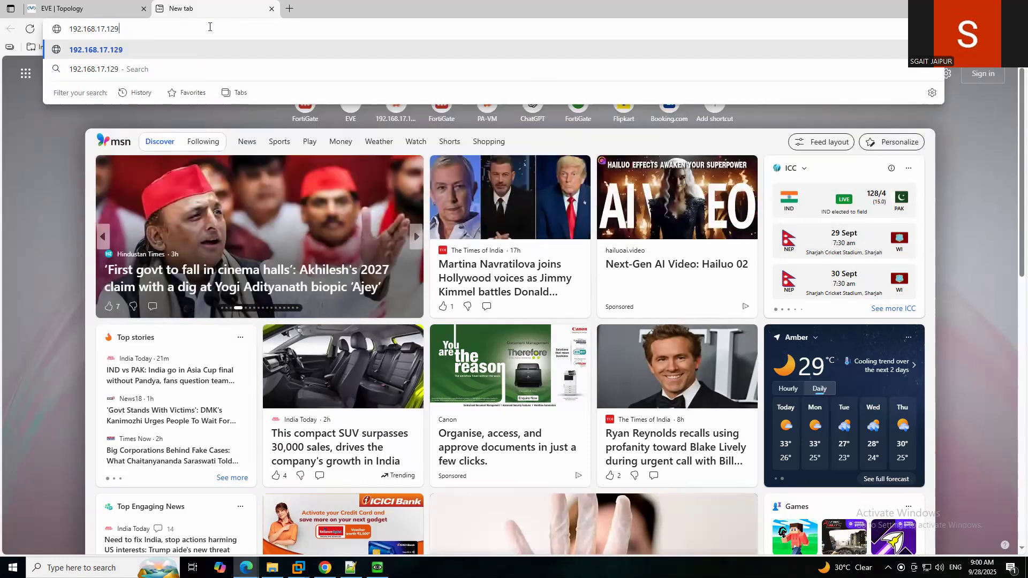
key("Home")
type("https://")
key("Return")
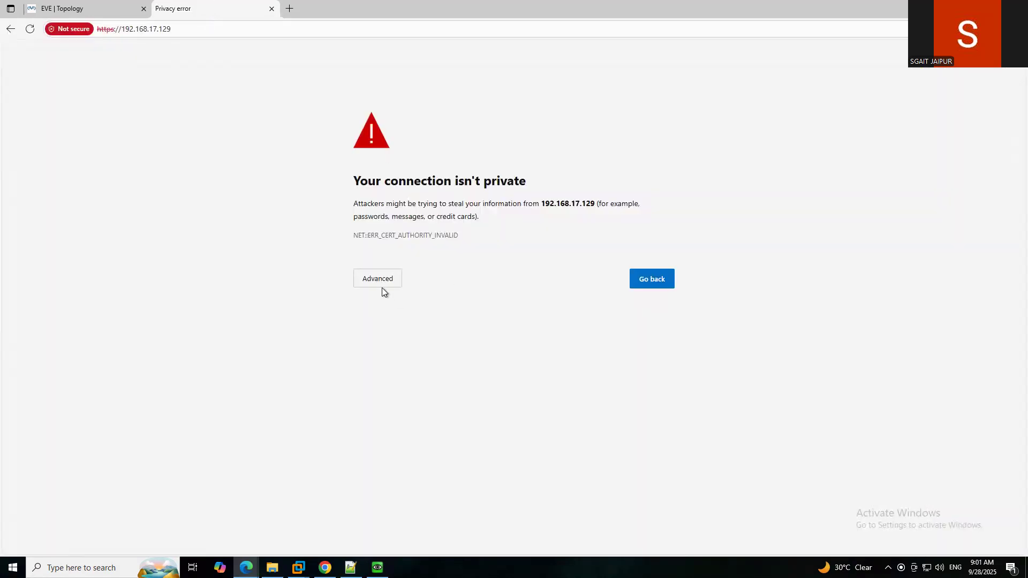
left_click(381, 284)
left_click(398, 363)
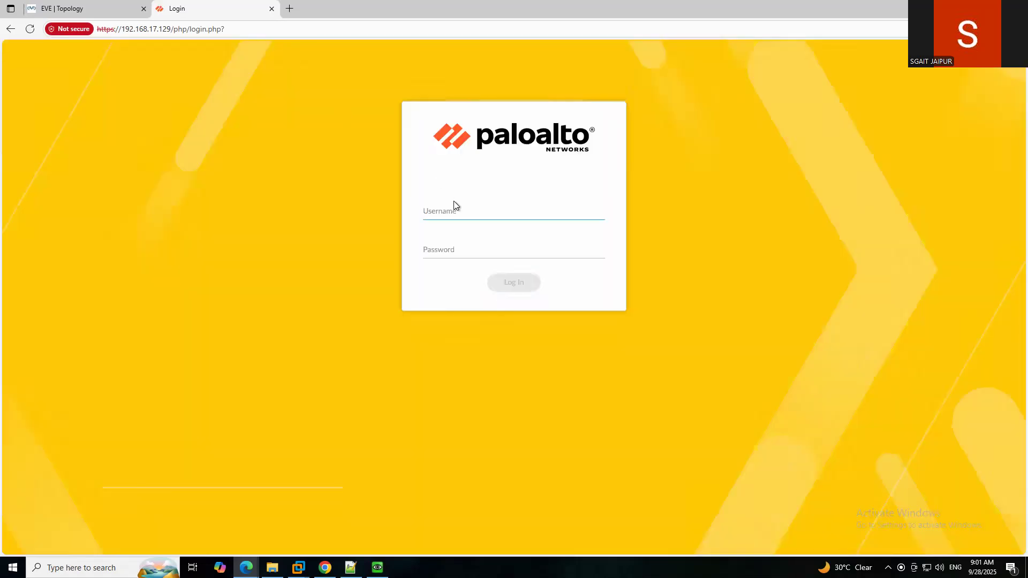
Log in to the first firewall with the admin username and its password.
type("admin")
key("Tab")
type("admi")
key("BackSpace")
key("BackSpace")
key("BackSpace")
type("admi")
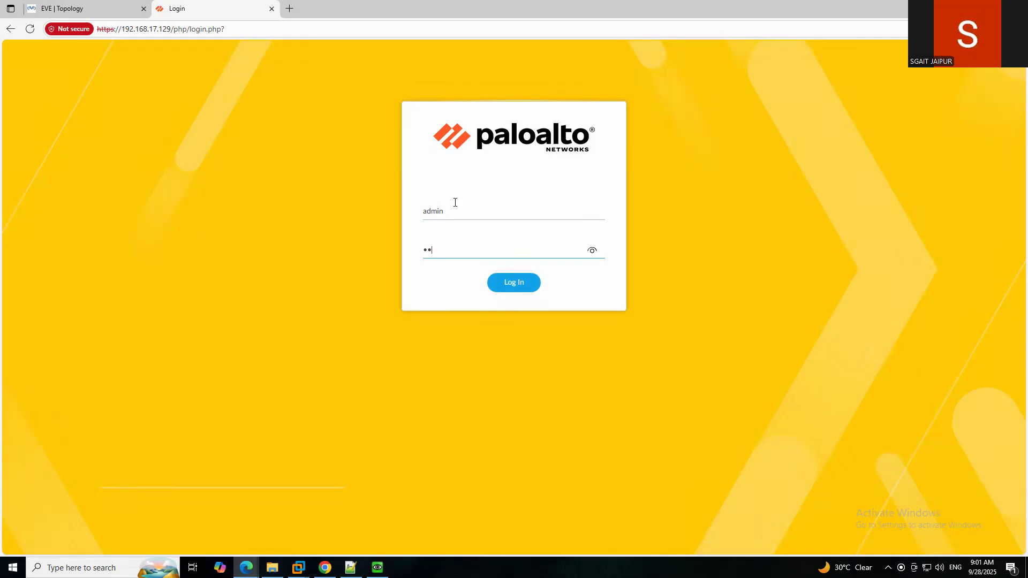
type("n@123")
key("Return")
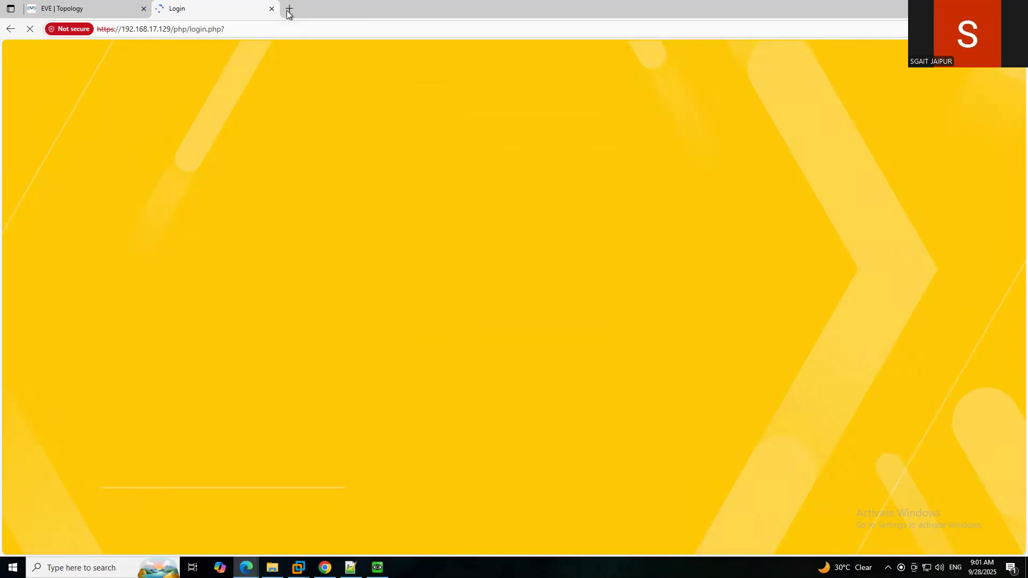
Open a new tab and select the first firewall's login URL.
left_click(289, 9)
left_click(199, 10)
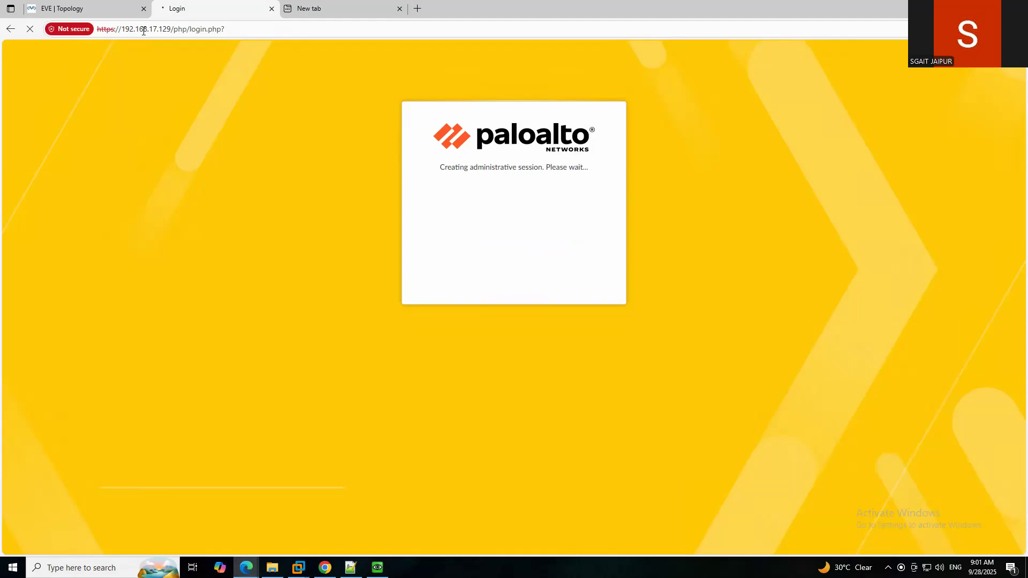
left_click(148, 30)
key("ctrl+c")
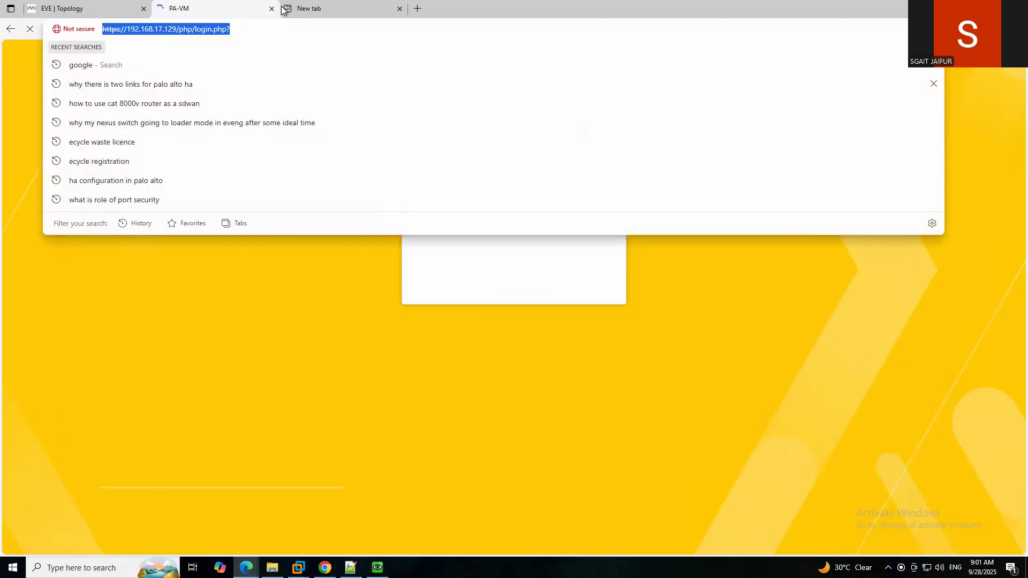
left_click(314, 10)
key("ctrl+v")
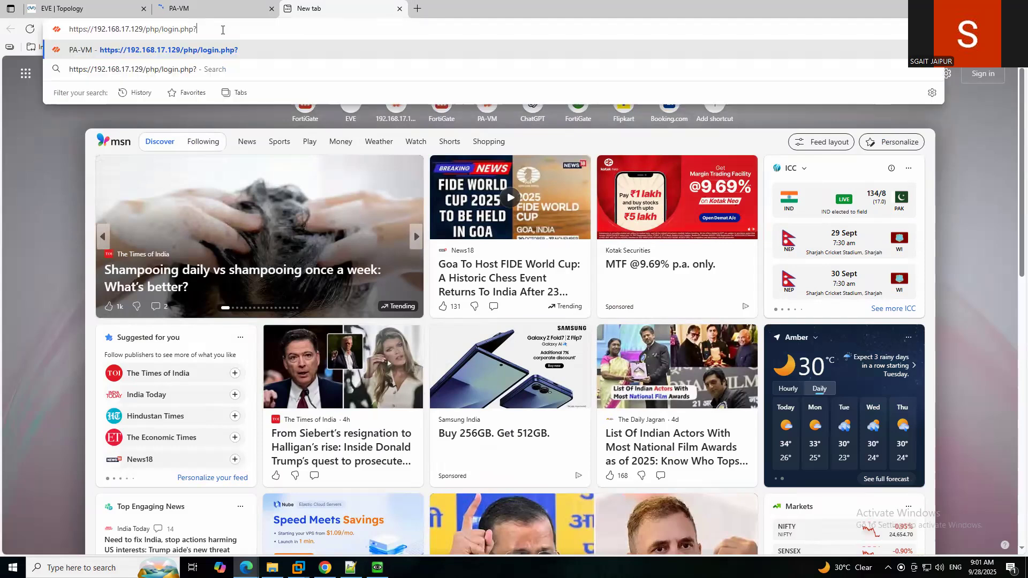
left_click(143, 29)
key("BackSpace")
key("BackSpace")
type("30")
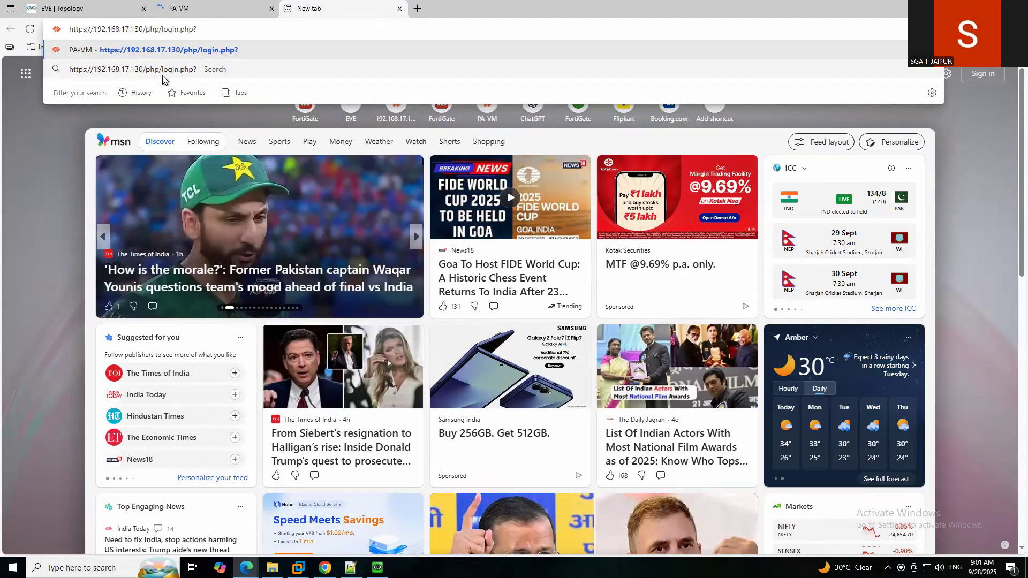
key("Return")
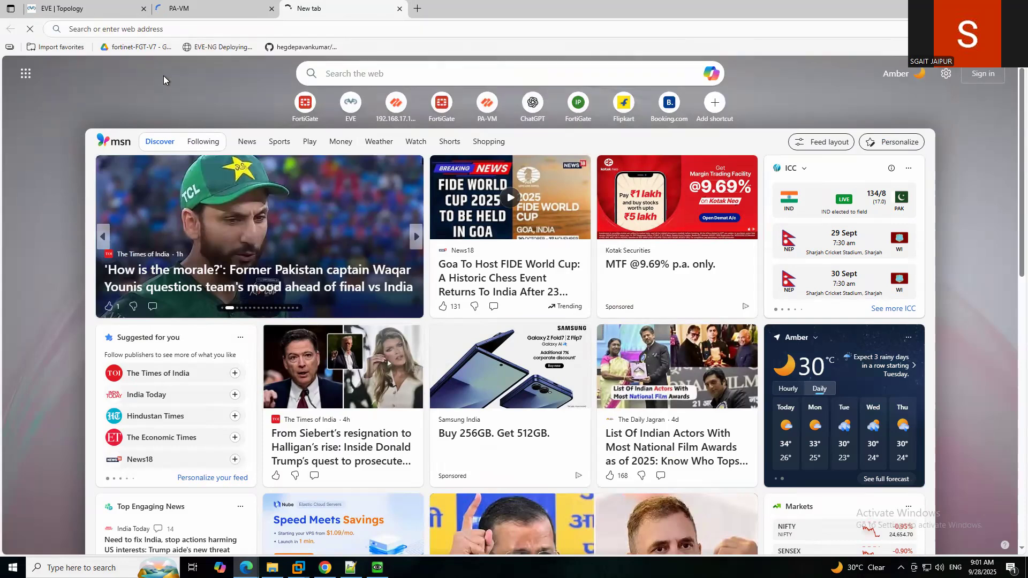
left_click(230, 8)
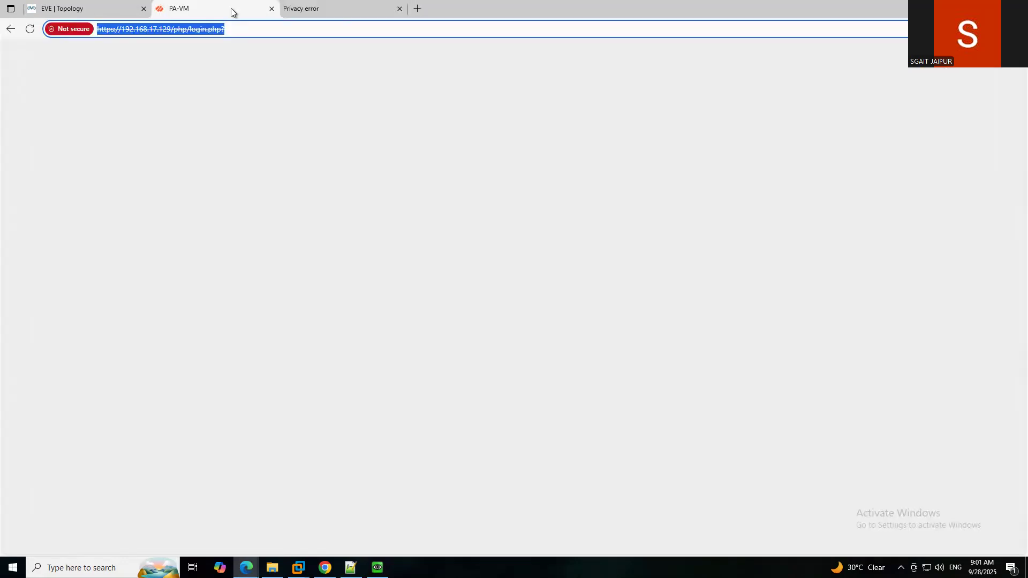
left_click(321, 9)
left_click(377, 279)
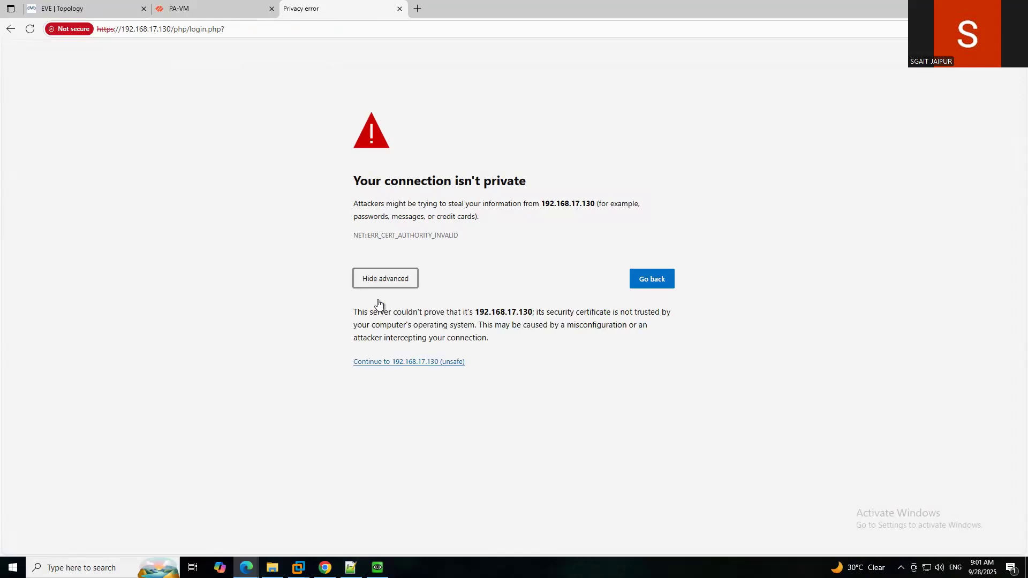
left_click(418, 363)
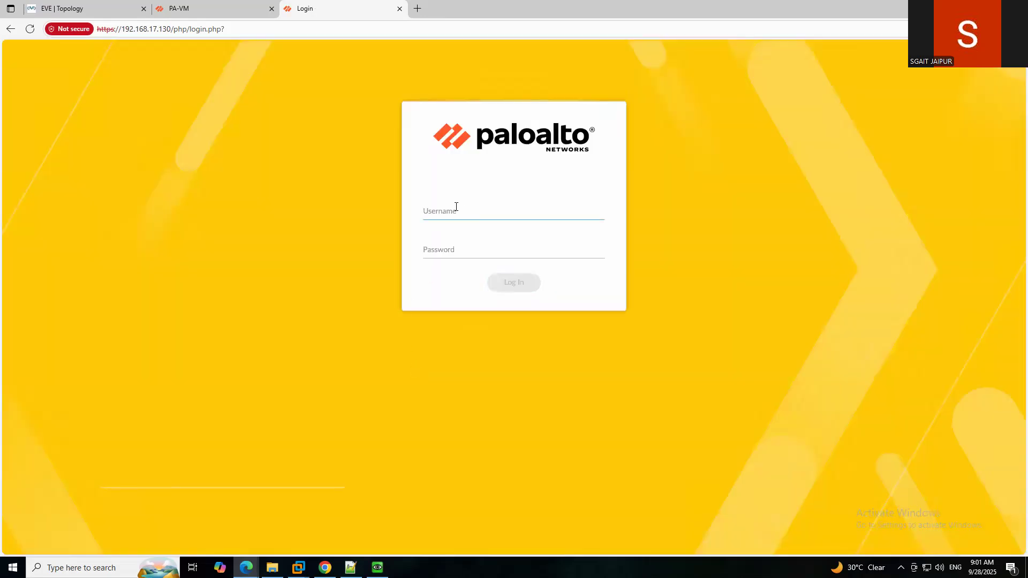
Log in to the second firewall with the admin username and its password.
type("admin")
key("Tab")
type("******")
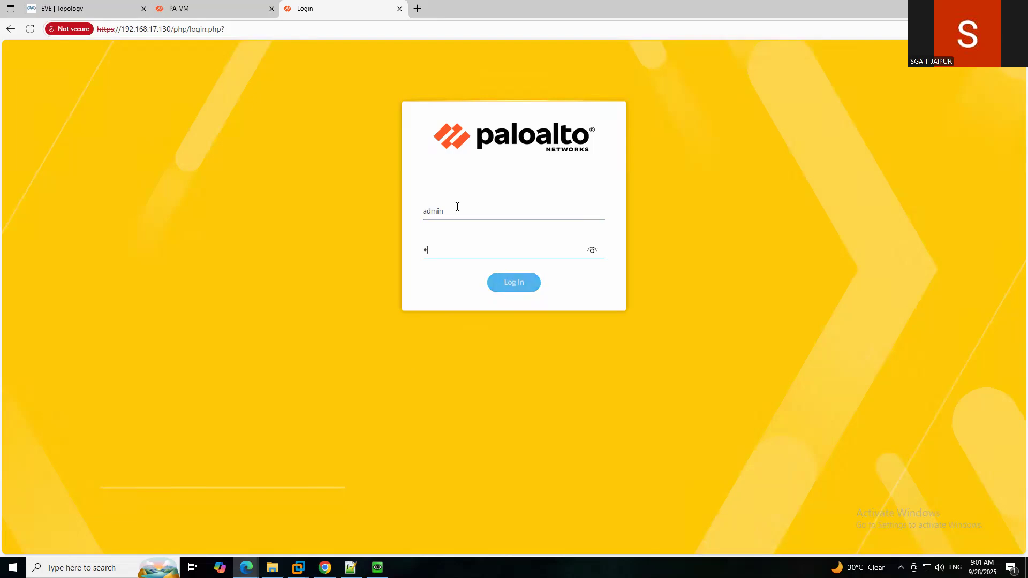
key("BackSpace")
key("BackSpace")
key("BackSpace")
key("BackSpace")
key("BackSpace")
key("BackSpace")
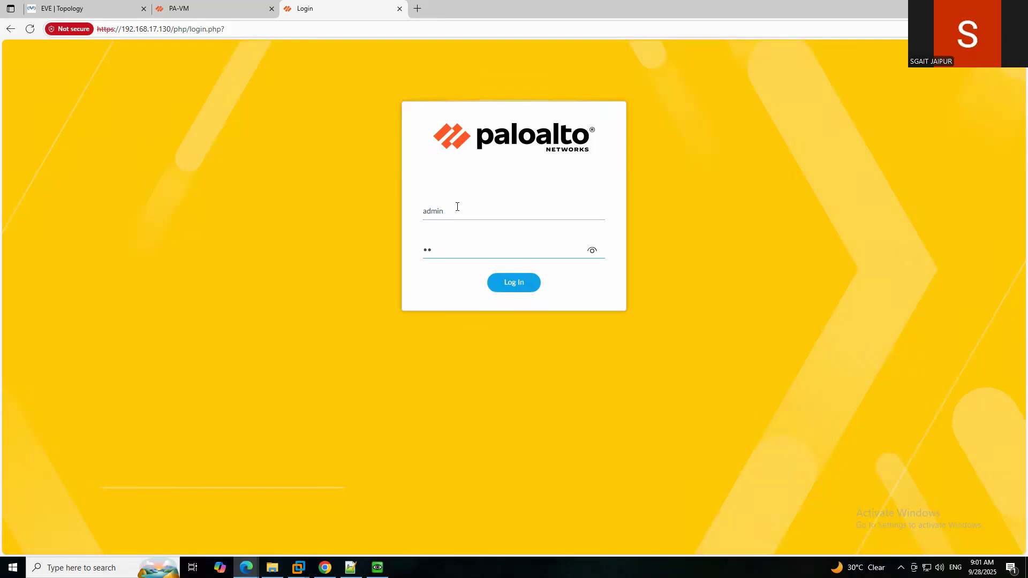
type("*********")
key("Return")
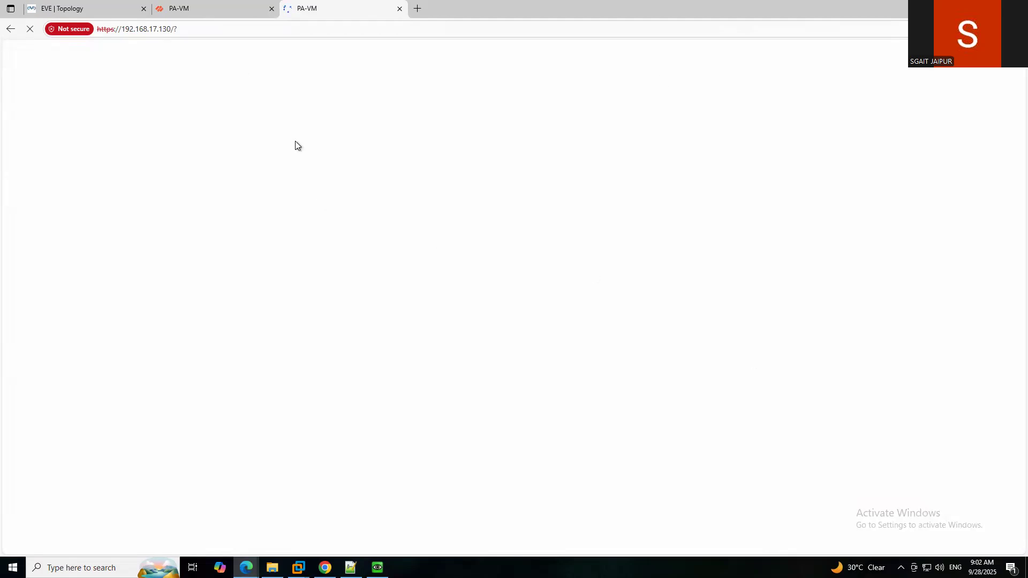
Back on the topology, write a circled 1 'Must be Hardware model'.
left_click(82, 2)
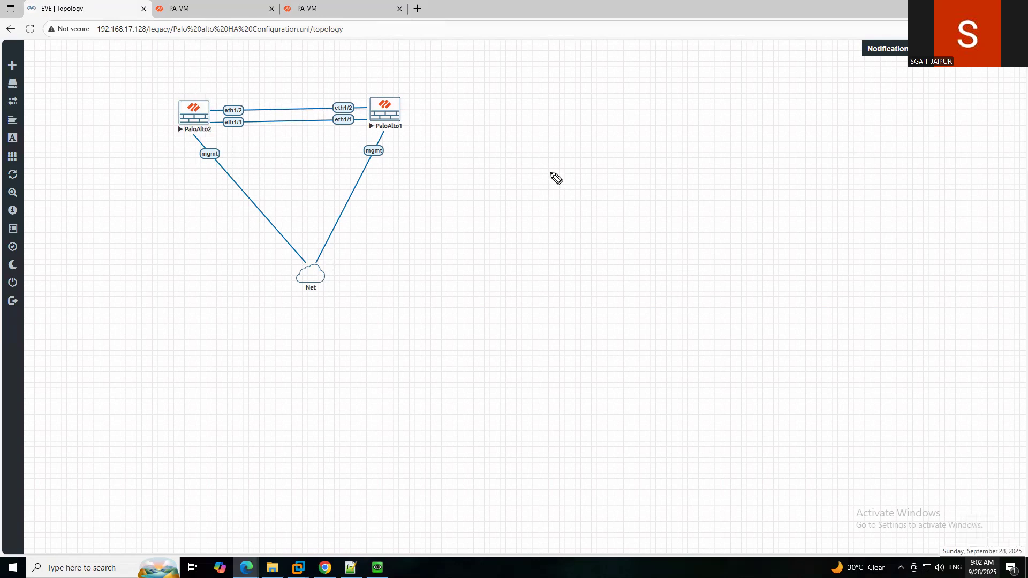
mouse_move(503, 201)
left_mouse_down()
mouse_move(529, 199)
mouse_move(506, 177)
mouse_move(557, 188)
mouse_move(608, 181)
mouse_move(622, 163)
mouse_move(734, 146)
mouse_move(771, 114)
mouse_move(784, 128)
mouse_move(833, 104)
left_mouse_up()
left_click_drag(720, 186, 822, 147)
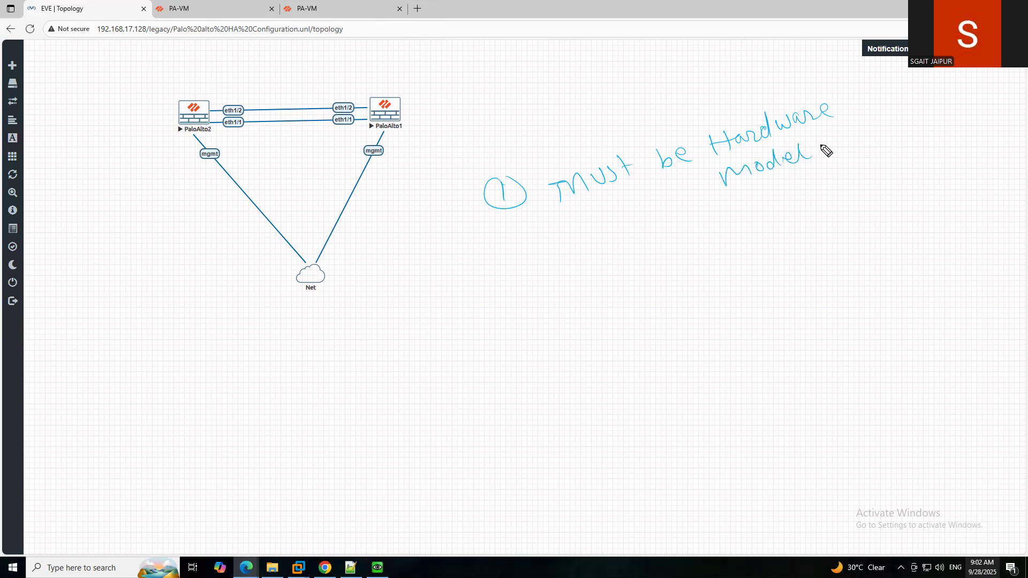
Add a circled 2 'Same os version' and a circled 3 below it.
mouse_move(524, 277)
left_mouse_down()
mouse_move(539, 293)
mouse_move(533, 286)
left_mouse_up()
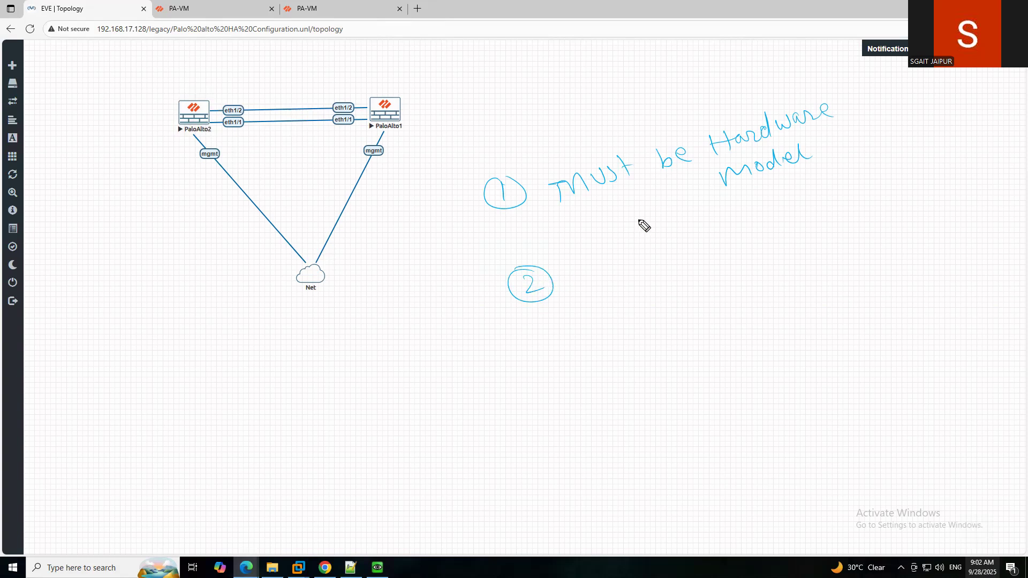
mouse_move(611, 263)
left_mouse_down()
mouse_move(596, 285)
mouse_move(767, 214)
left_mouse_up()
mouse_move(771, 211)
left_mouse_down()
mouse_move(808, 206)
mouse_move(811, 190)
mouse_move(838, 179)
mouse_move(851, 190)
left_mouse_up()
left_click_drag(551, 345, 553, 362)
left_click_drag(555, 328, 564, 349)
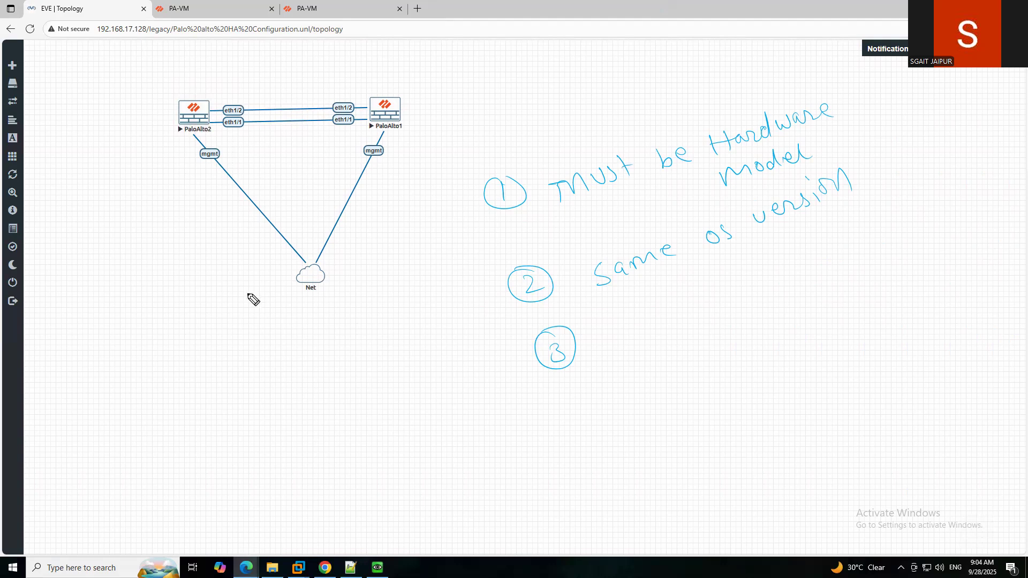
Handwrite 'Same license' beside item 3 with the pen tool.
mouse_move(616, 321)
left_mouse_down()
mouse_move(607, 345)
mouse_move(630, 329)
mouse_move(642, 343)
mouse_move(727, 299)
left_mouse_up()
left_click(714, 276)
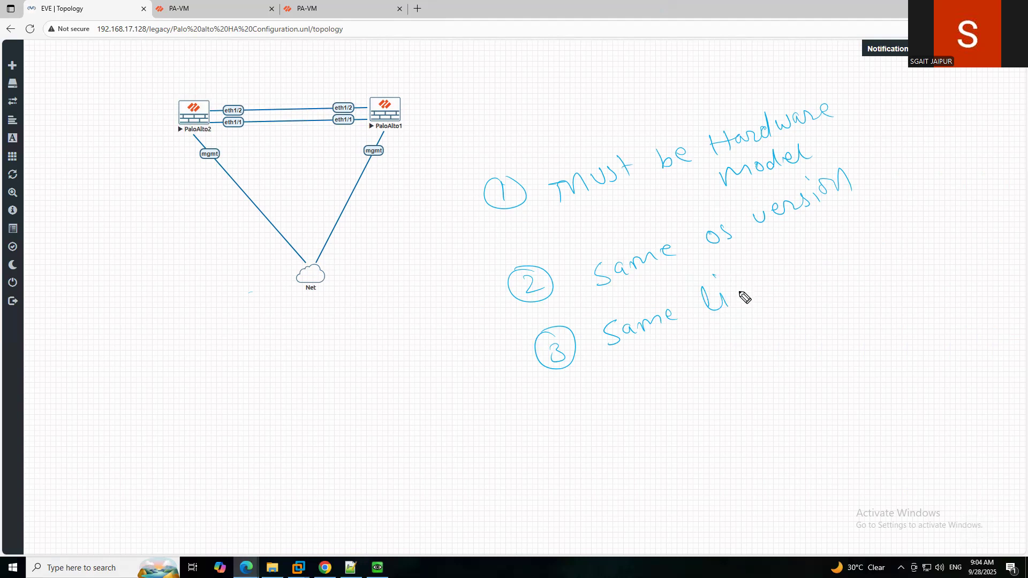
mouse_move(747, 289)
left_mouse_down()
mouse_move(748, 298)
mouse_move(811, 260)
left_mouse_up()
Draw a circled 4 below it and write 'same Interface.' beside it.
mouse_move(571, 386)
left_mouse_down()
mouse_move(586, 394)
mouse_move(586, 381)
mouse_move(570, 384)
left_mouse_up()
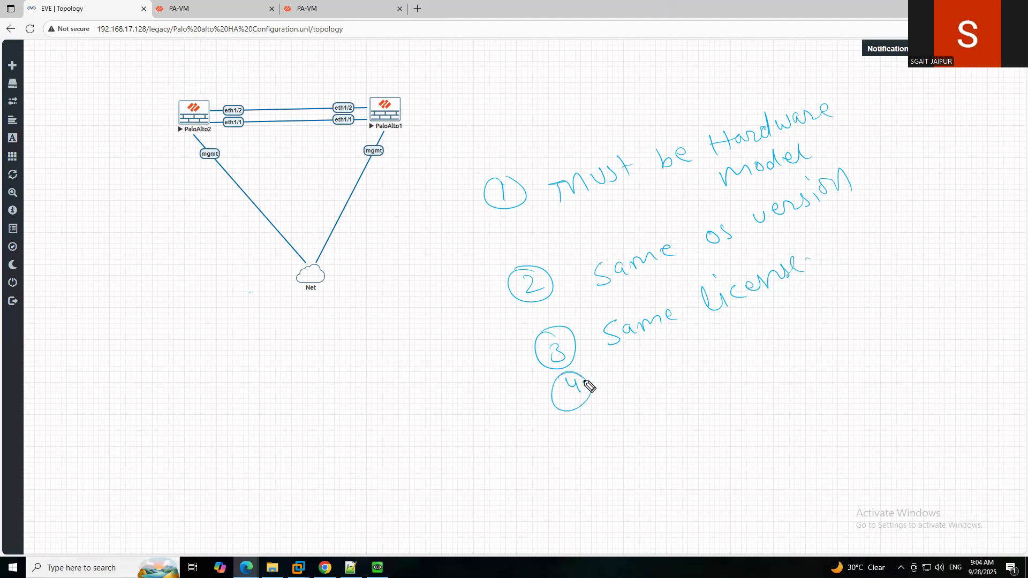
mouse_move(634, 372)
left_mouse_down()
mouse_move(623, 386)
mouse_move(676, 367)
left_mouse_up()
mouse_move(680, 357)
left_mouse_down()
mouse_move(741, 331)
mouse_move(744, 352)
left_mouse_up()
left_click_drag(753, 337, 767, 343)
mouse_move(765, 313)
left_mouse_down()
mouse_move(771, 328)
mouse_move(842, 297)
left_mouse_up()
left_click(858, 299)
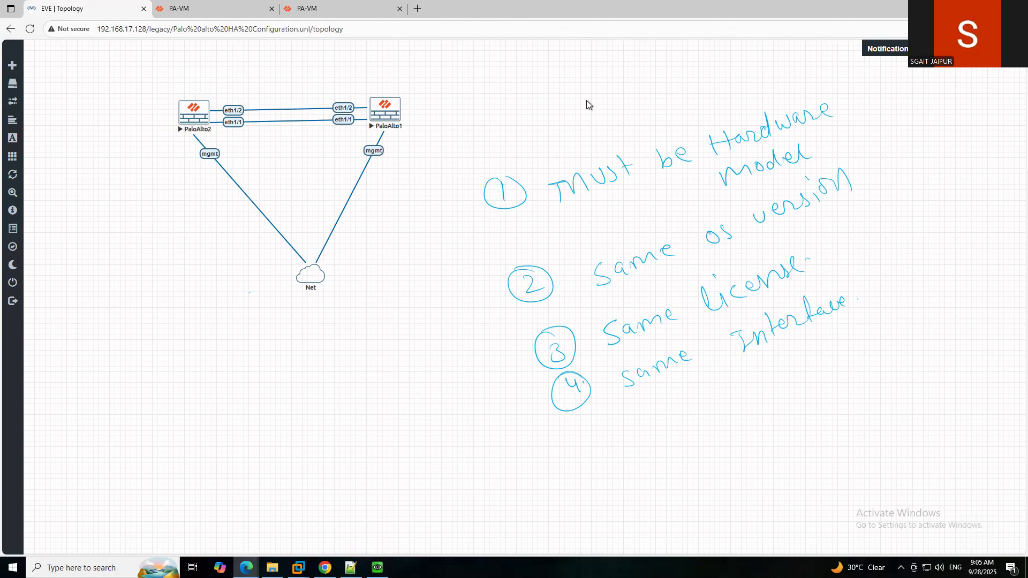
Dismiss the welcome notes and telemetry prompt on the .129 firewall and clear the annotations.
left_click(203, 12)
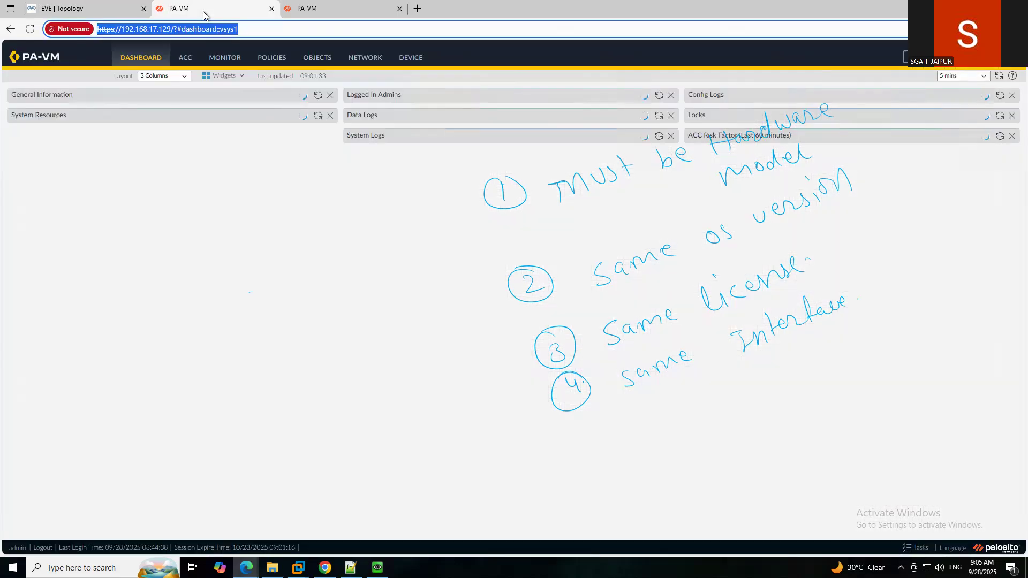
left_click(702, 421)
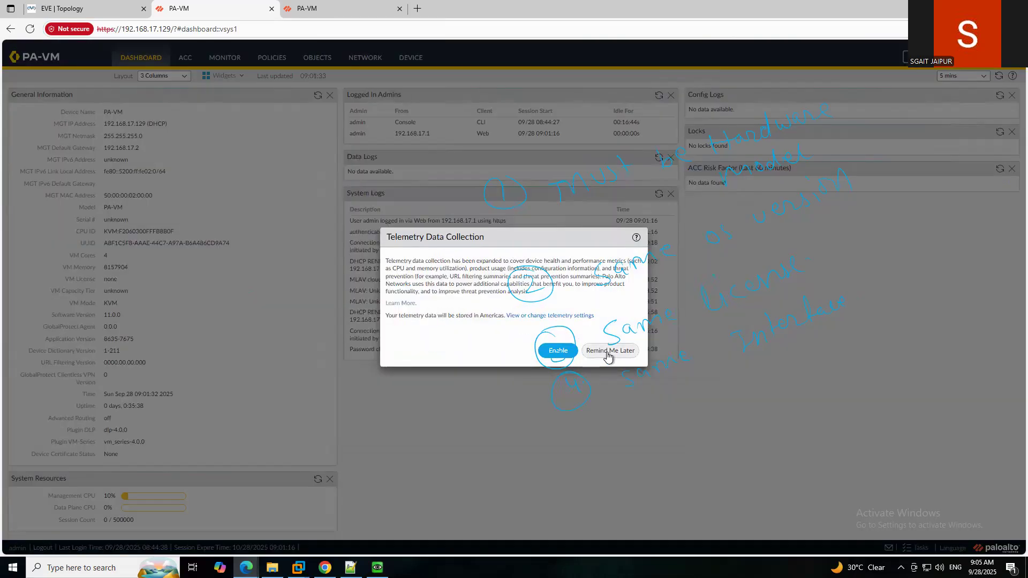
left_click(608, 351)
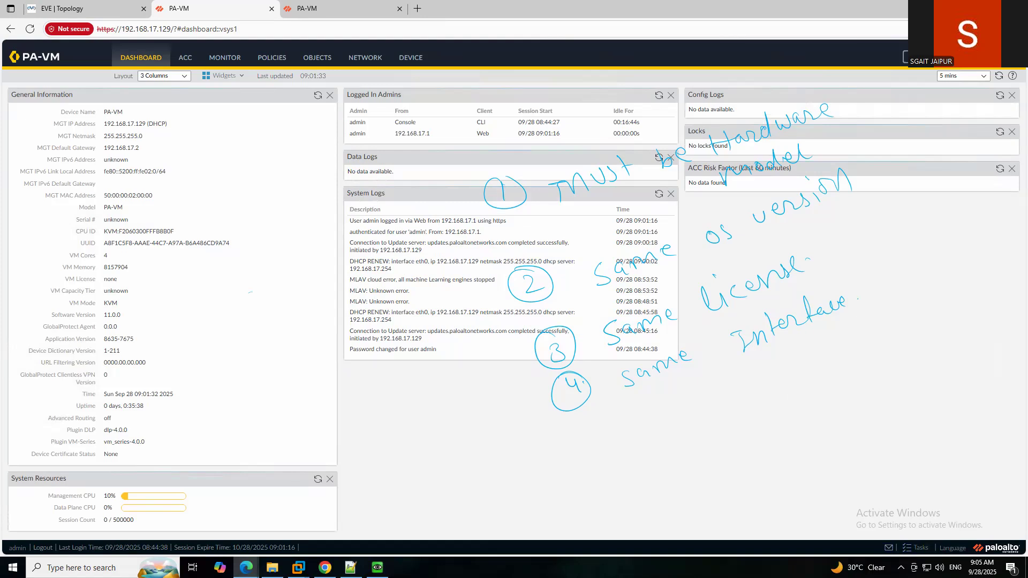
left_click(840, 5)
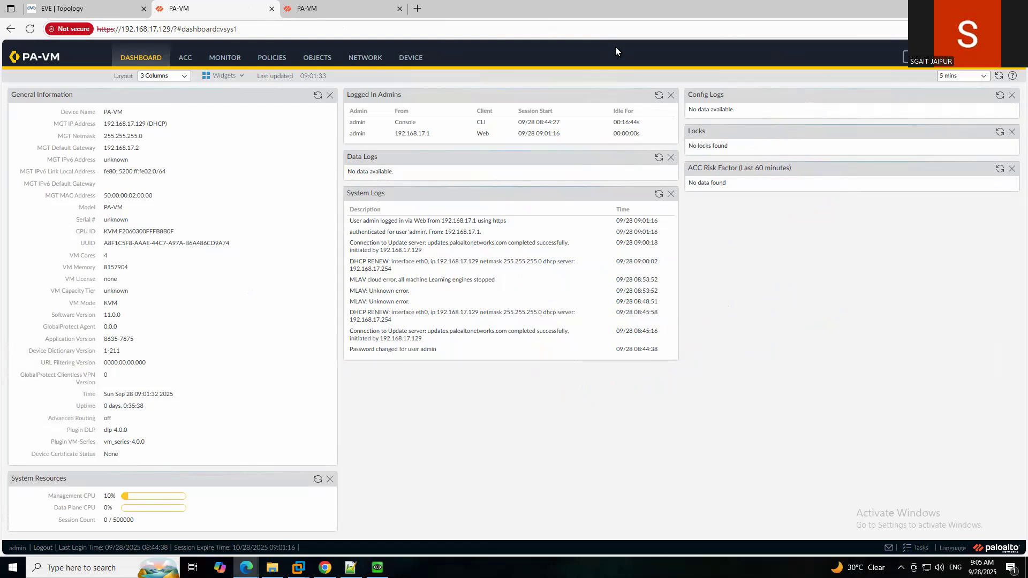
Dismiss the same prompts on the .130 firewall, then show the .129 firewall's network interfaces.
left_click(352, 14)
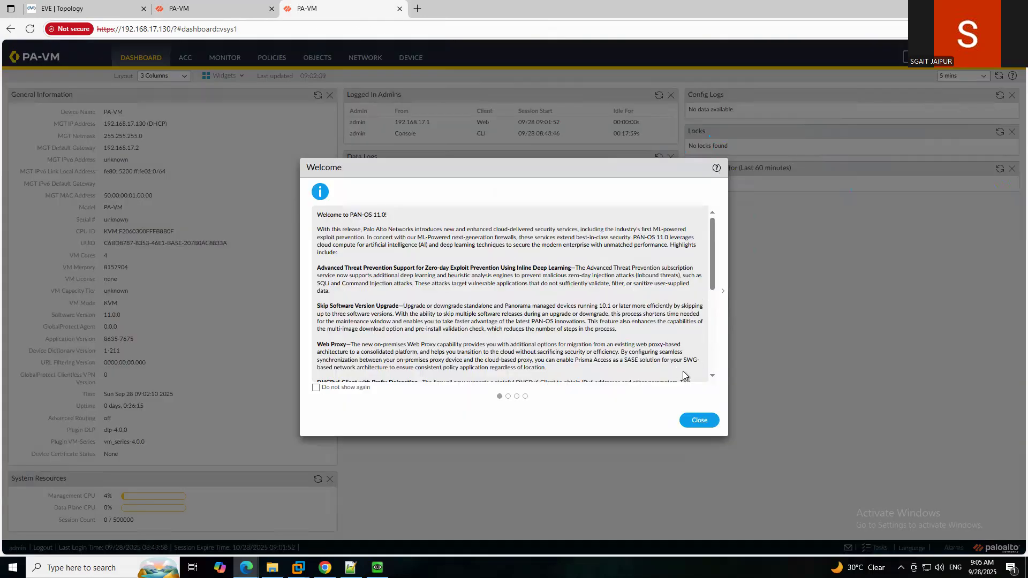
left_click(700, 420)
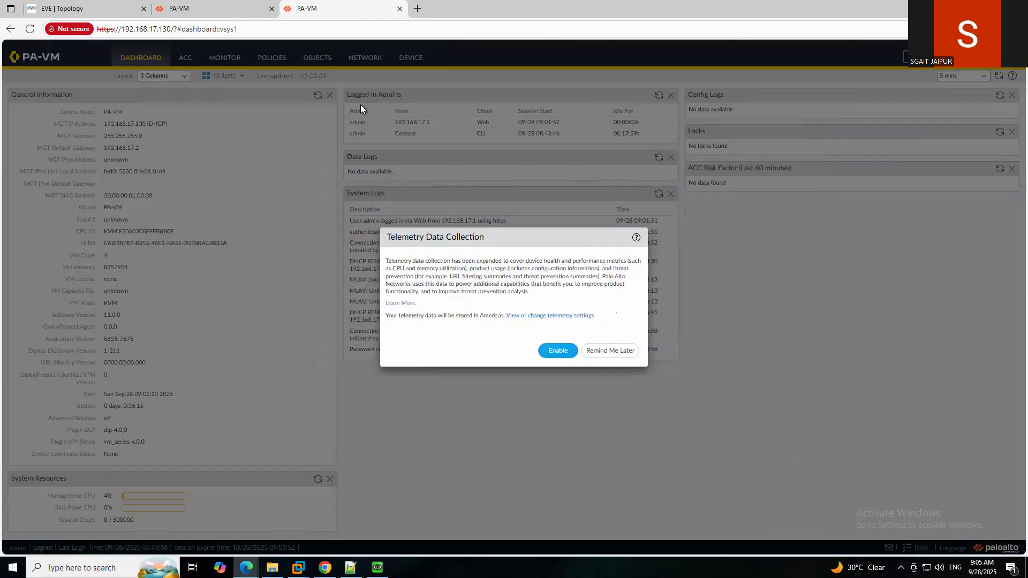
left_click(616, 352)
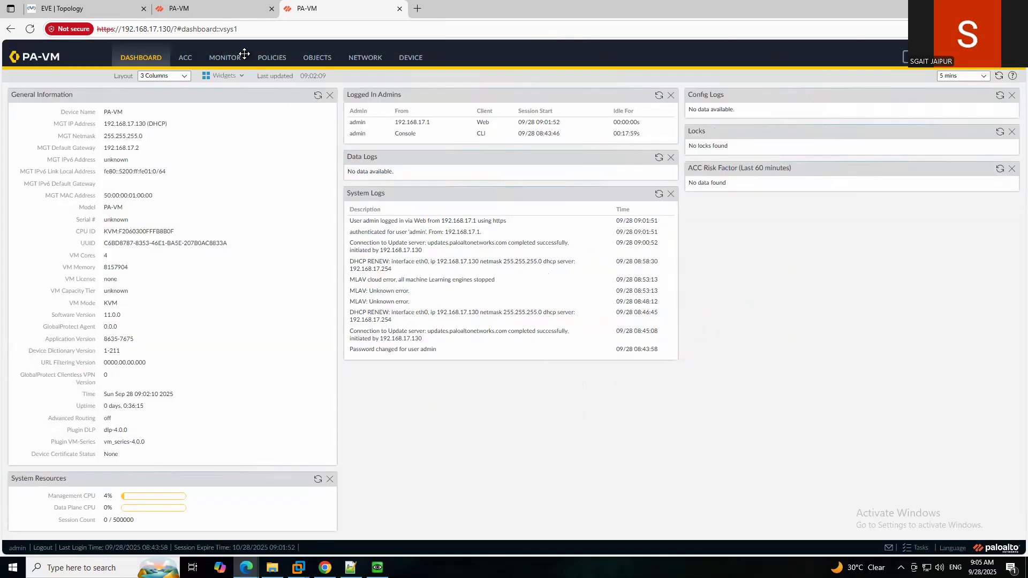
left_click(220, 6)
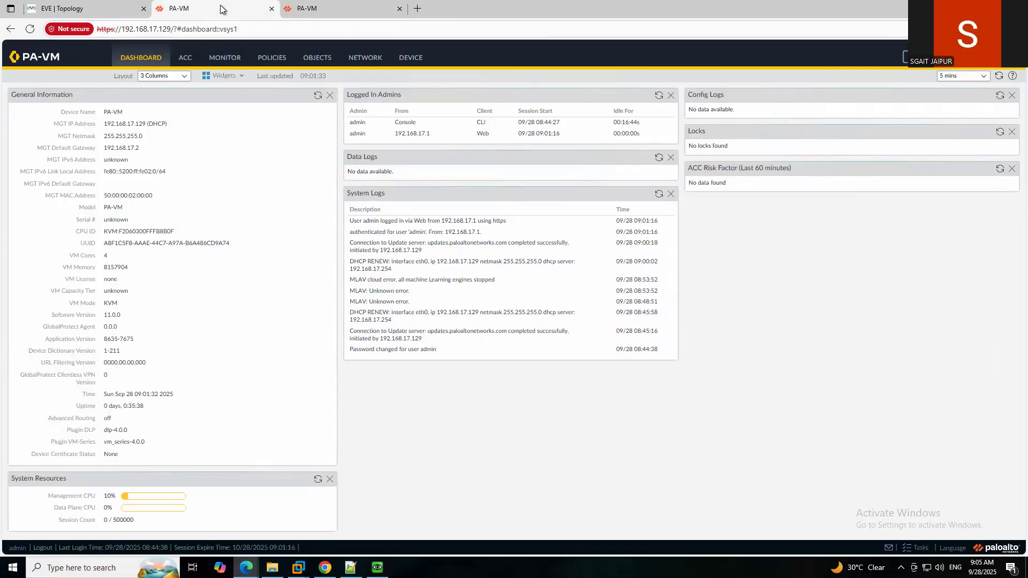
left_click(378, 63)
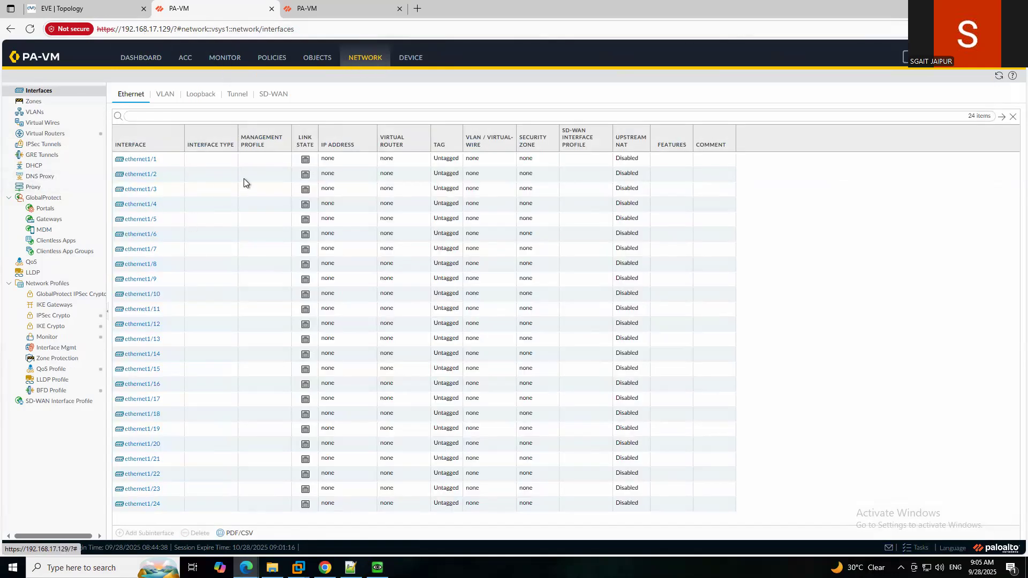
After checking the lab topology, make ethernet1/1 an HA interface commented HA1.
left_click(101, 13)
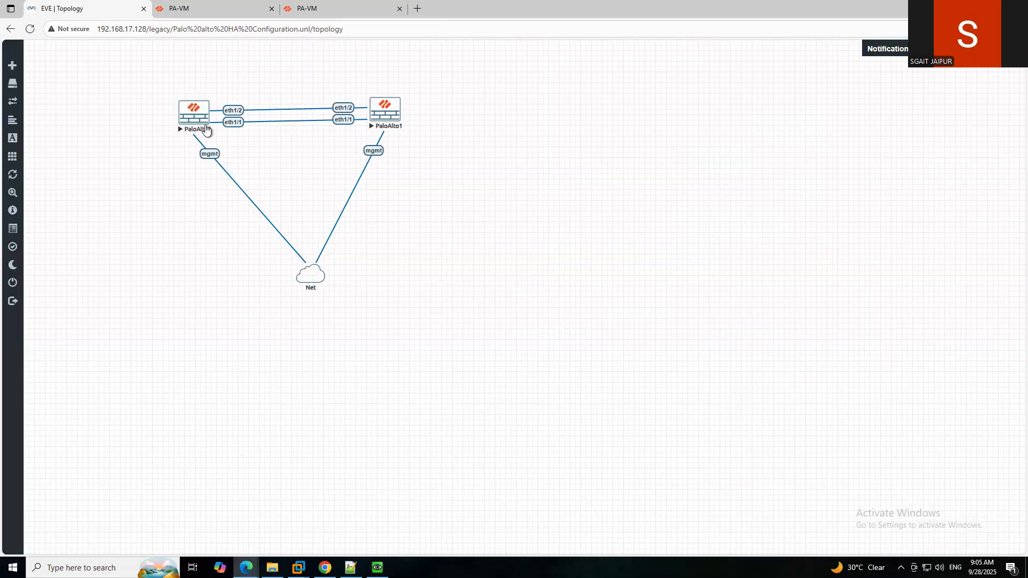
left_click(211, 9)
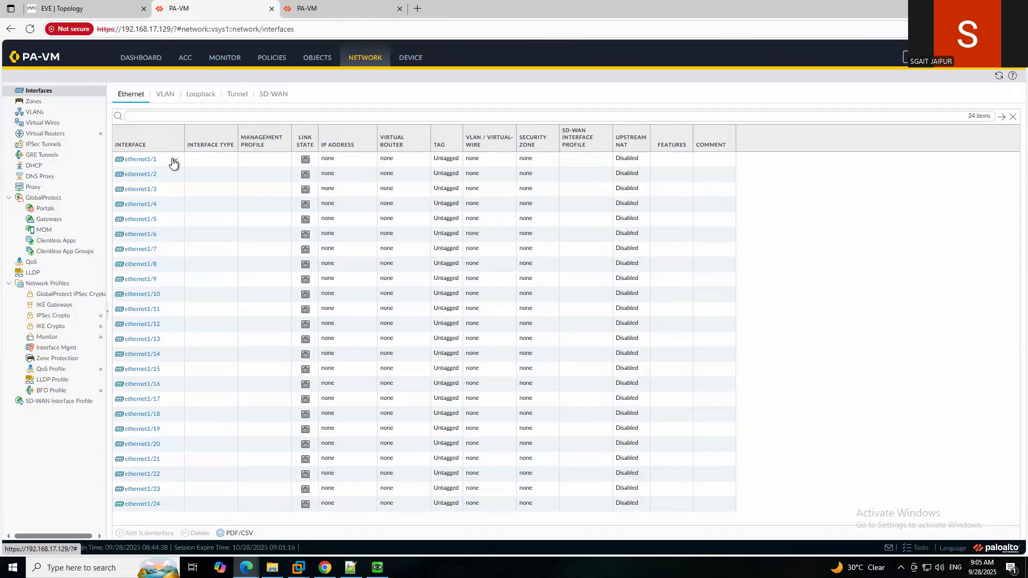
left_click(217, 161)
double_click(440, 156)
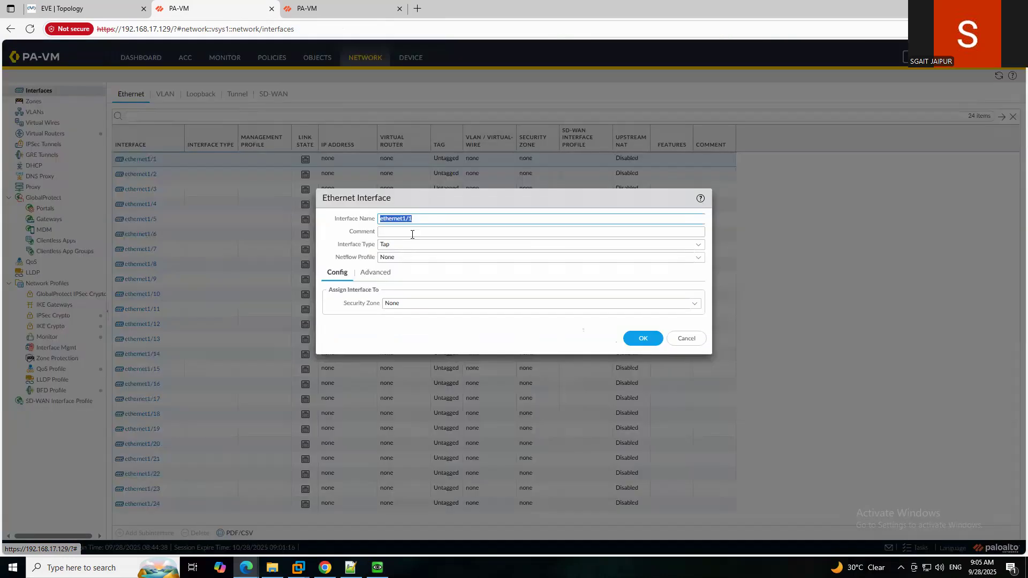
left_click(696, 245)
left_click(394, 271)
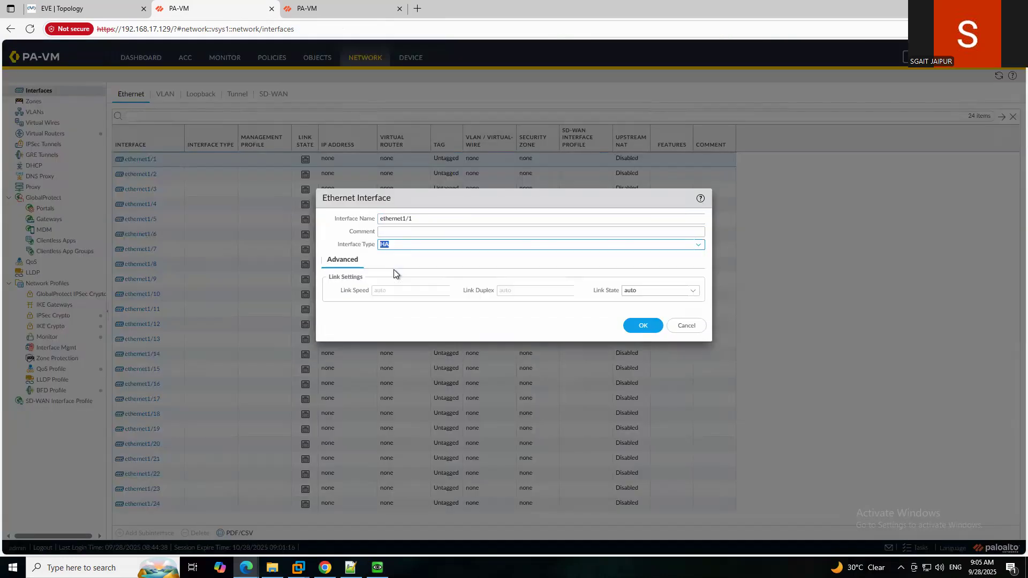
left_click(408, 231)
left_click(647, 325)
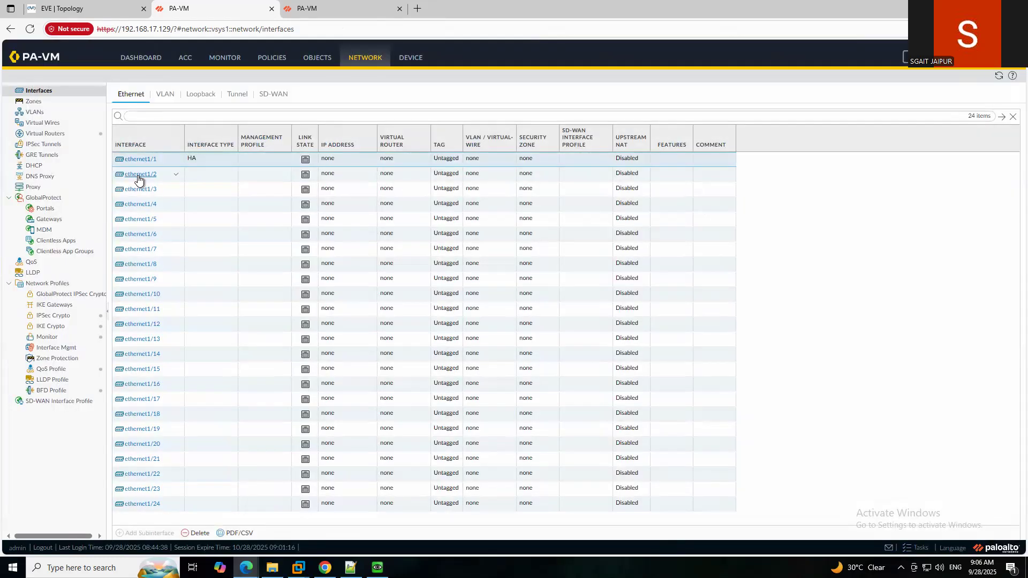
left_click(140, 159)
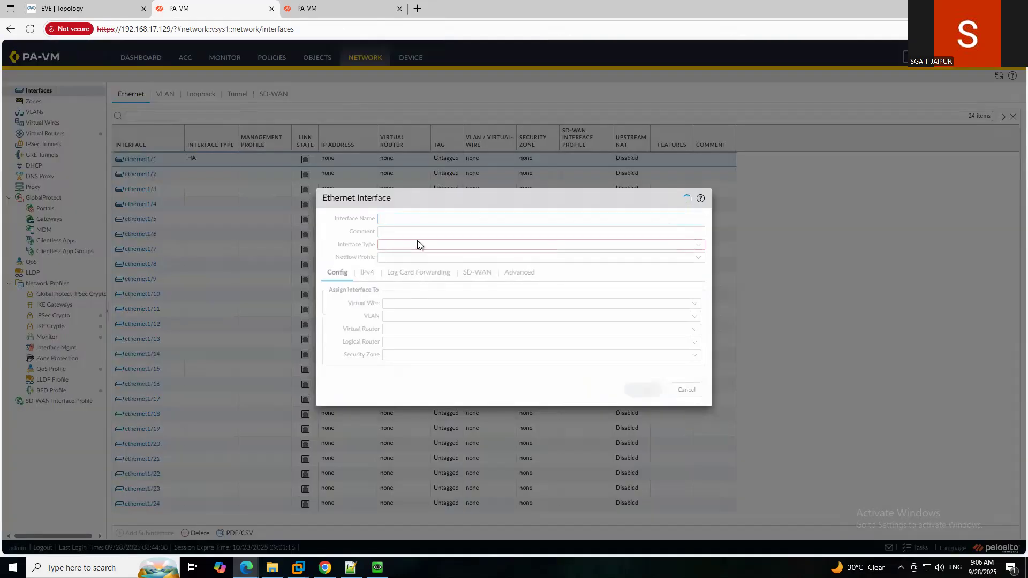
left_click(414, 232)
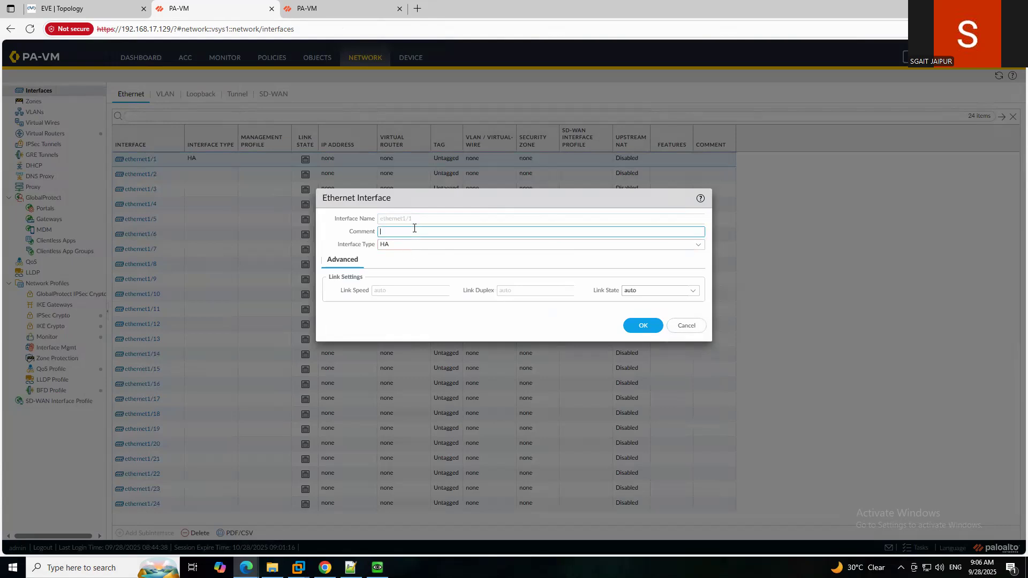
type("HA1")
left_click(642, 326)
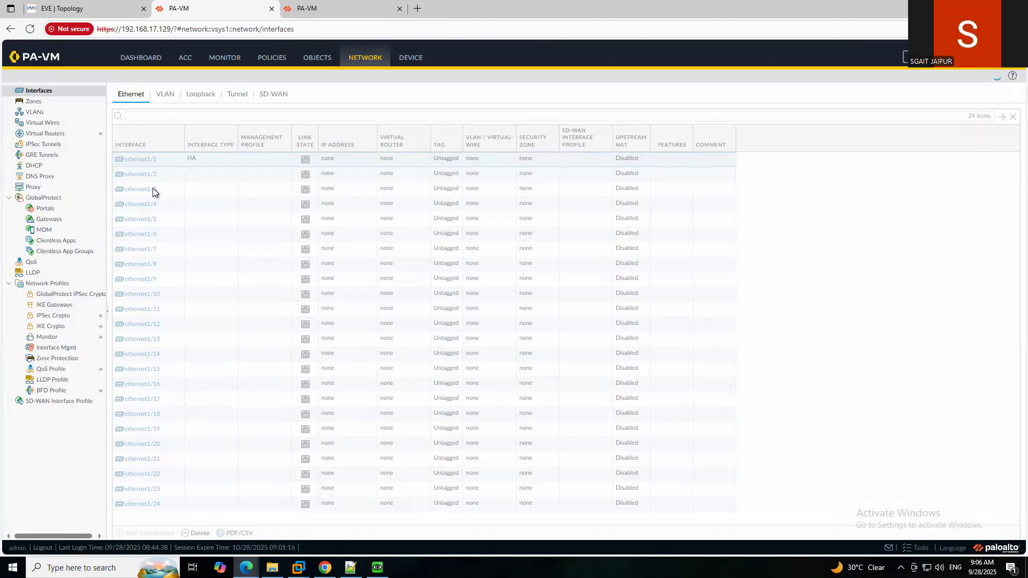
Make ethernet1/2 an HA interface with the comment HA2.
left_click(134, 175)
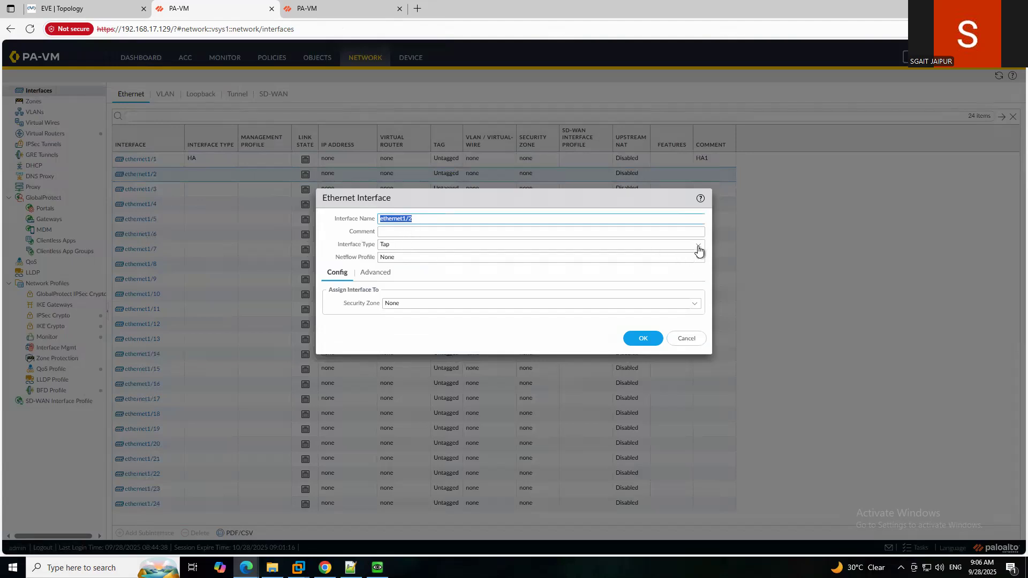
left_click(697, 245)
left_click(427, 271)
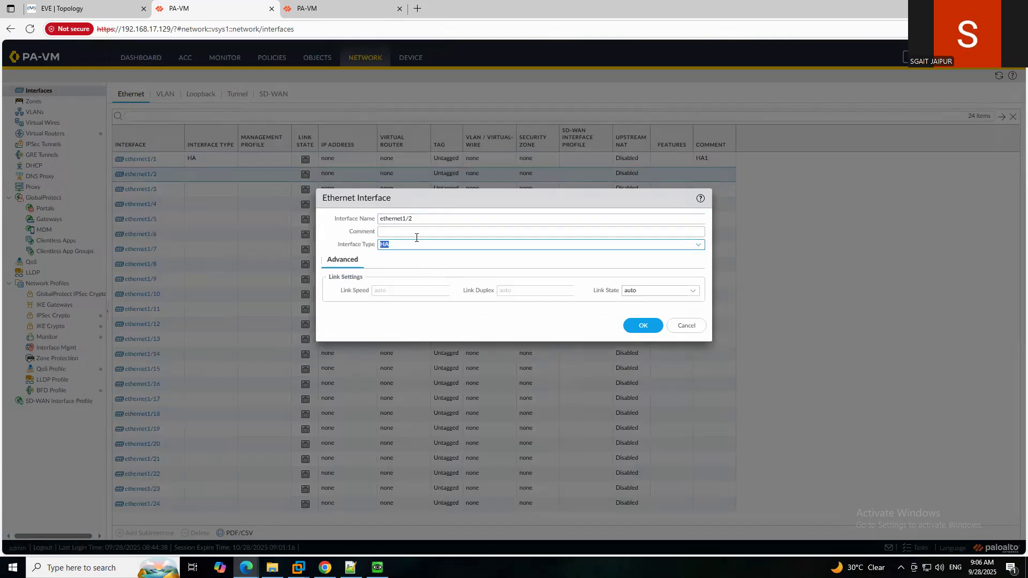
left_click(414, 234)
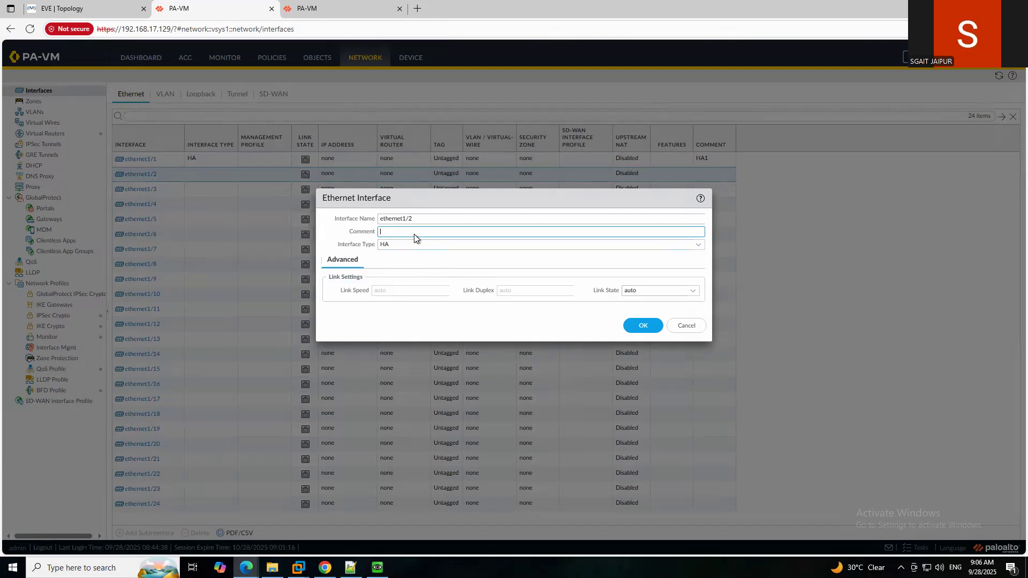
left_click(643, 325)
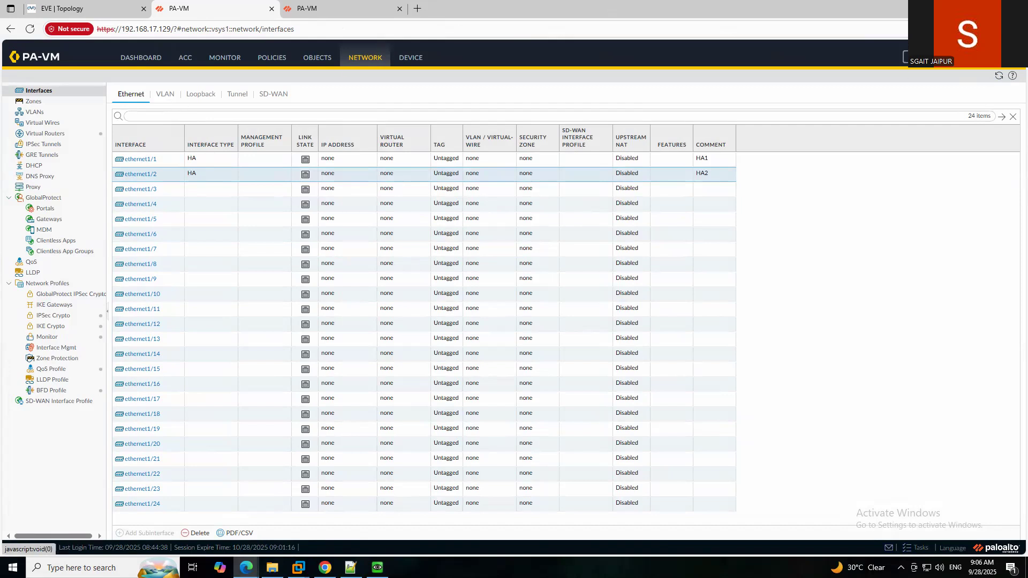
Commit admin's changes on the .129 firewall, then show the .130 firewall's network interfaces.
left_click(921, 58)
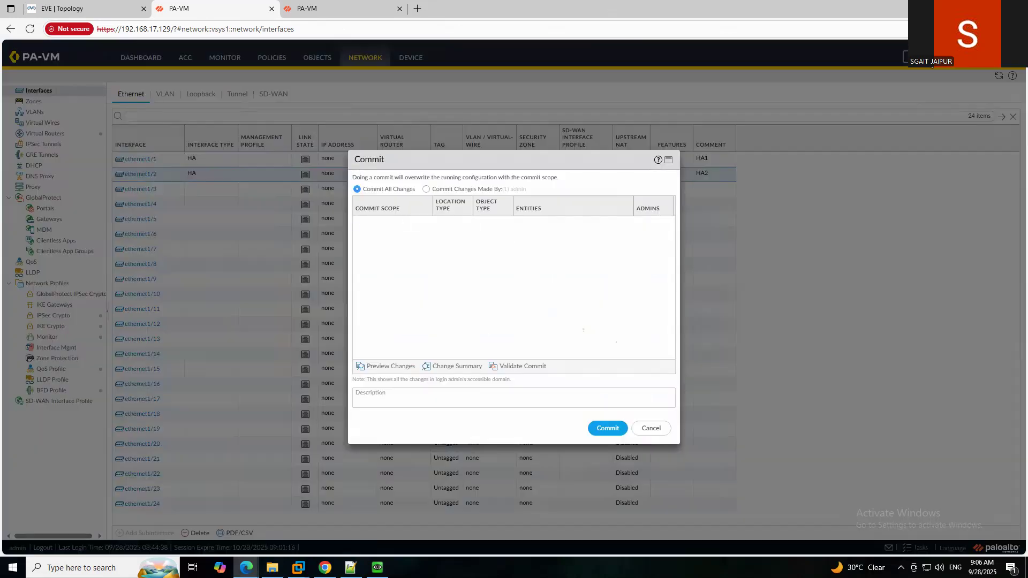
left_click(426, 189)
left_click(609, 428)
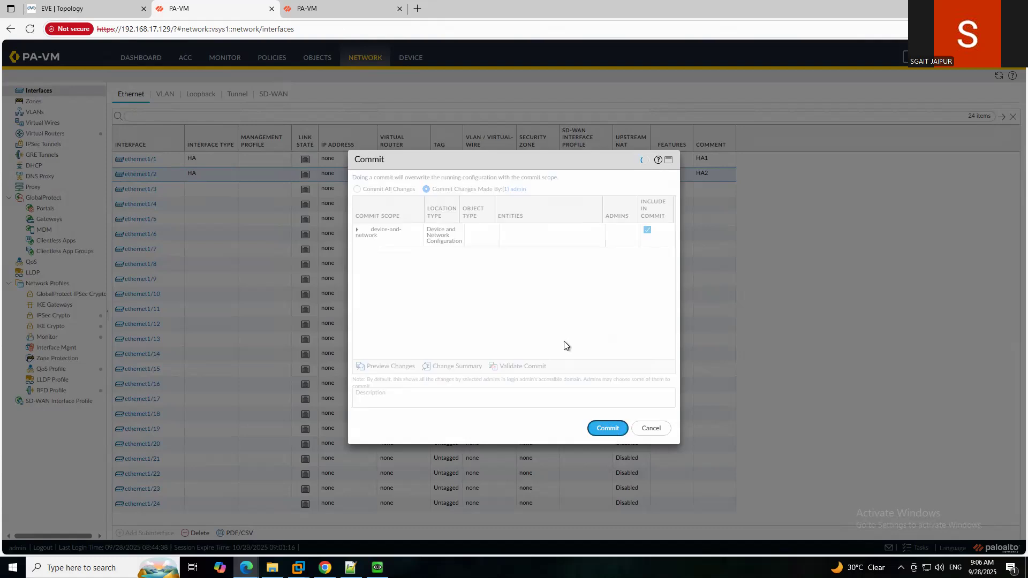
left_click(342, 11)
left_click(370, 63)
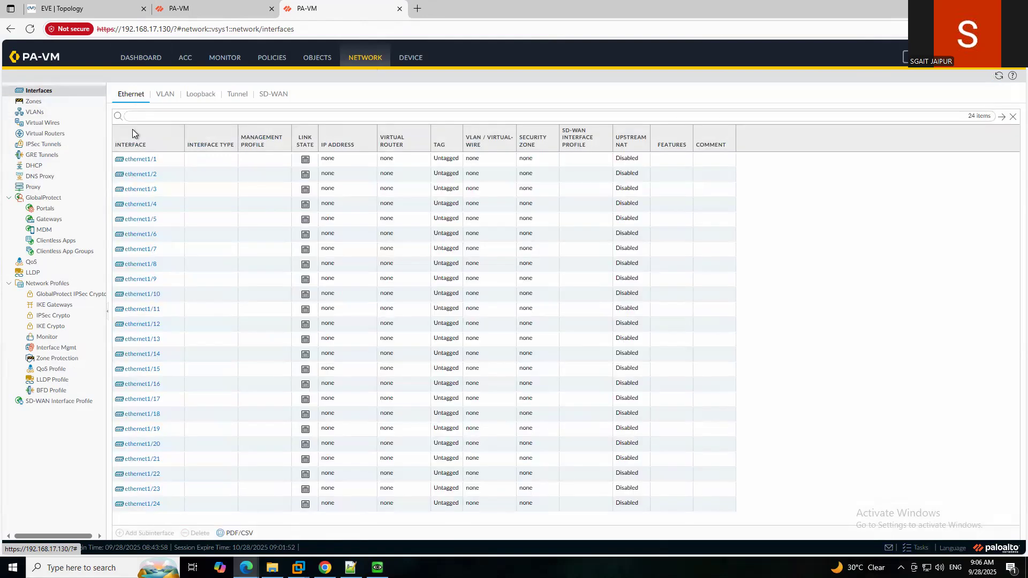
Set ethernet1/1 to interface type HA with the comment HA1.
left_click(142, 160)
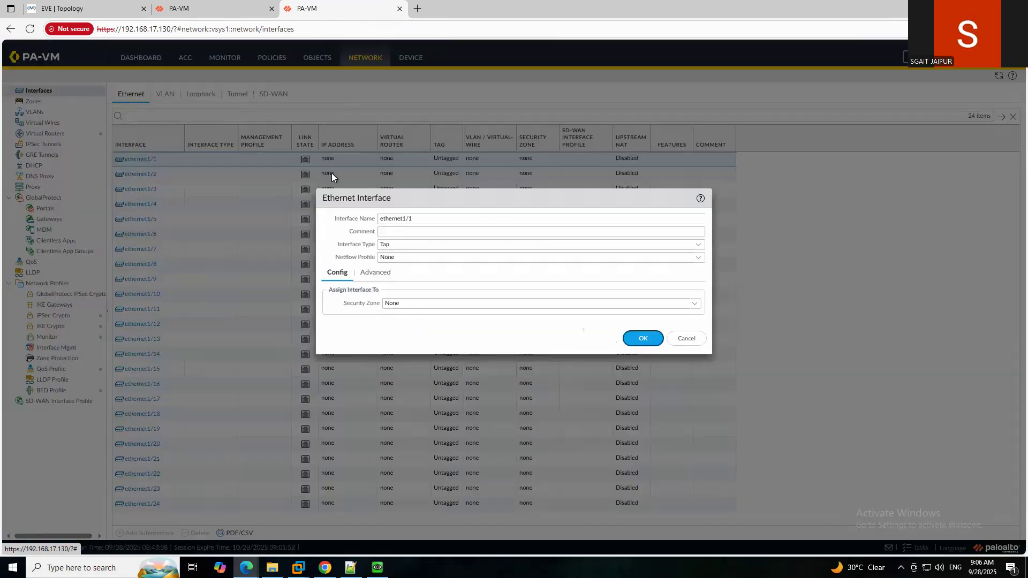
left_click(698, 245)
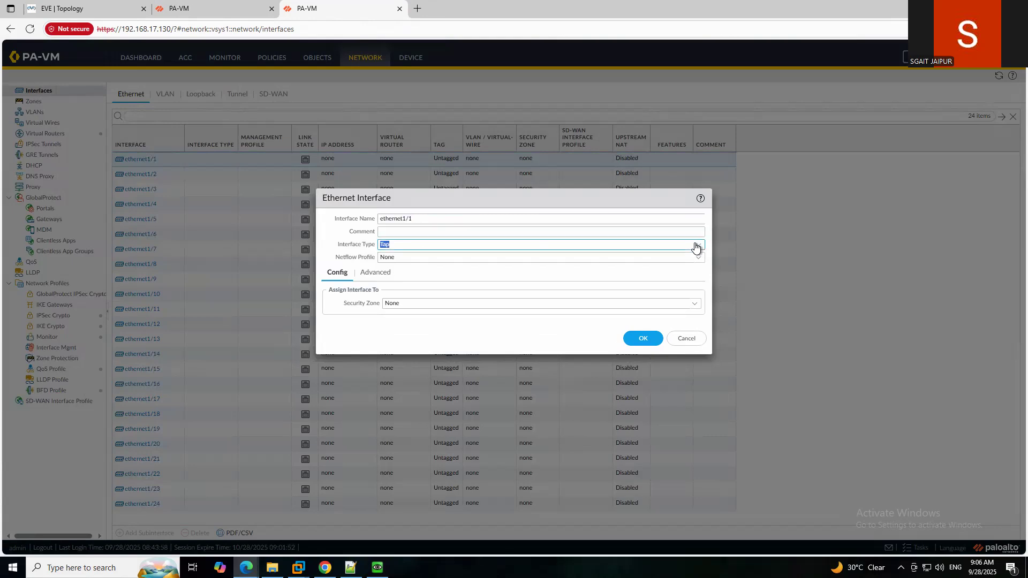
left_click(399, 270)
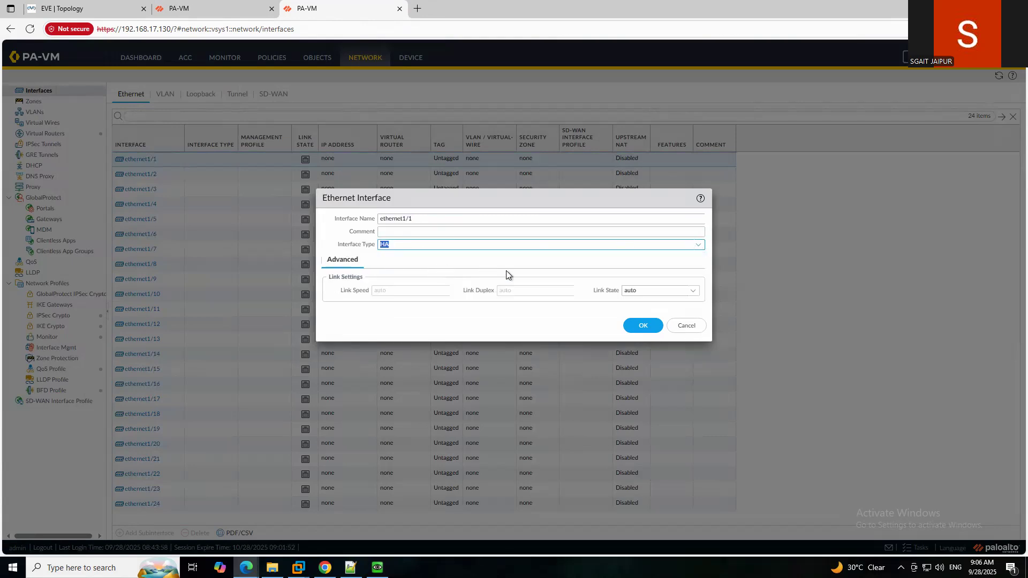
left_click(434, 234)
type("HA1")
left_click(643, 326)
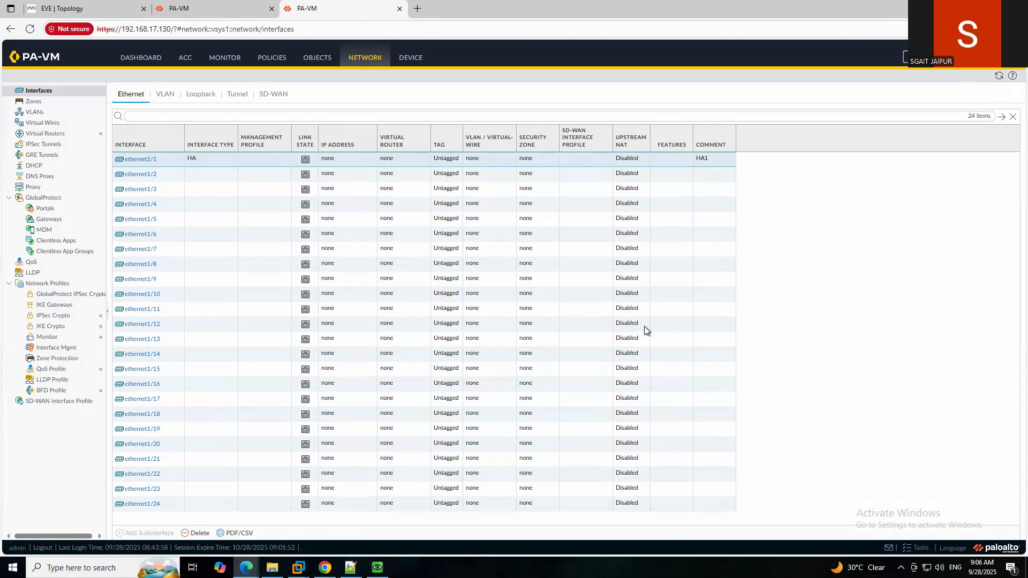
Set ethernet1/2 to interface type HA with the comment HA2.
left_click(131, 177)
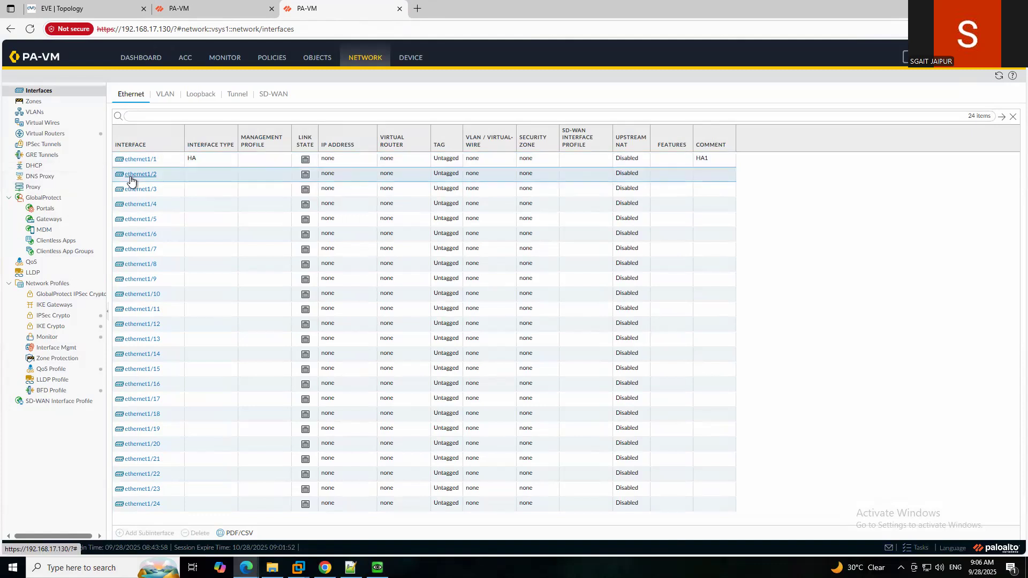
left_click(143, 178)
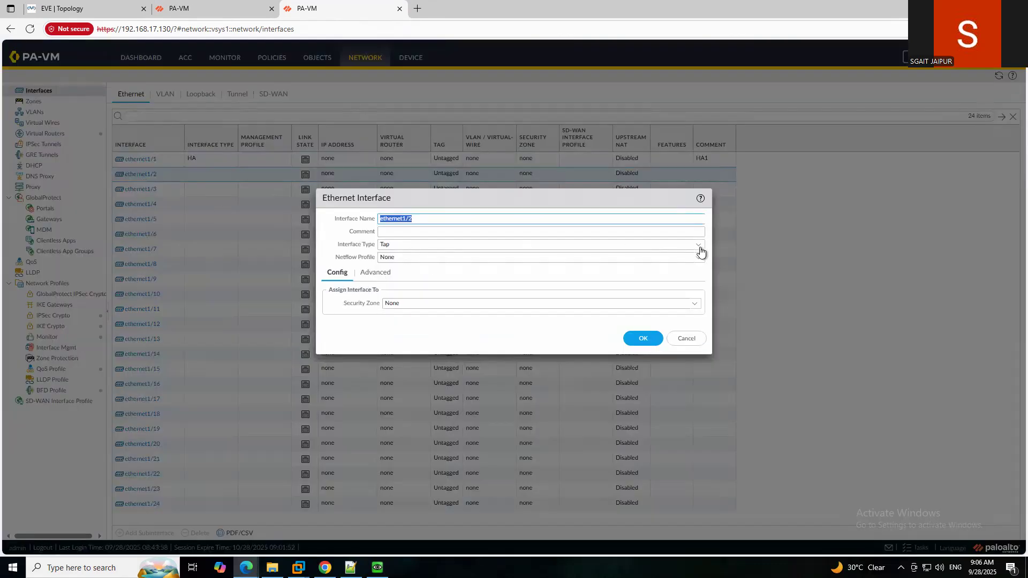
left_click(523, 246)
left_click(390, 270)
left_click(394, 232)
type("H")
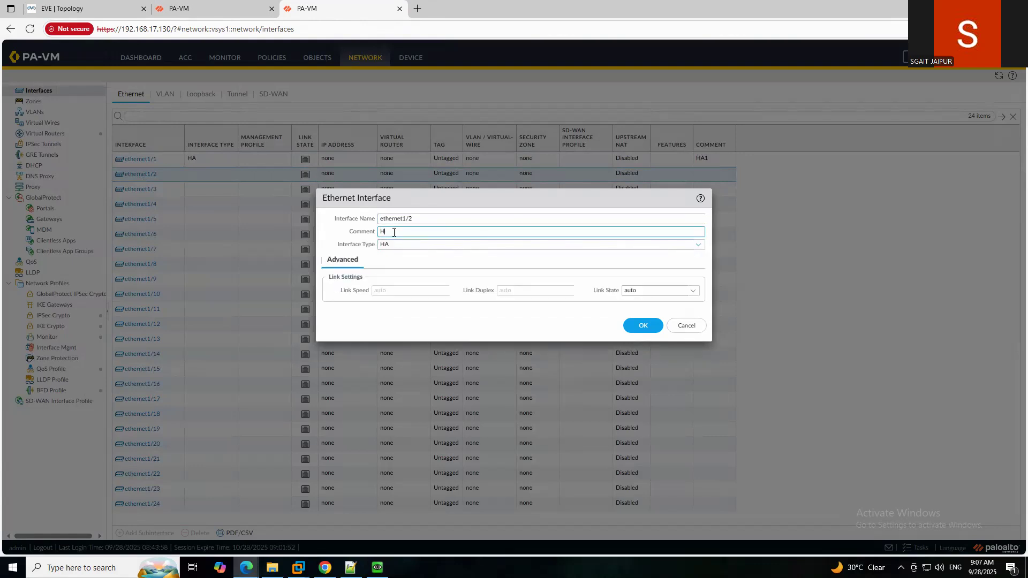
type("A2")
left_click(643, 325)
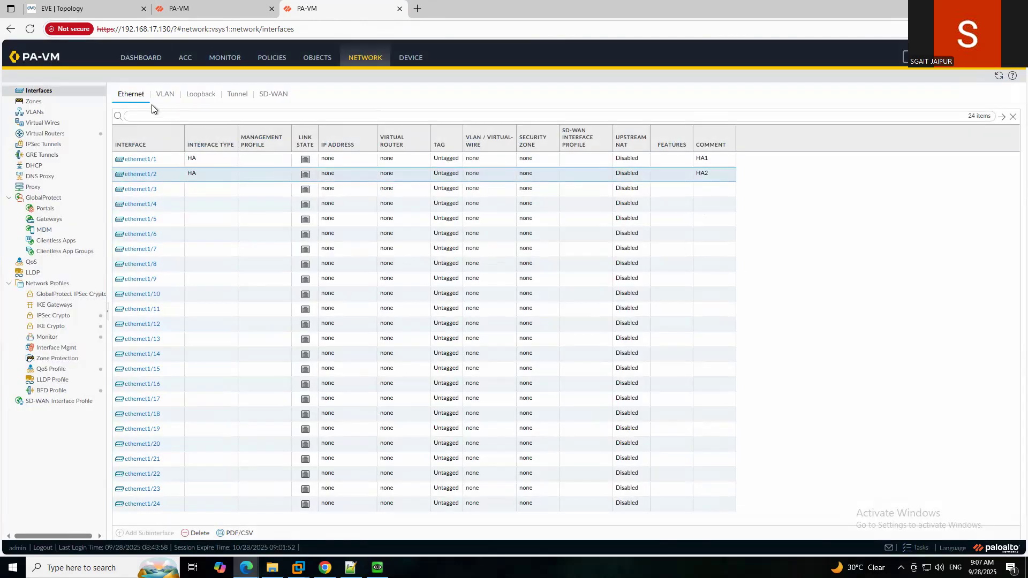
Commit admin's changes on the .130 firewall and check the .129 firewall's commit status.
left_click(919, 60)
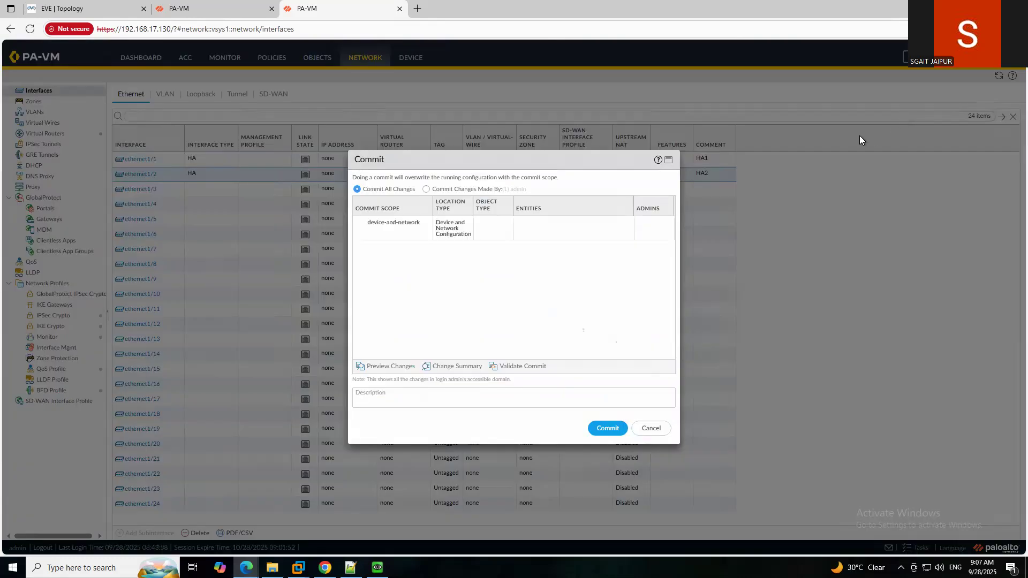
left_click(436, 190)
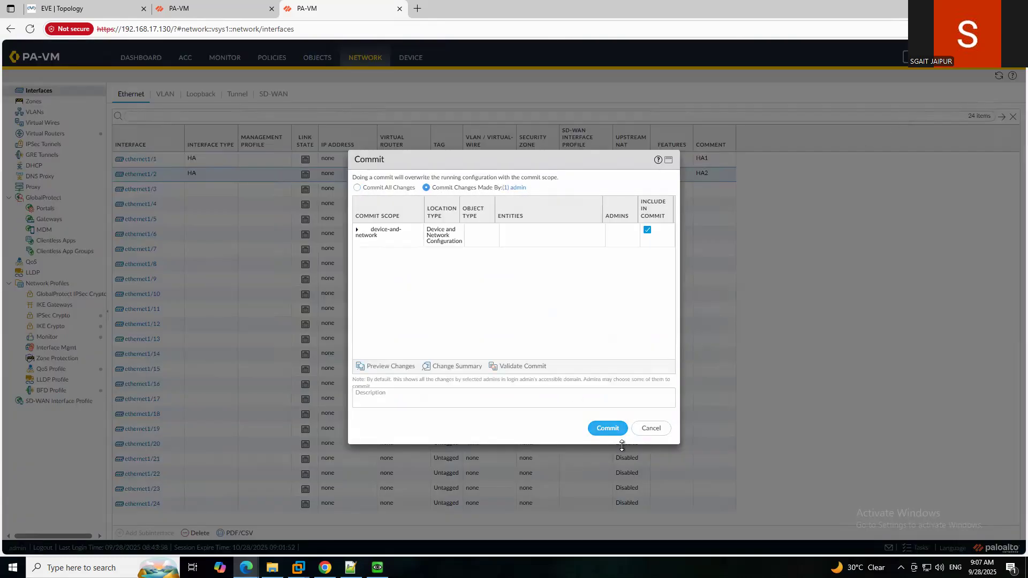
left_click(608, 429)
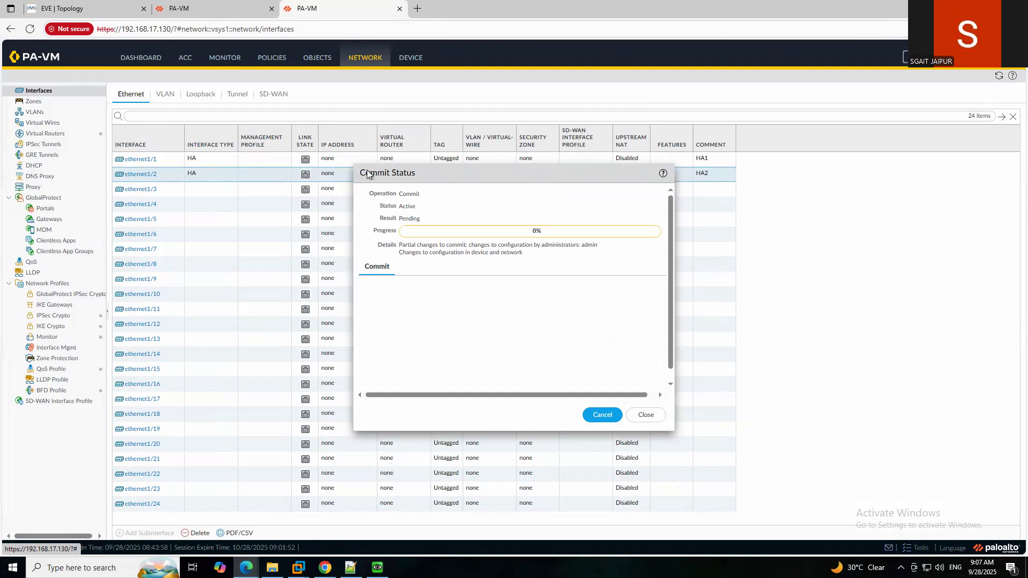
left_click(214, 14)
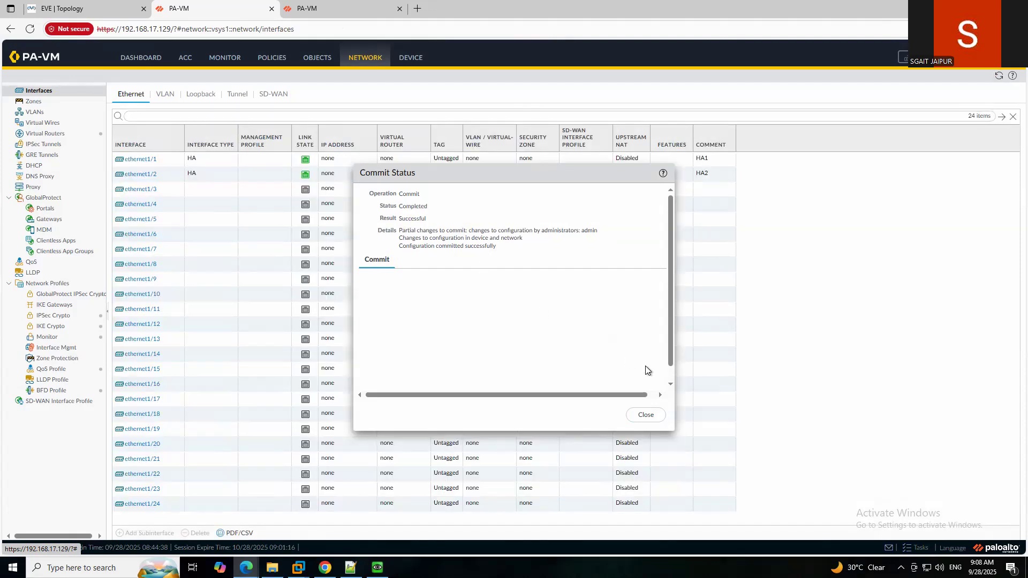
Close the commit status, then open Device > High Availability on the .129 firewall.
left_click(646, 415)
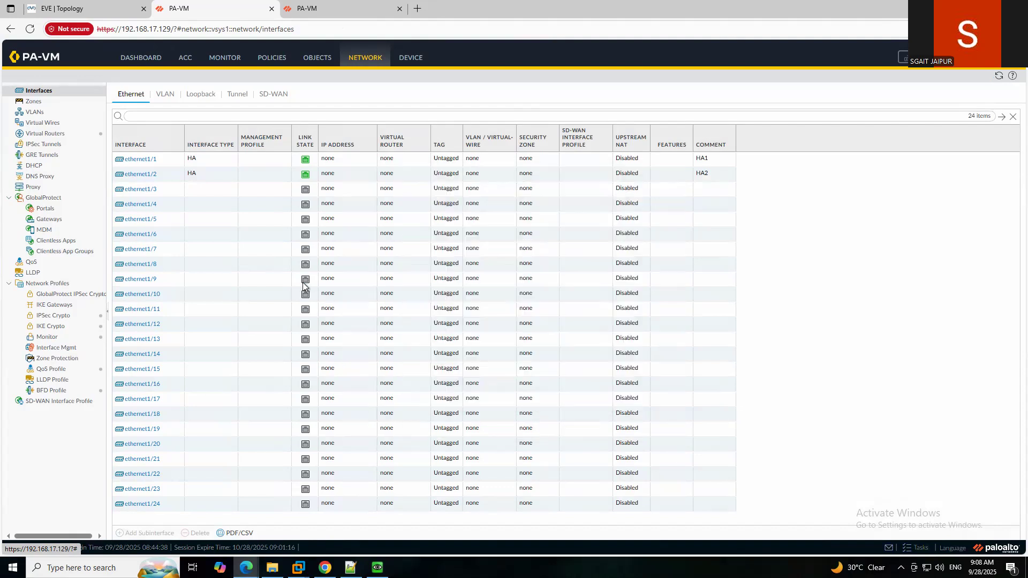
left_click(326, 15)
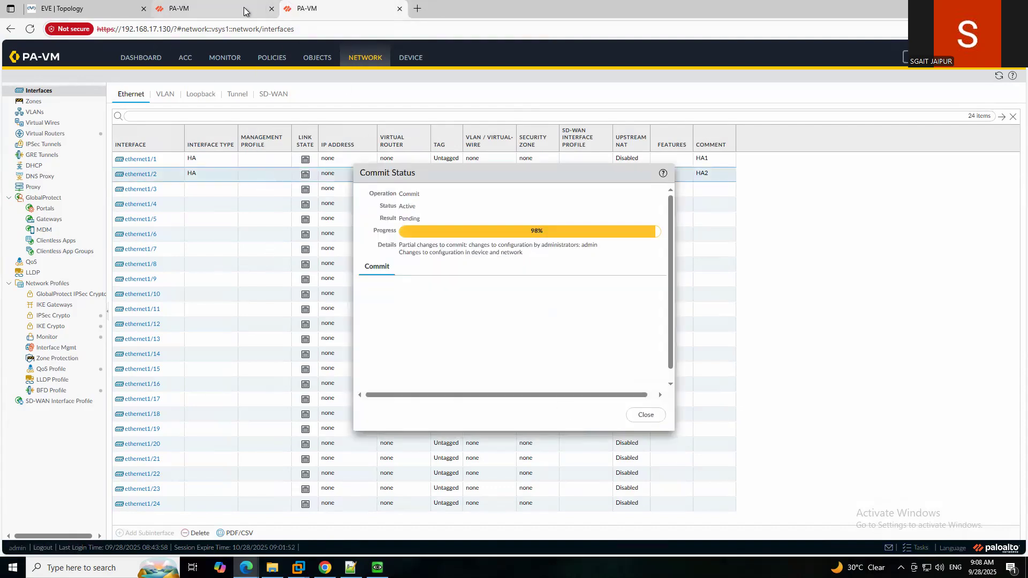
left_click(244, 7)
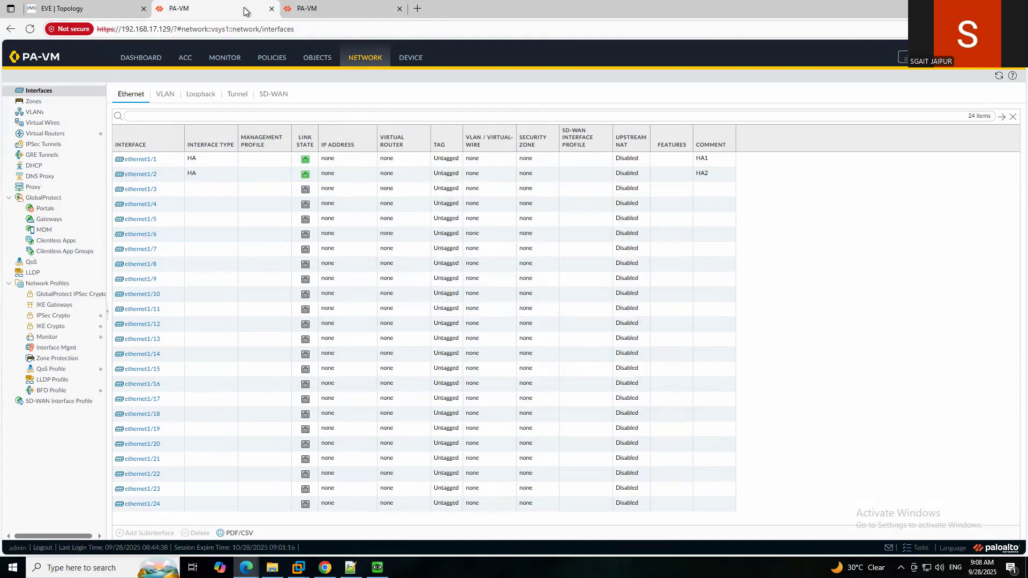
left_click(414, 59)
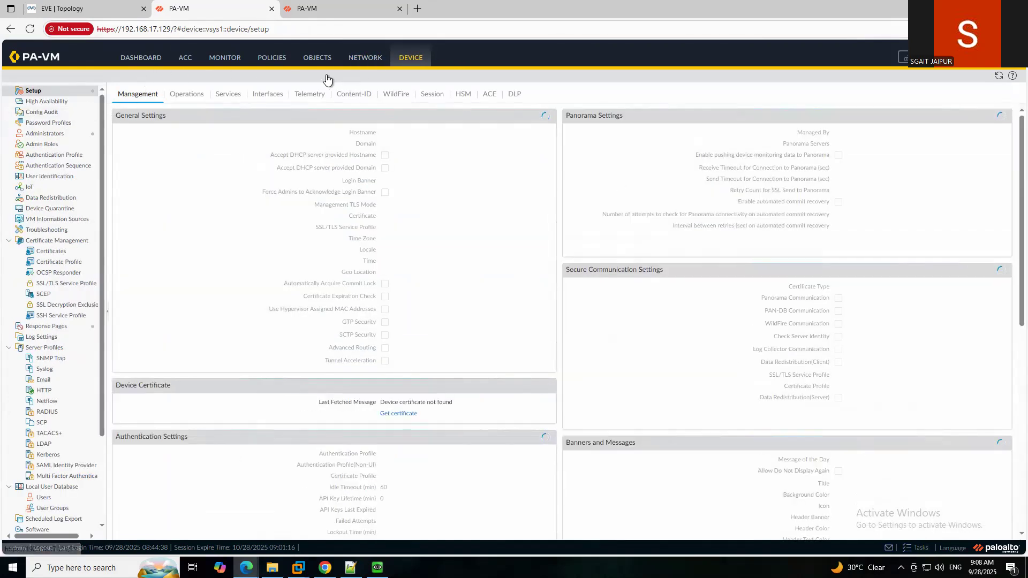
left_click(410, 60)
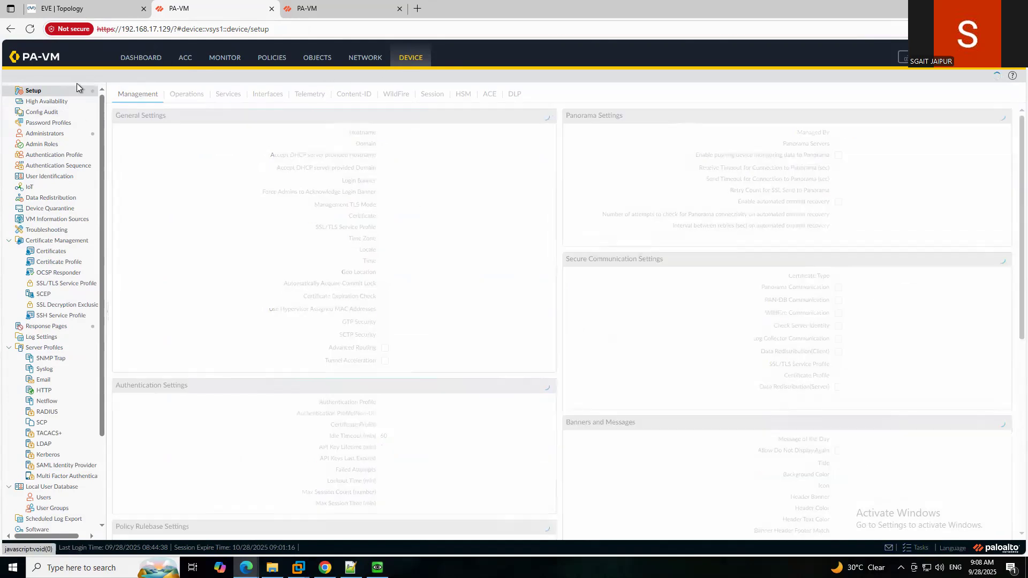
left_click(47, 102)
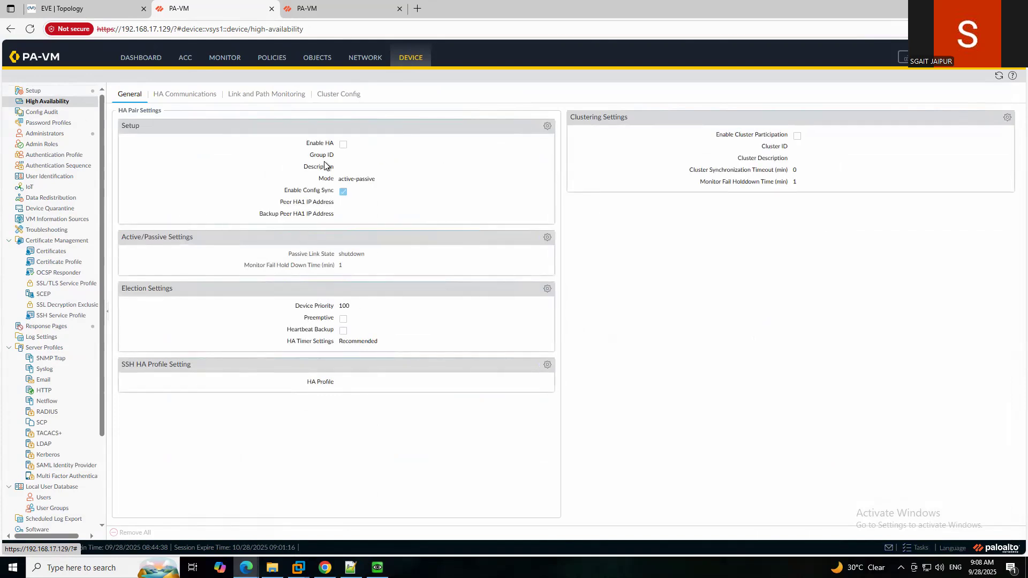
Enable HA on the .129 firewall with group ID 10, keeping active-passive mode.
left_click(547, 128)
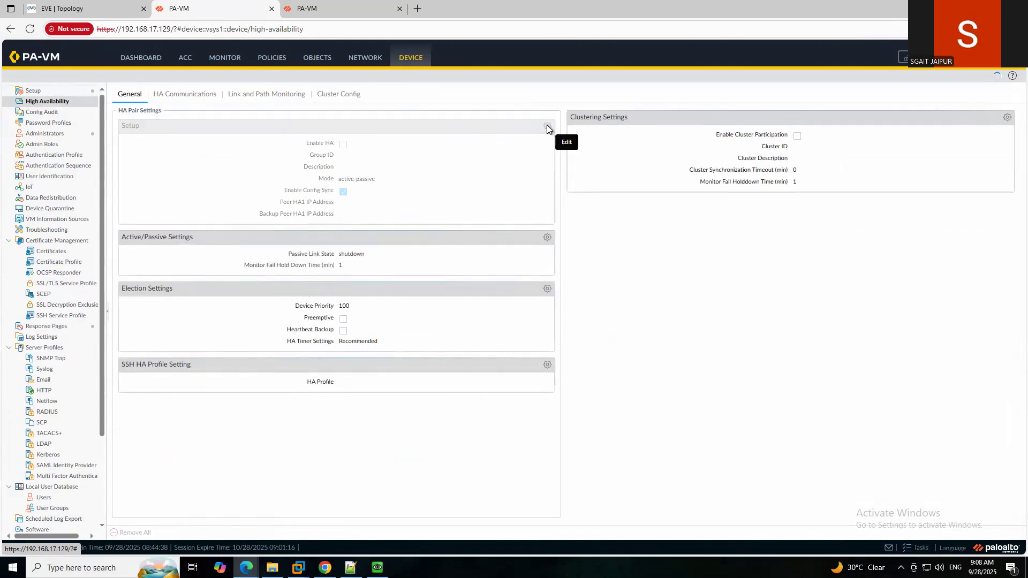
left_click(510, 252)
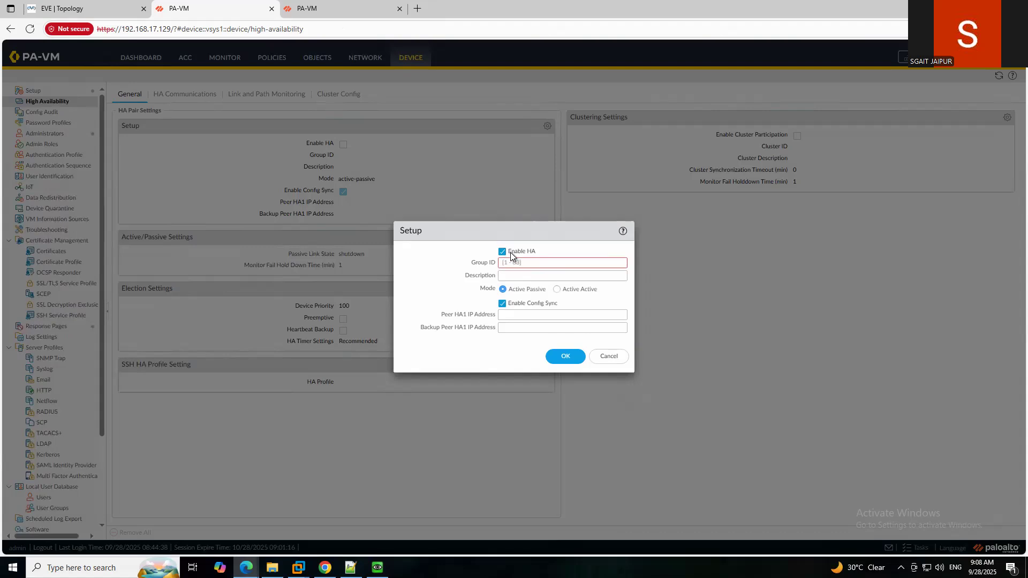
left_click(555, 263)
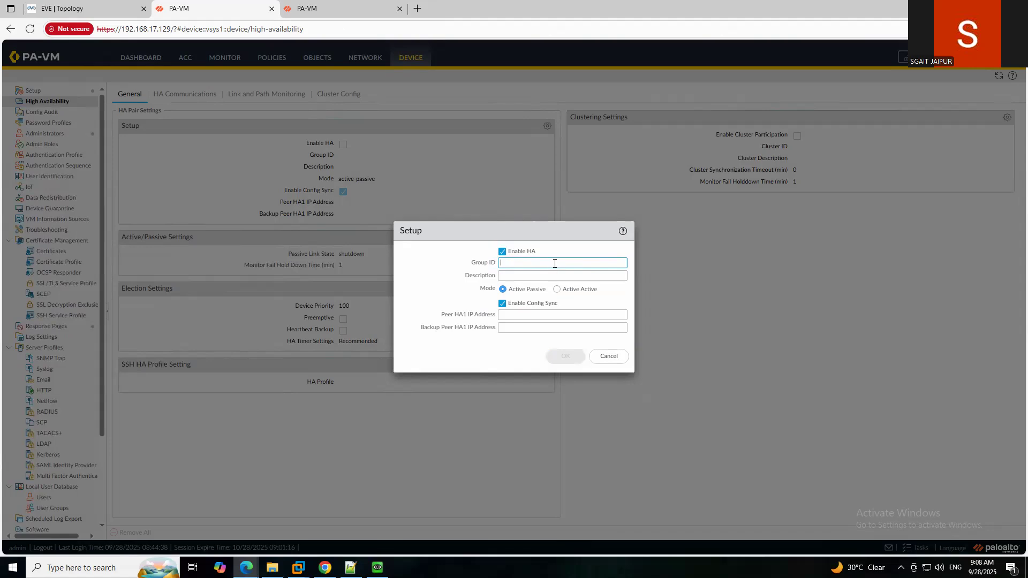
type("10")
left_click(544, 273)
left_click(534, 313)
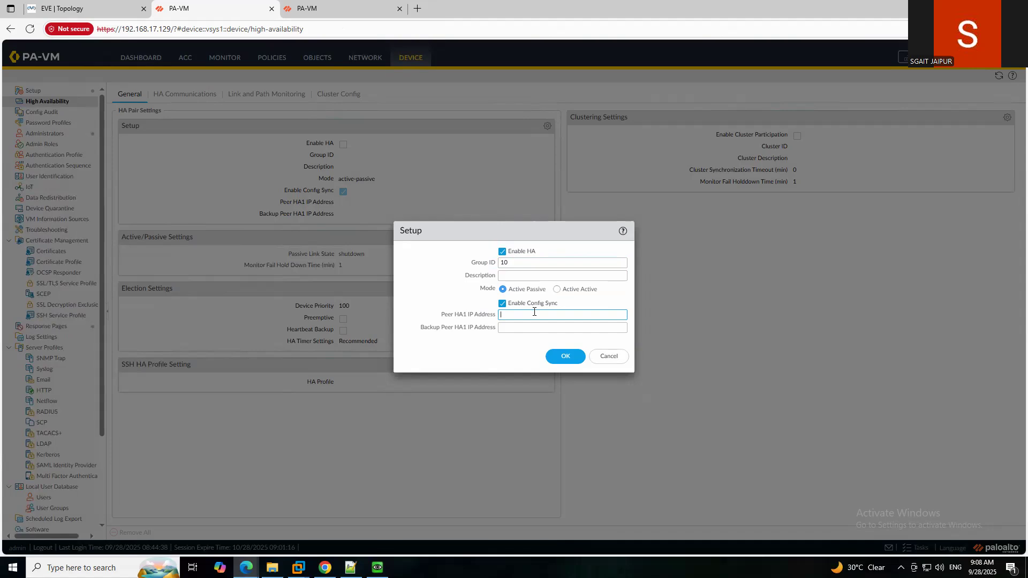
left_click(566, 356)
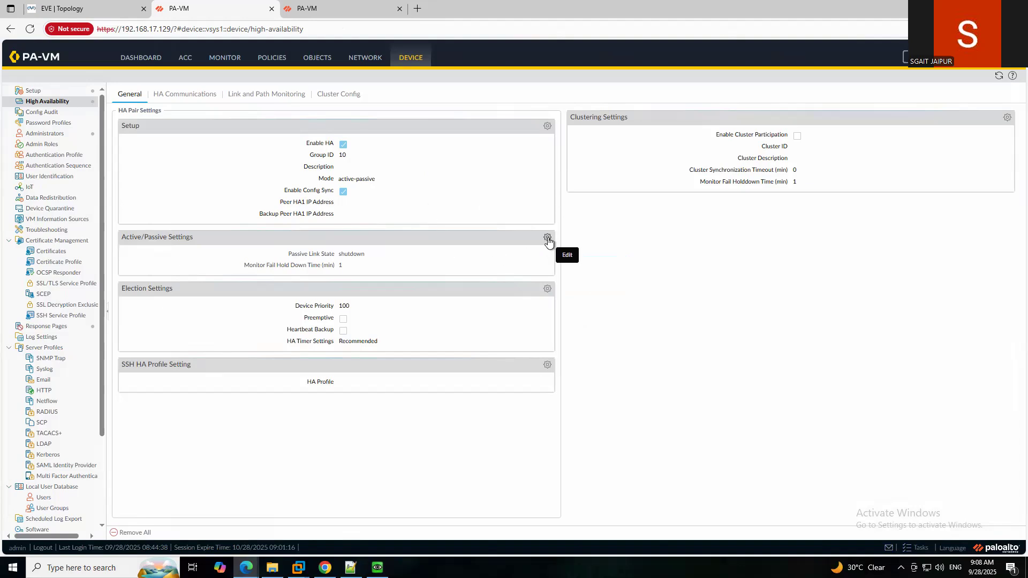
Set HA1 to port ethernet1/1 with IP 192.168.200.1 and netmask 255.255.255.252.
left_click(191, 95)
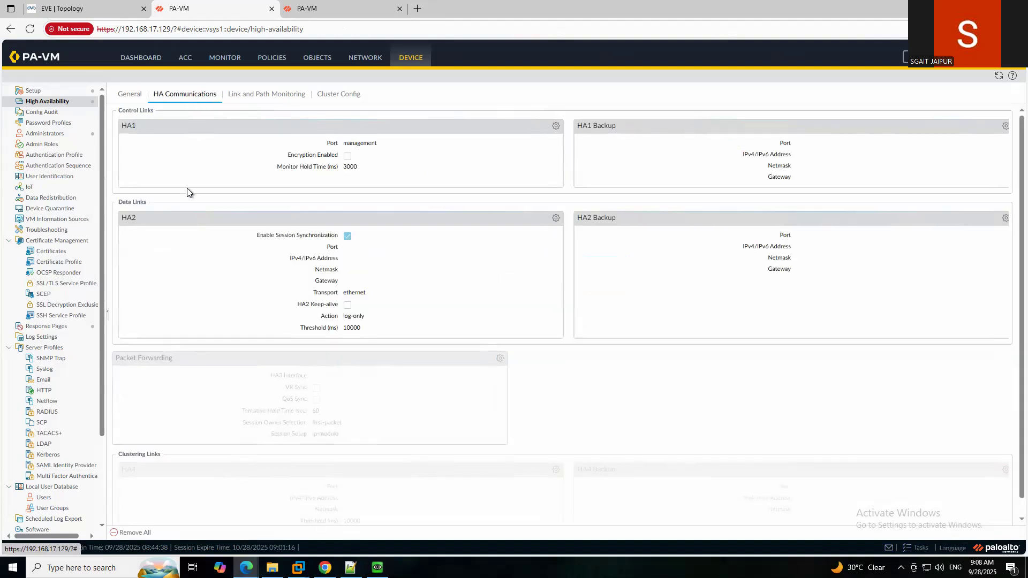
left_click(556, 126)
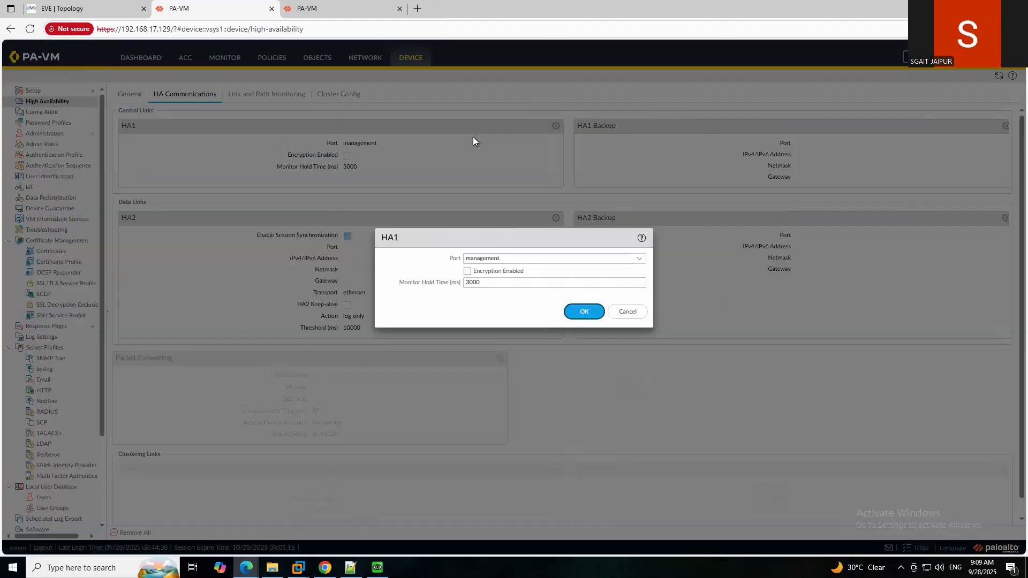
left_click(643, 260)
left_click(495, 273)
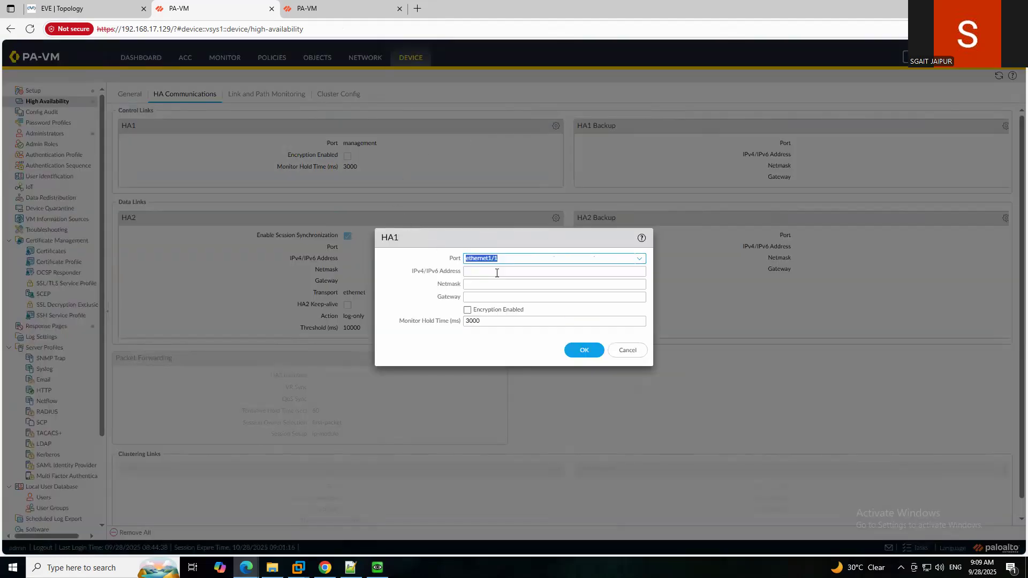
left_click(482, 270)
type("1")
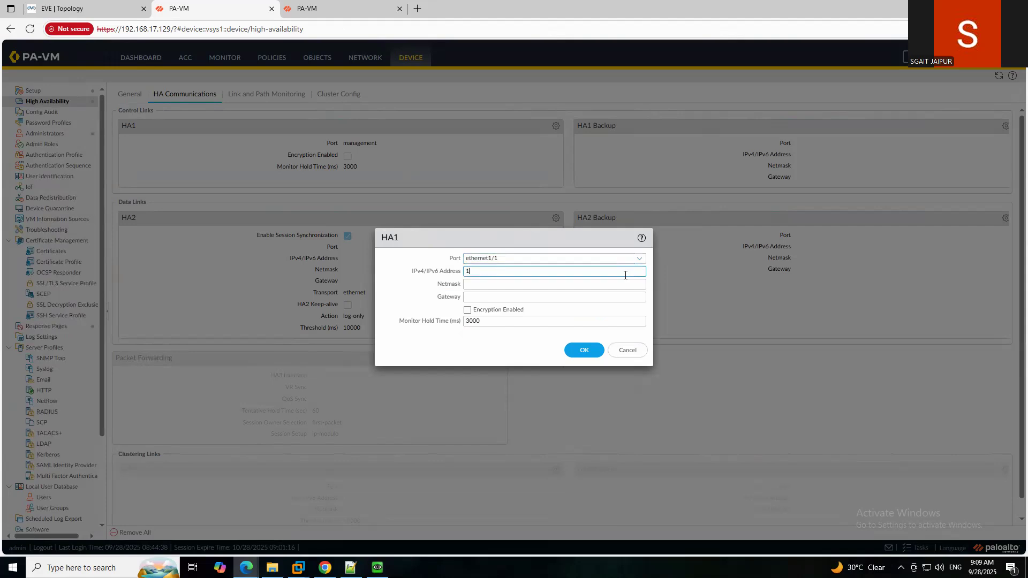
type("92.168.200.")
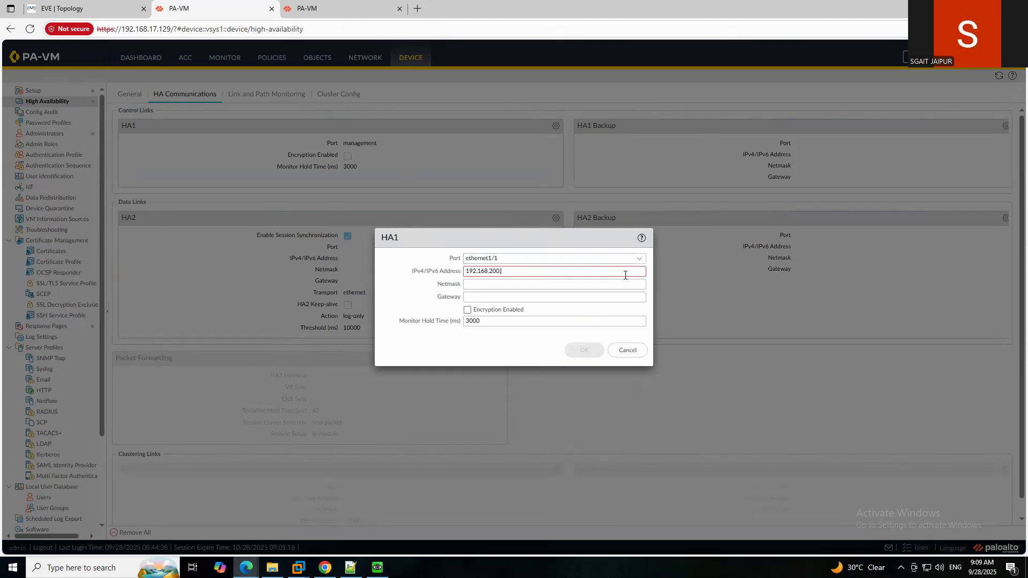
type("1")
left_click(527, 285)
type("255.255.255.255")
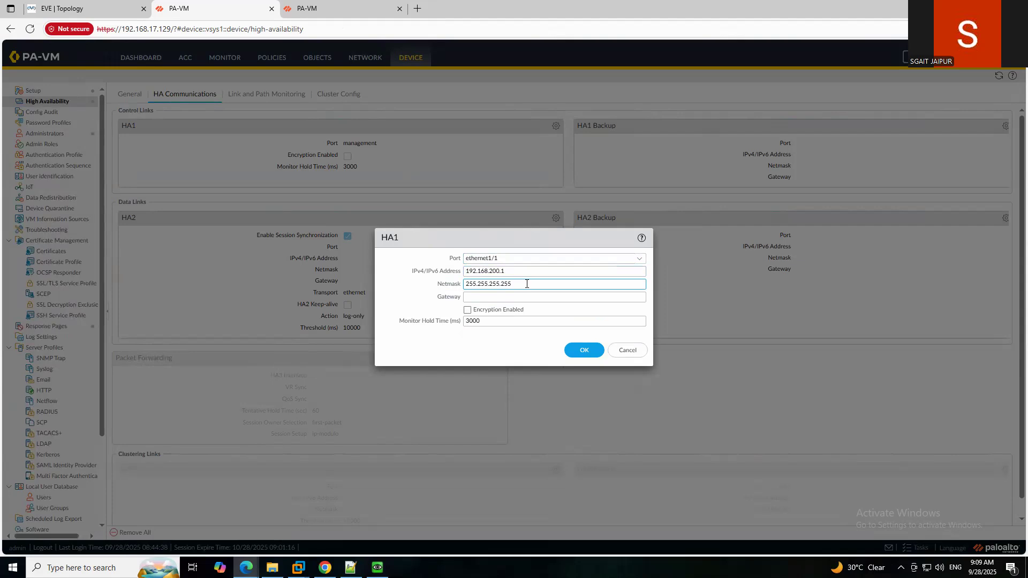
type("2")
triple_click(546, 276)
key("ctrl+c")
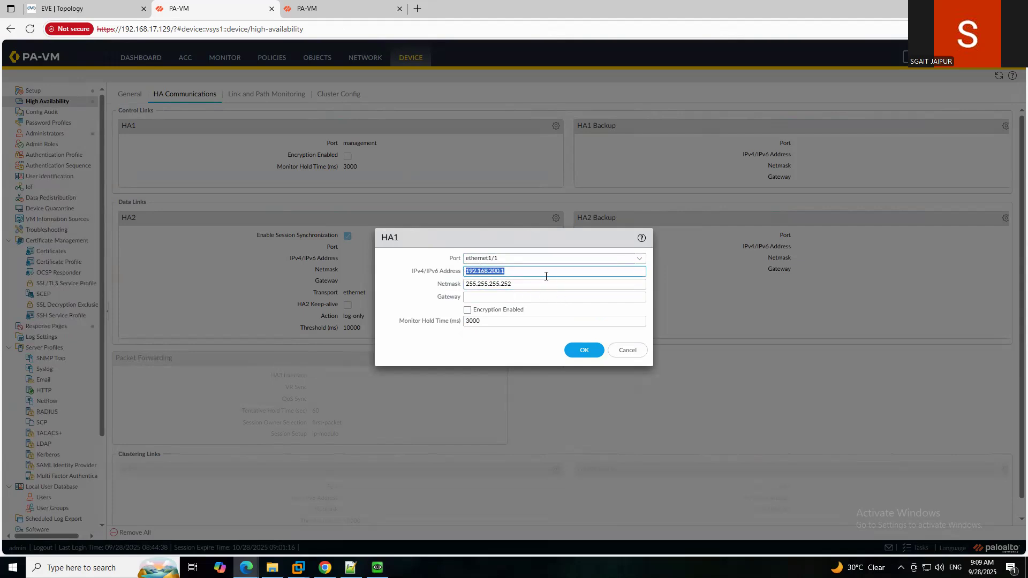
left_click(579, 351)
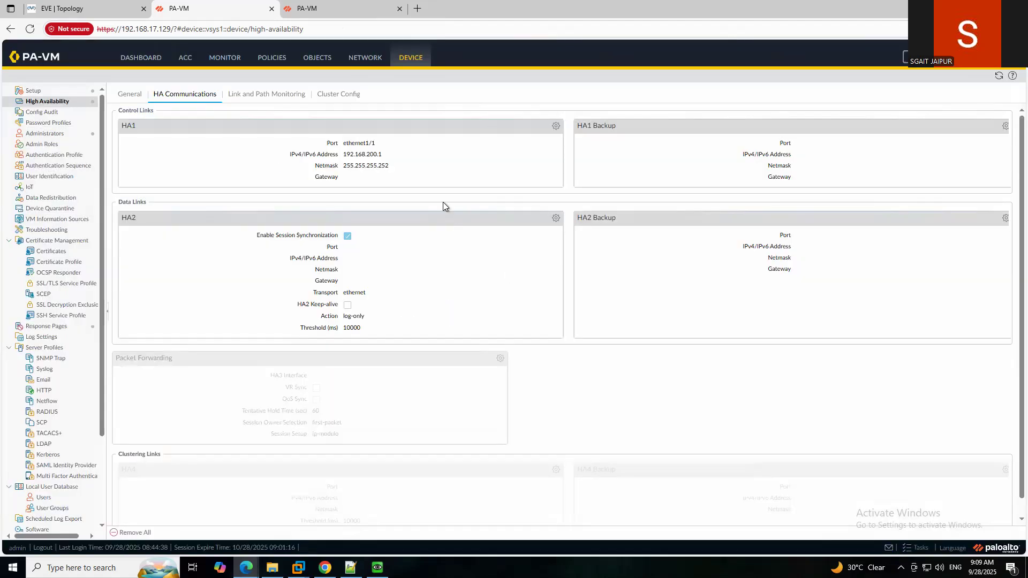
Open Device > High Availability > General on the .130 firewall.
left_click(348, 9)
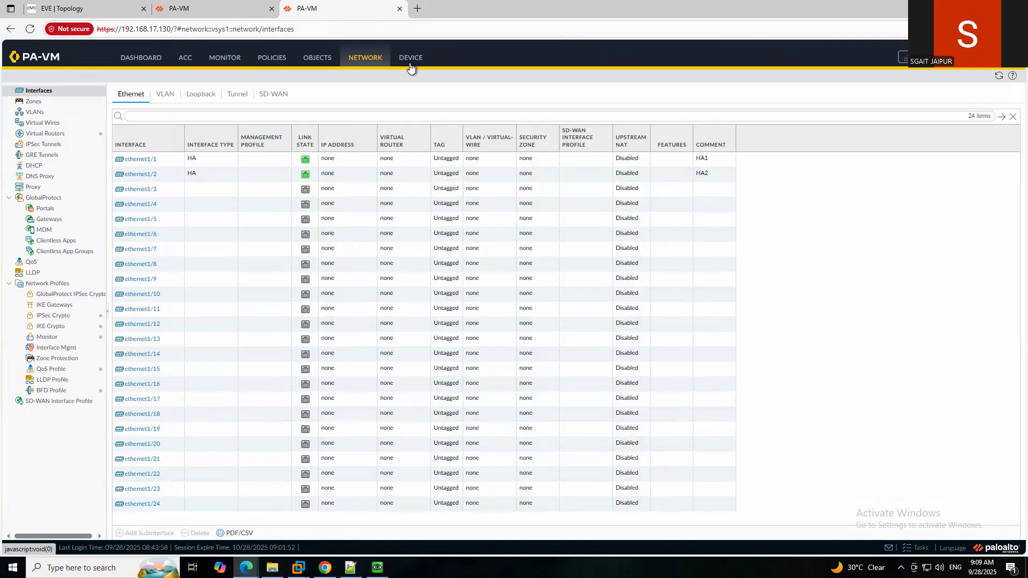
left_click(409, 63)
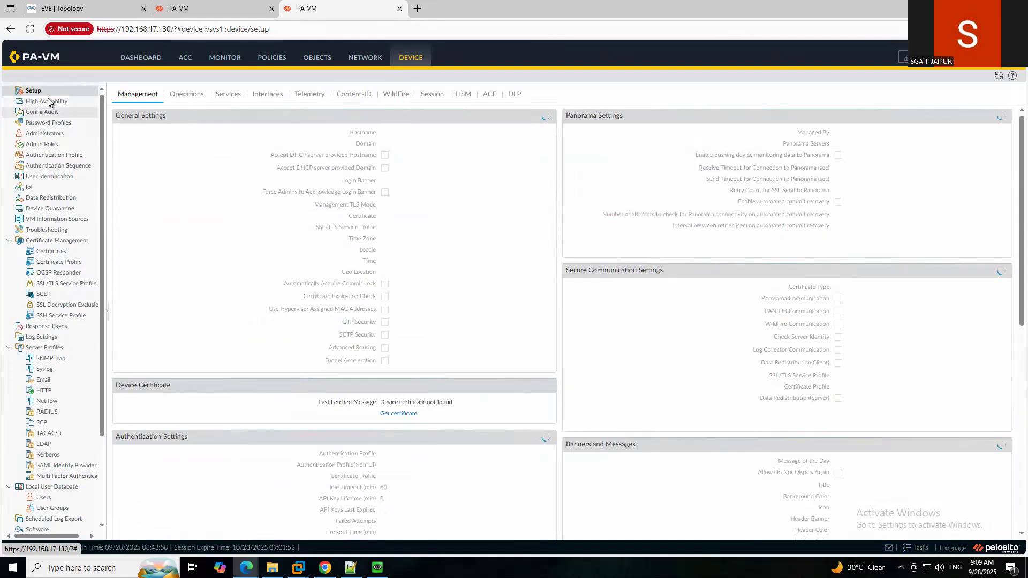
left_click(48, 101)
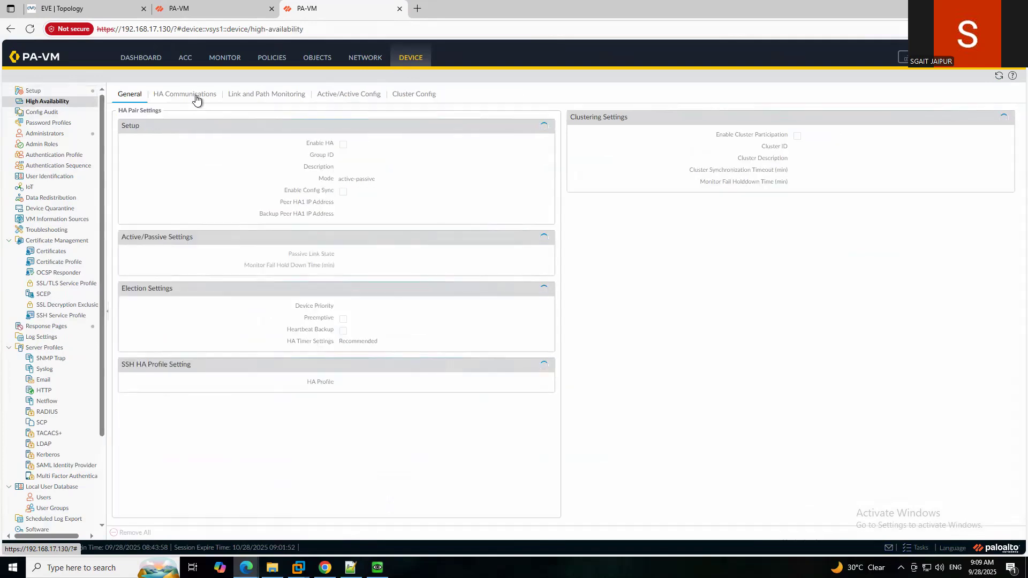
left_click(195, 100)
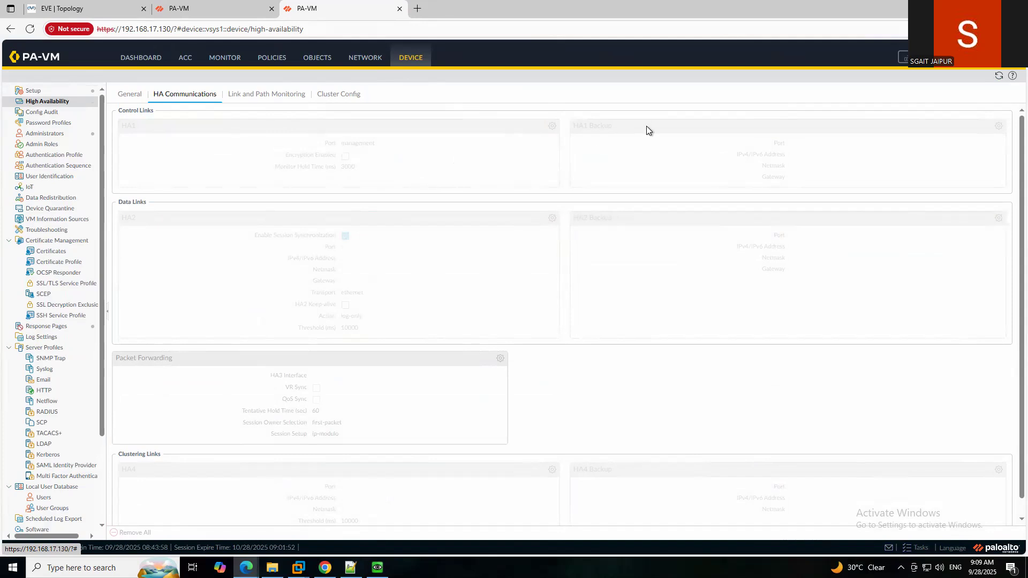
left_click(135, 96)
left_click(200, 95)
left_click(135, 95)
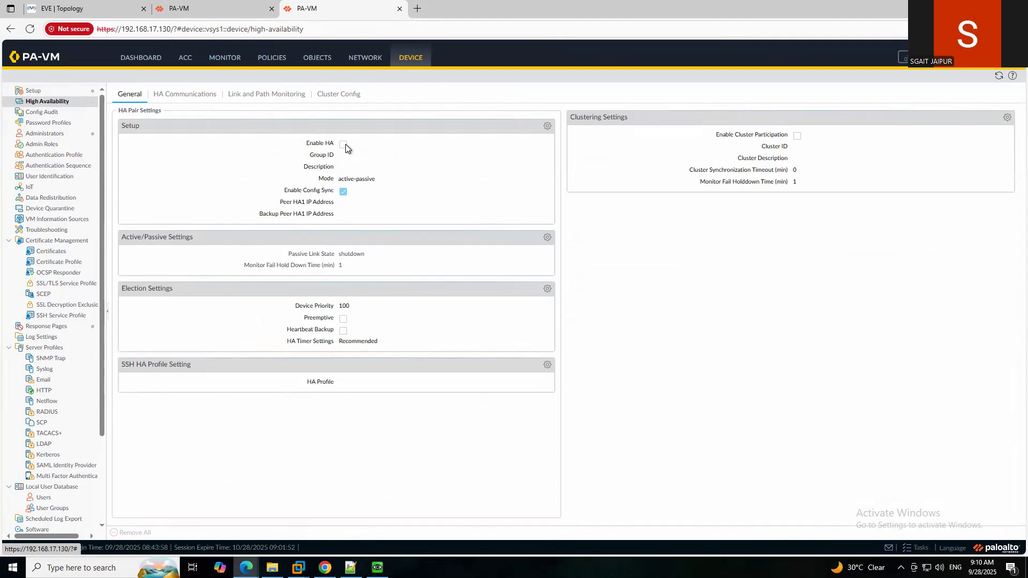
Turn on HA in Setup with group ID 10 and confirm.
left_click(547, 126)
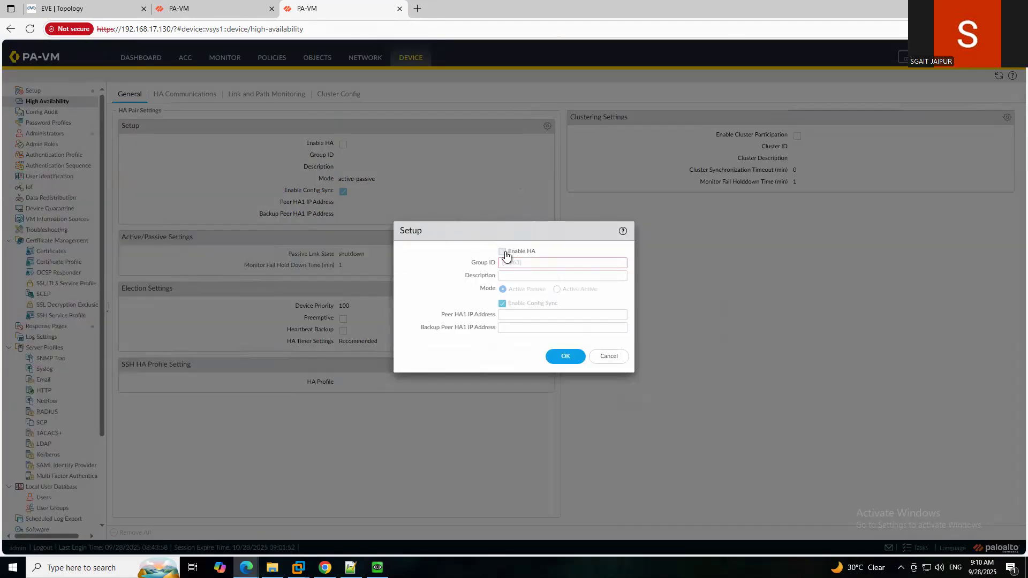
left_click(502, 252)
left_click(526, 263)
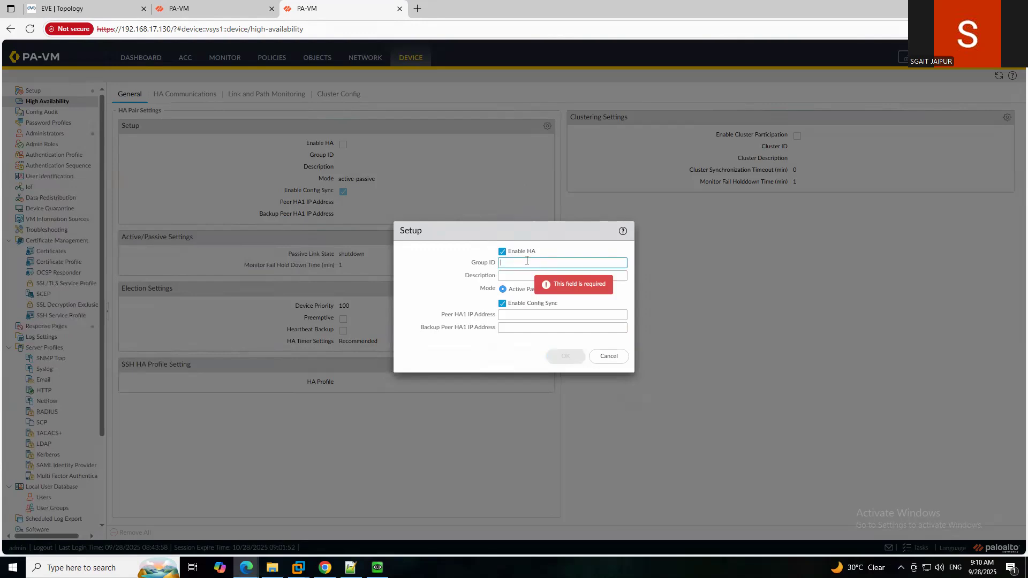
type("10")
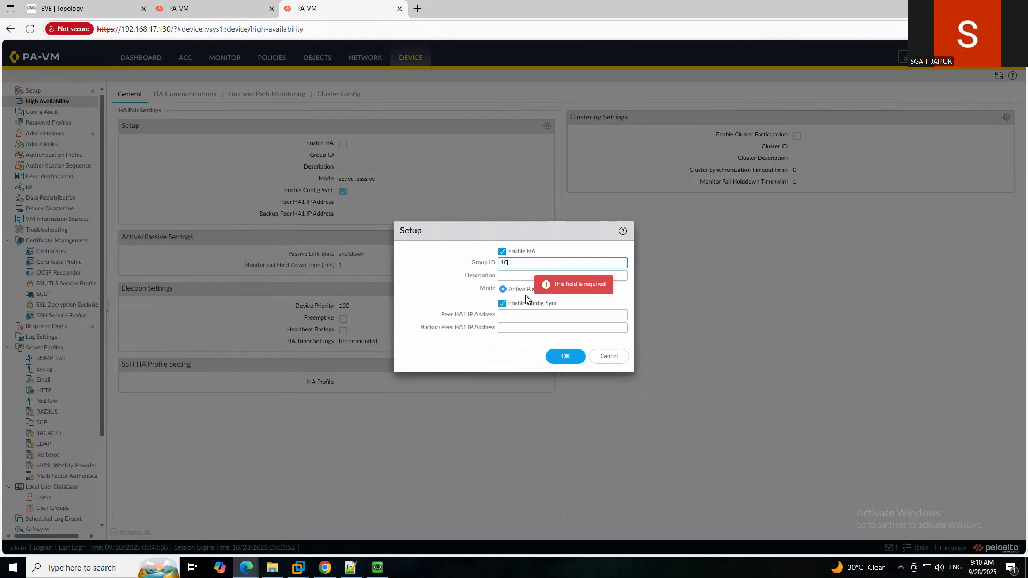
left_click(565, 356)
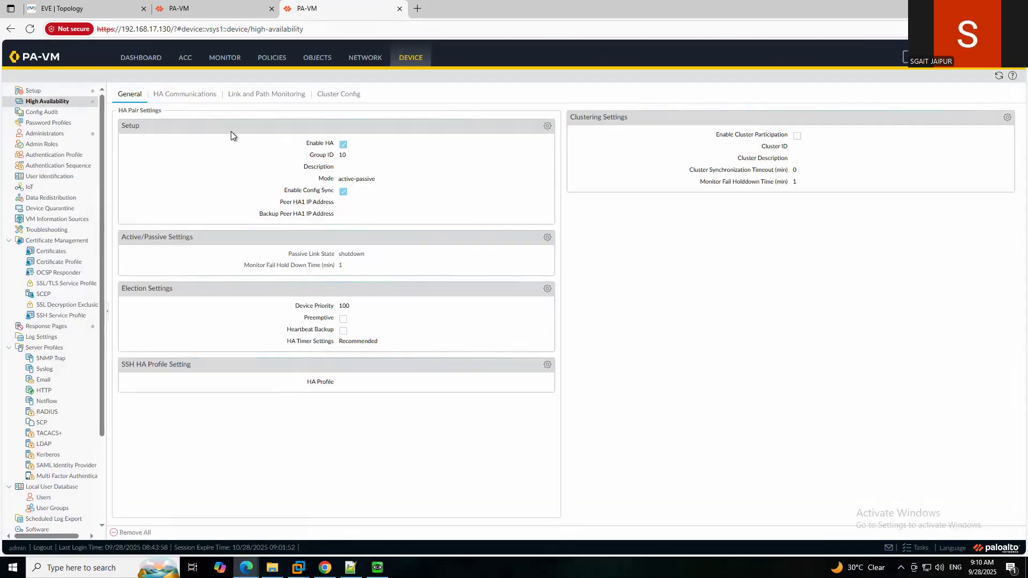
Give the second firewall's HA1 link port ethernet1/1, IP 192.168.200.2, netmask 255.255.255.252.
left_click(181, 95)
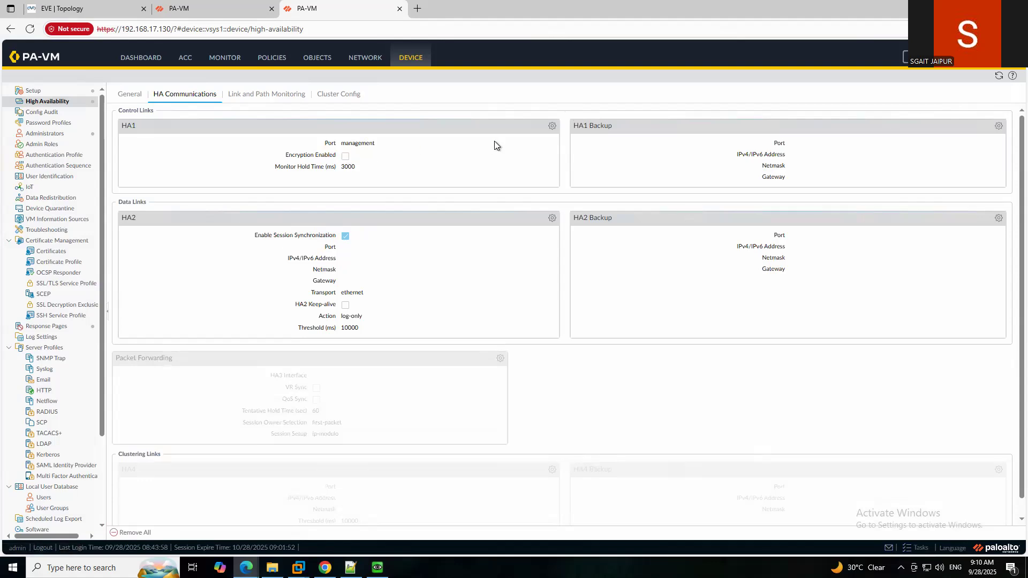
left_click(552, 127)
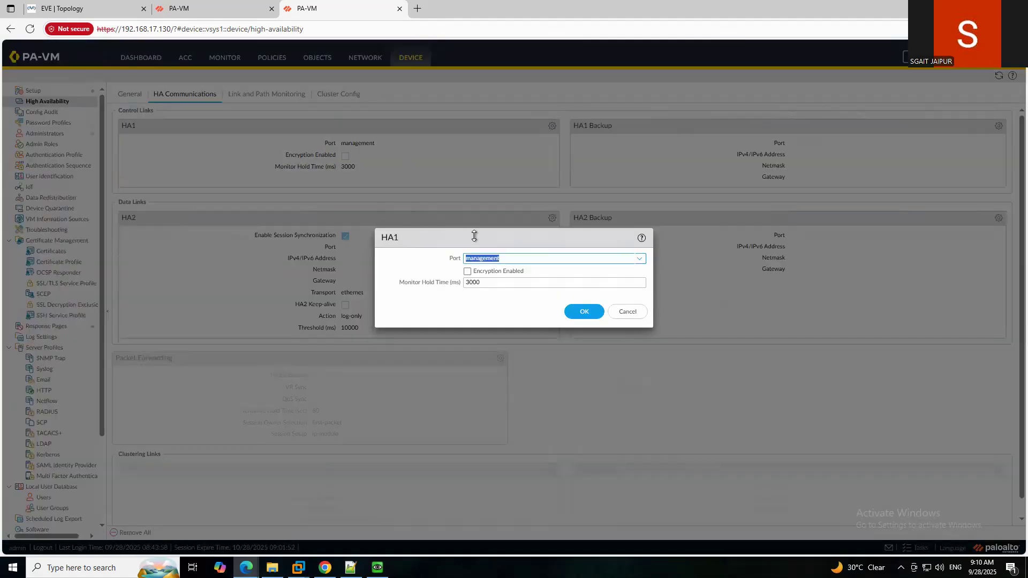
left_click(640, 261)
left_click(498, 277)
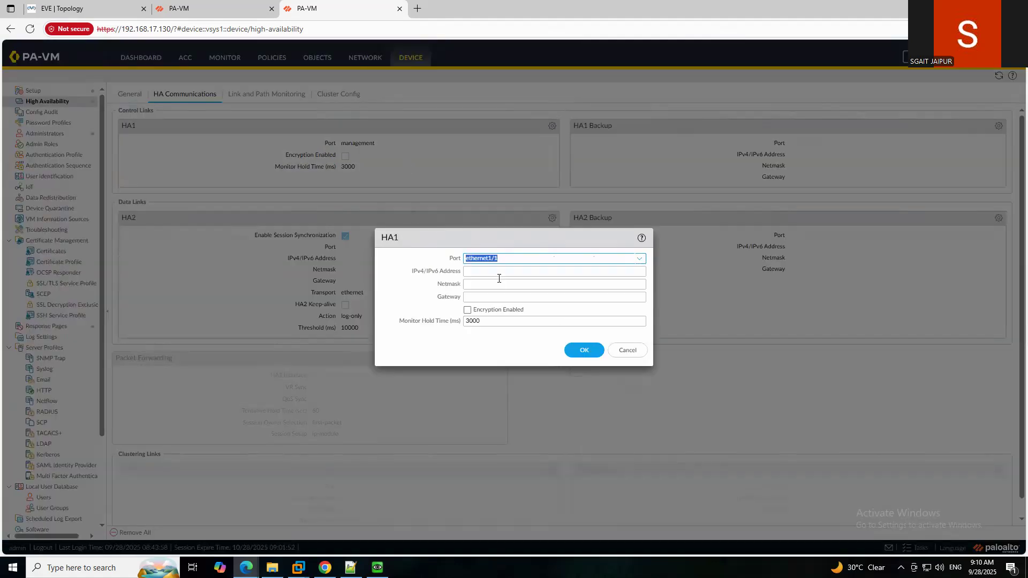
key("ctrl+v")
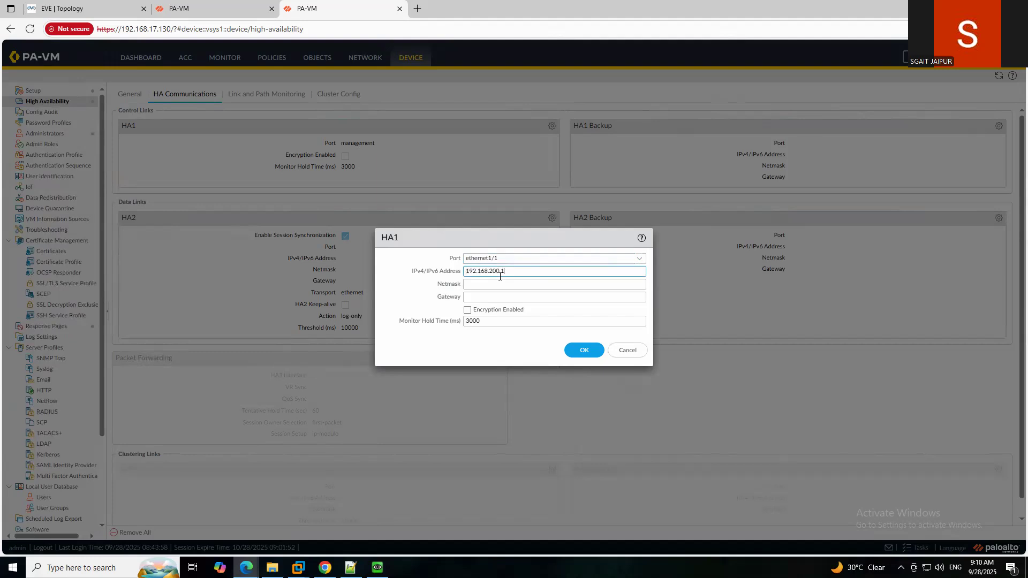
key("BackSpace")
type("2")
left_click(511, 284)
type("255.255.255.252")
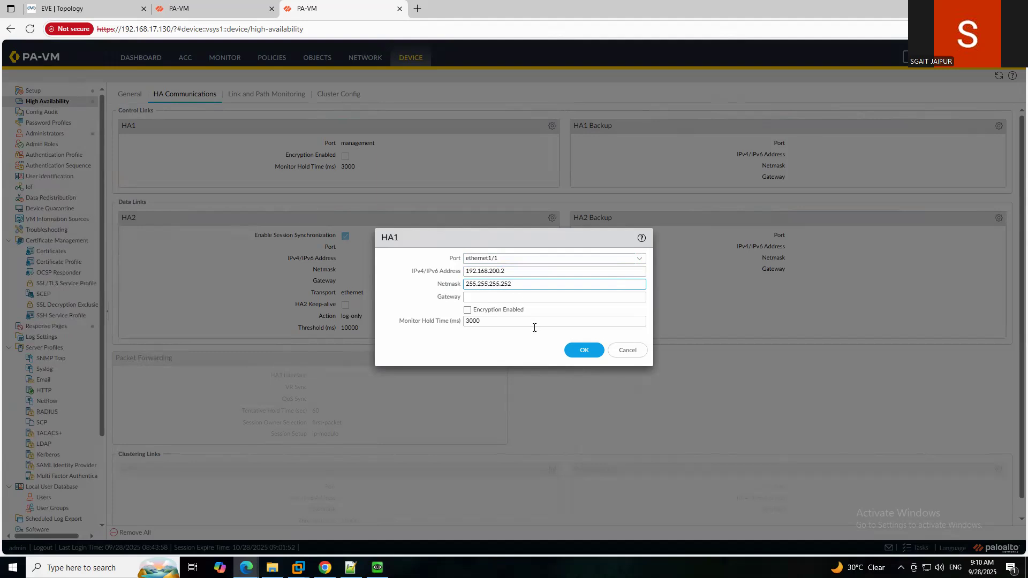
left_click(585, 351)
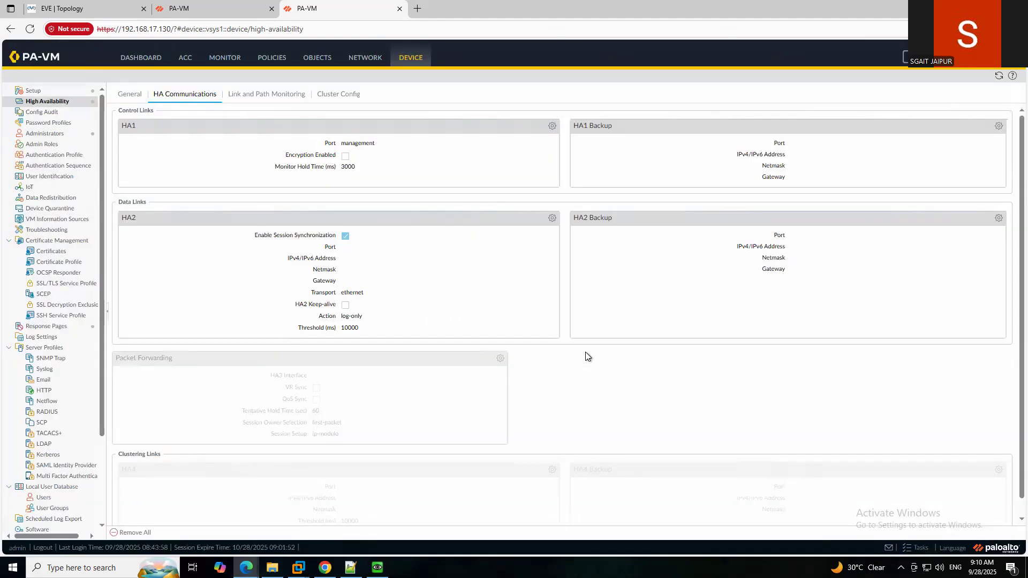
left_click(129, 97)
Review the first firewall's HA1 link settings without changing them.
left_click(204, 9)
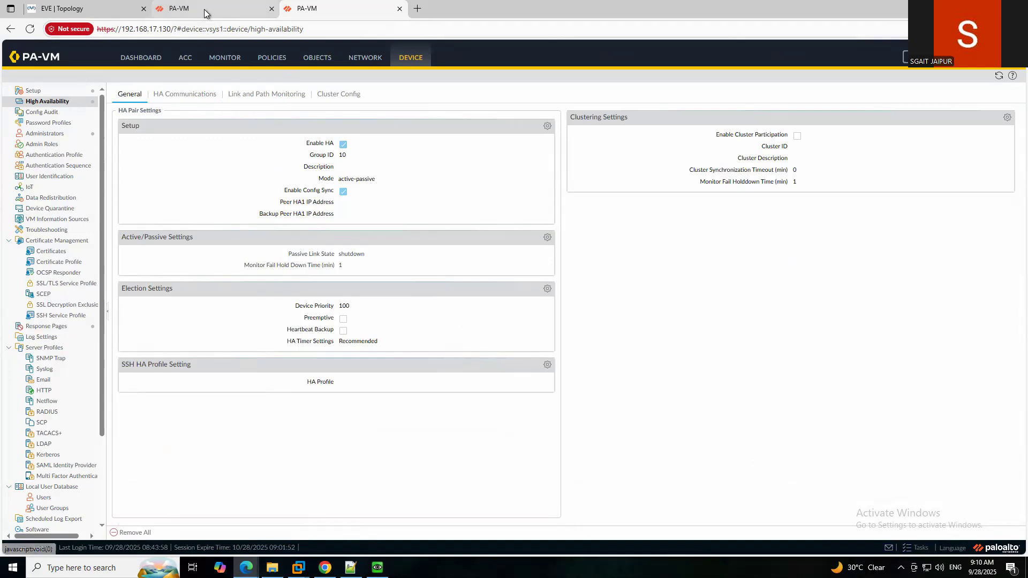
left_click(556, 125)
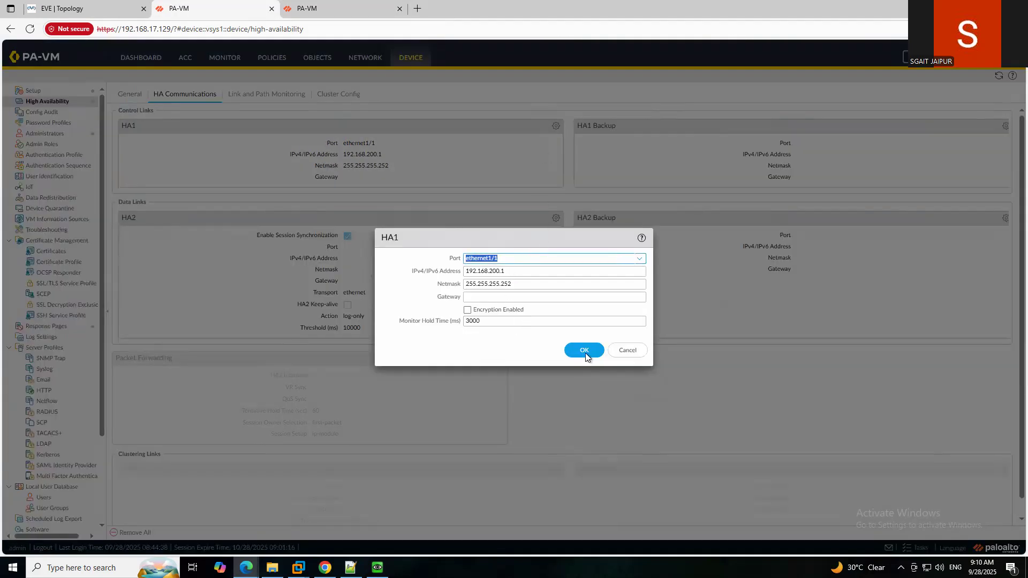
left_click(626, 355)
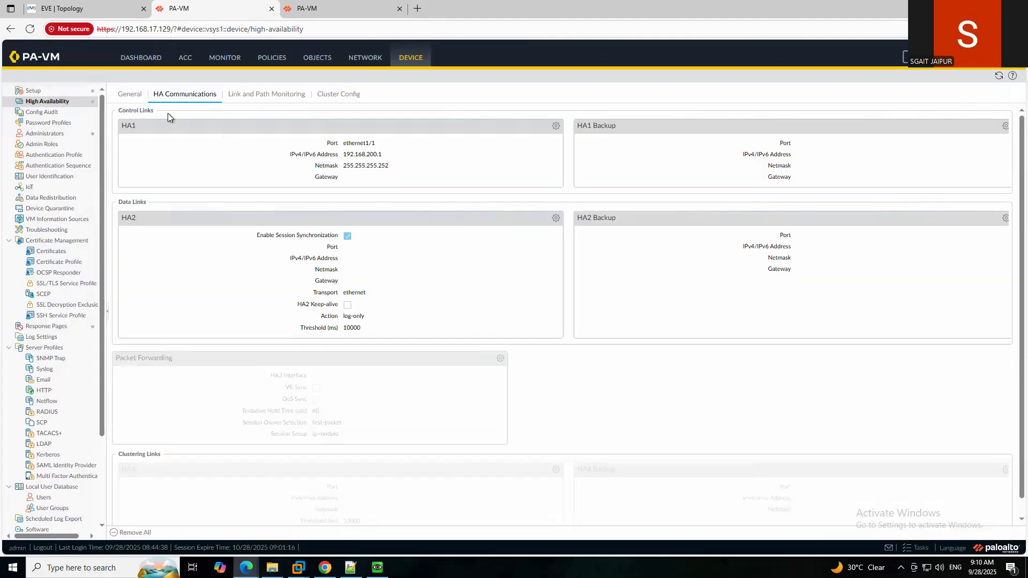
left_click(131, 95)
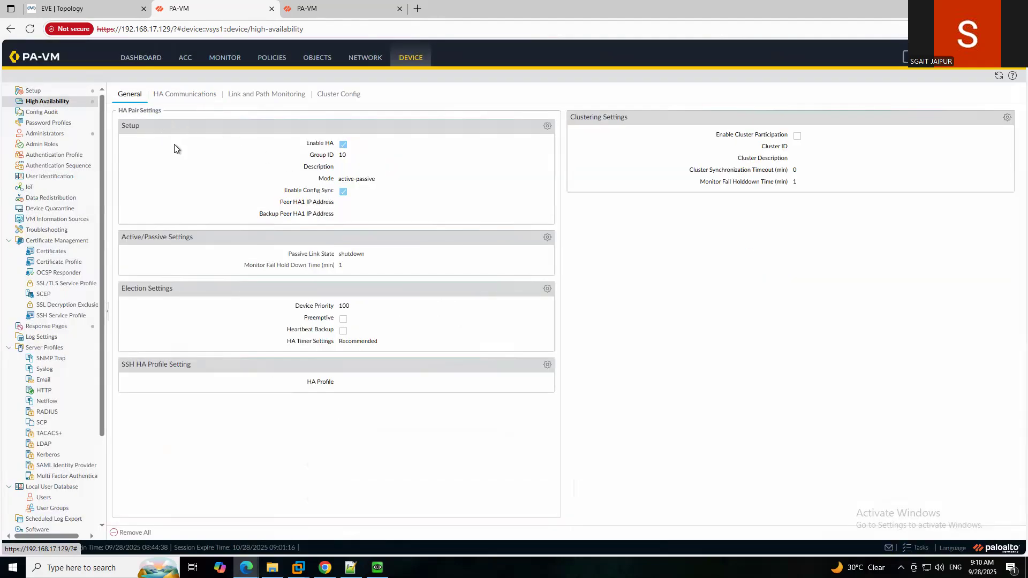
Enter 192.168.200.2 as the Peer HA1 IP Address in the HA setup.
left_click(547, 127)
left_click(525, 314)
key("ctrl+v")
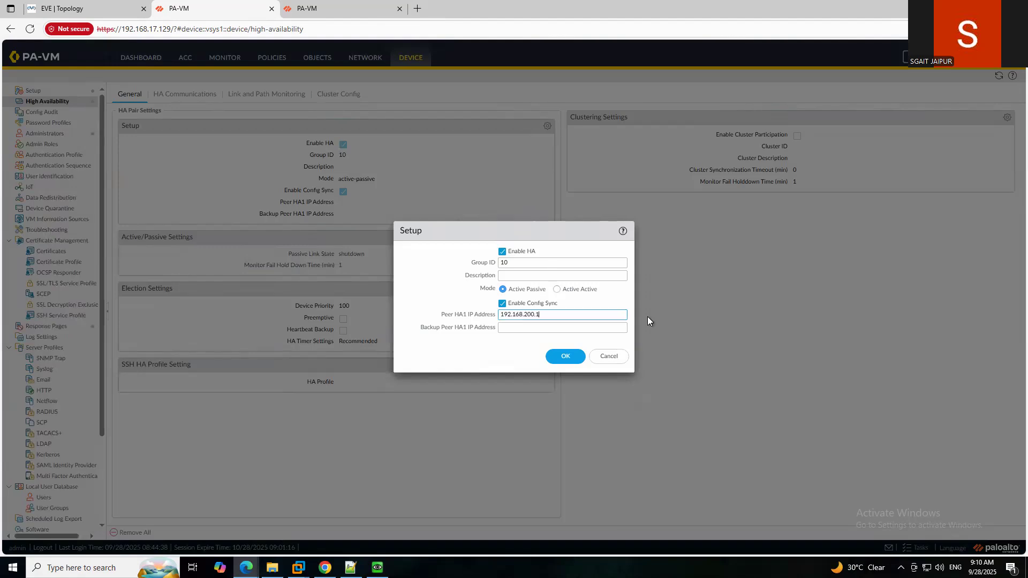
key("BackSpace")
type("2")
left_click(565, 357)
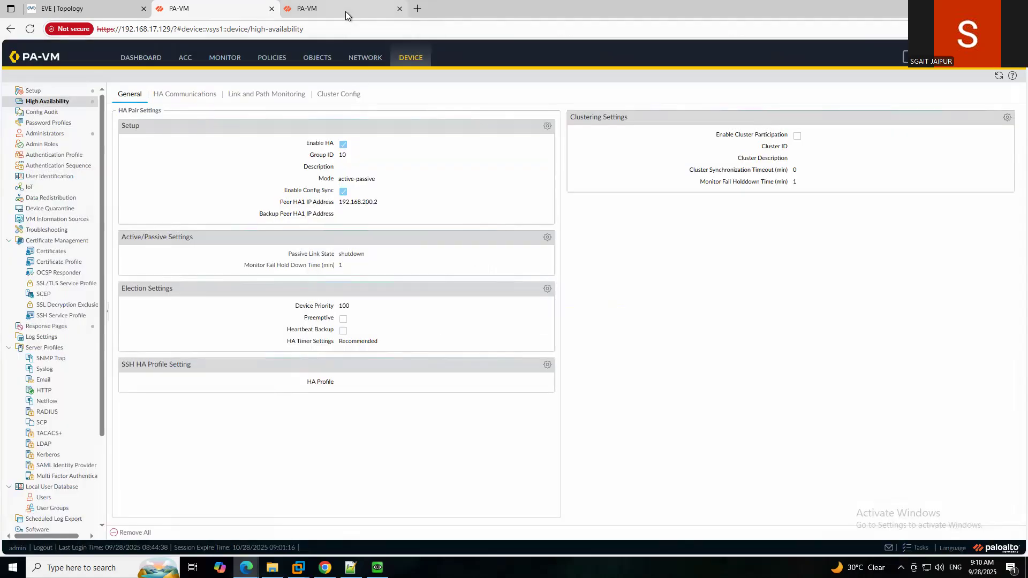
On 192.168.17.130, set Peer HA1 IP Address to 192.168.200.1 and review the HA links.
left_click(346, 12)
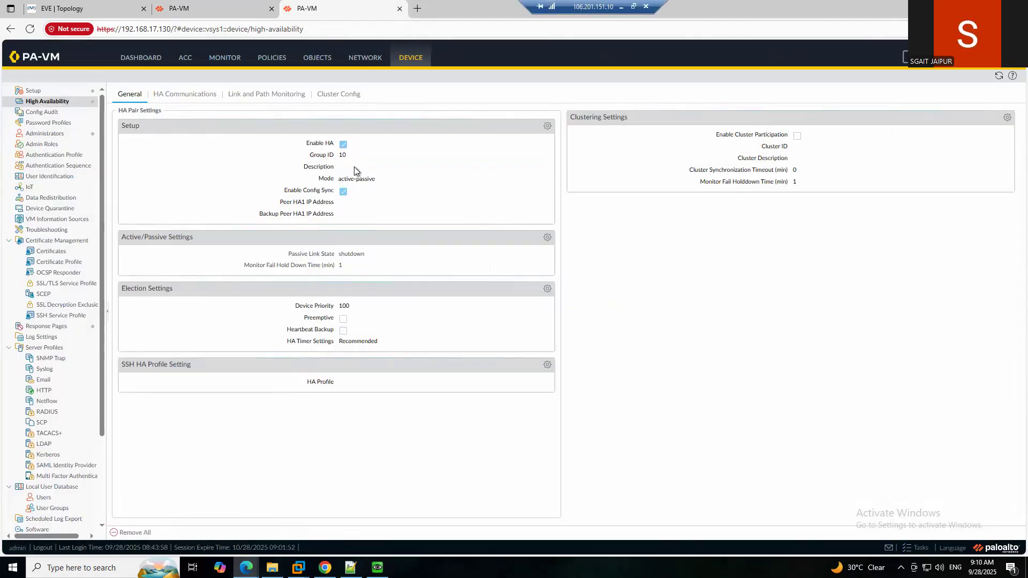
left_click(547, 126)
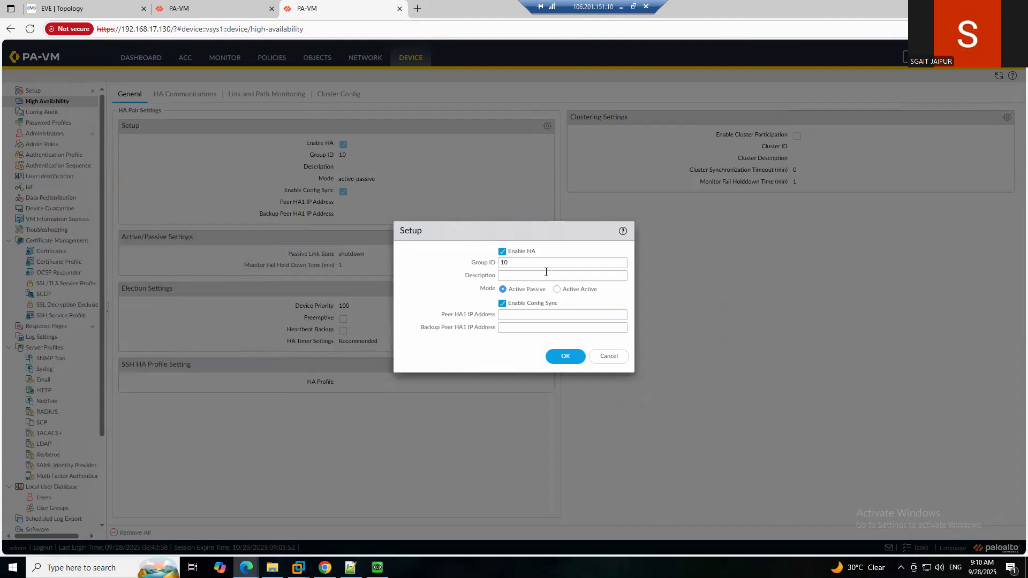
left_click(526, 313)
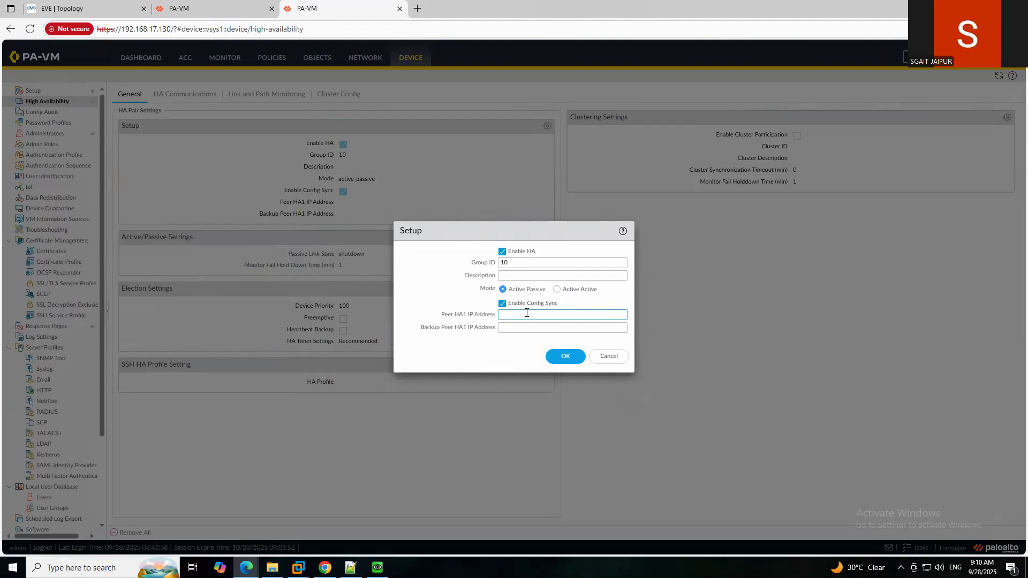
type("192.168.200.1")
left_click(565, 362)
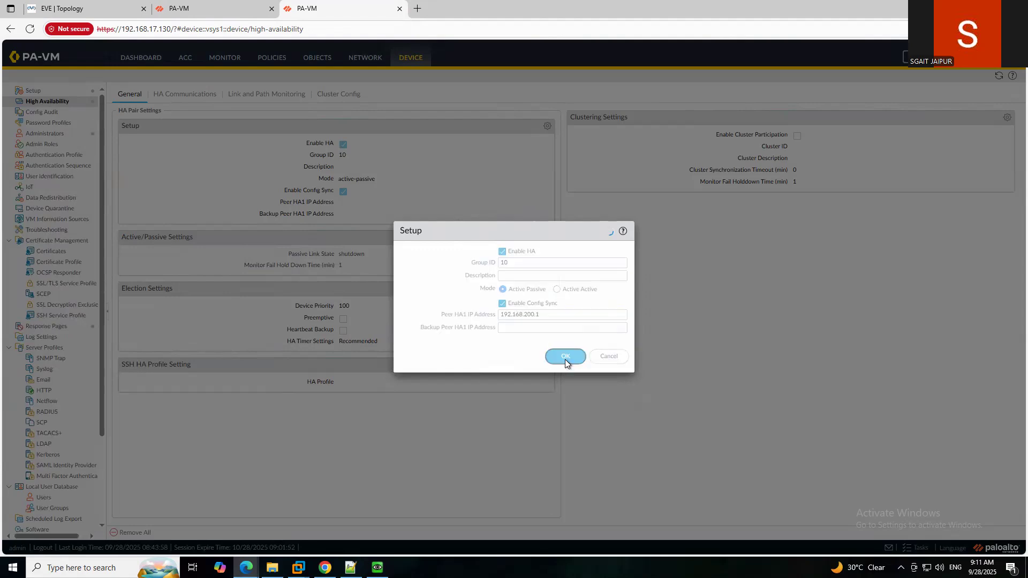
left_click(173, 96)
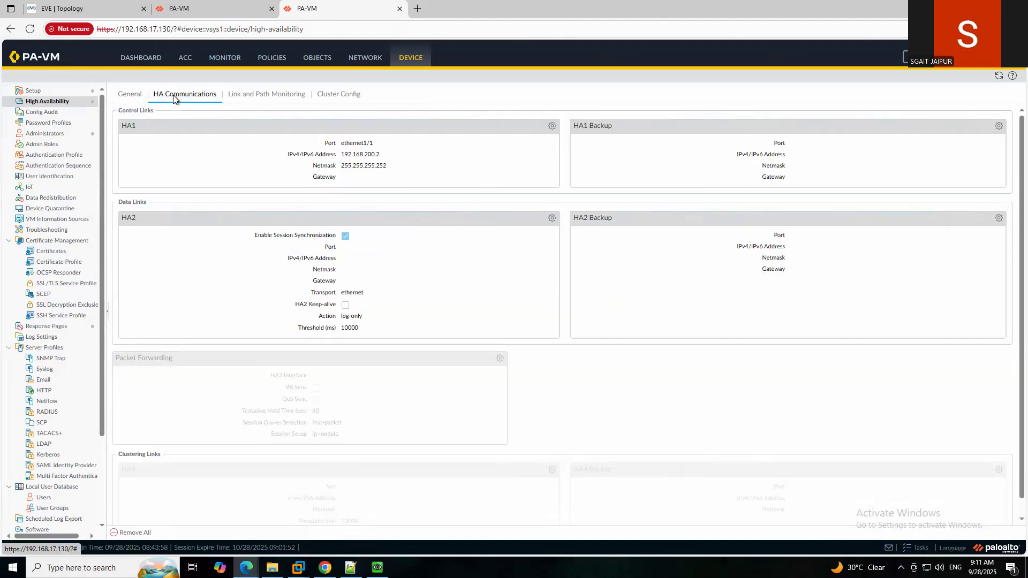
left_click(135, 94)
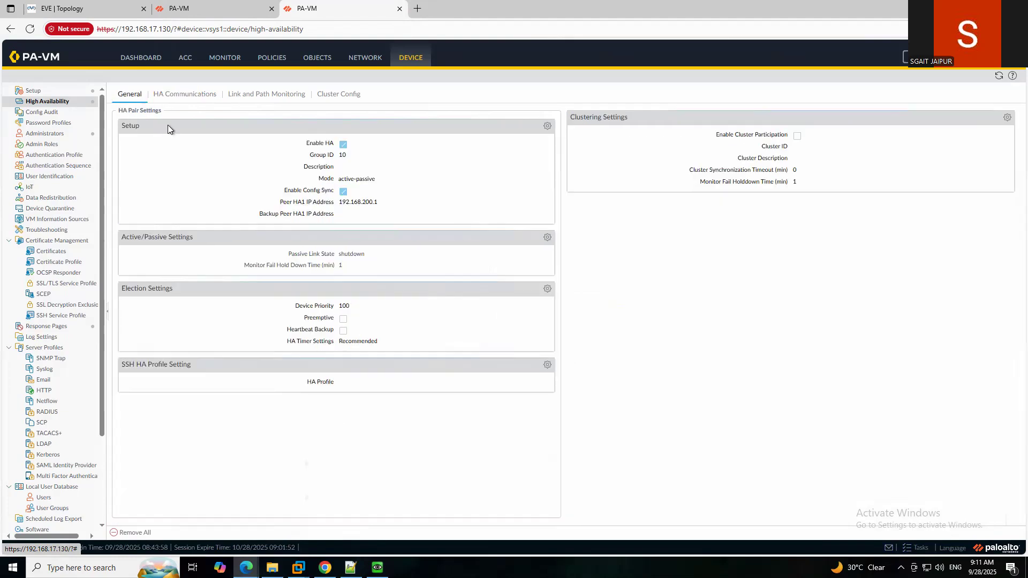
Set election settings on 192.168.17.129 to device priority 150 with Preemptive checked.
left_click(547, 289)
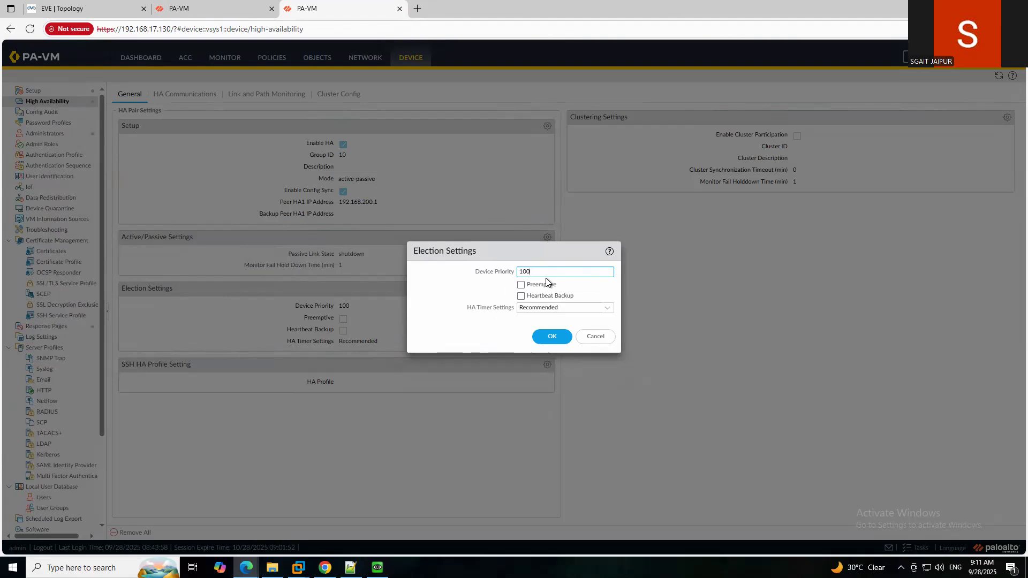
left_click(223, 7)
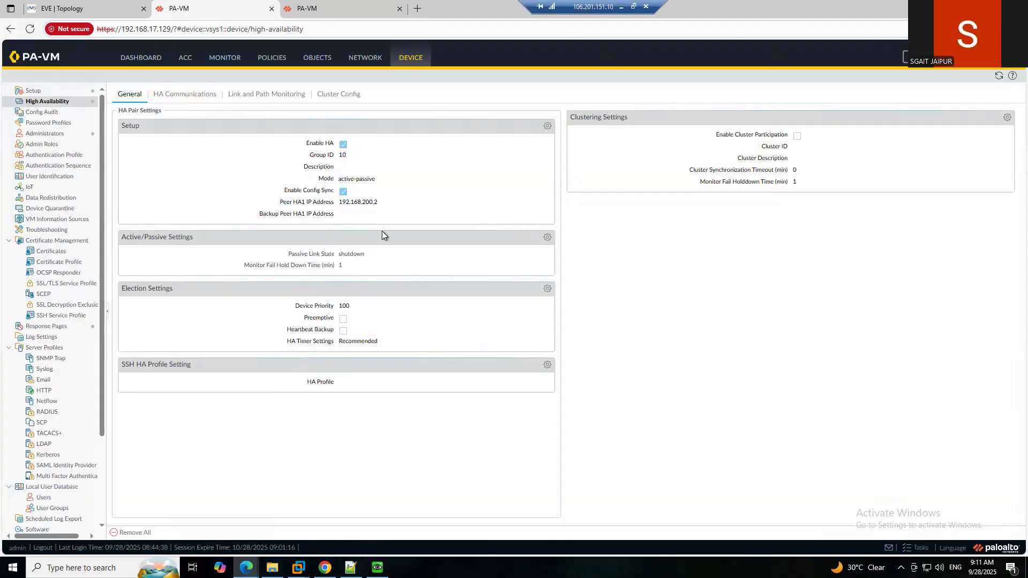
left_click(547, 289)
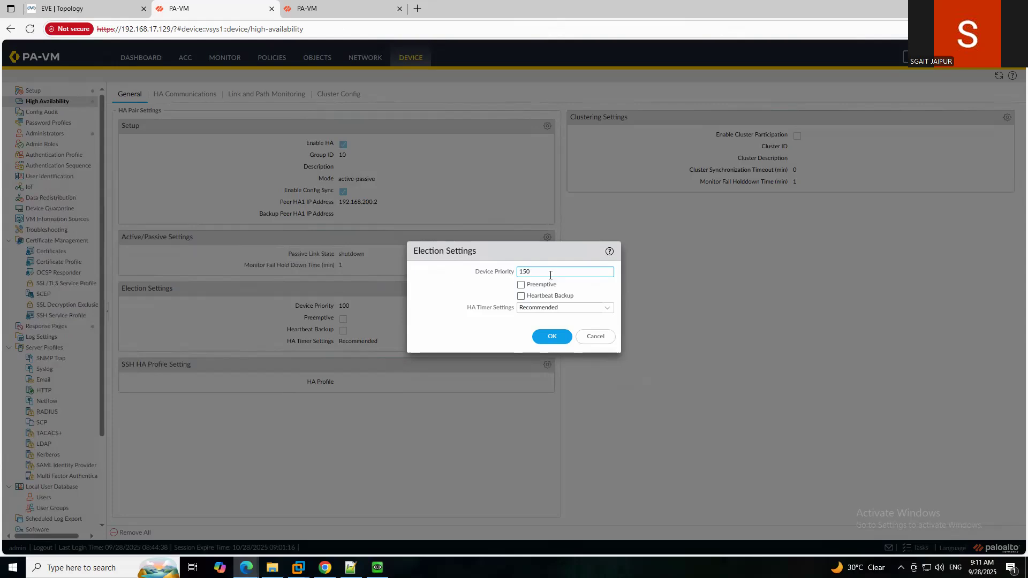
left_click(522, 286)
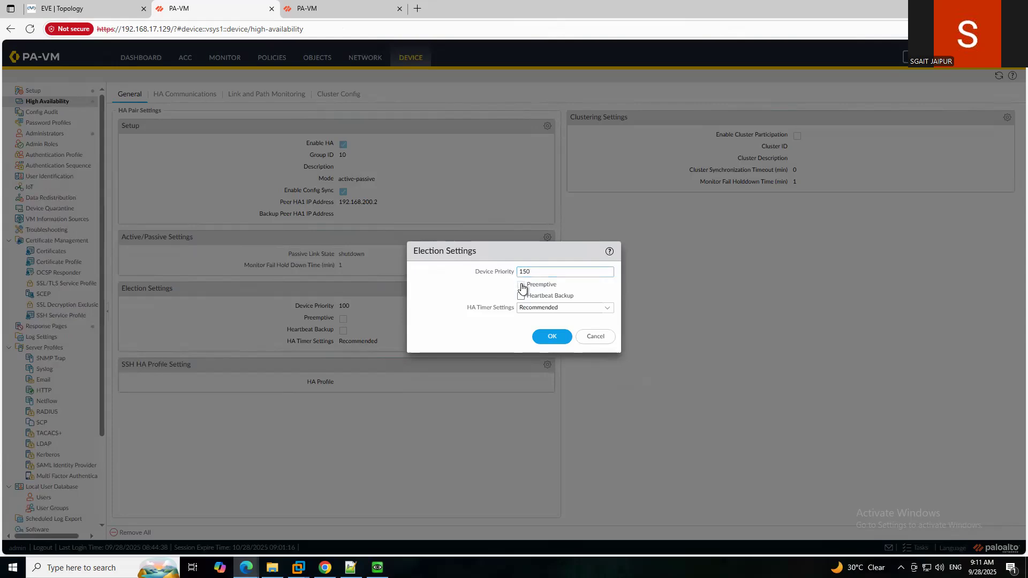
left_click(551, 335)
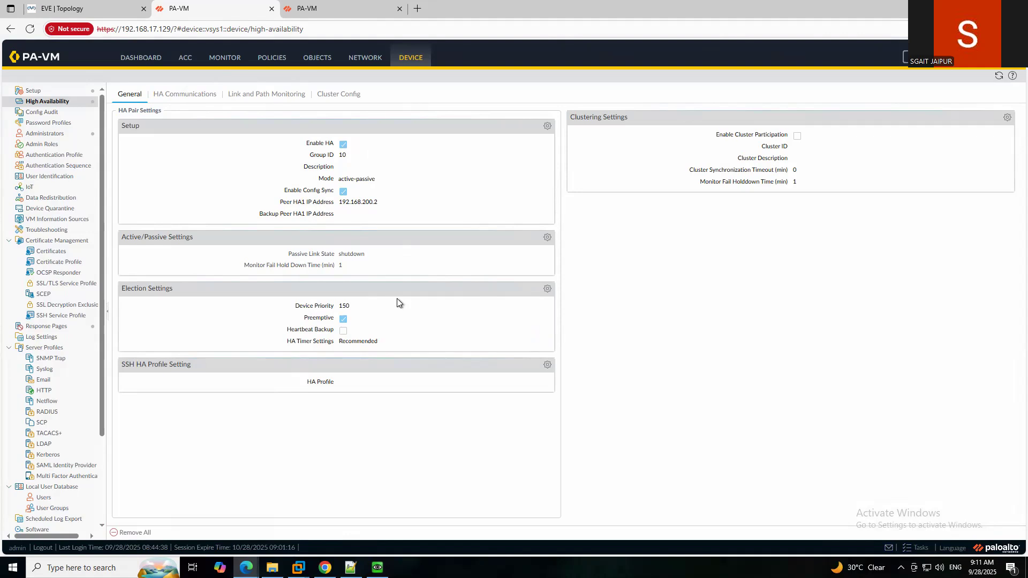
left_click(181, 94)
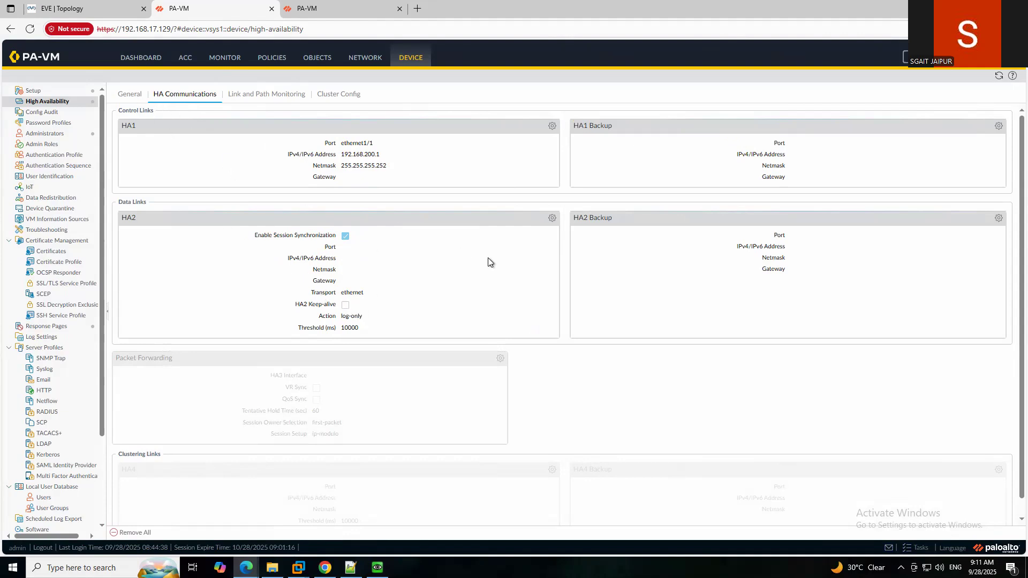
left_click(552, 220)
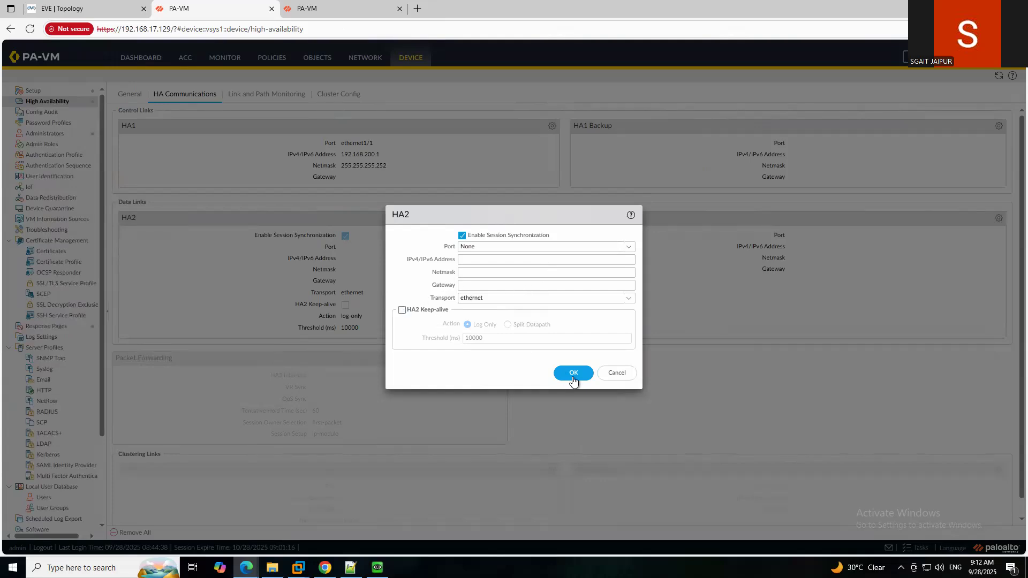
left_click(617, 373)
left_click(131, 97)
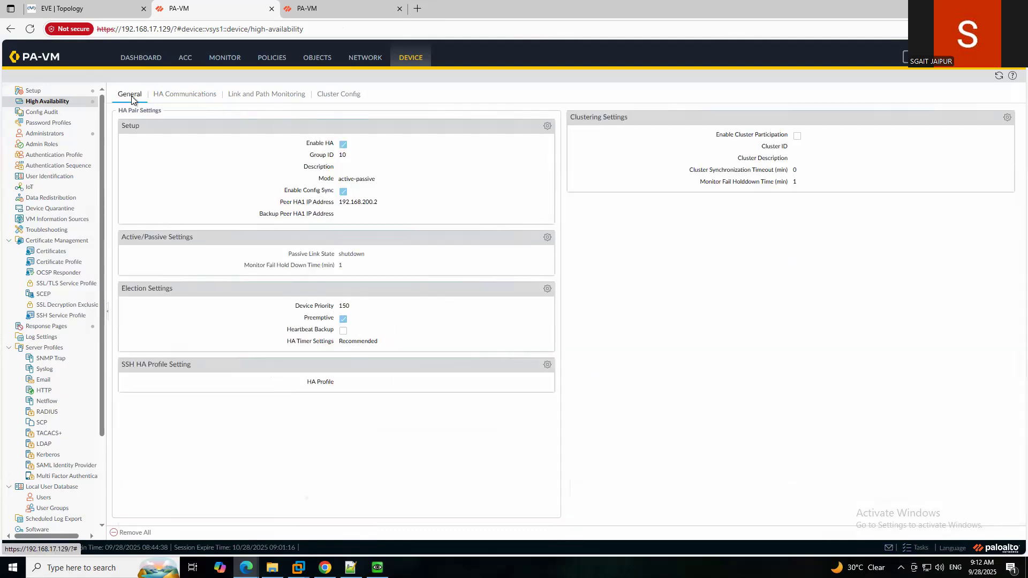
Commit the HA changes on 192.168.17.129 and 192.168.17.130, then check .129's commit progress.
left_click(910, 58)
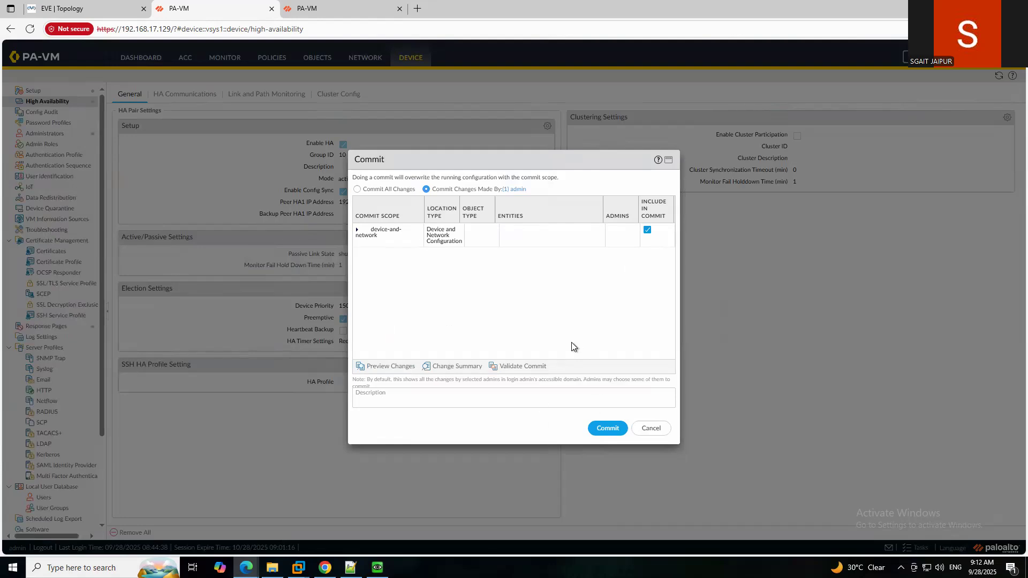
left_click(609, 428)
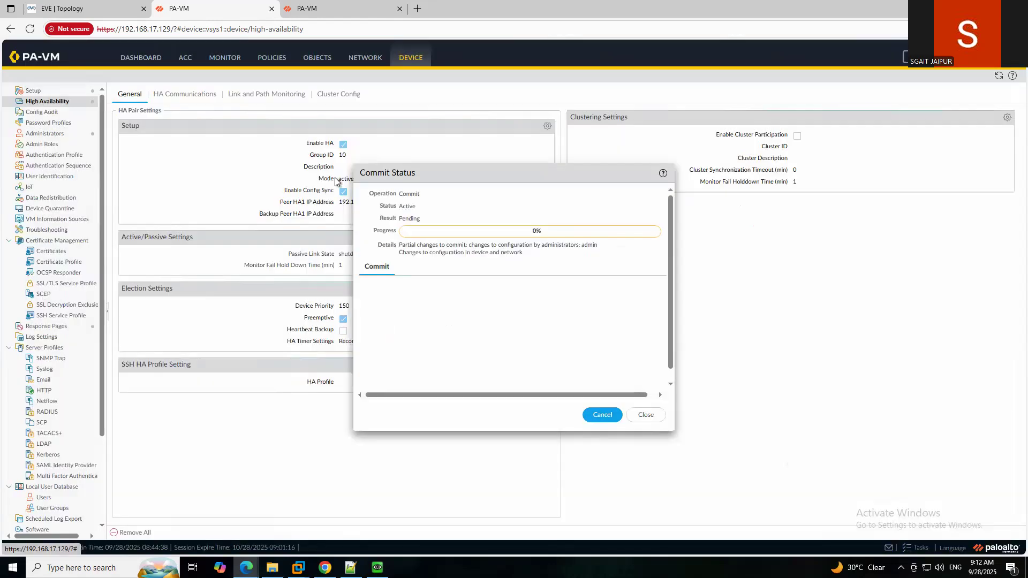
left_click(327, 8)
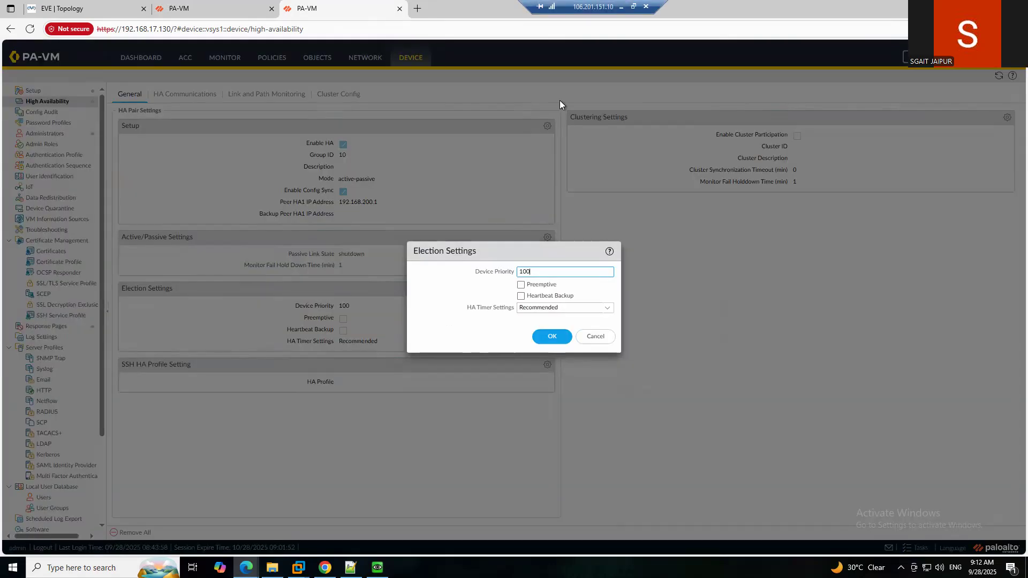
left_click(584, 338)
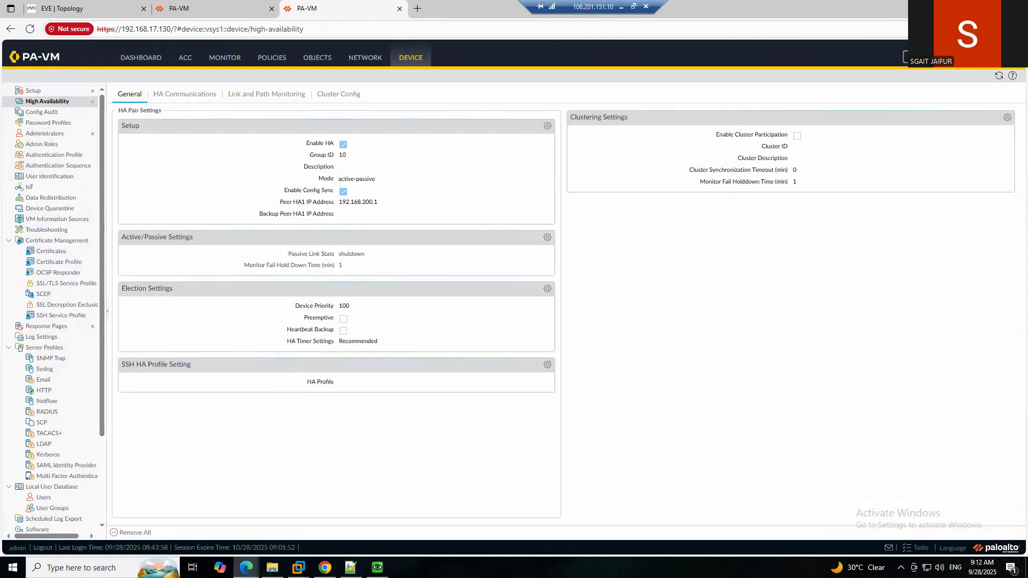
left_click(910, 57)
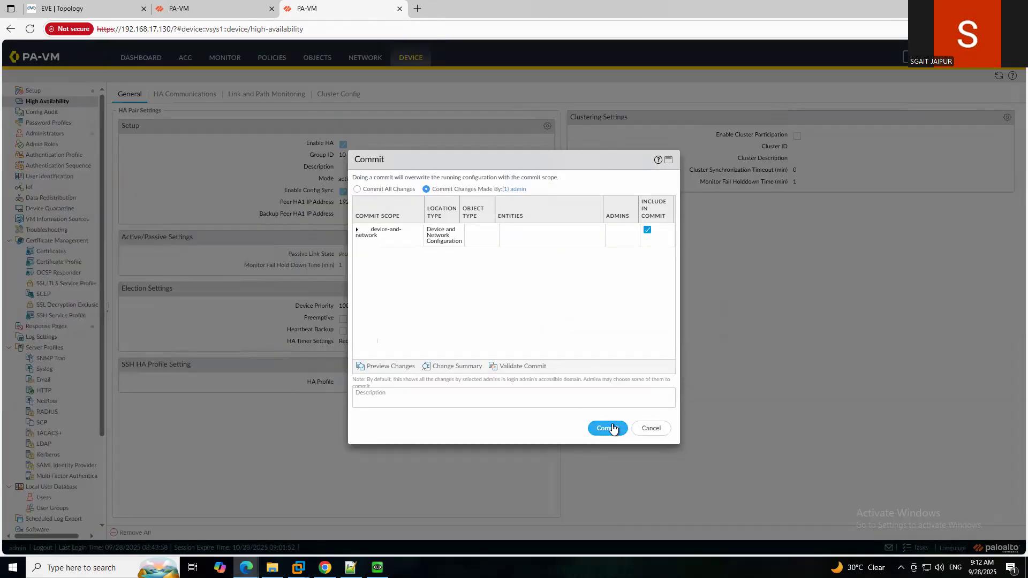
left_click(613, 428)
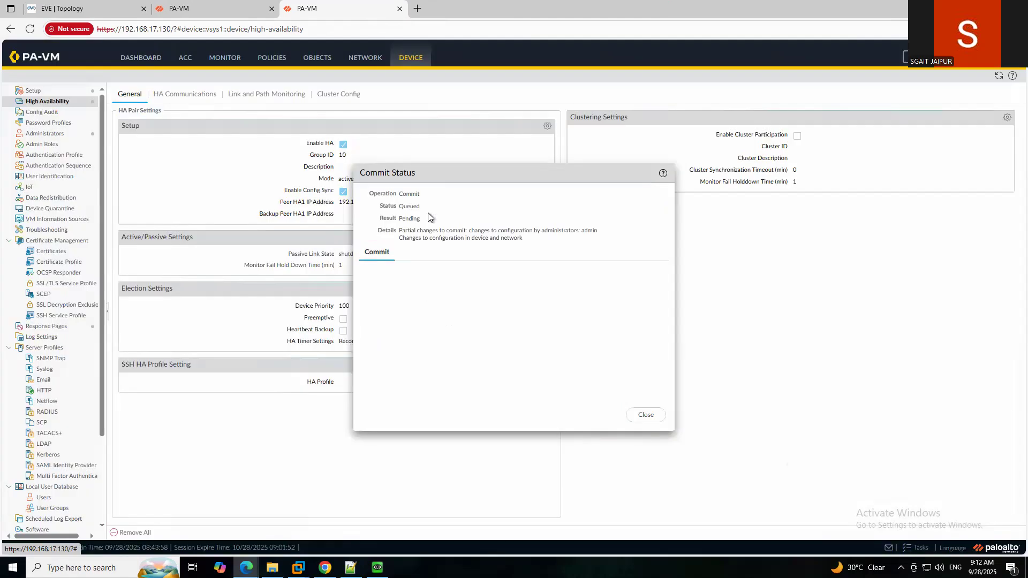
left_click(210, 9)
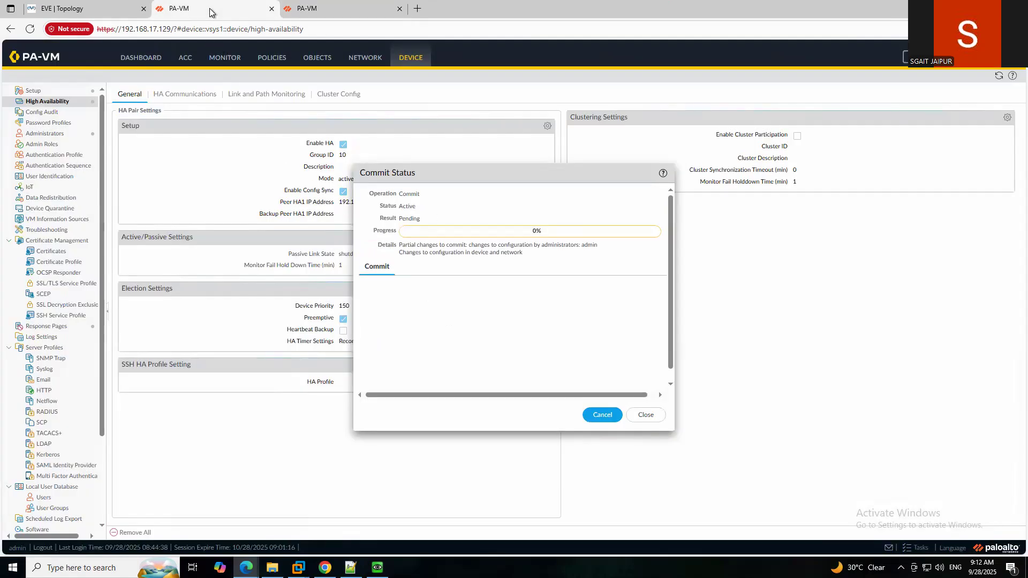
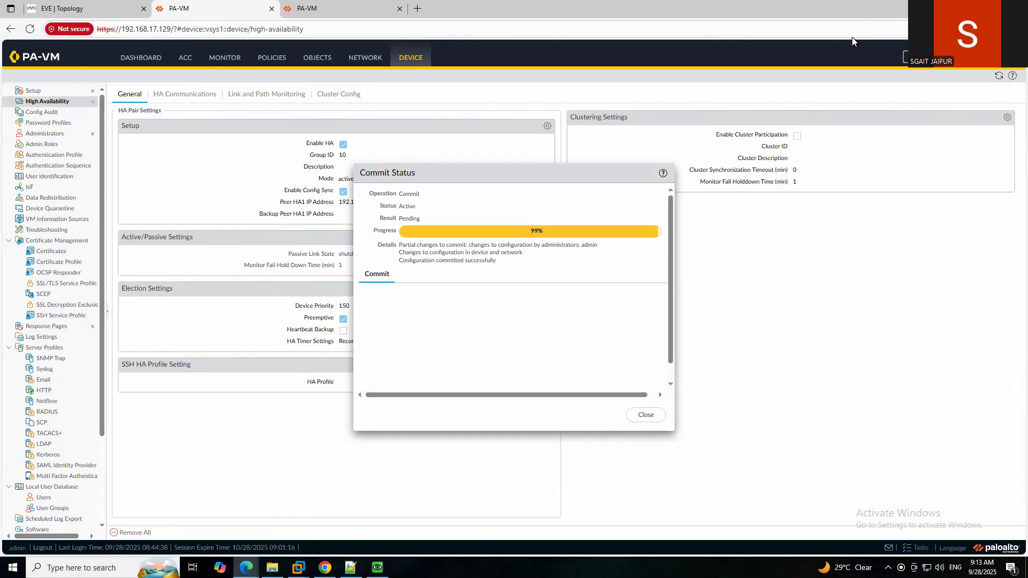
Check the .130 commit, then close .129's successful Commit Status and open its dashboard.
double_click(857, 12)
left_click(766, 61)
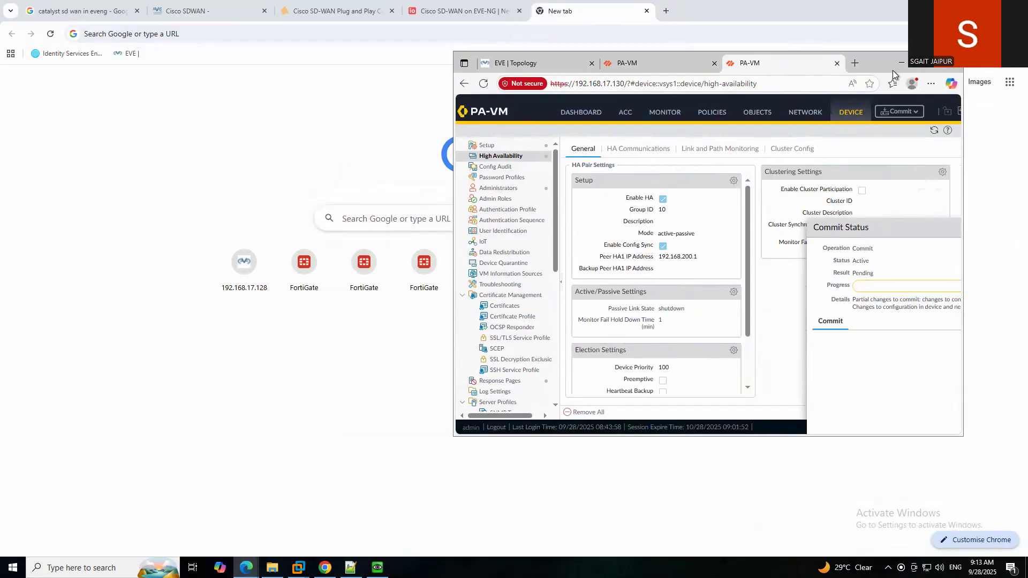
left_click(925, 63)
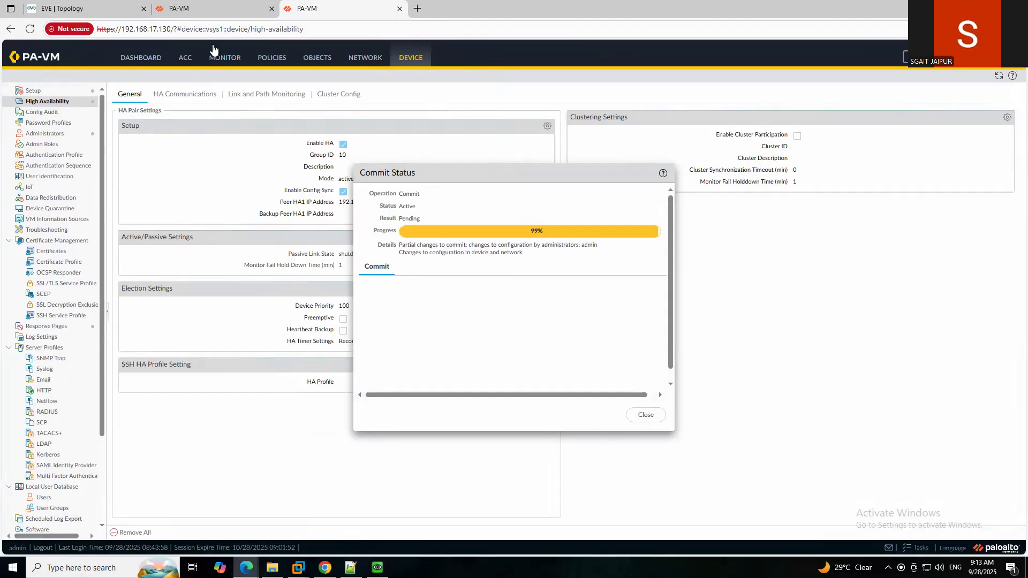
left_click(216, 8)
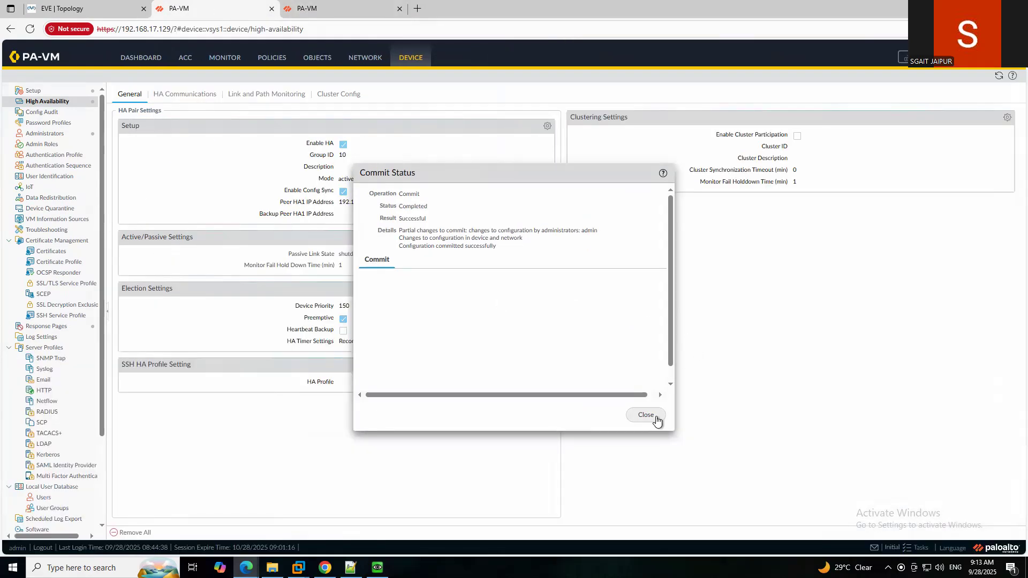
left_click(646, 415)
left_click(138, 58)
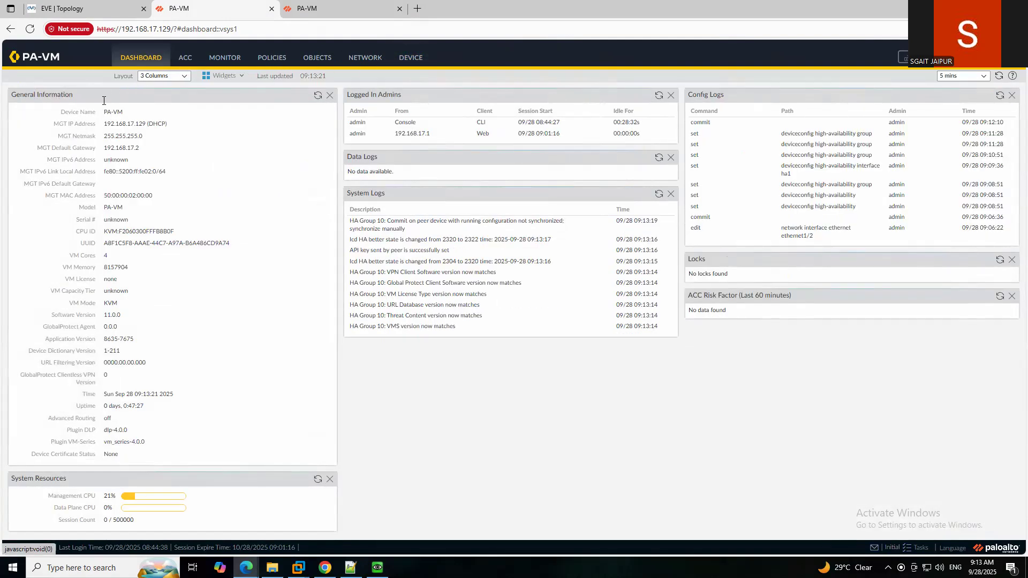
Add the System > High Availability widget to the .129 firewall's dashboard.
left_click(223, 78)
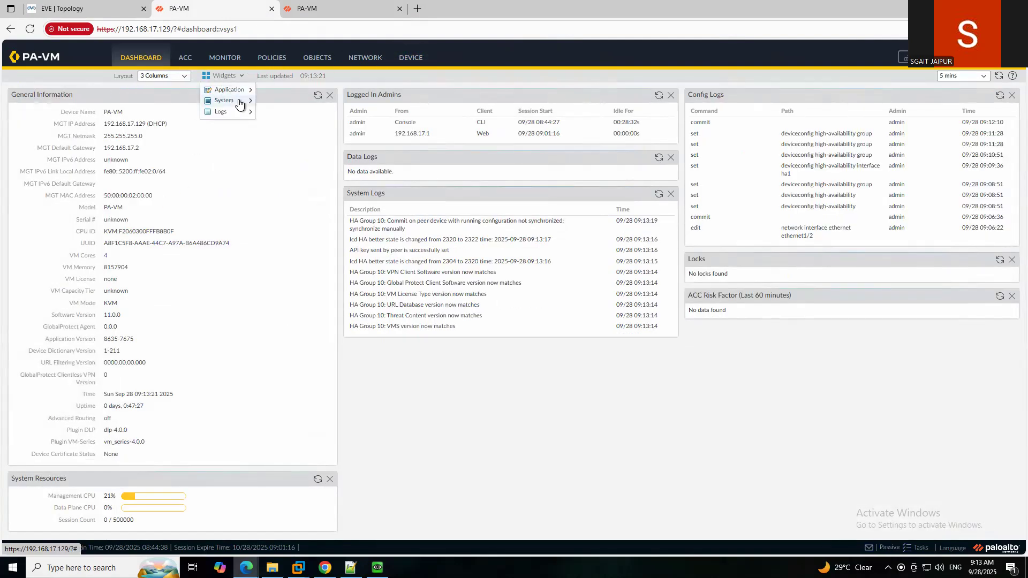
mouse_move(239, 102)
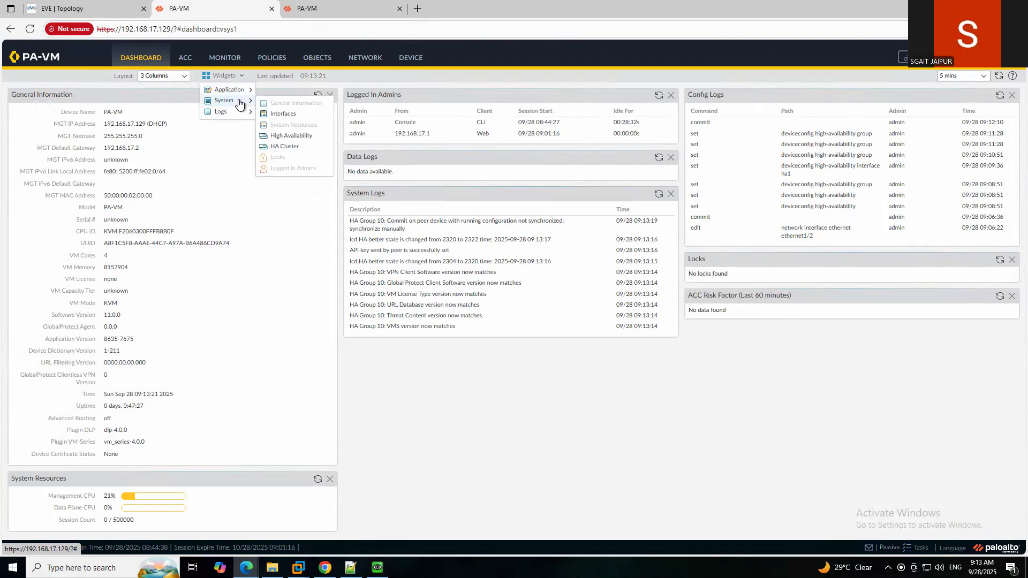
left_click(294, 136)
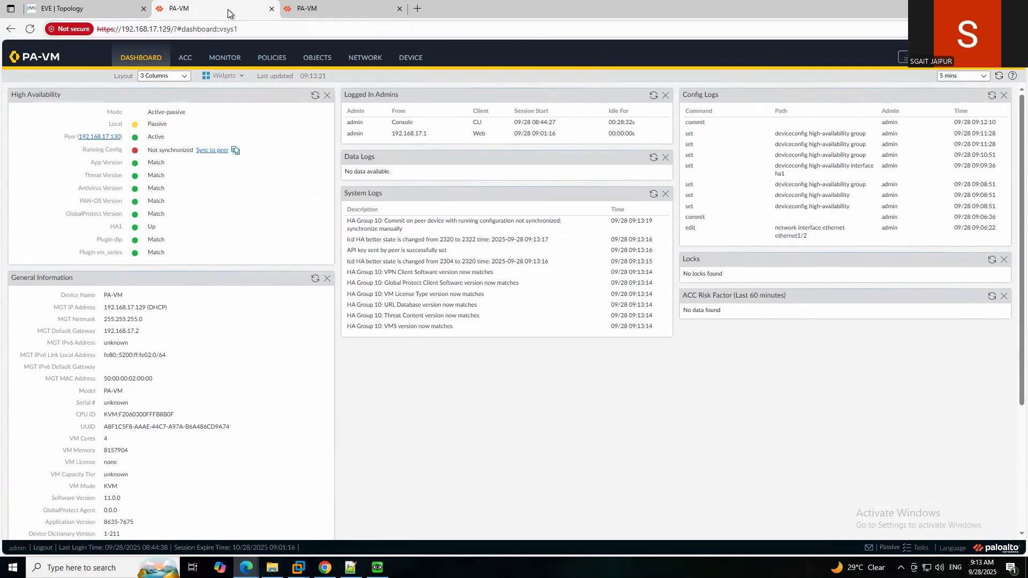
Dismiss the finished commit status report on the .130 firewall.
double_click(827, 5)
left_click(805, 60)
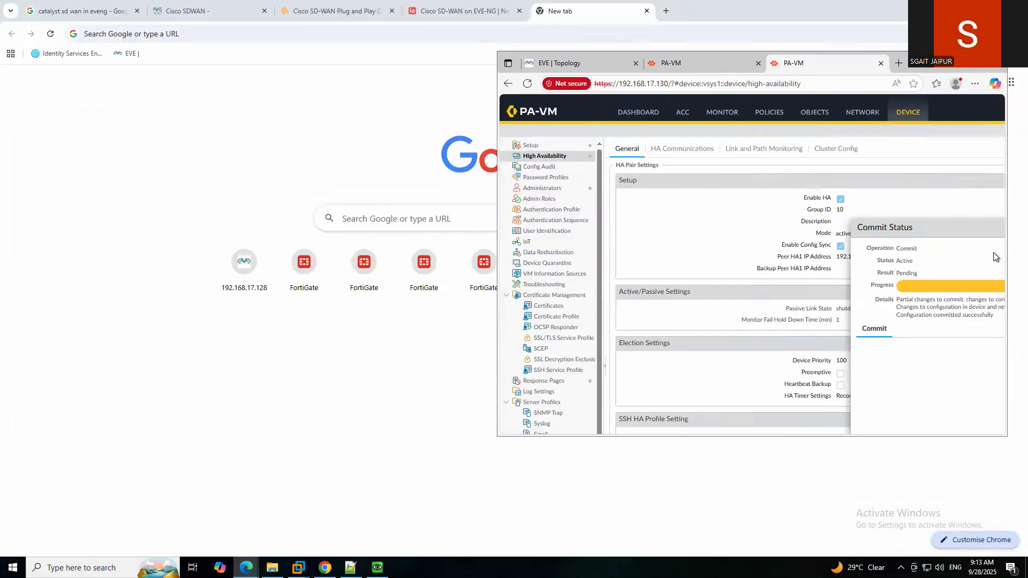
left_click(969, 62)
left_click(646, 415)
Refresh the .129 HA widget, then go to Device > High Availability.
left_click(220, 11)
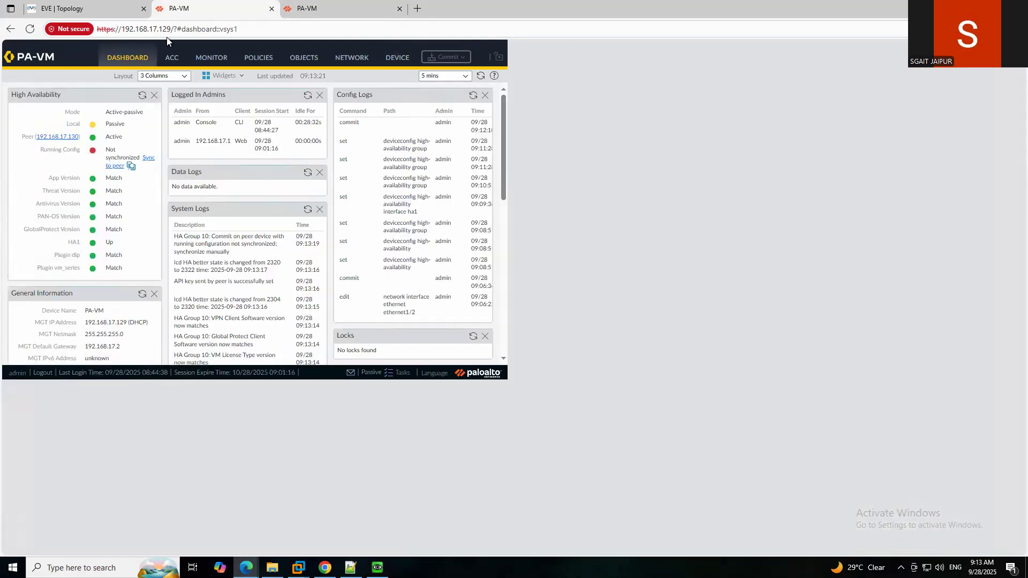
left_click(315, 96)
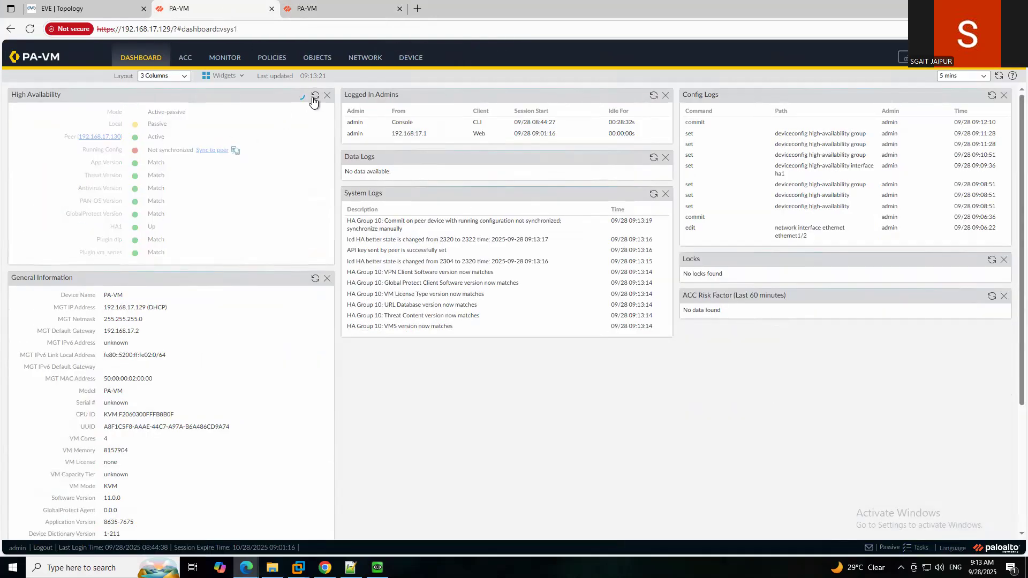
left_click(315, 95)
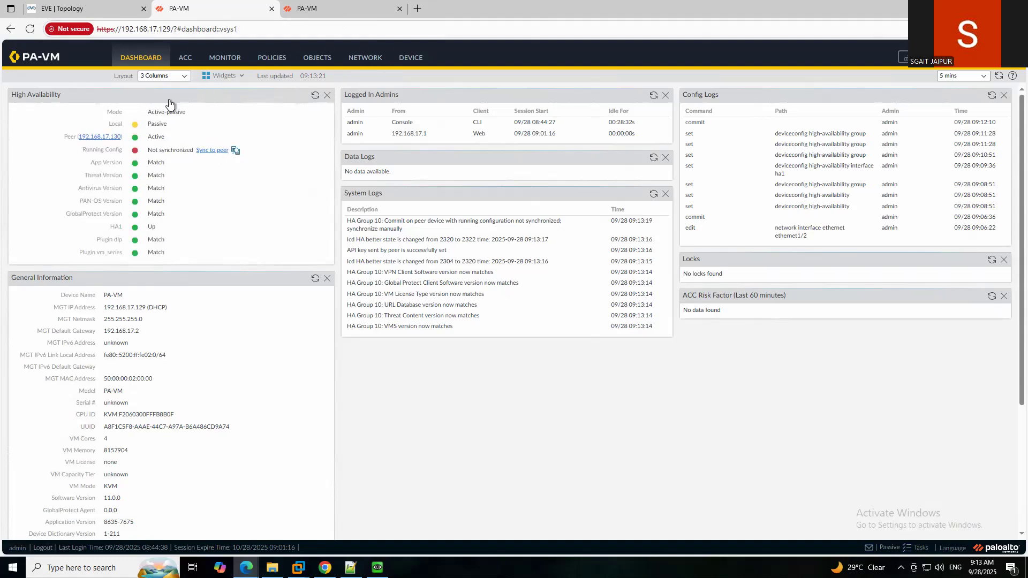
left_click(366, 59)
left_click(409, 58)
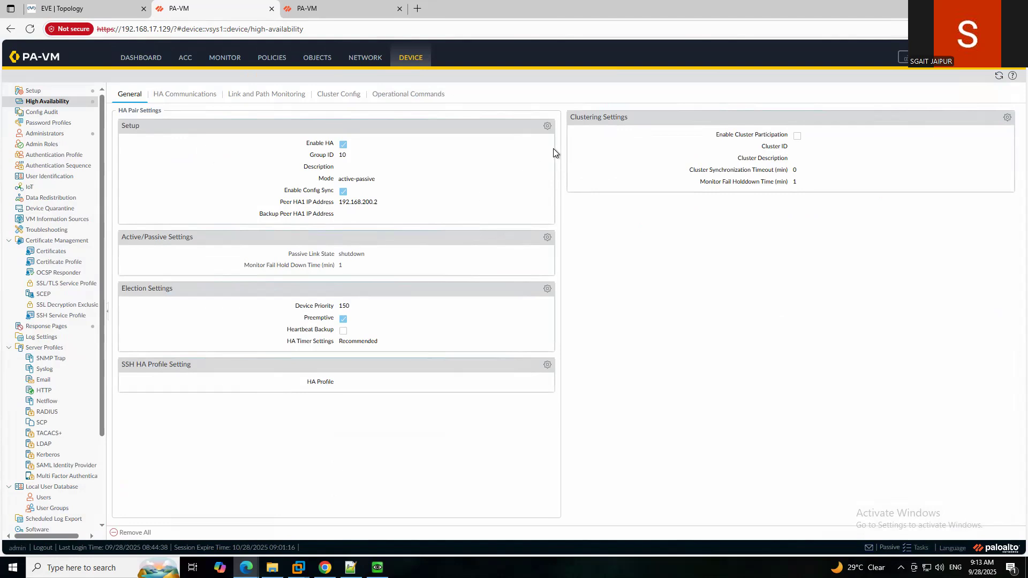
Open and close .129's HA Setup settings unchanged, returning to the dashboard.
left_click(546, 127)
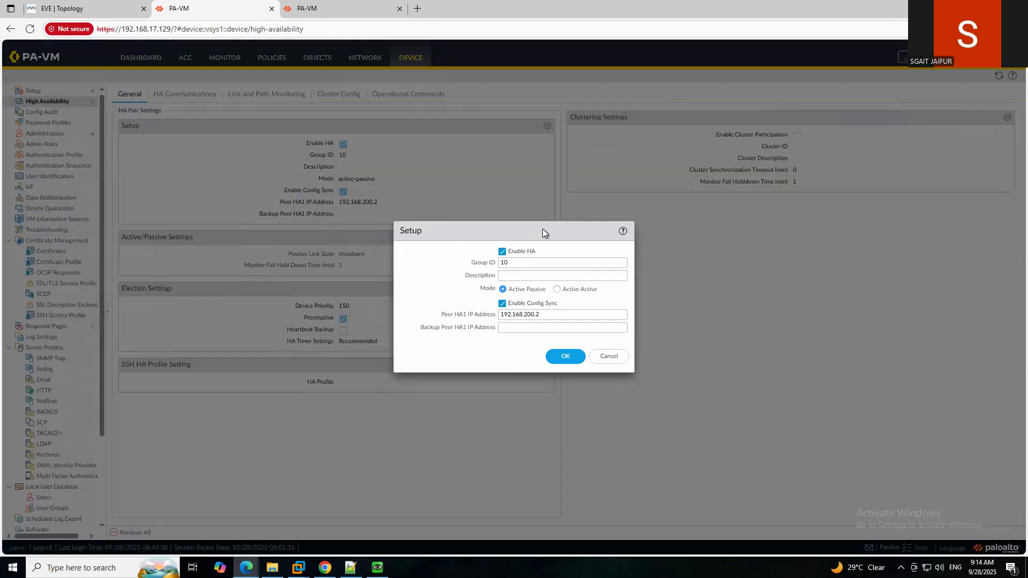
left_click(557, 357)
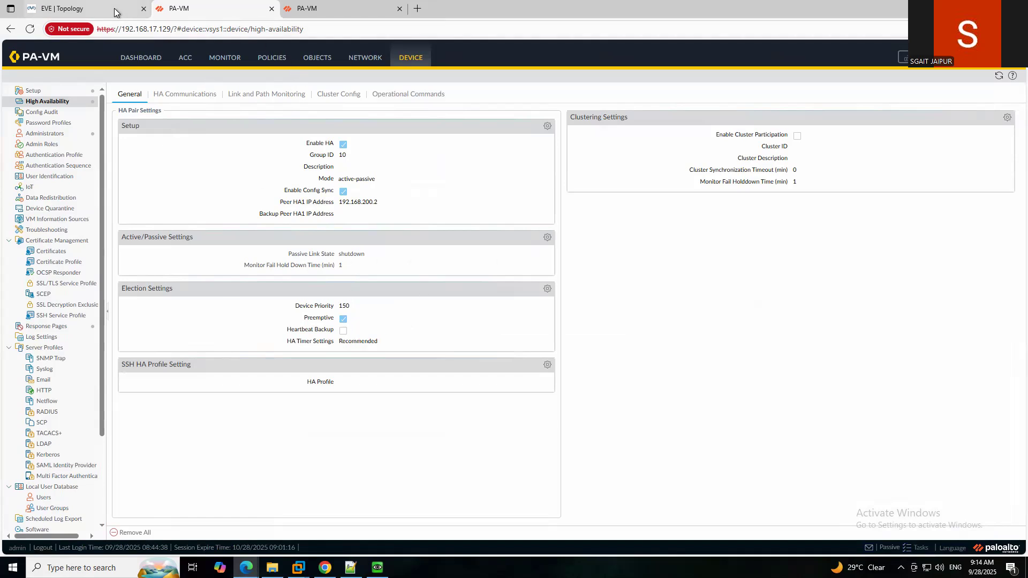
left_click(141, 57)
Refresh the HA widget and Sync to peer, confirming the peer configuration overwrite.
left_click(315, 95)
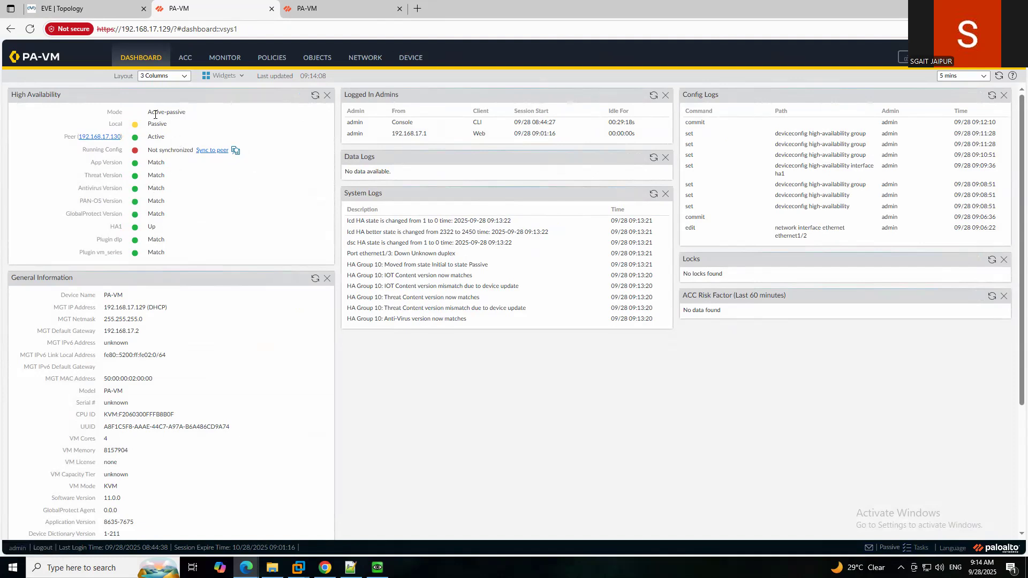
left_click(207, 151)
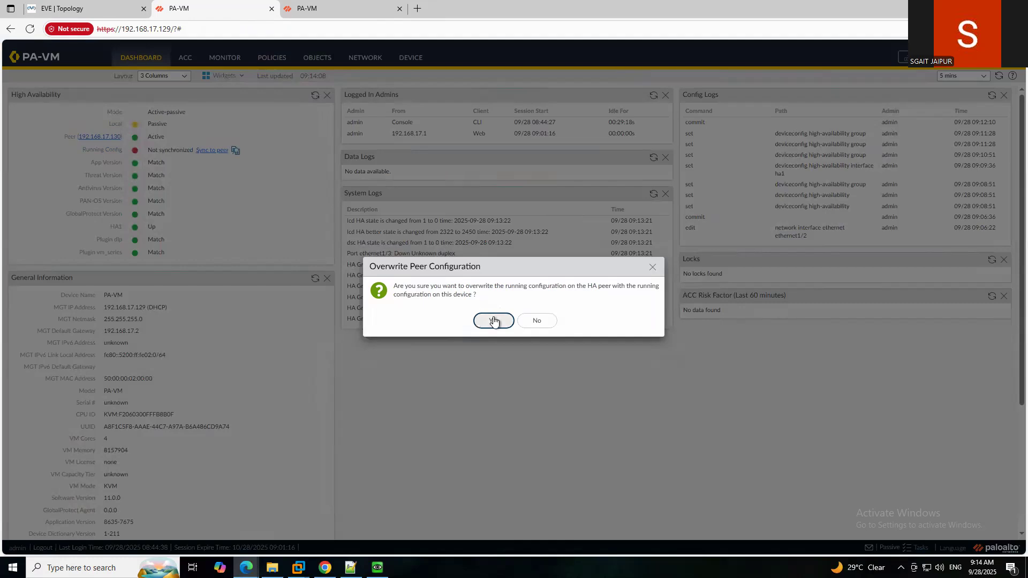
left_click(494, 321)
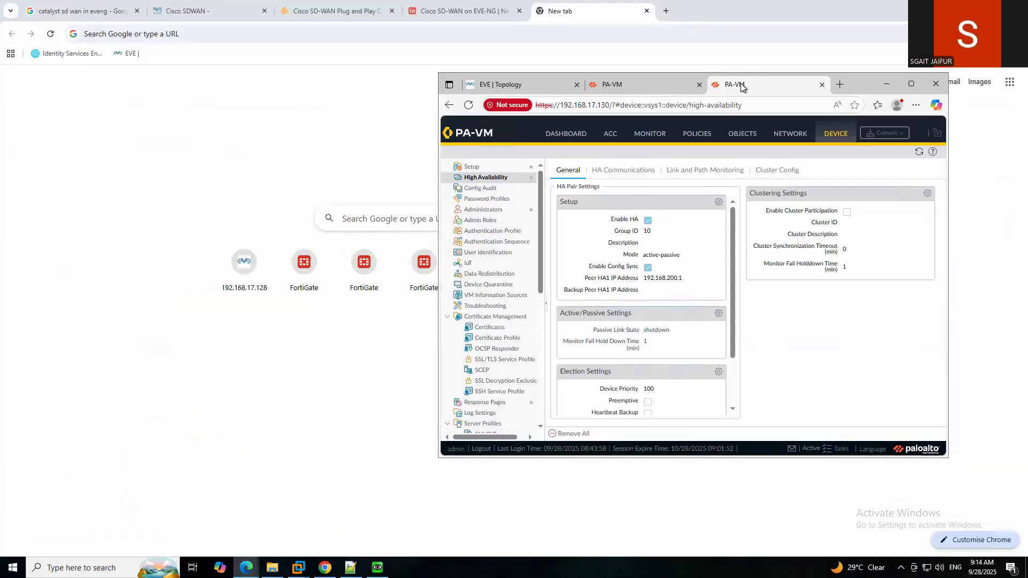
Add the System > High Availability widget to the .130 firewall's dashboard.
left_click(911, 84)
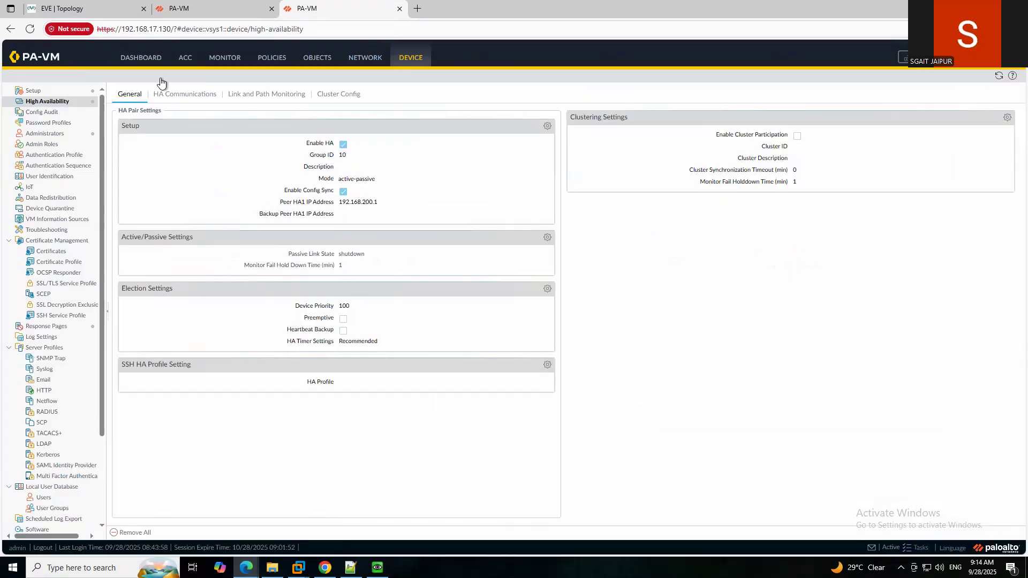
left_click(149, 62)
left_click(231, 77)
left_click(242, 99)
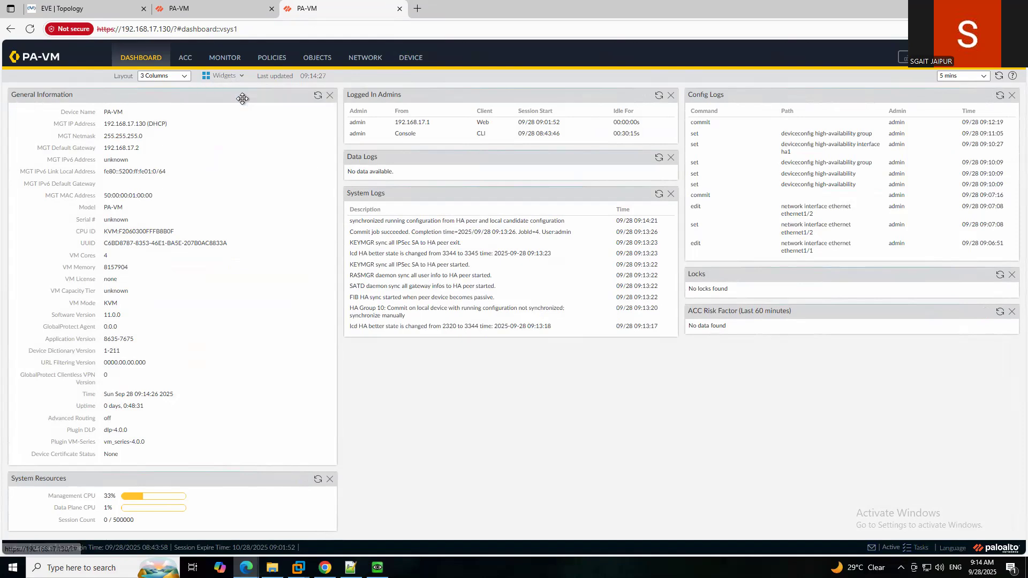
left_click(232, 77)
mouse_move(236, 100)
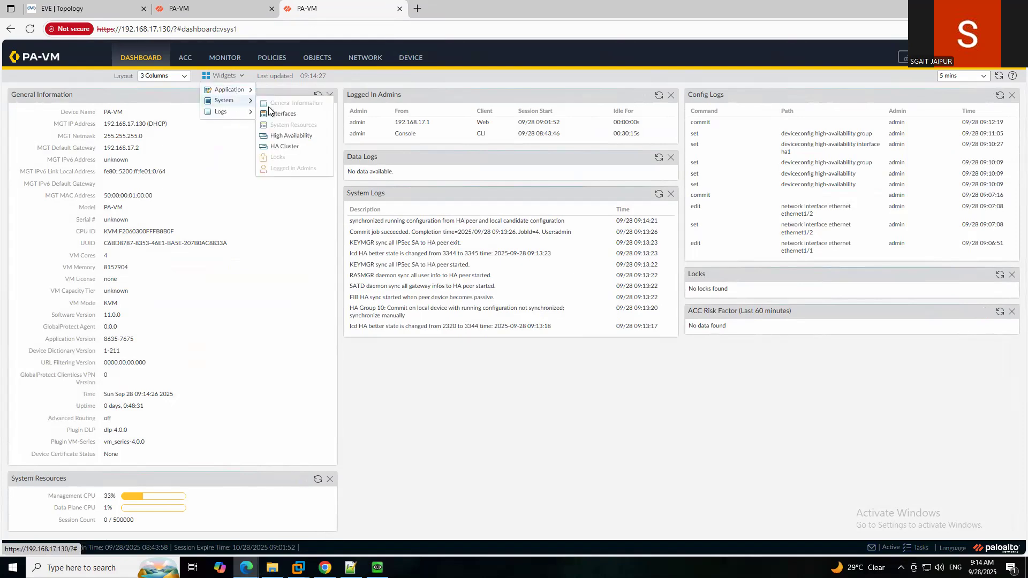
left_click(291, 135)
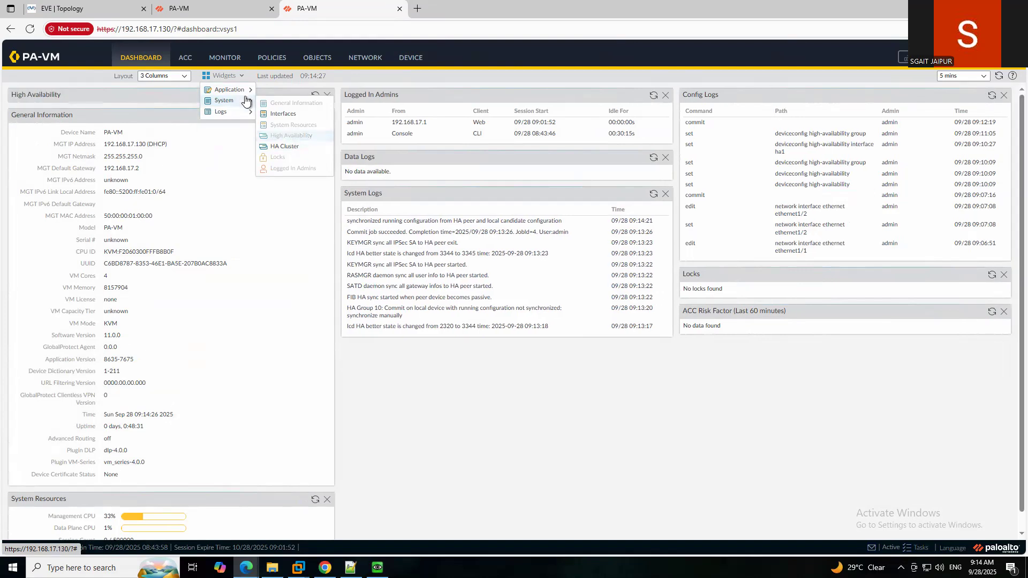
left_click(217, 211)
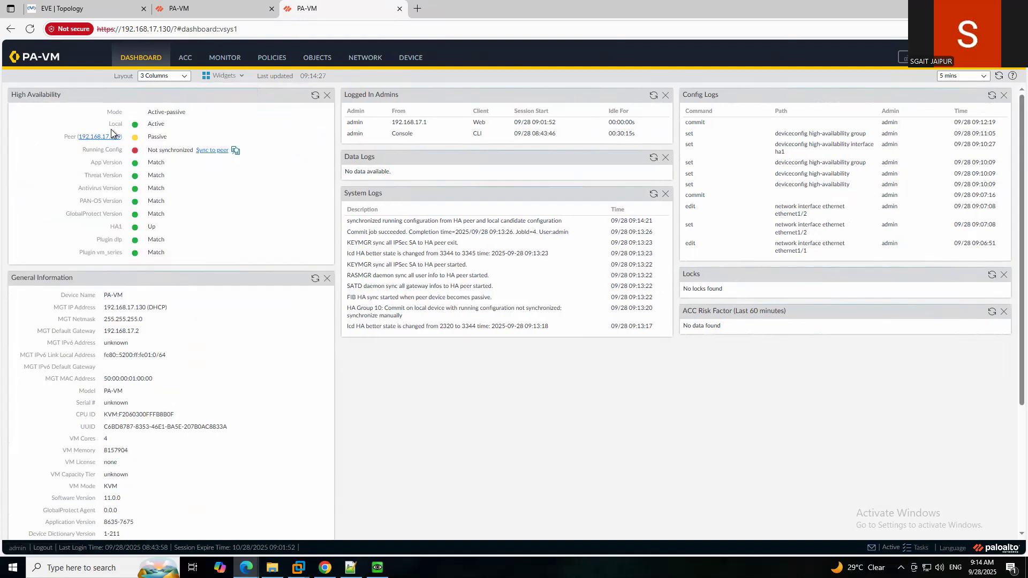
Open .130's Election Settings, toggle Preemptive on and off, and cancel without saving.
left_click(415, 59)
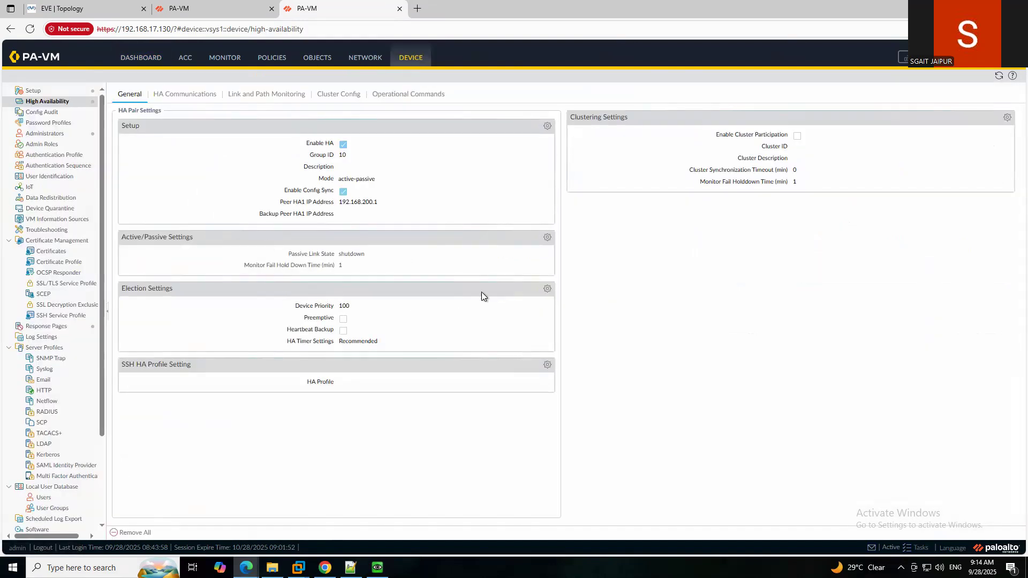
left_click(547, 288)
left_click(521, 285)
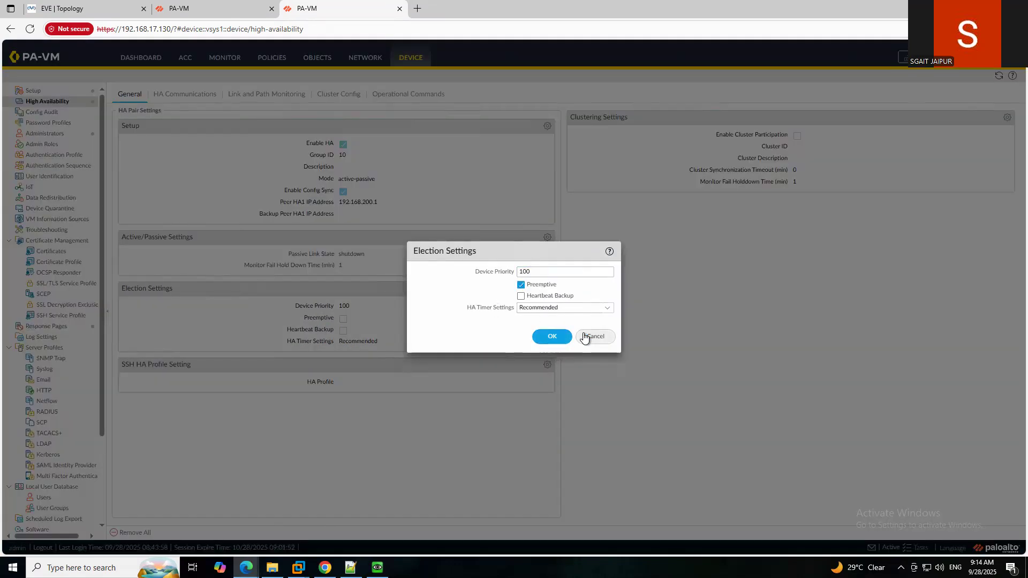
left_click(521, 285)
left_click(589, 338)
left_click(219, 4)
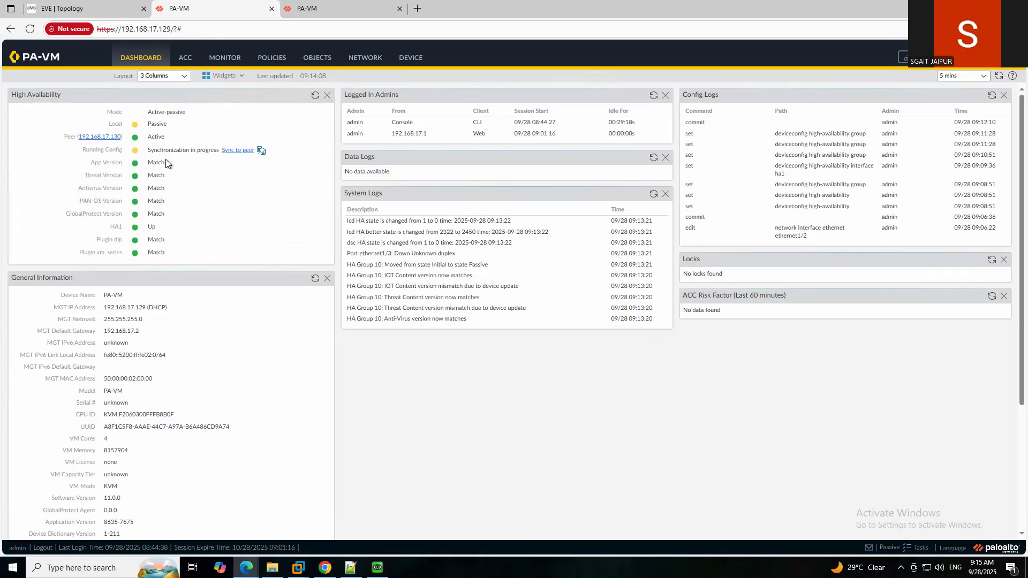
On .130's dashboard, compare running configuration with the peer's, then open High Availability settings.
left_click(333, 9)
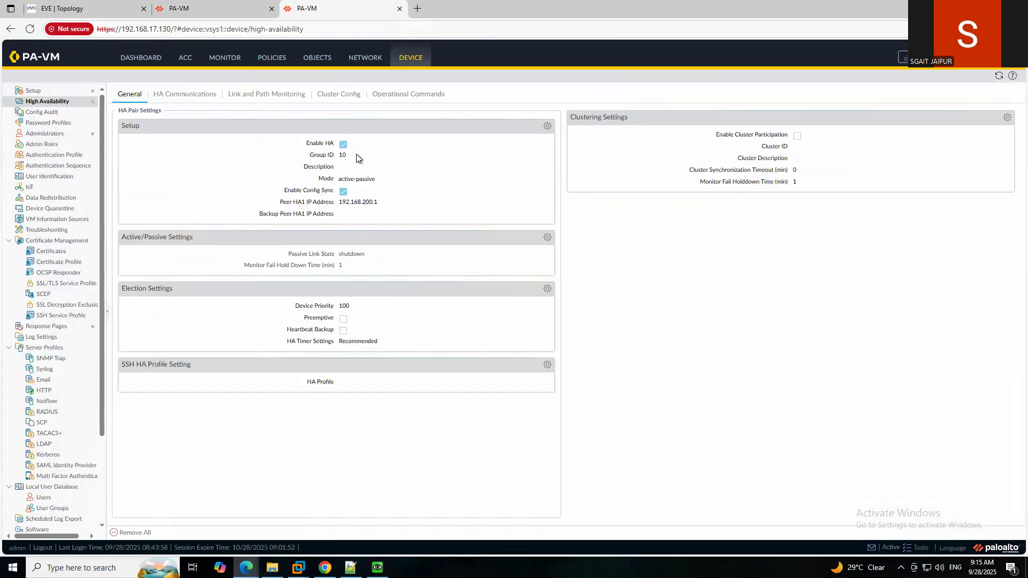
left_click(126, 60)
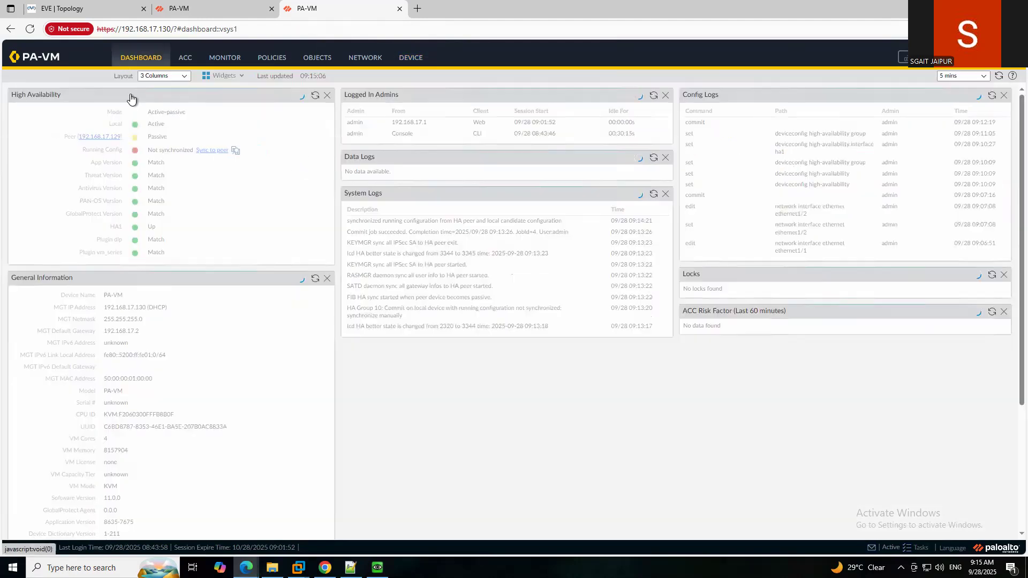
left_click(234, 152)
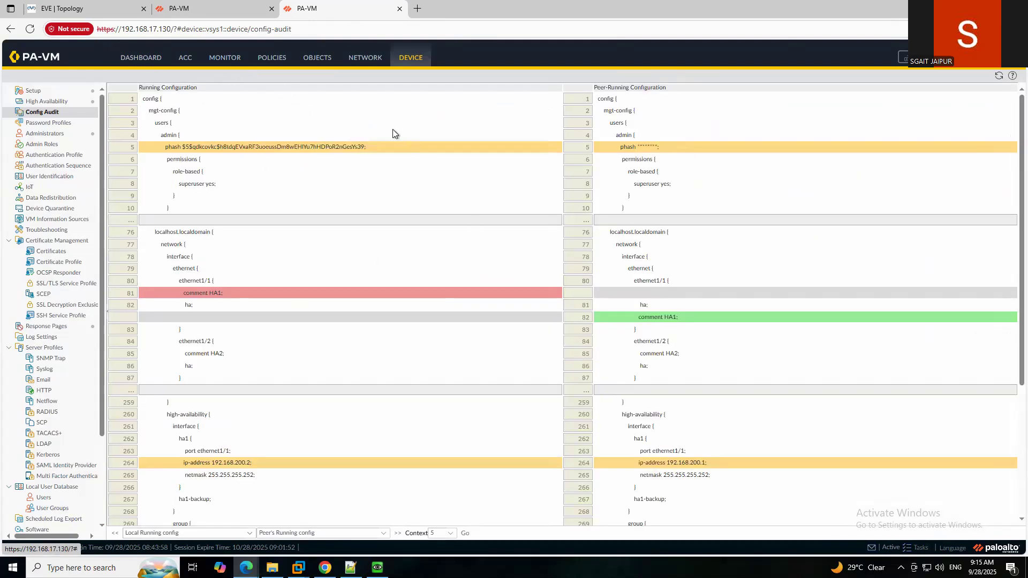
left_click(151, 59)
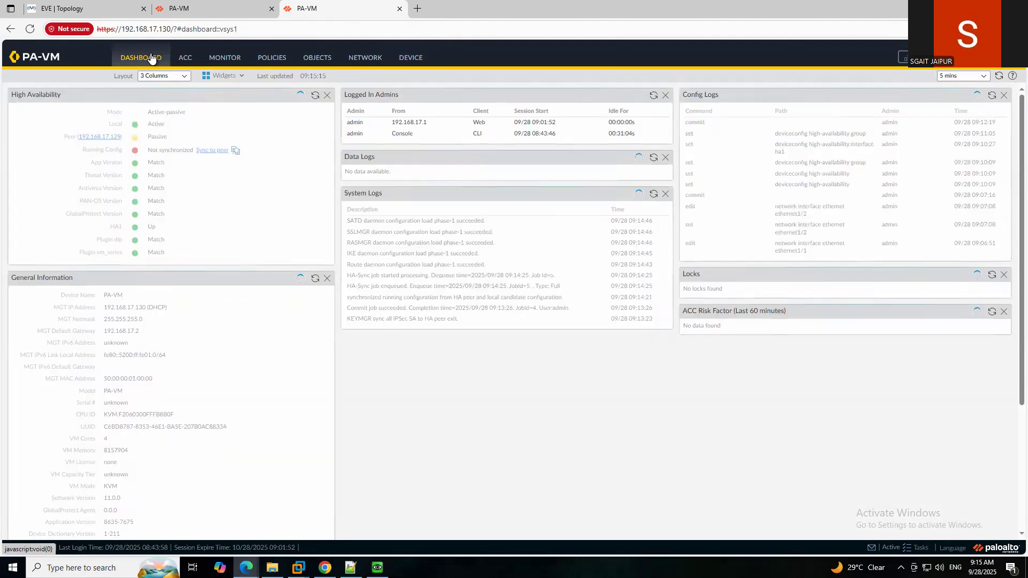
left_click(236, 152)
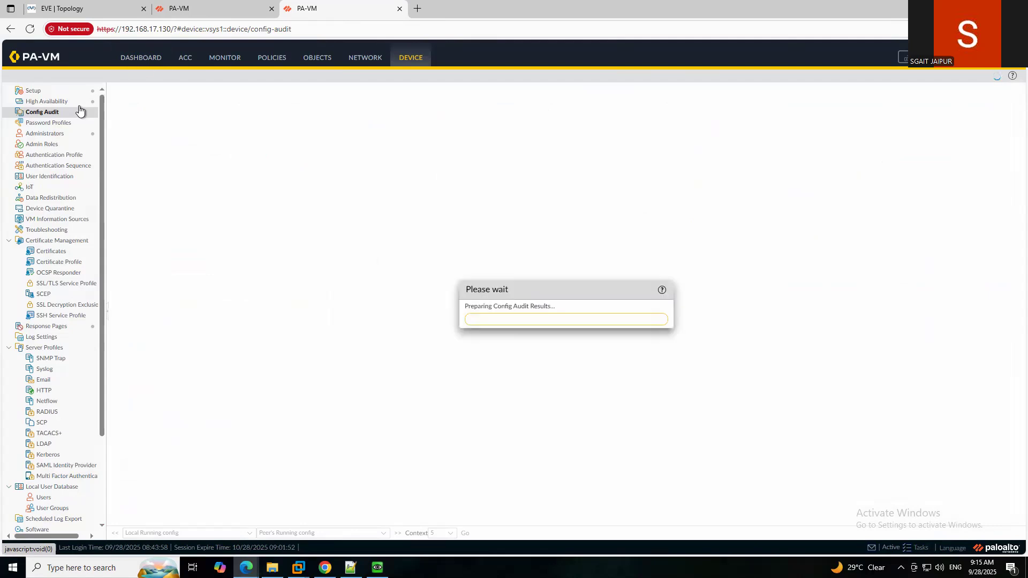
left_click(50, 102)
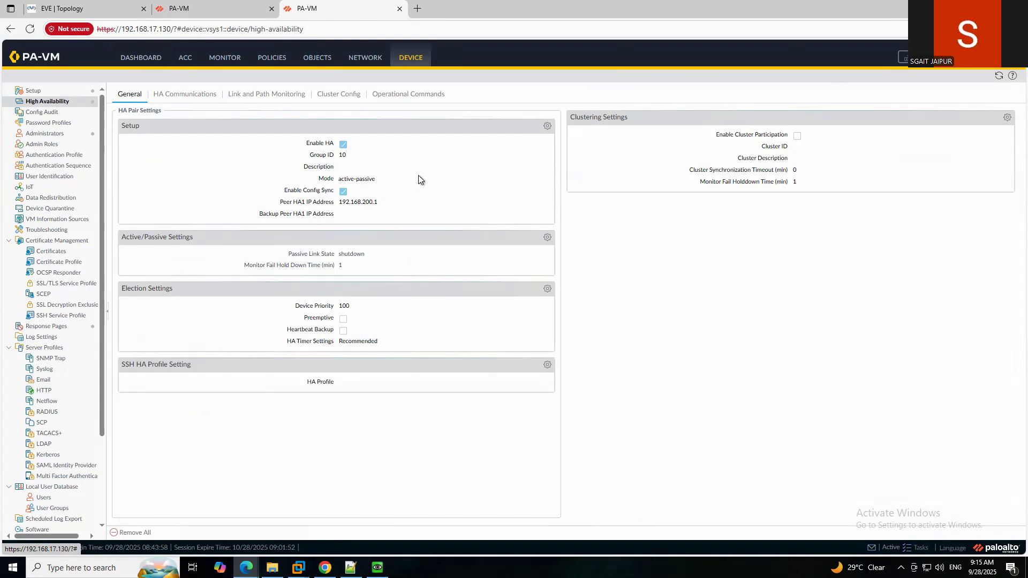
left_click(211, 7)
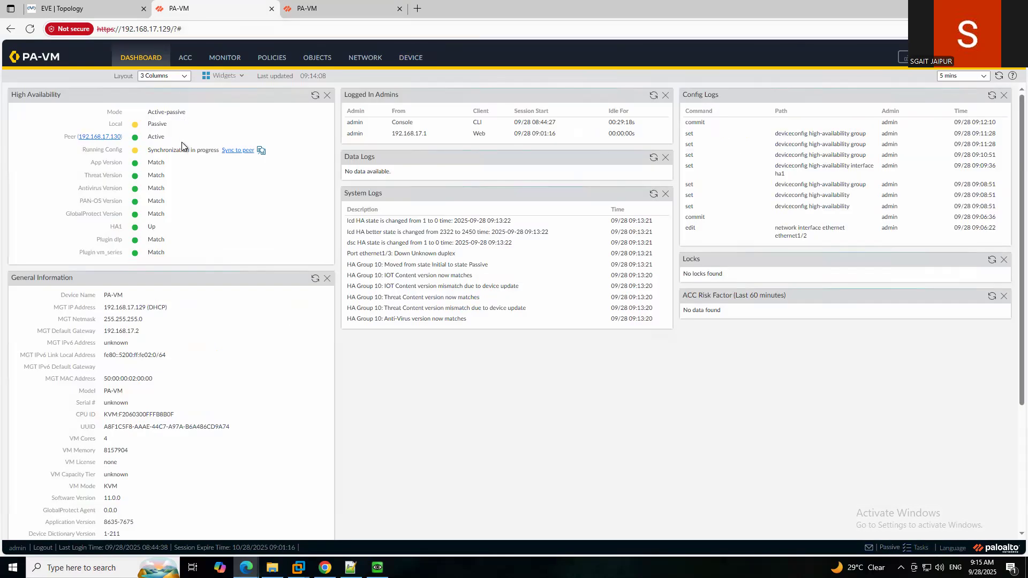
left_click(315, 96)
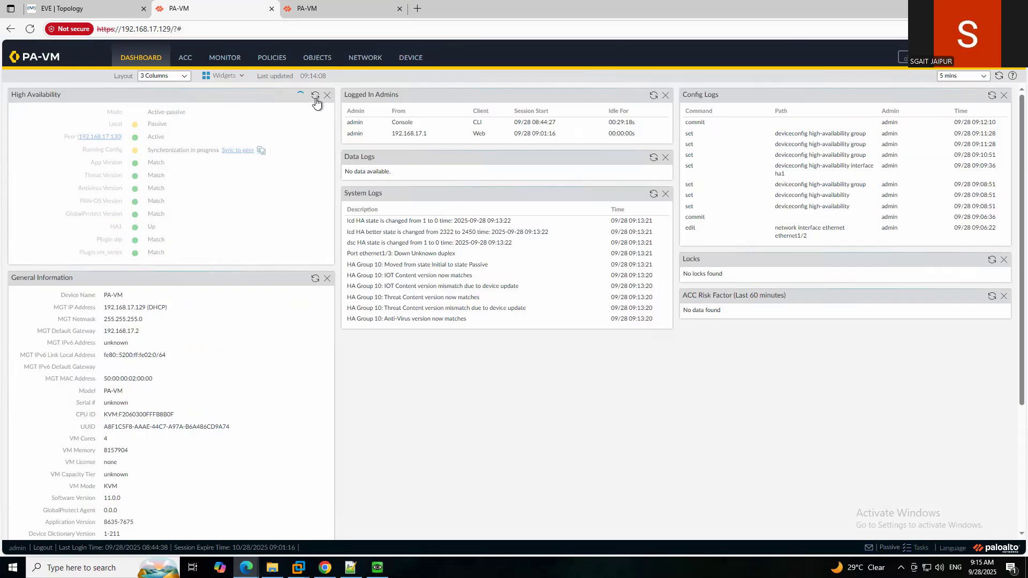
left_click(332, 8)
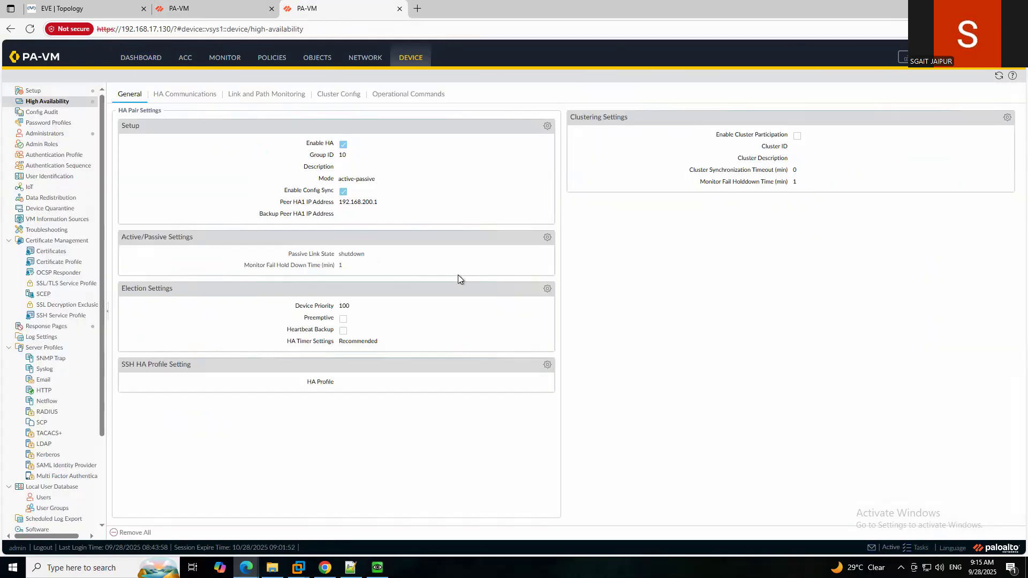
left_click(548, 288)
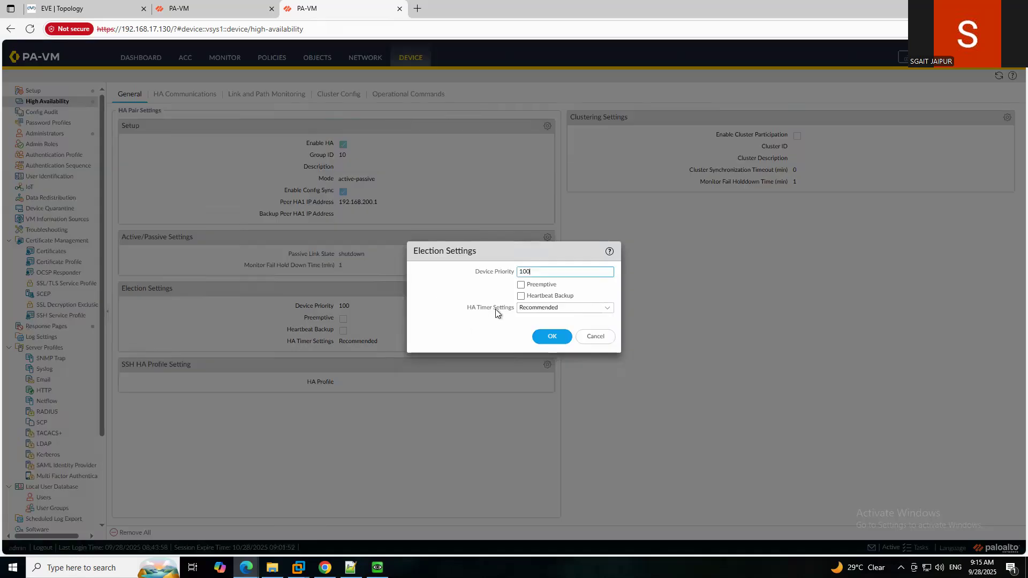
left_click(521, 285)
left_click(552, 337)
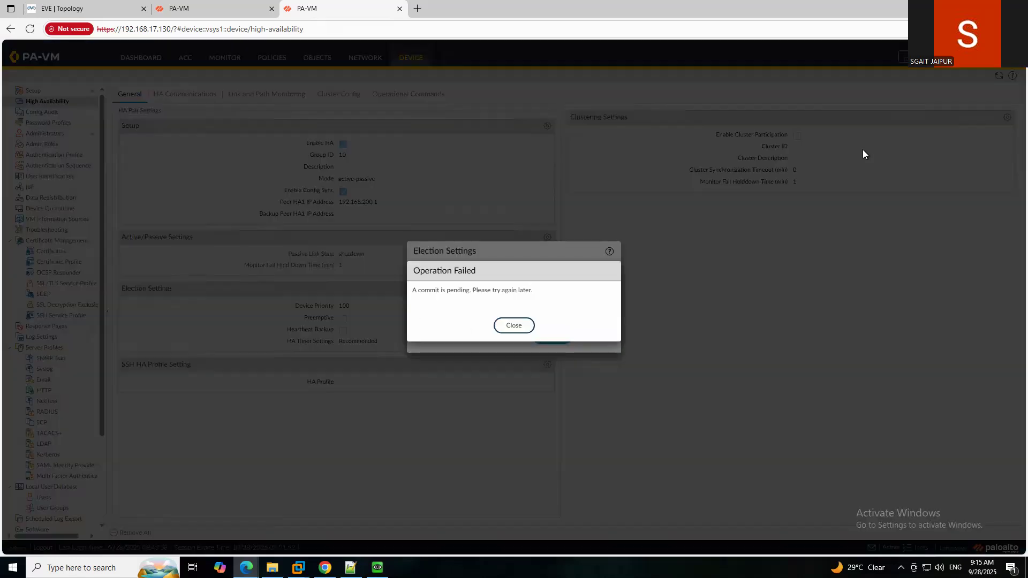
left_click(514, 325)
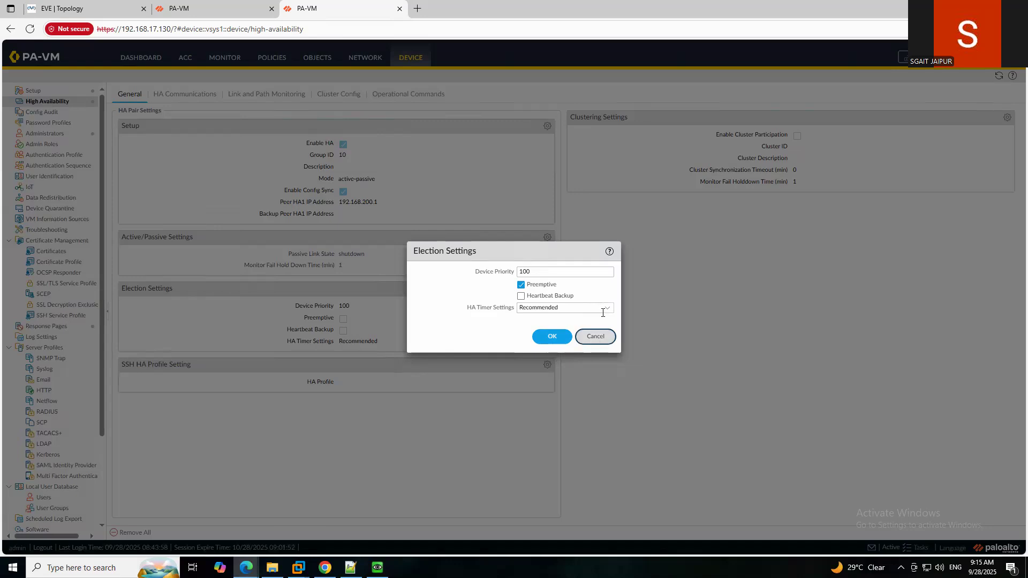
left_click(520, 285)
left_click(595, 337)
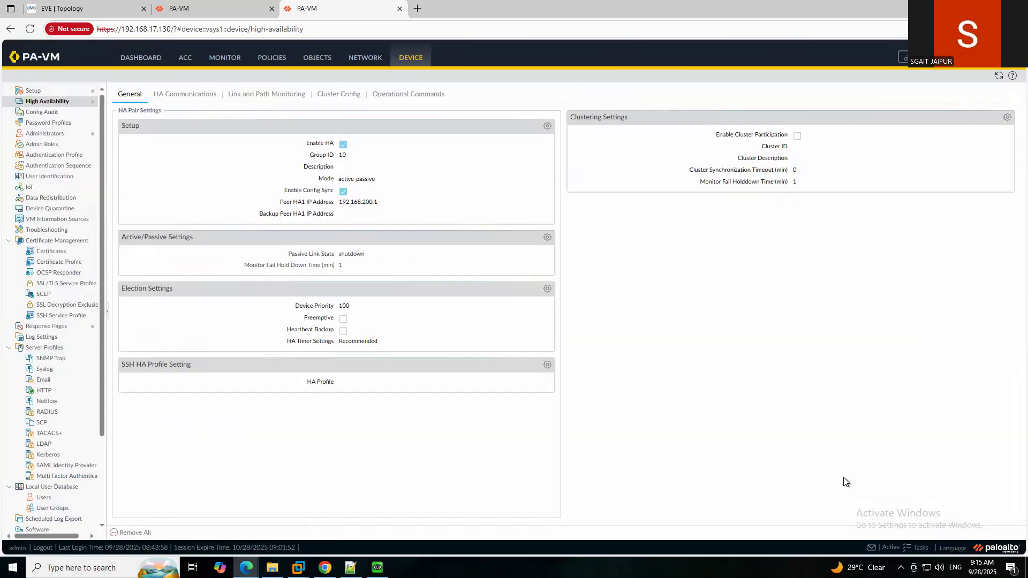
left_click(917, 548)
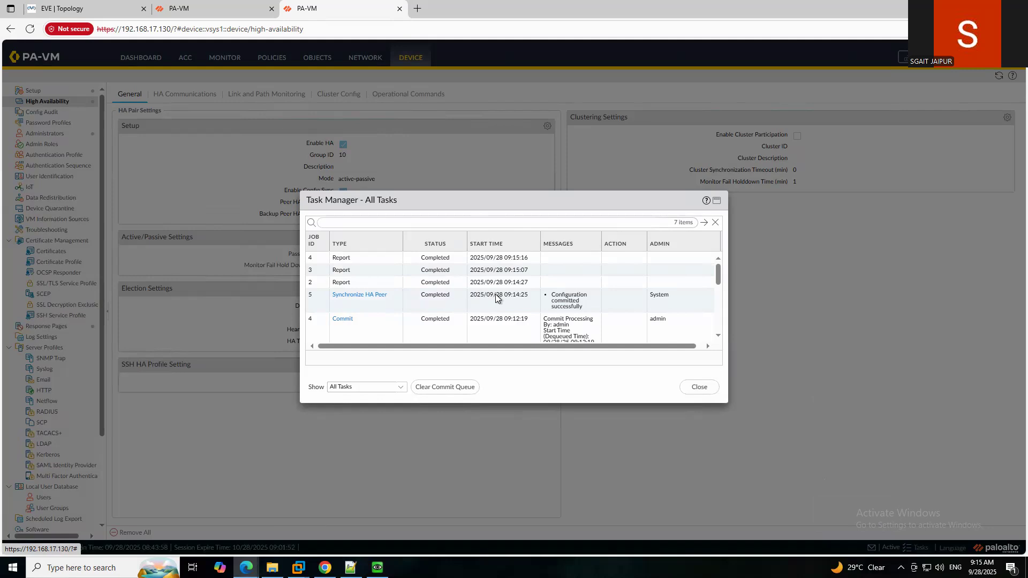
left_click(699, 391)
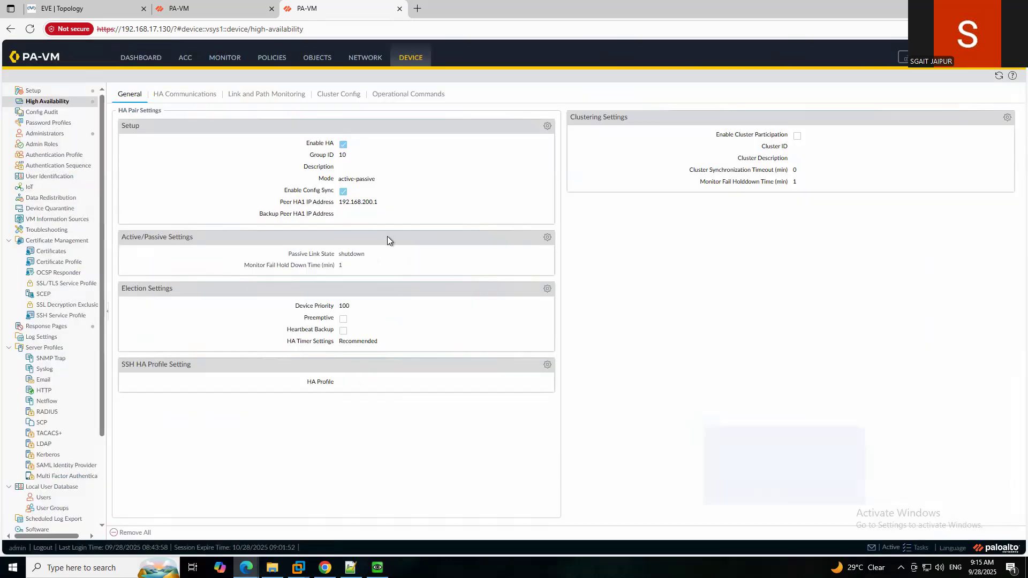
Refresh the .129 HA widget and confirm the local firewall is Passive.
left_click(213, 12)
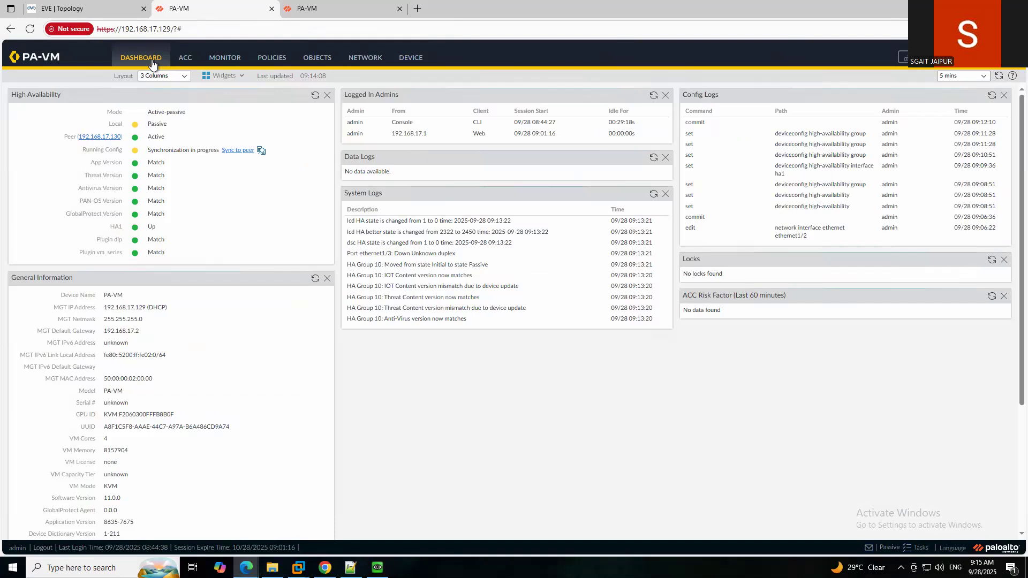
left_click(315, 96)
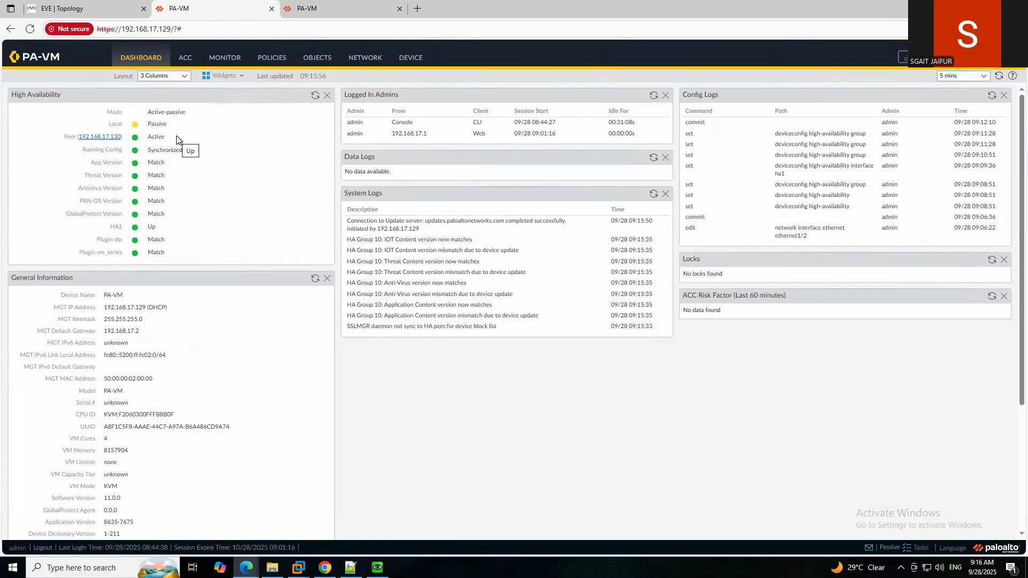
left_click_drag(146, 125, 173, 130)
left_click(198, 140)
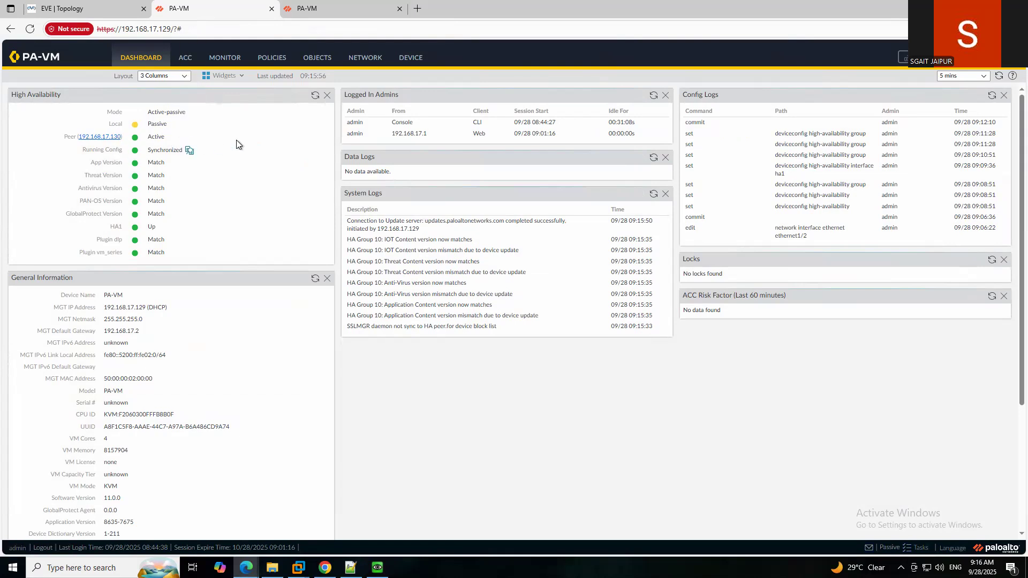
Open the .130 dashboard and confirm it is Active with its peer Passive.
left_click(345, 12)
left_click(138, 58)
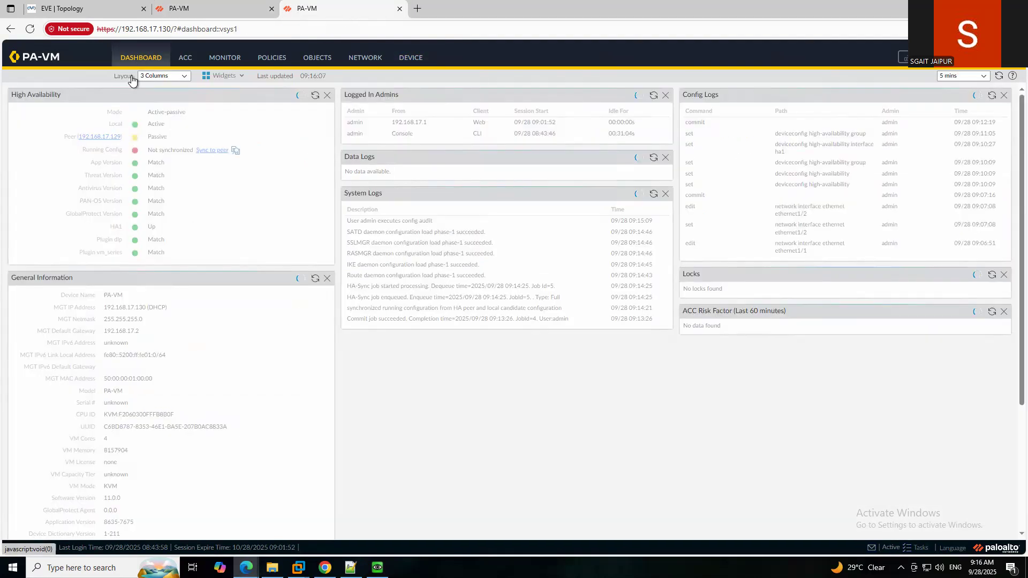
left_click_drag(148, 137, 167, 137)
left_click(163, 123)
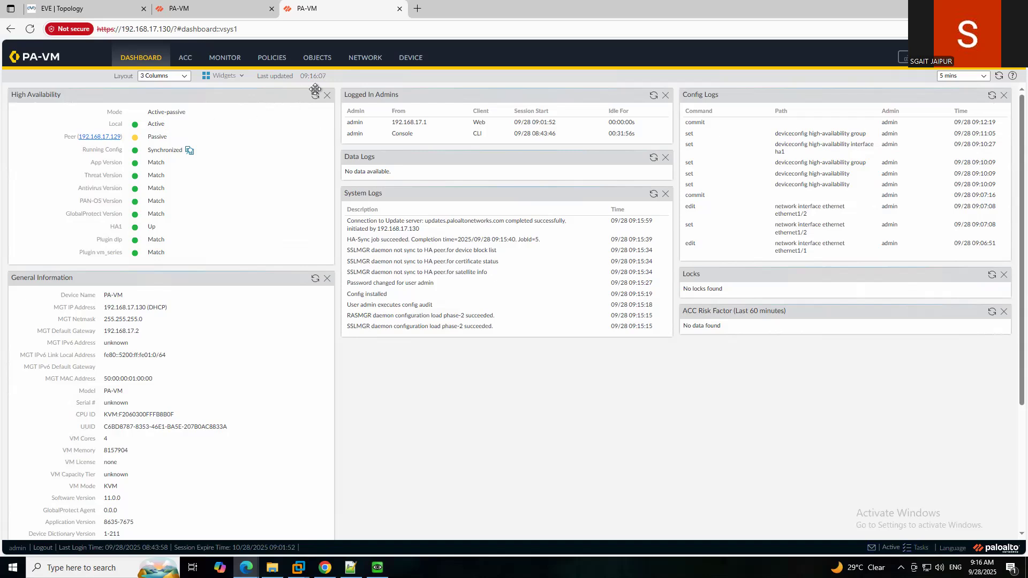
Enable Preemptive in the .130 firewall's HA Election Settings.
left_click(410, 59)
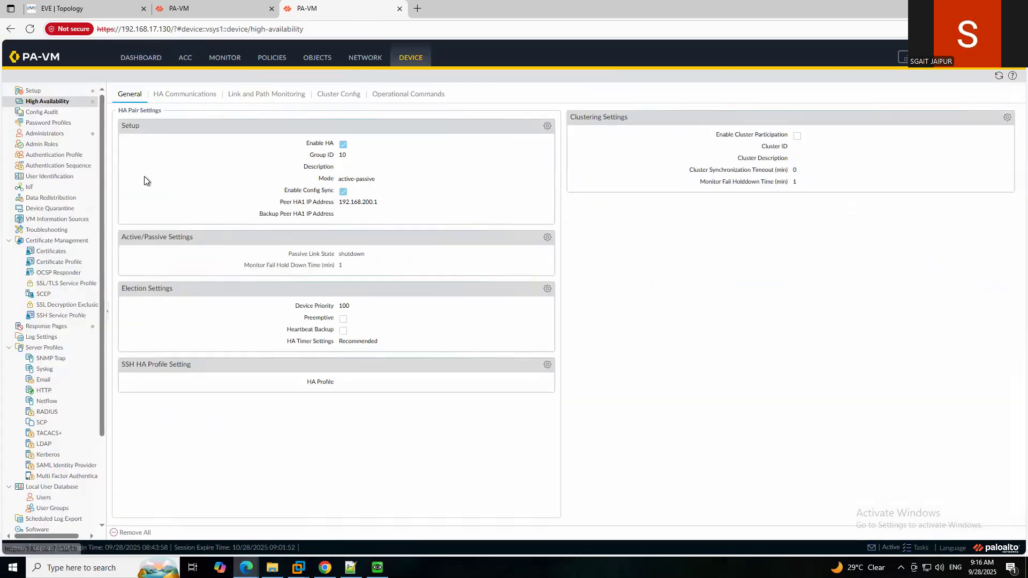
left_click(547, 290)
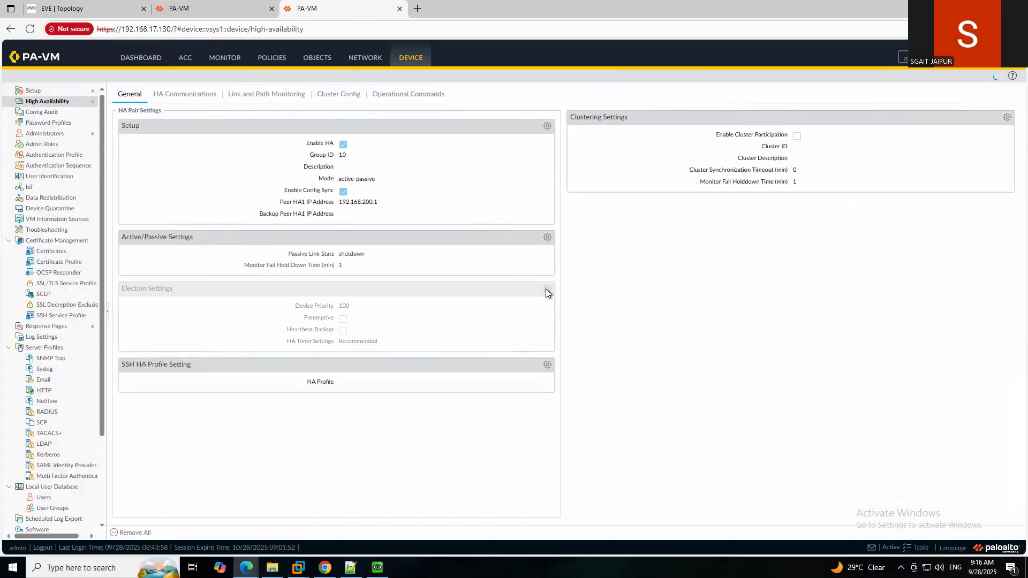
left_click(521, 285)
left_click(551, 337)
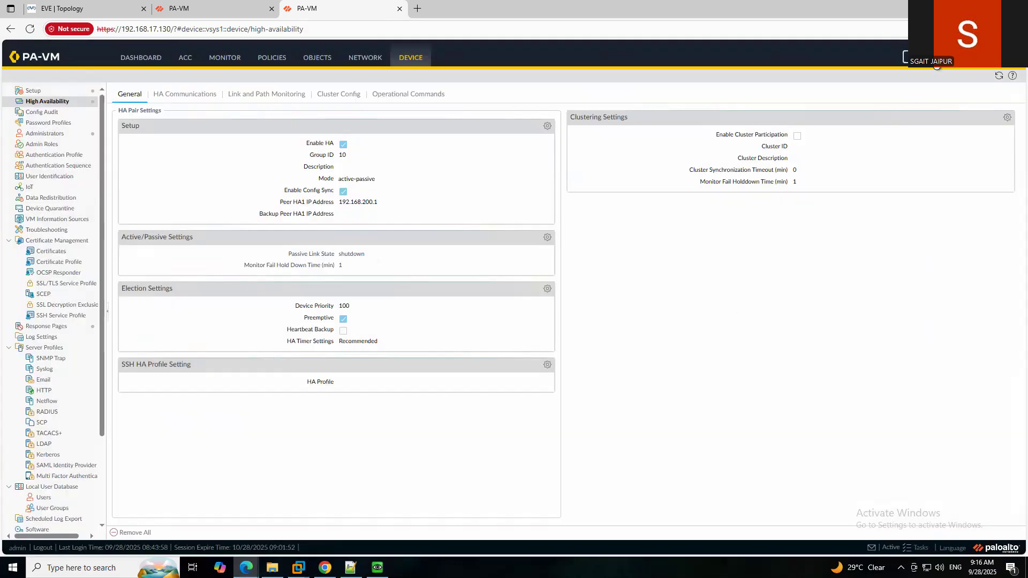
Commit the preemption change on .130 and close the successful Commit Status.
left_click(916, 58)
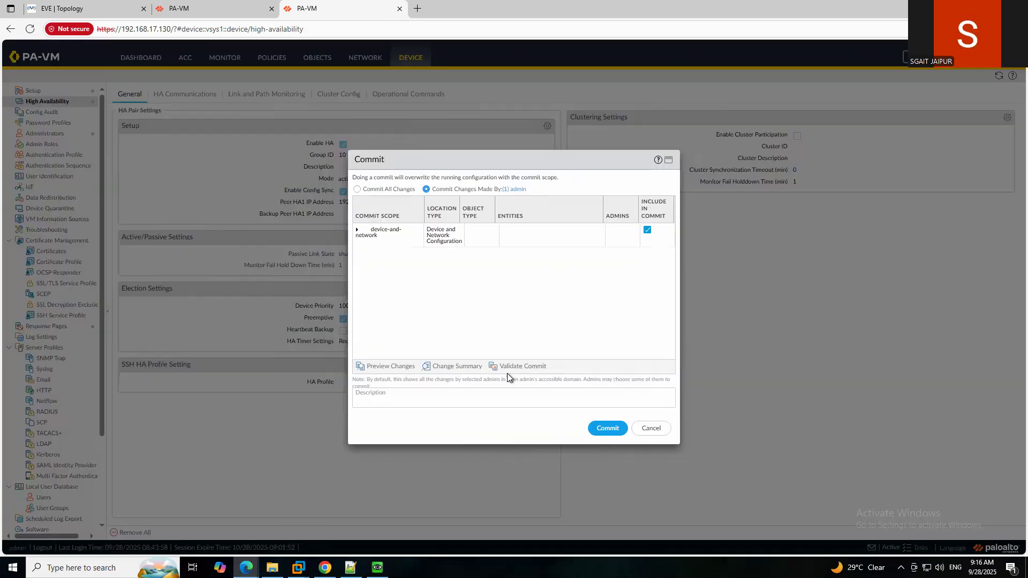
left_click(609, 429)
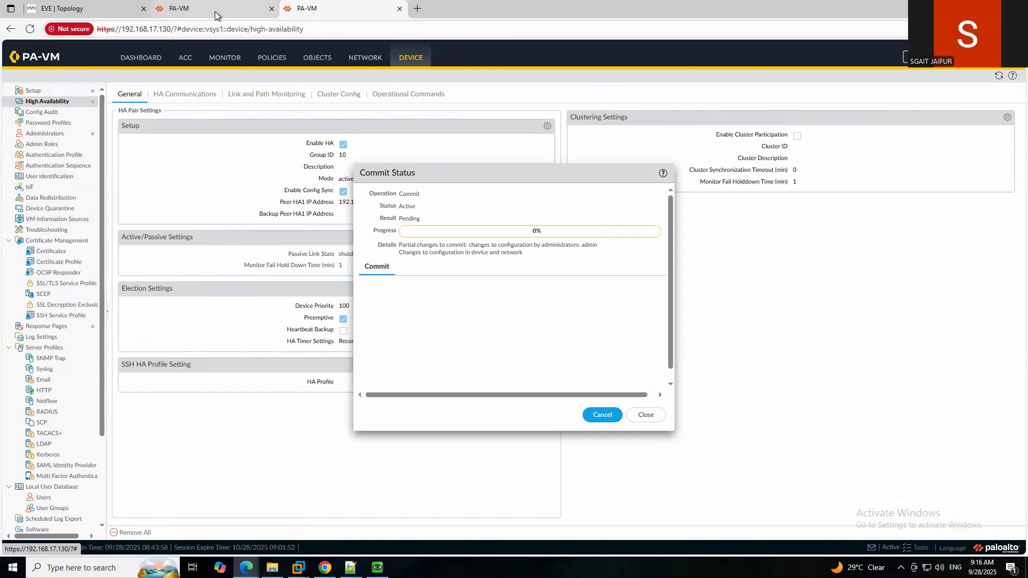
left_click_drag(432, 170, 528, 154)
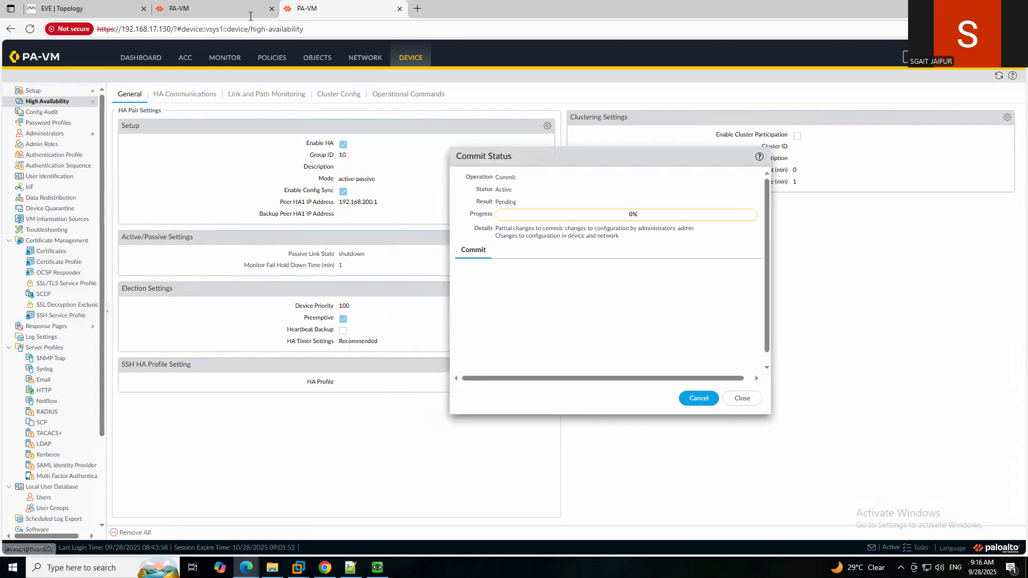
left_click(224, 9)
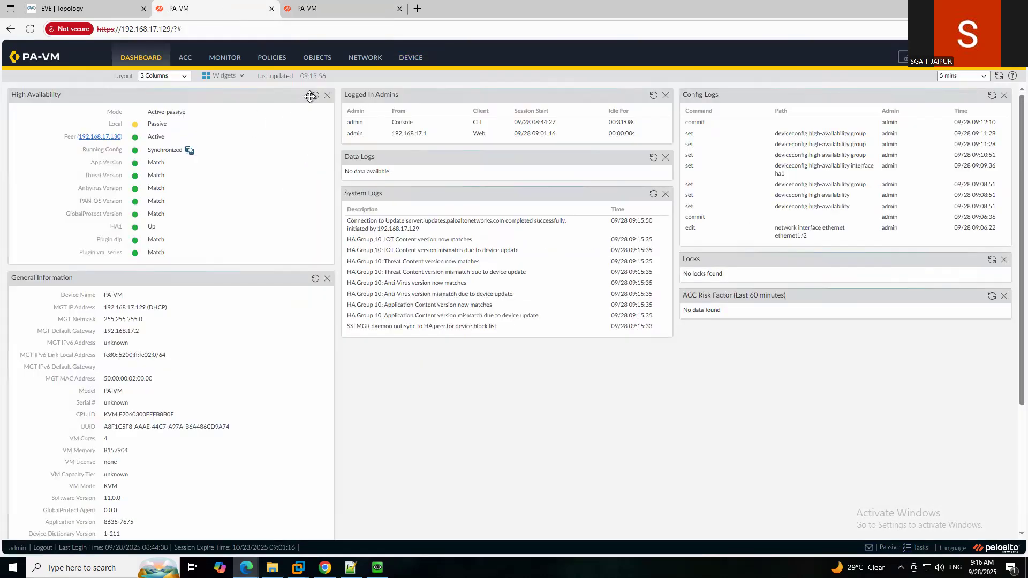
left_click(320, 11)
left_click_drag(580, 158, 569, 156)
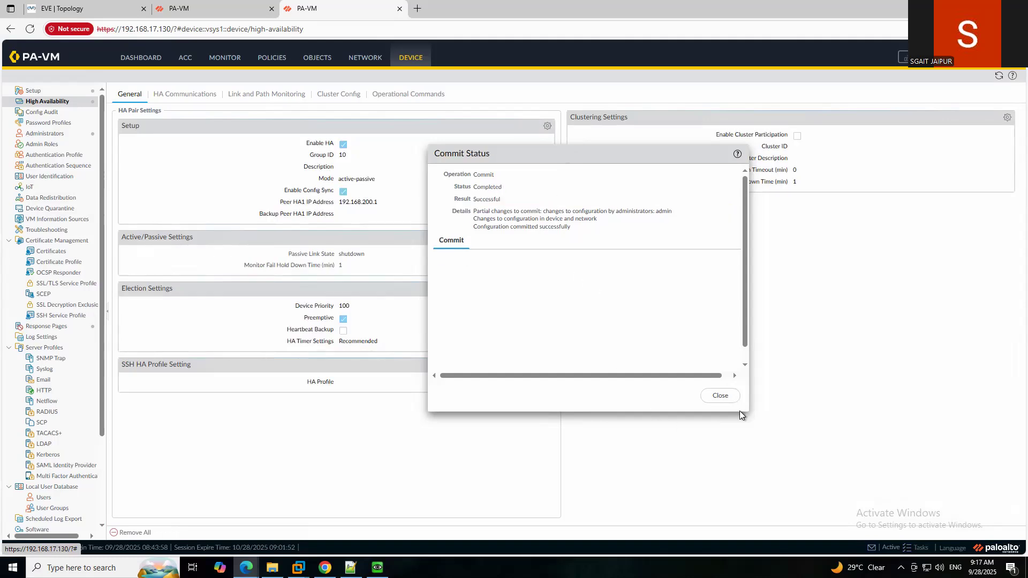
left_click(723, 396)
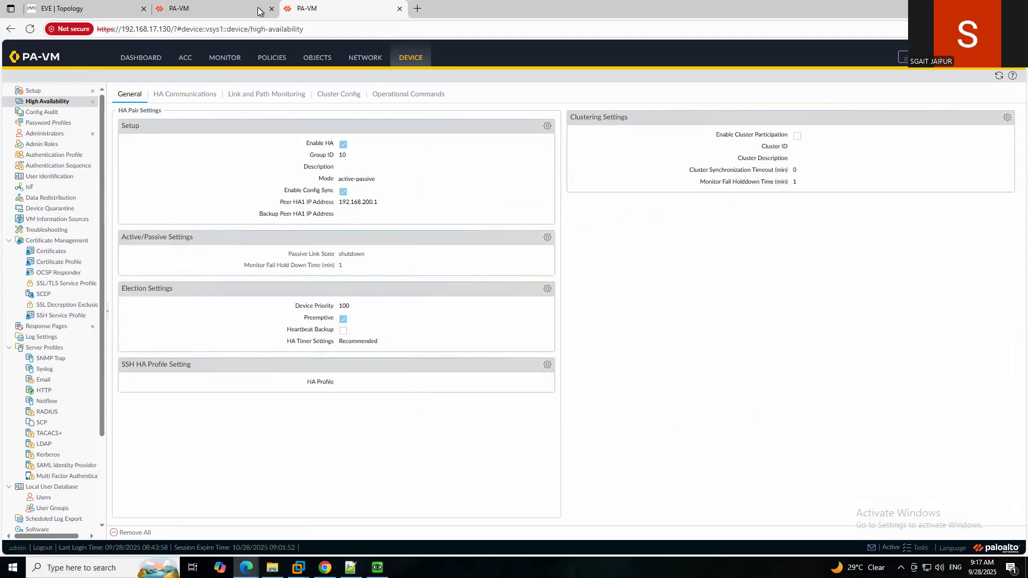
Refresh the .129 HA widget repeatedly to confirm it is Passive with an Active peer.
left_click(239, 4)
left_click(313, 98)
left_click(313, 97)
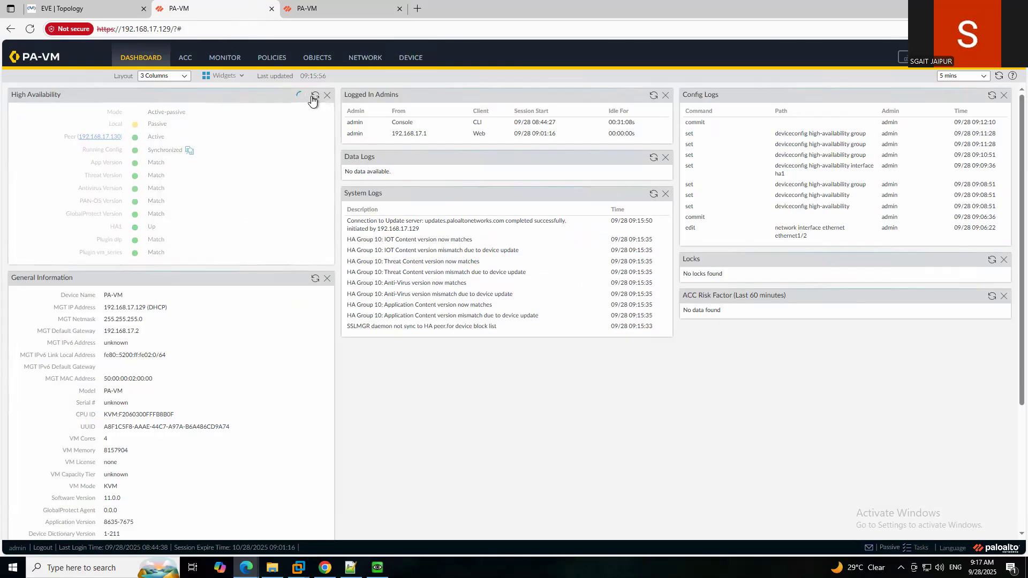
left_click(312, 97)
left_click(312, 97)
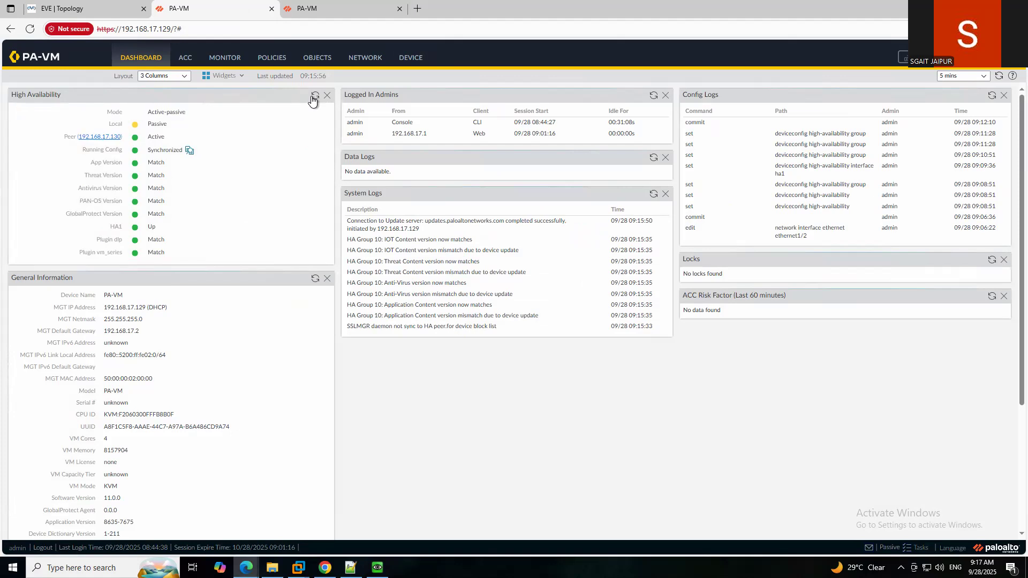
left_click(312, 99)
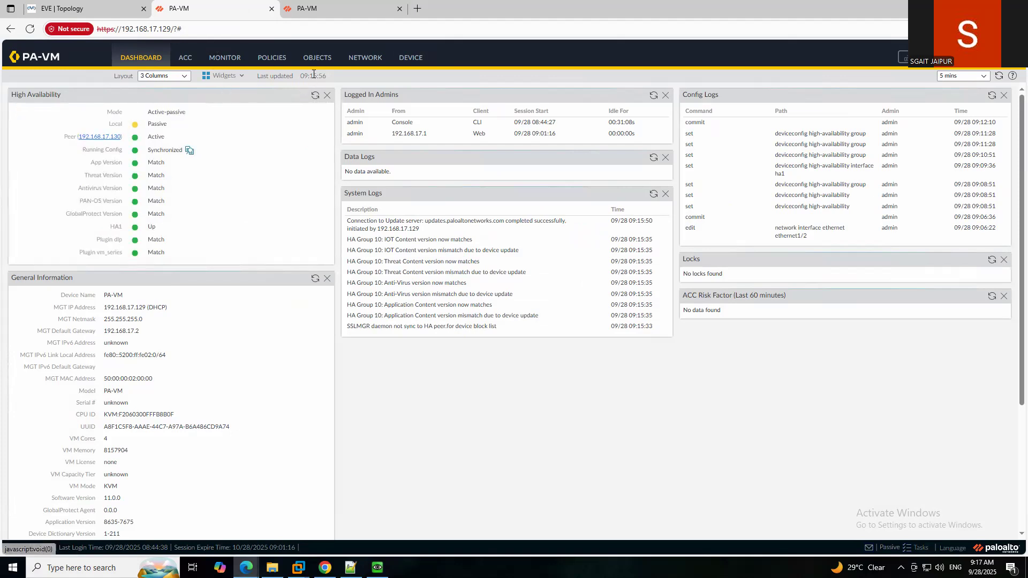
Review .129's HA general and link settings, compare with .130, then reopen .129's HA settings.
left_click(399, 59)
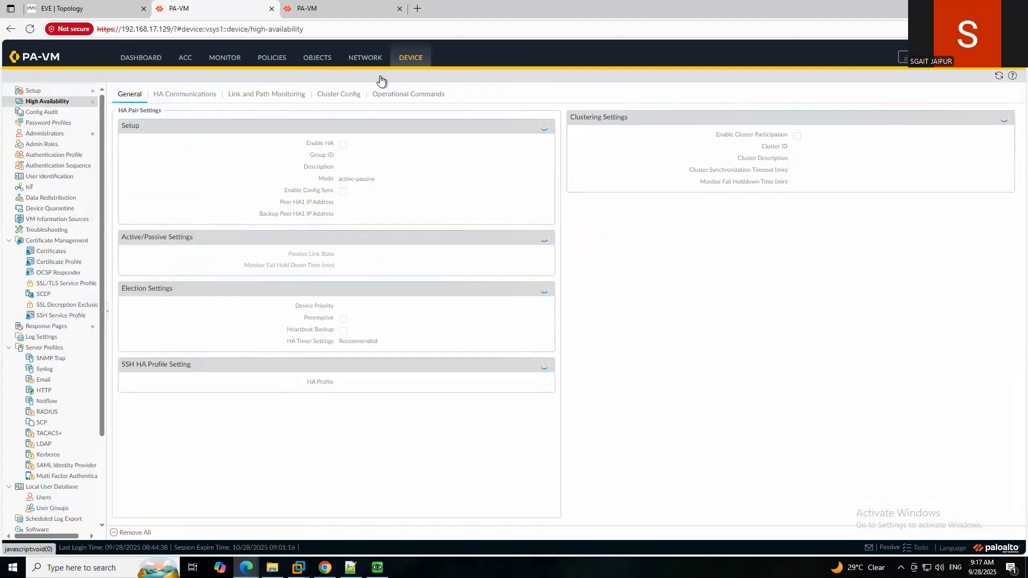
left_click(166, 93)
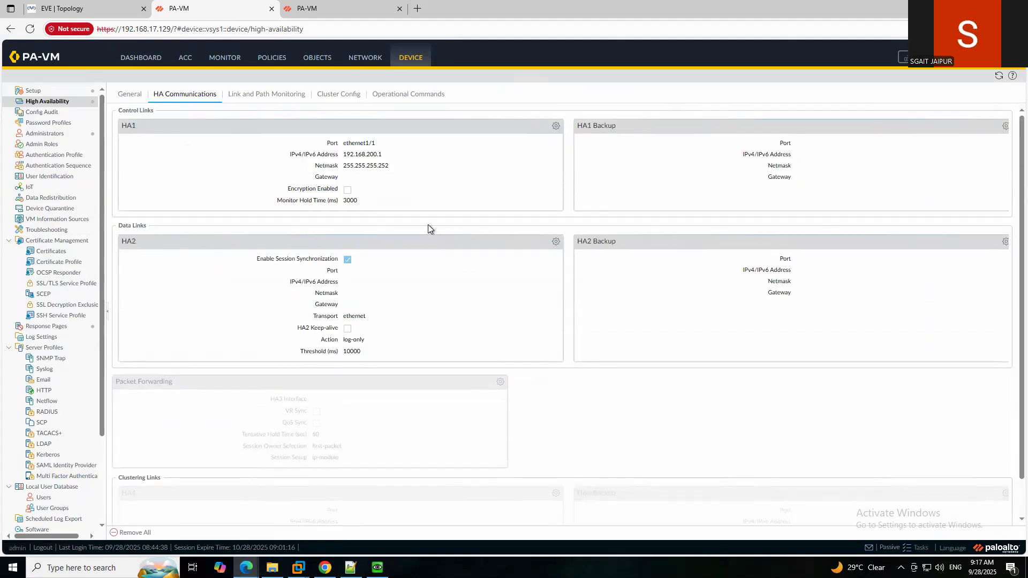
left_click(131, 95)
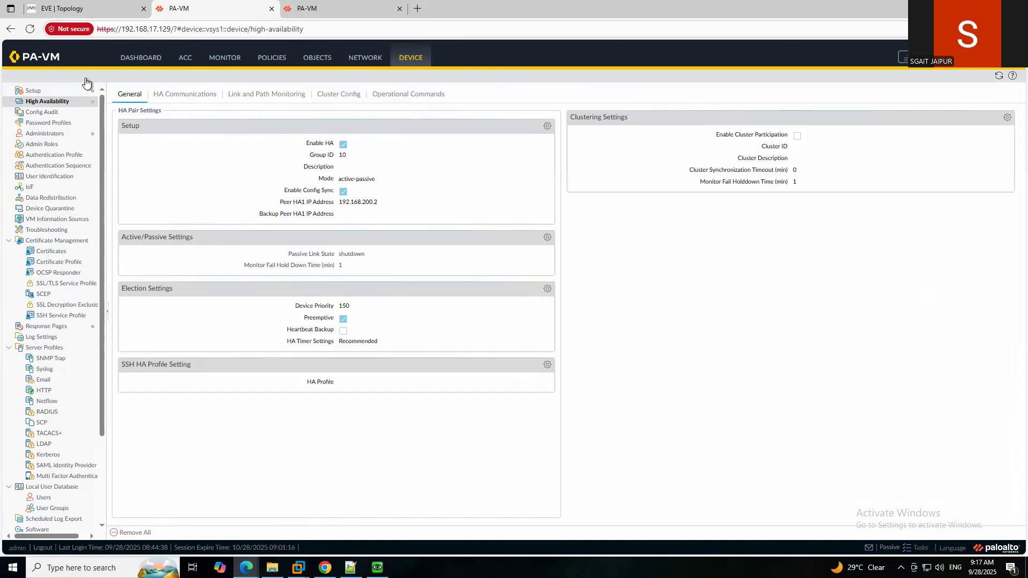
left_click(141, 58)
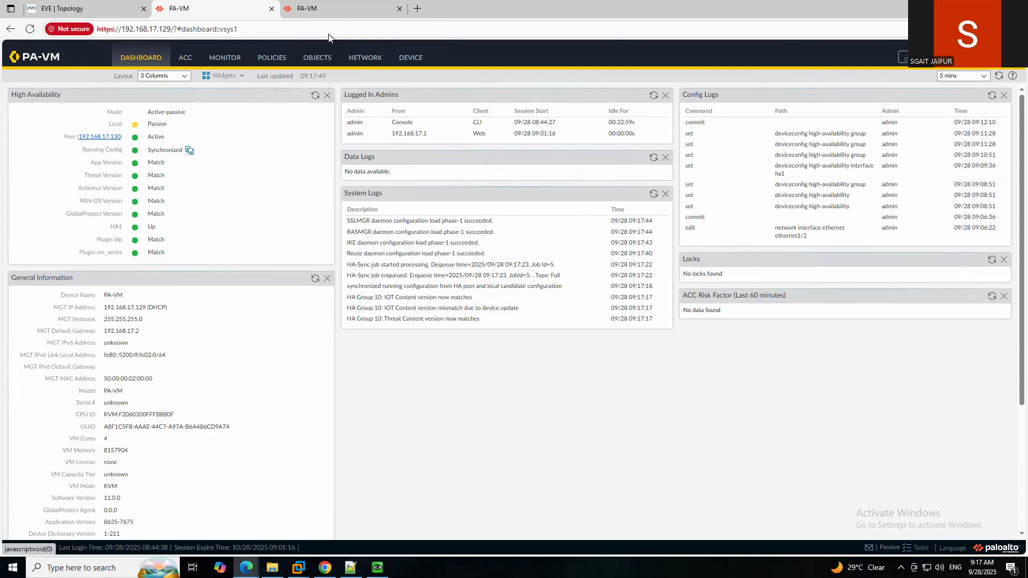
left_click(333, 11)
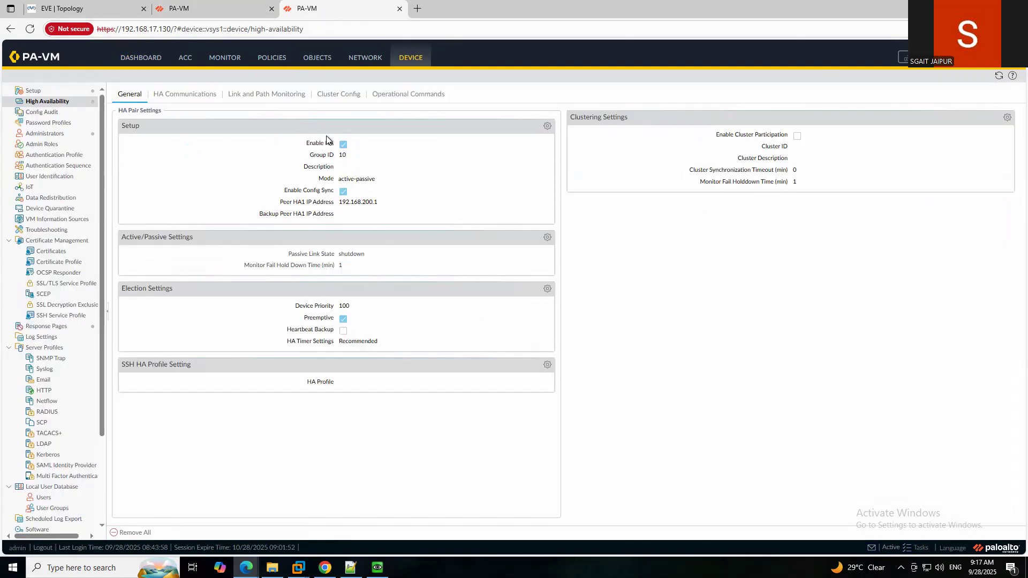
left_click(230, 12)
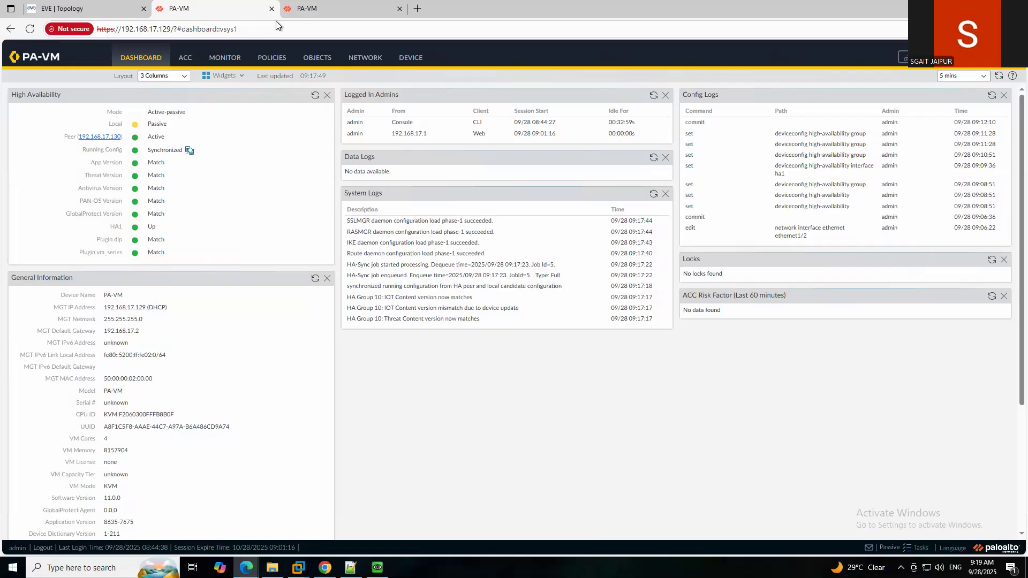
left_click(413, 60)
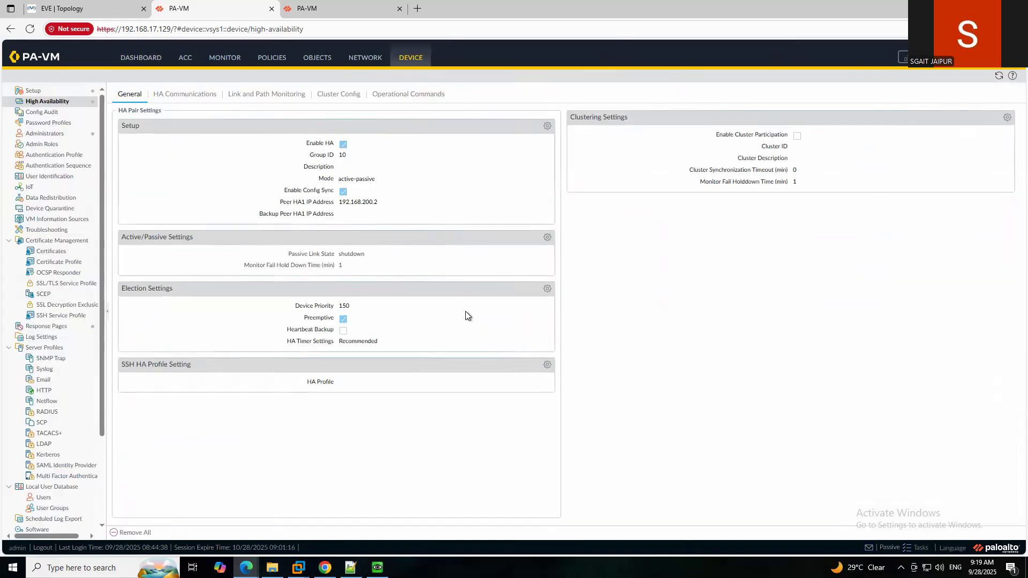
Set Election Settings device priority to 50, commit, close the status, and open the dashboard.
left_click(547, 290)
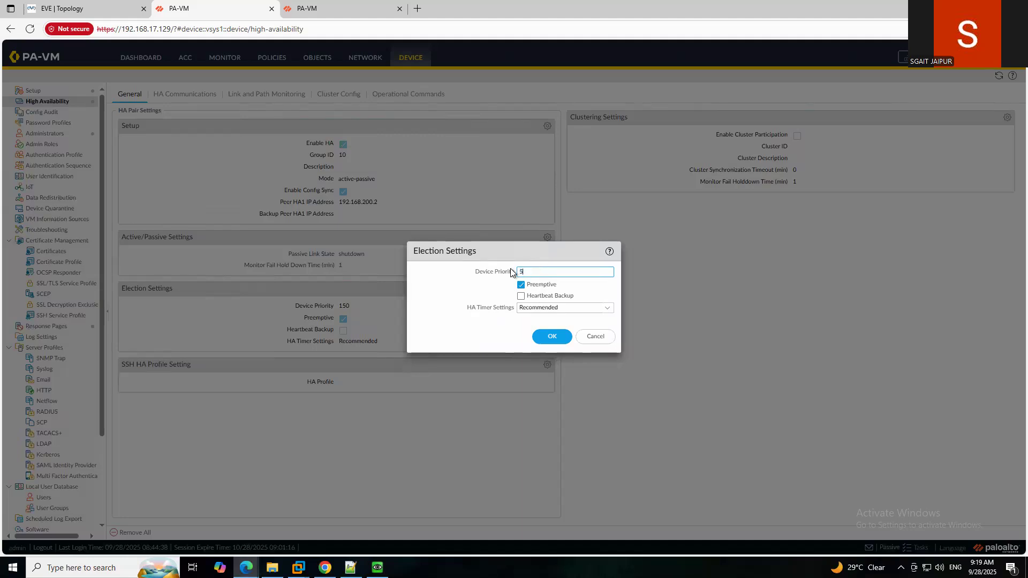
left_click(549, 338)
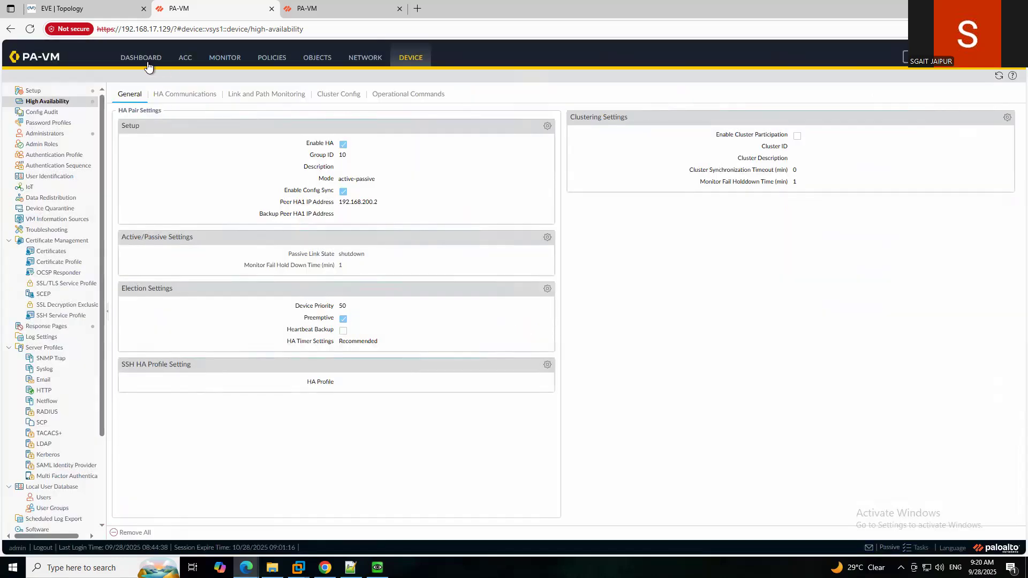
left_click(920, 69)
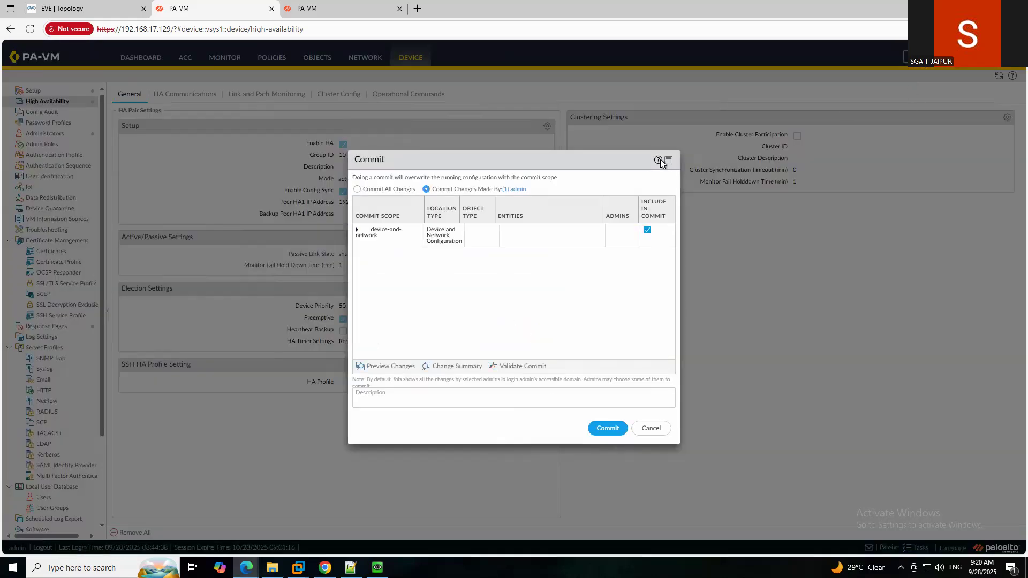
left_click(609, 430)
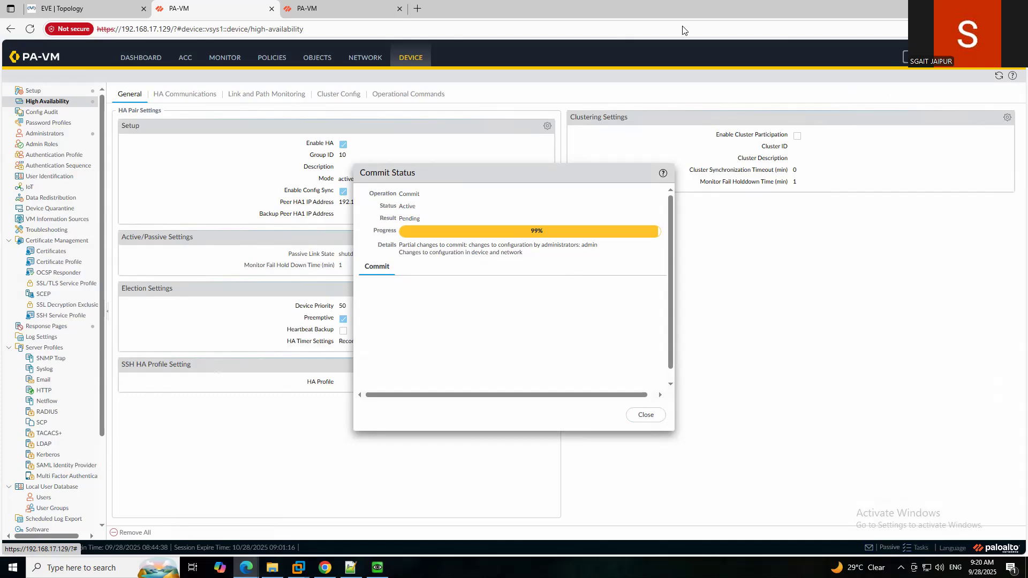
left_click_drag(499, 178, 477, 176)
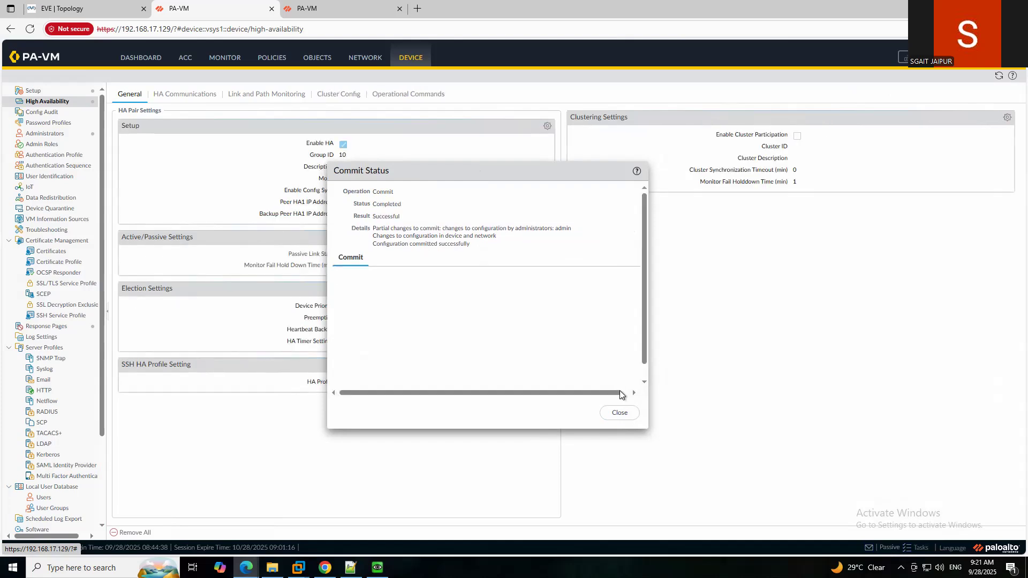
left_click(619, 414)
left_click(134, 58)
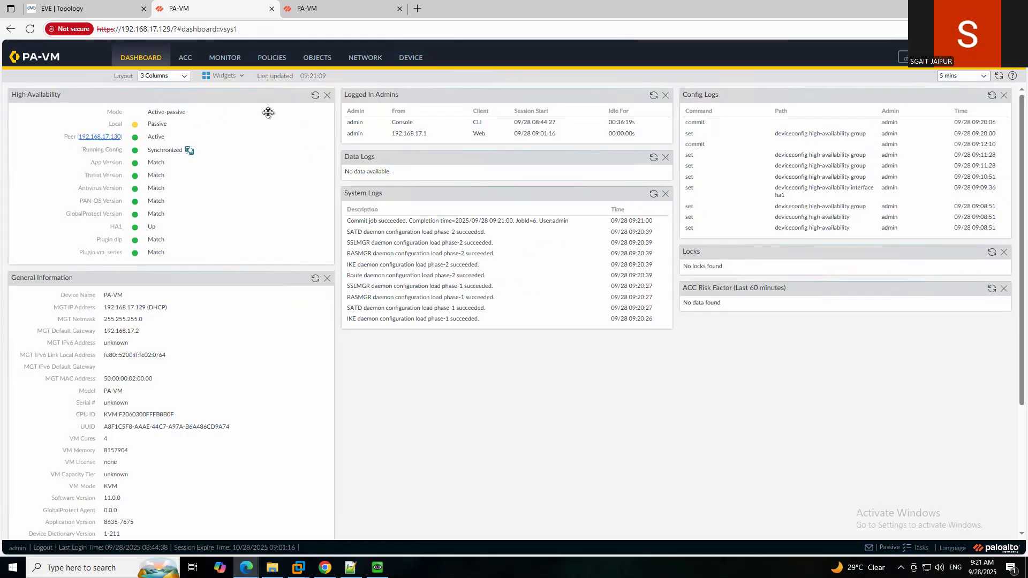
Refresh the .129 HA widget and compare its status against the .130 firewall.
left_click(315, 96)
left_click(316, 96)
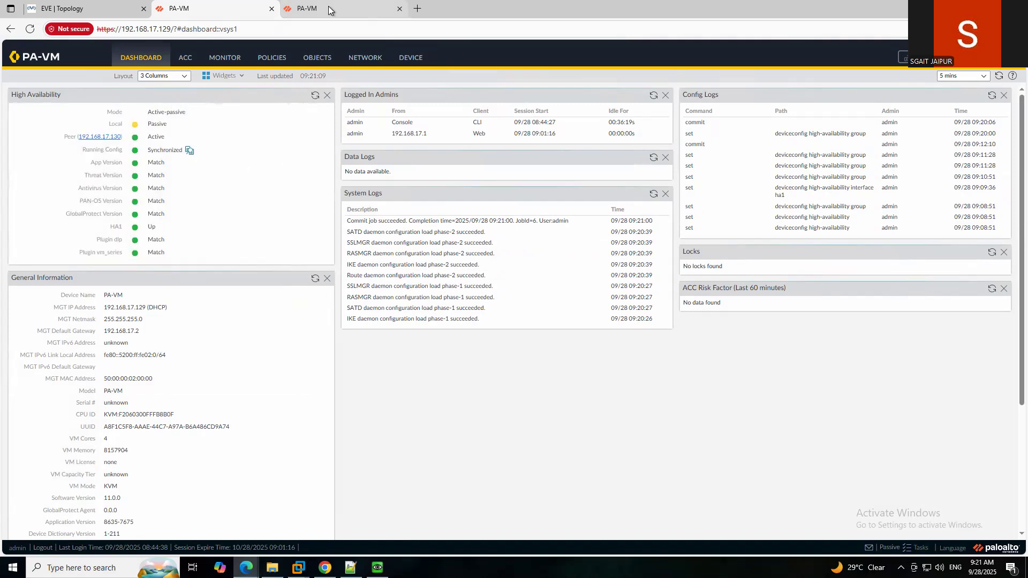
left_click(328, 16)
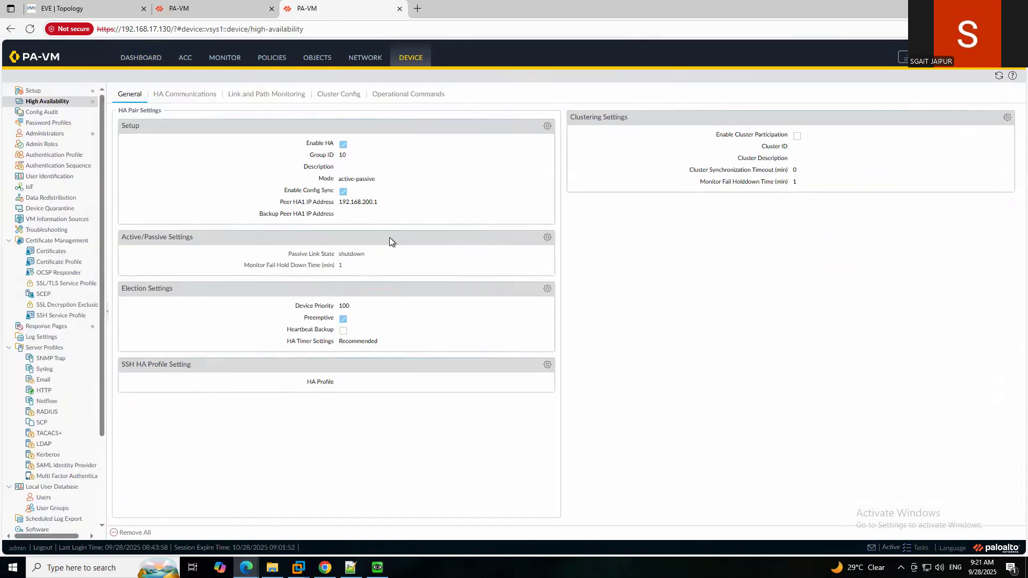
left_click(235, 8)
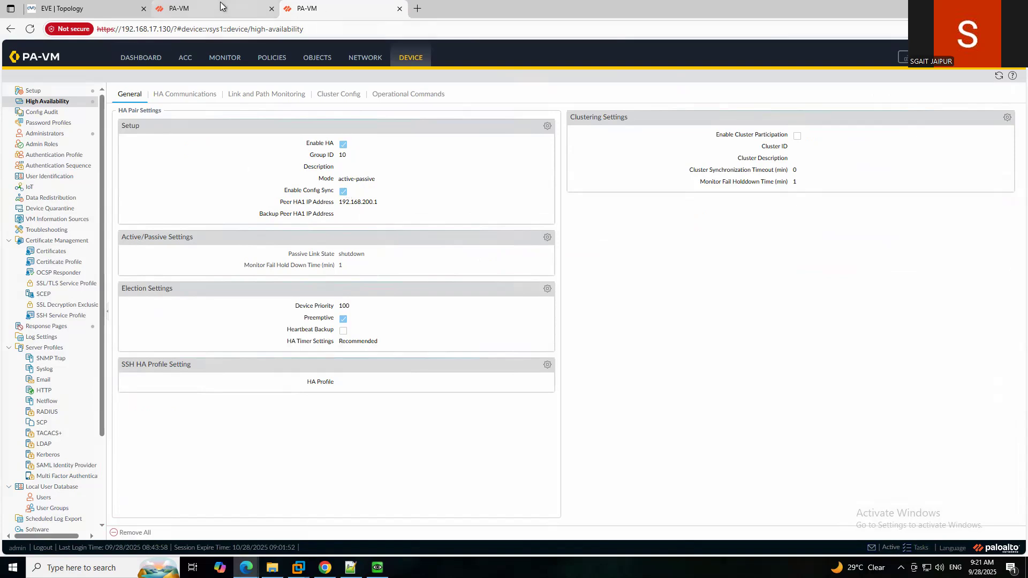
left_click(316, 96)
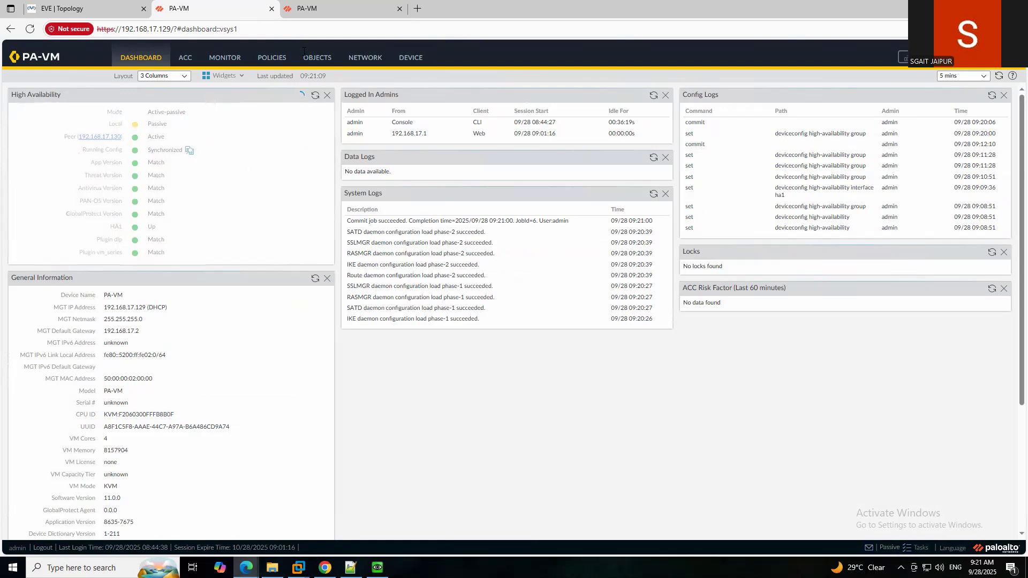
left_click(342, 12)
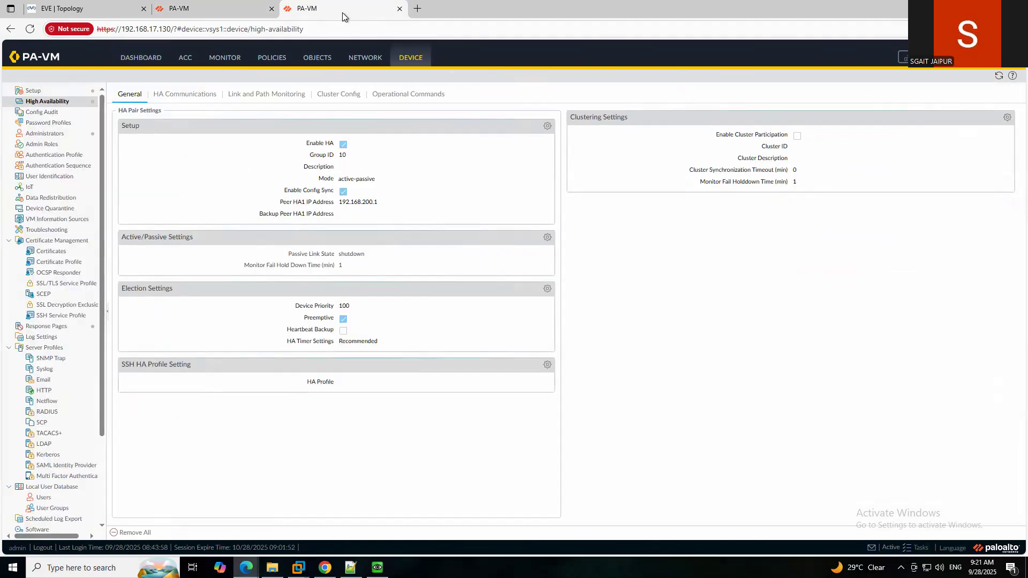
left_click(240, 14)
Refresh the .129 HA status again, then open High Availability > Operational Commands.
left_click(410, 57)
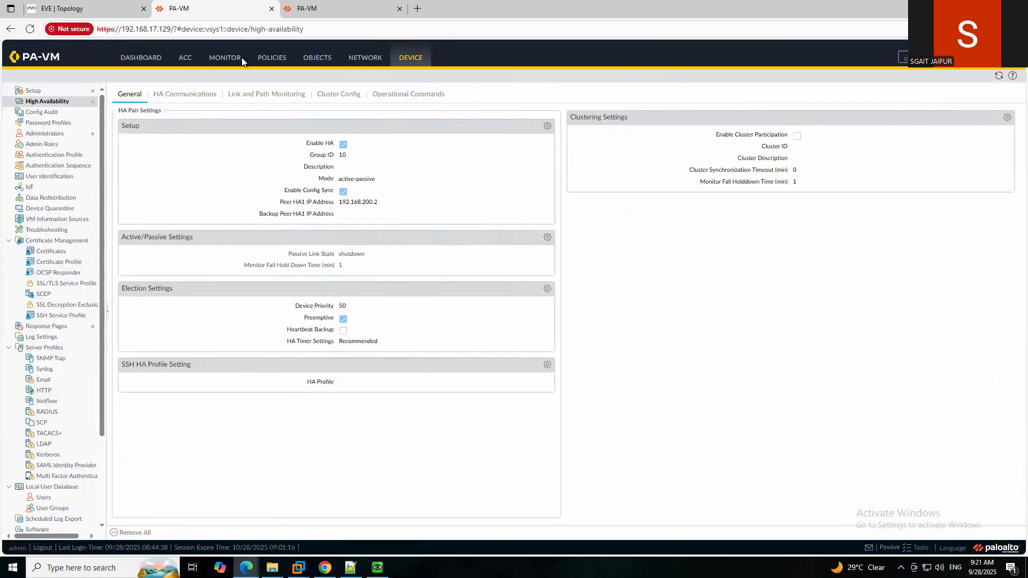
left_click(154, 58)
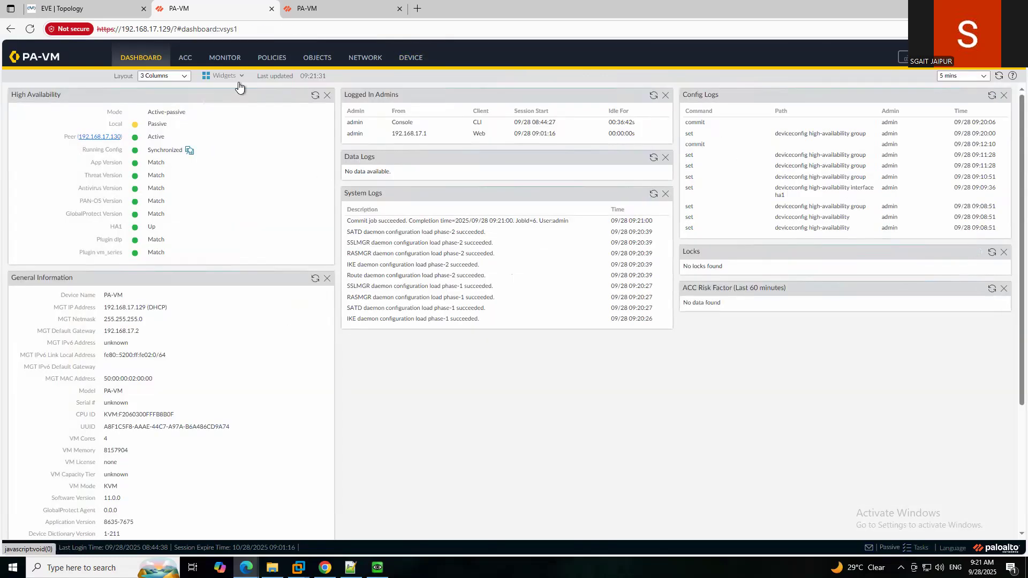
left_click(316, 96)
left_click(413, 57)
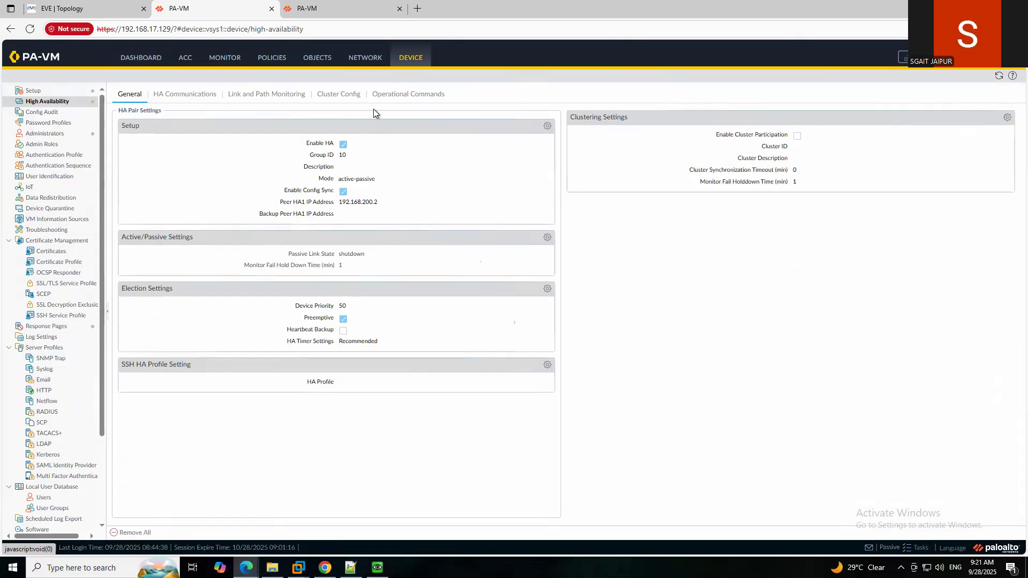
left_click(407, 94)
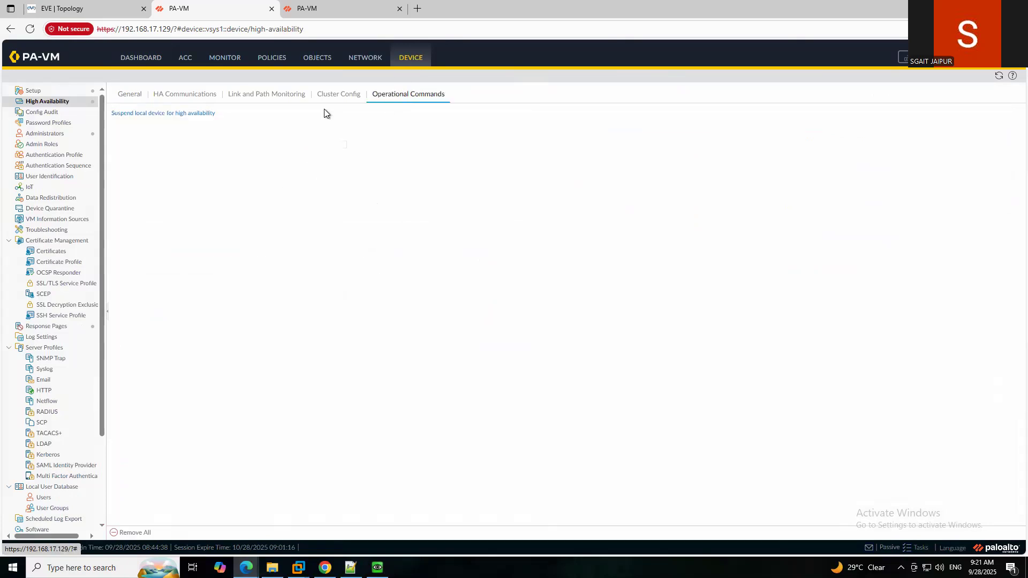
Suspend the .129 firewall from HA and confirm on both dashboards that .130 is now Active.
left_click(149, 114)
left_click(490, 322)
left_click(131, 60)
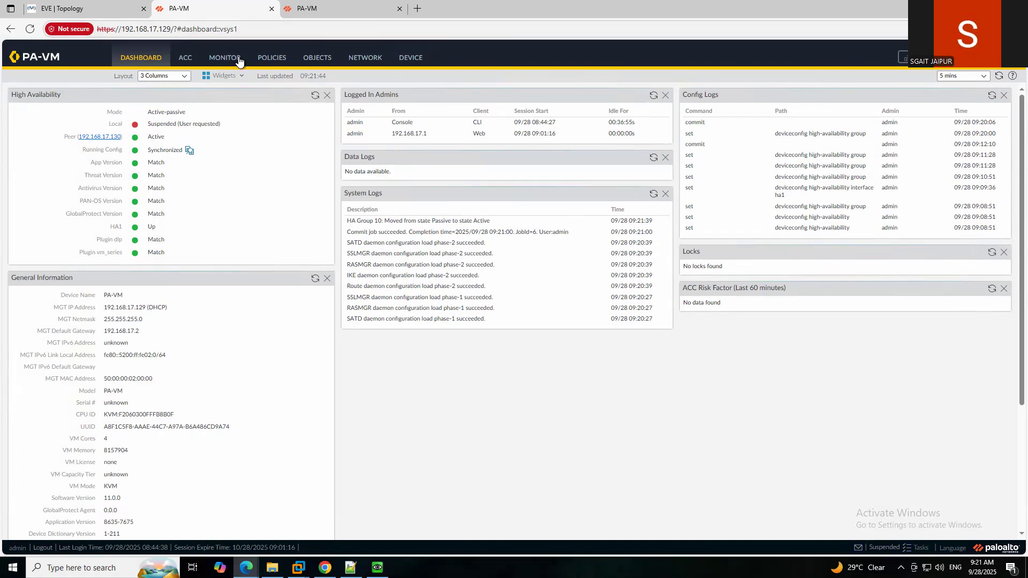
left_click(335, 8)
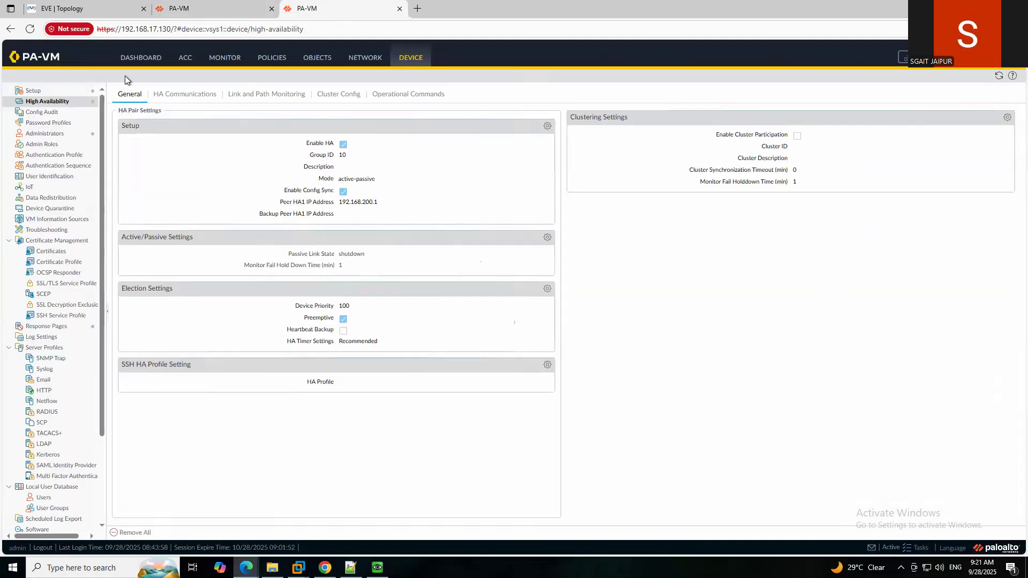
left_click(142, 57)
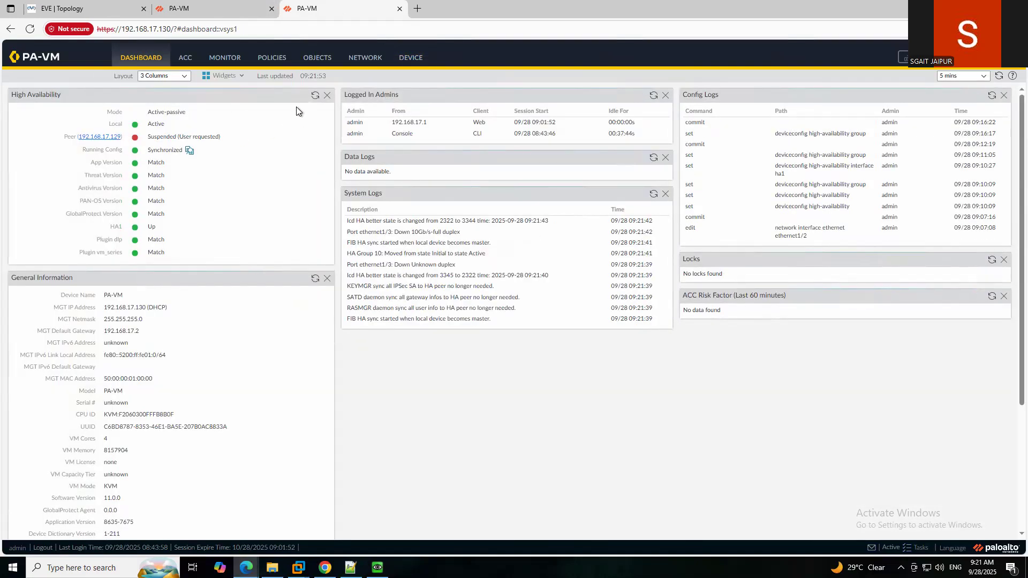
Make the .129 firewall functional for high availability again.
left_click(200, 12)
left_click(406, 58)
left_click(172, 114)
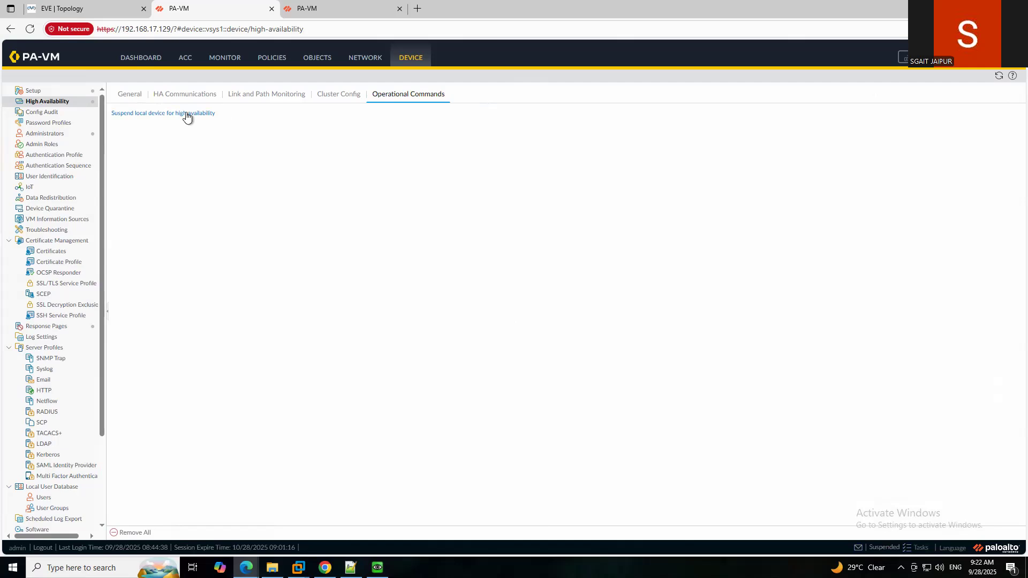
Refresh the High Availability widget on both dashboards, confirming .129 Passive and .130 Active.
left_click(143, 56)
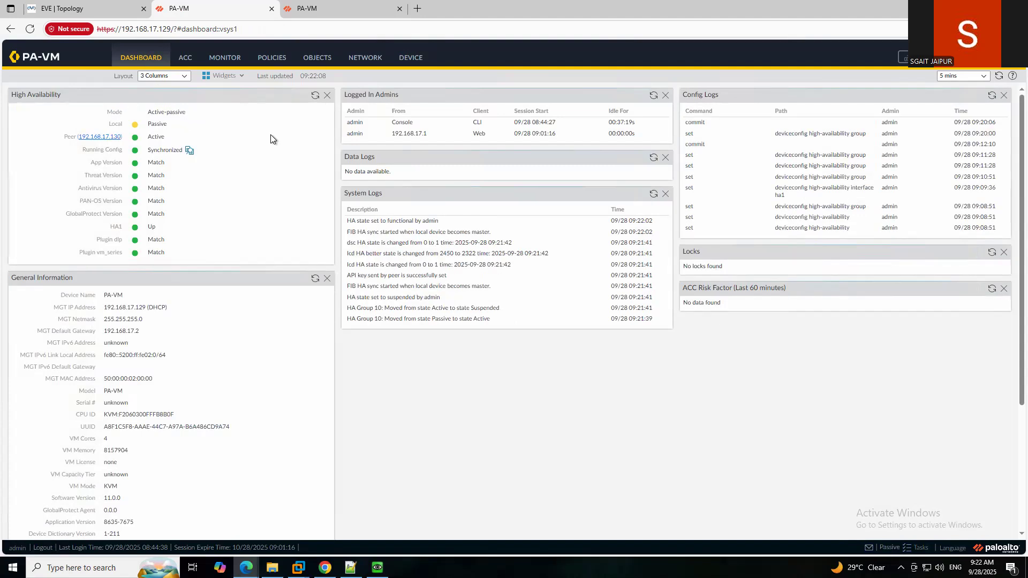
left_click(315, 96)
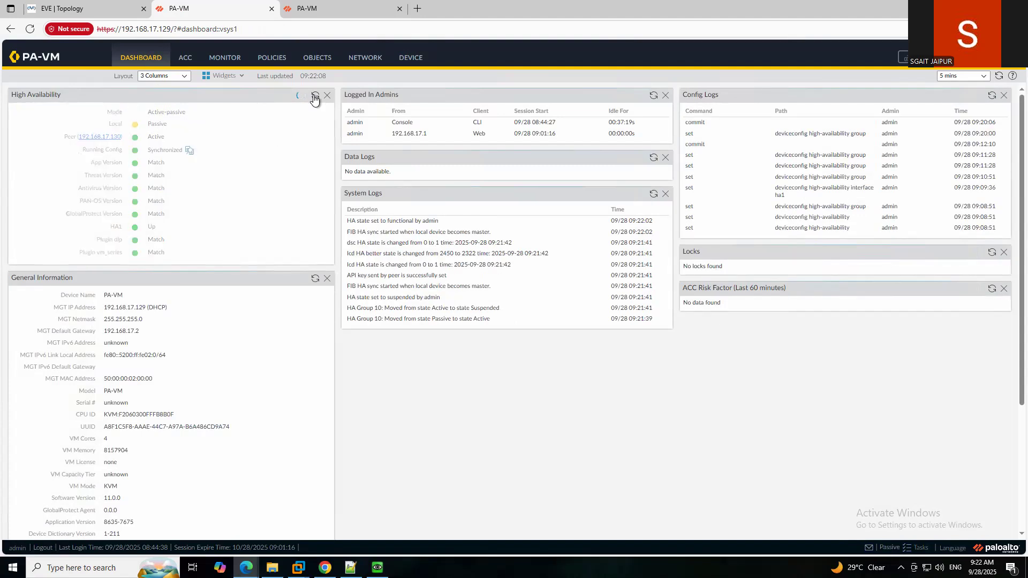
left_click(315, 96)
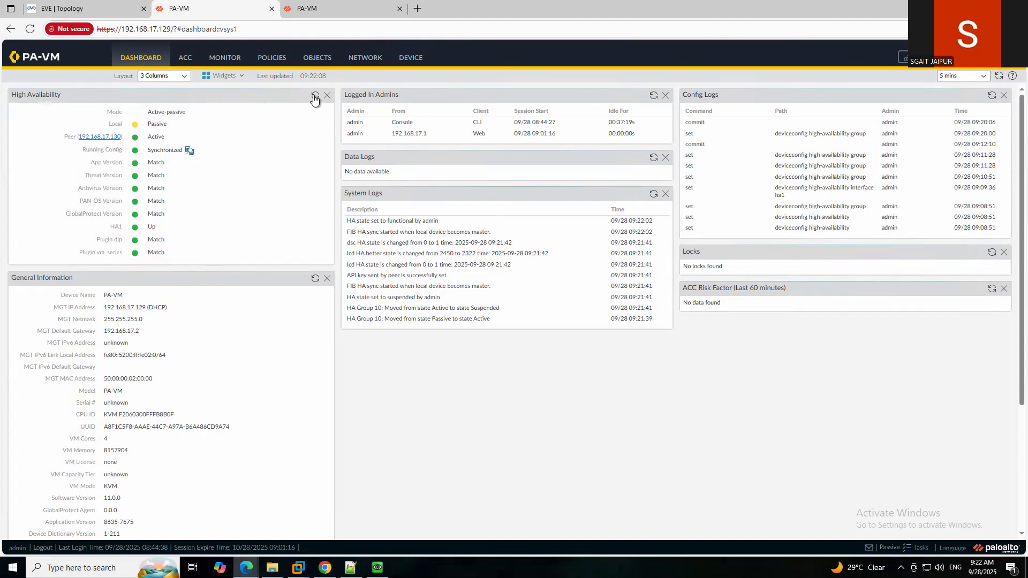
left_click(316, 8)
left_click(315, 96)
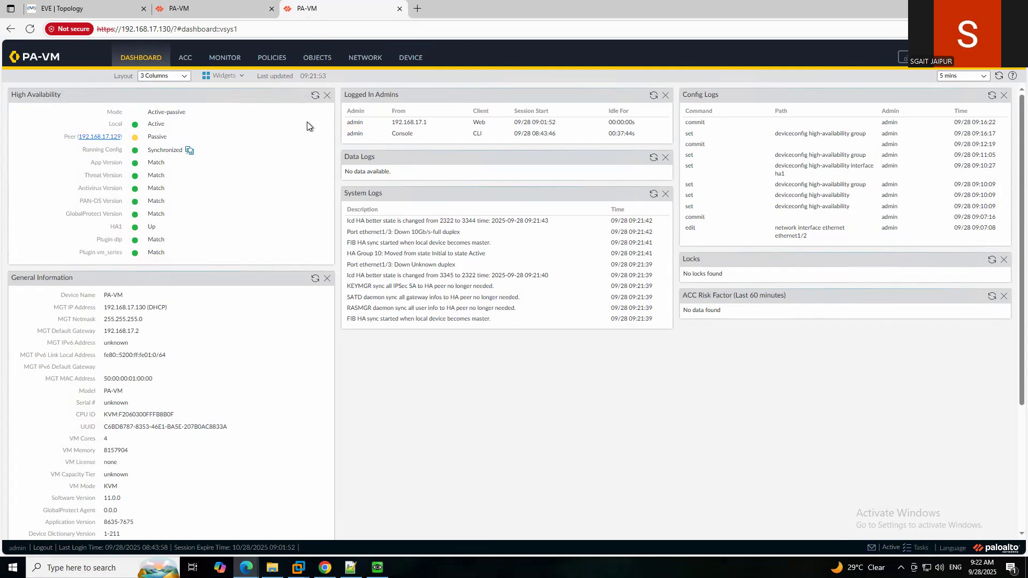
left_click(405, 59)
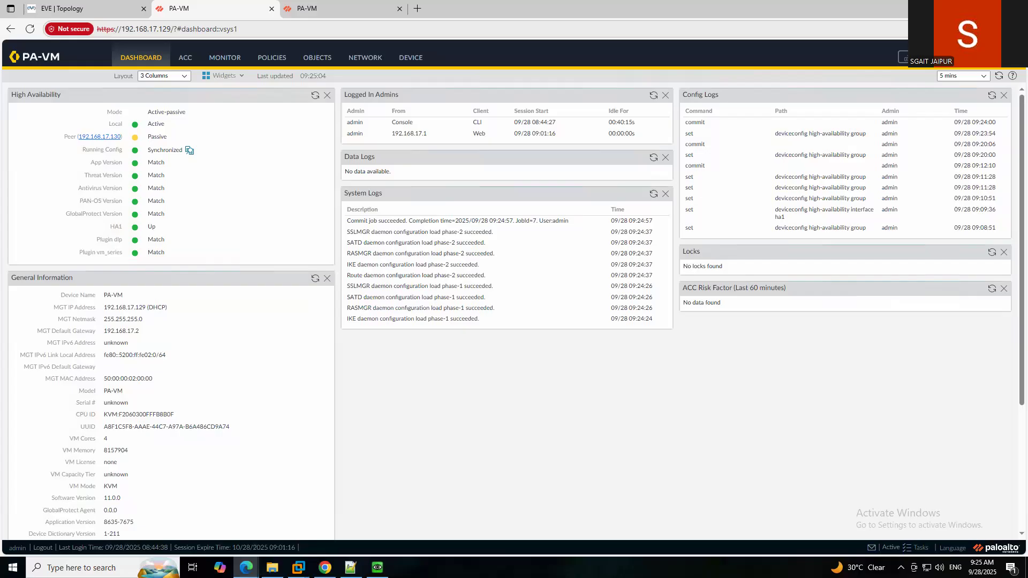
Set the .129 firewall's HA device priority to 101, commit, and check its dashboard.
left_click(409, 58)
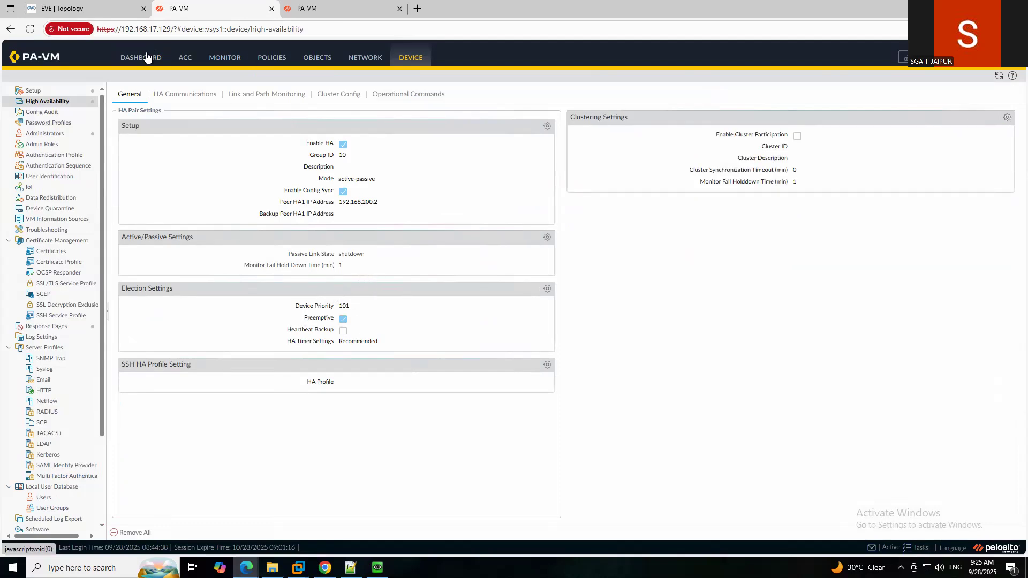
left_click(147, 59)
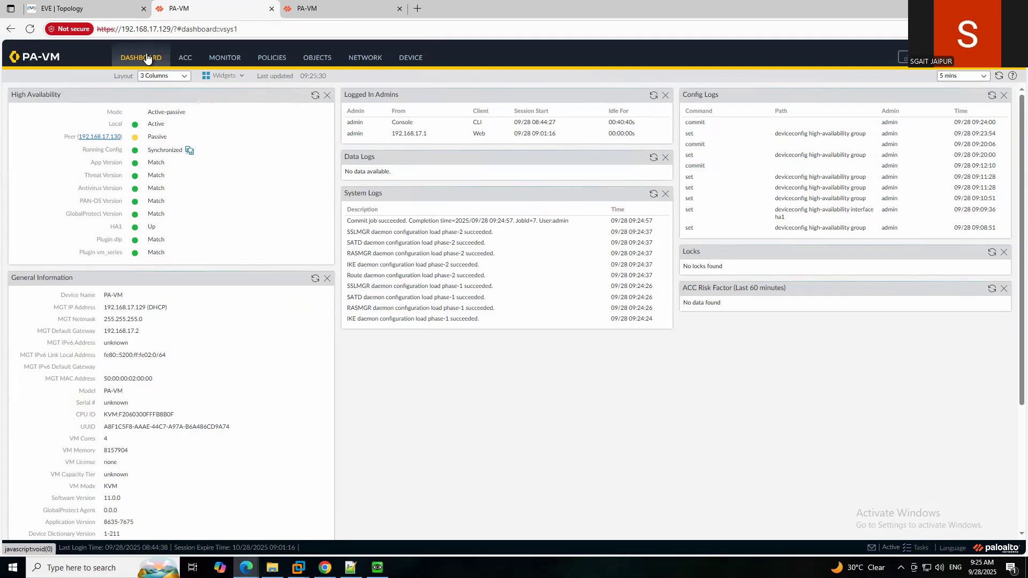
left_click(408, 63)
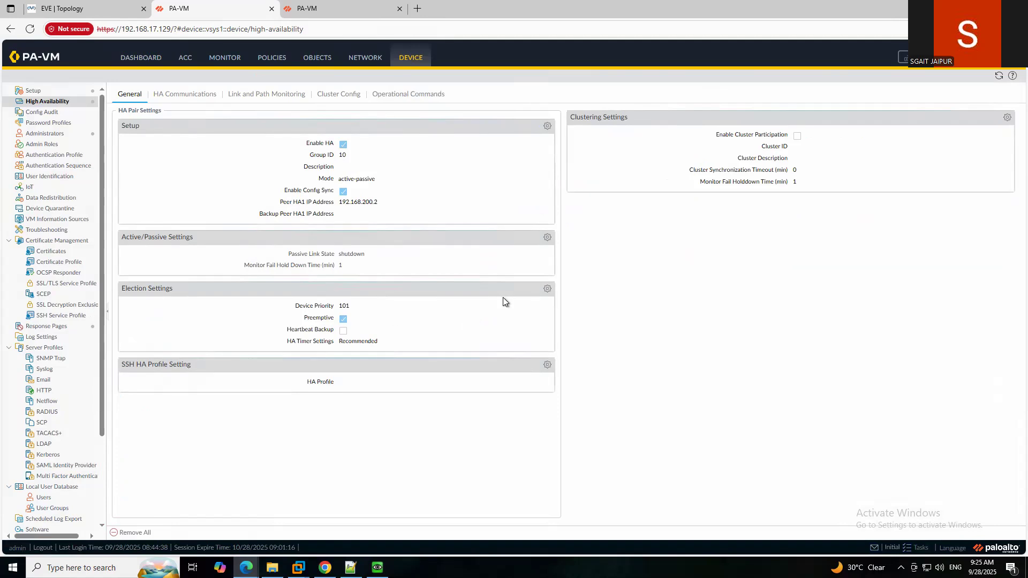
Review the .129 Election Settings, keep the Recommended HA timer, and cancel unchanged.
left_click(547, 290)
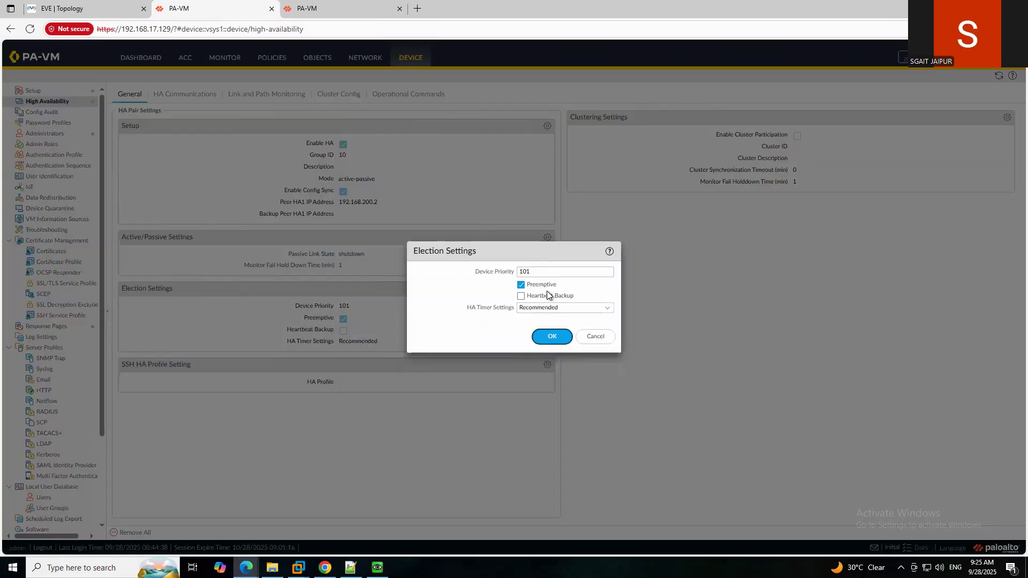
left_click(607, 314)
left_click(607, 314)
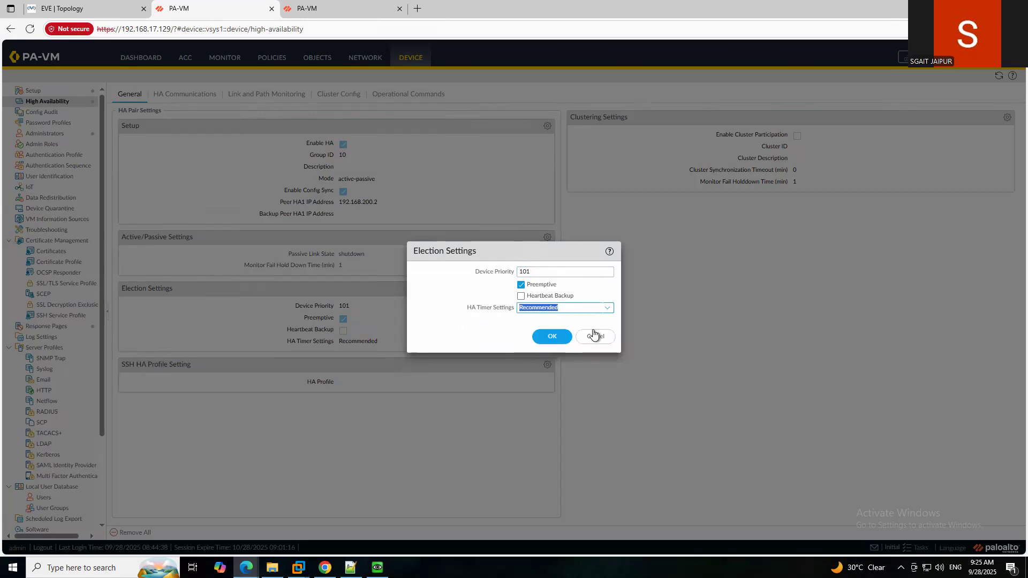
left_click(593, 335)
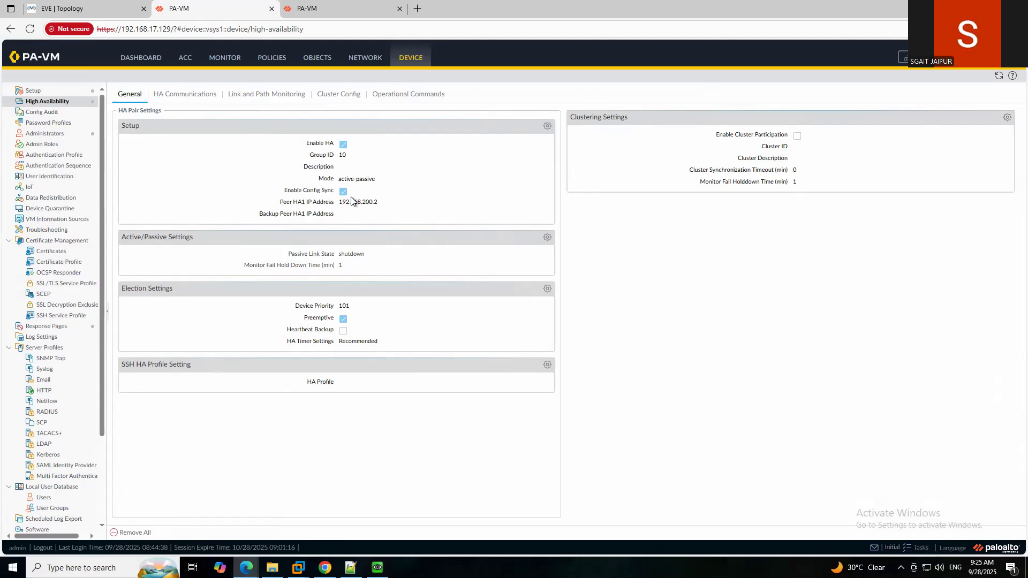
Check both dashboards' HA state: .130 Active and .129 Passive.
left_click(145, 59)
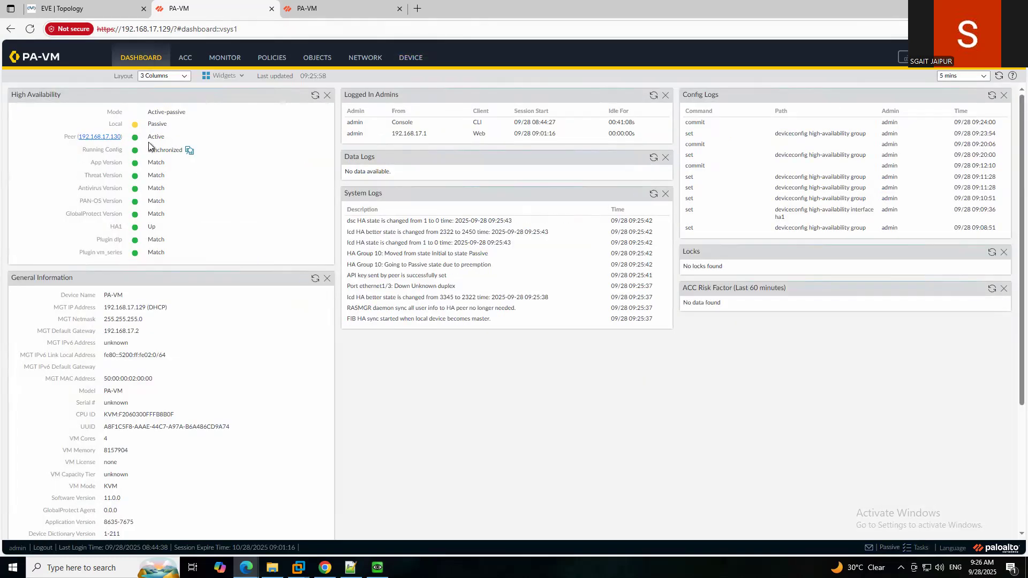
left_click(345, 7)
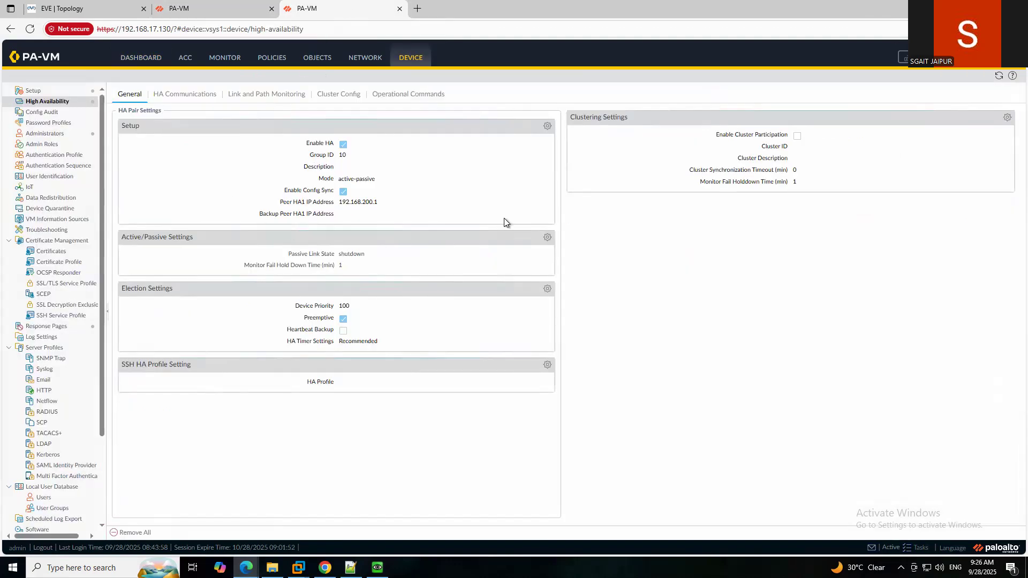
left_click(999, 77)
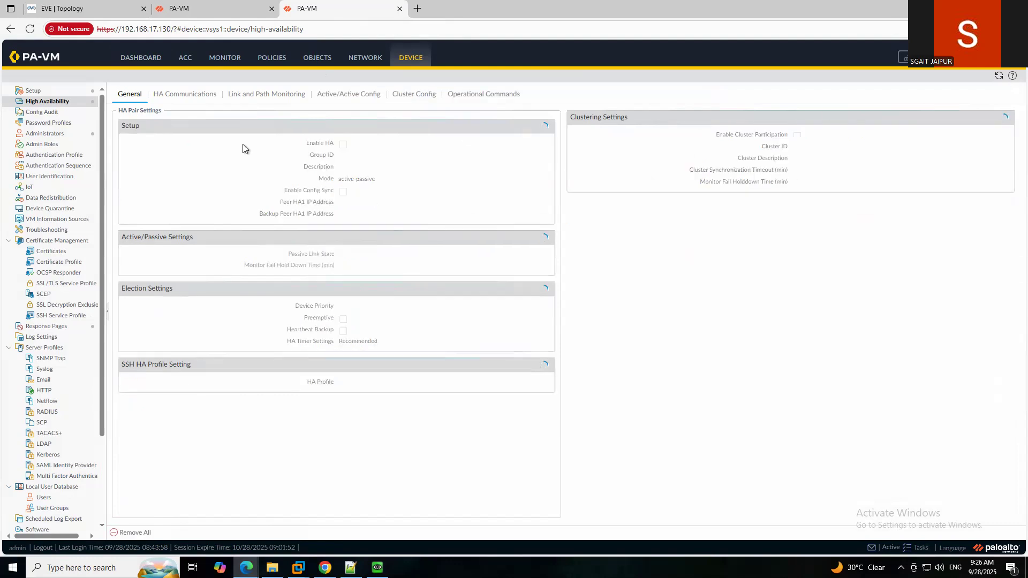
left_click(138, 58)
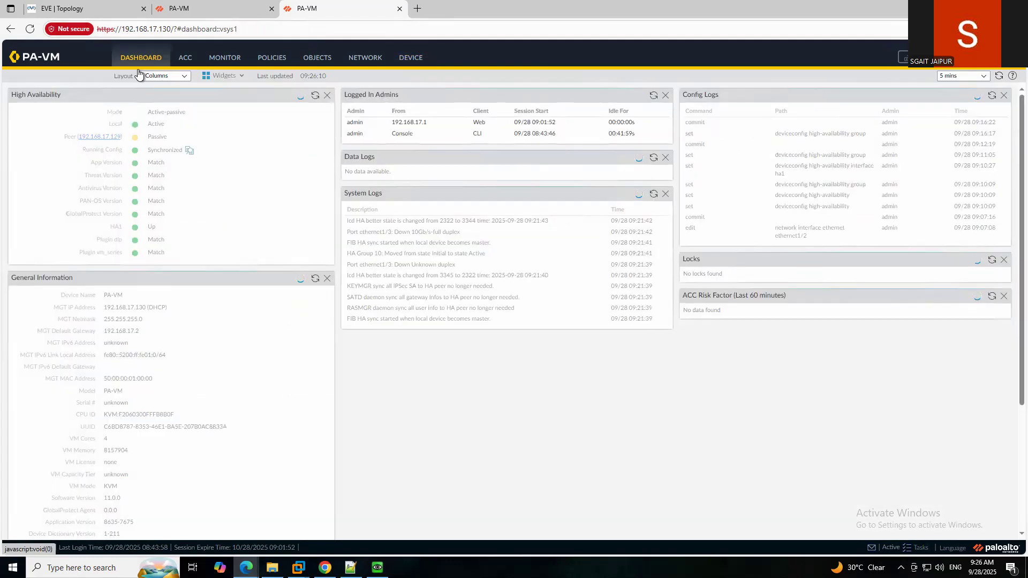
left_click(315, 99)
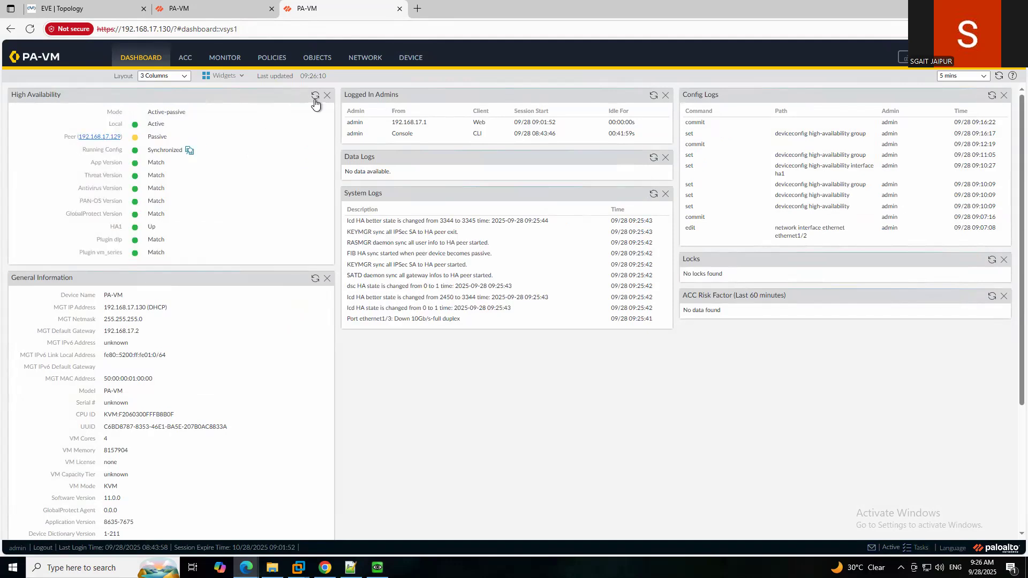
left_click(201, 11)
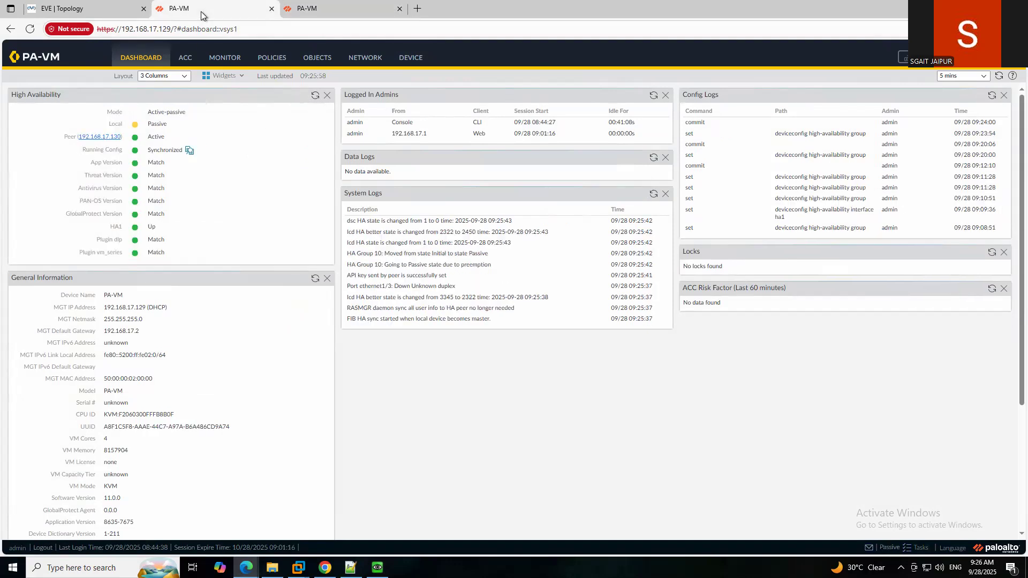
Set the .129 firewall's HA Timer Settings to Aggressive in Election Settings.
left_click(414, 59)
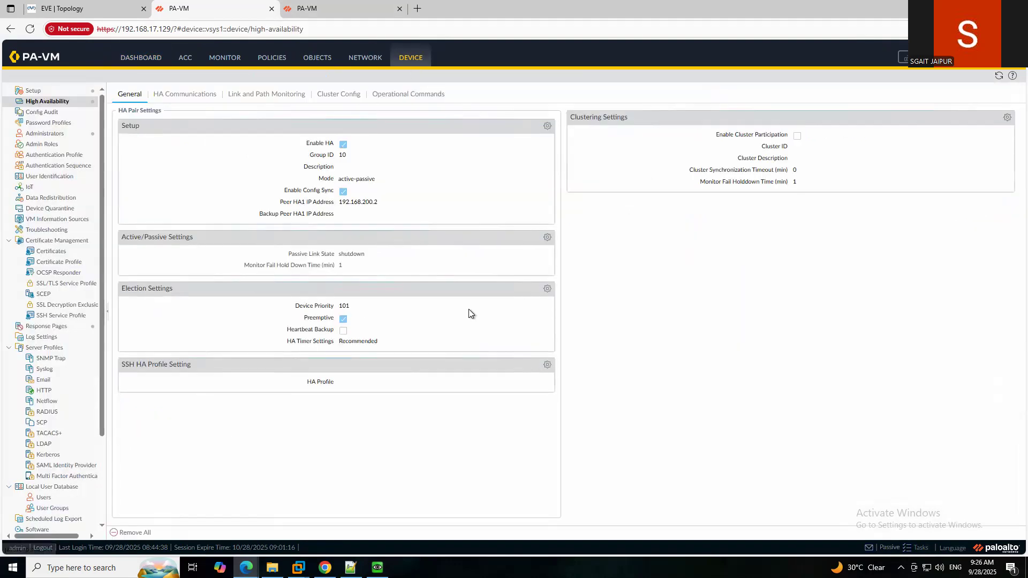
left_click(547, 288)
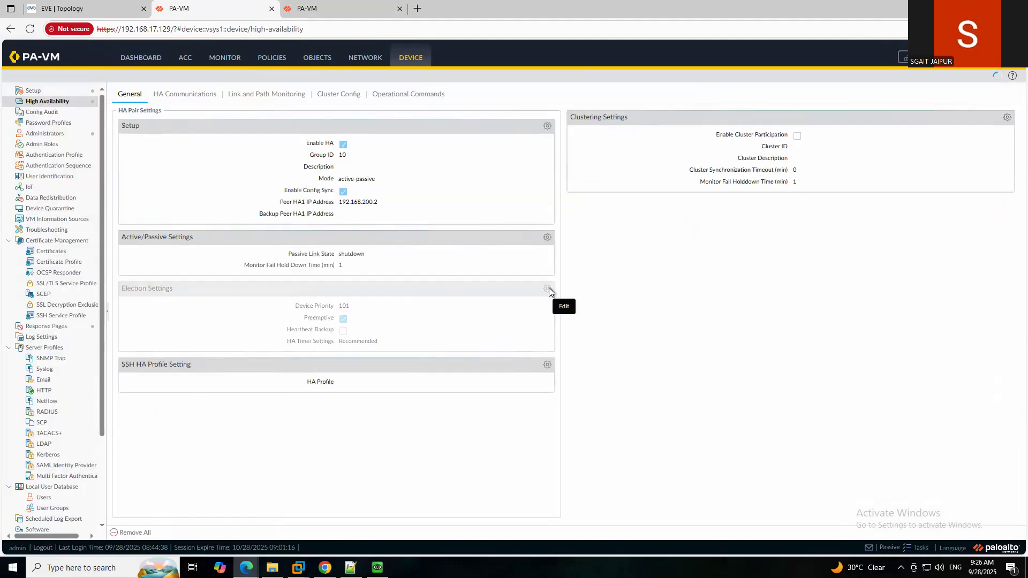
left_click(575, 309)
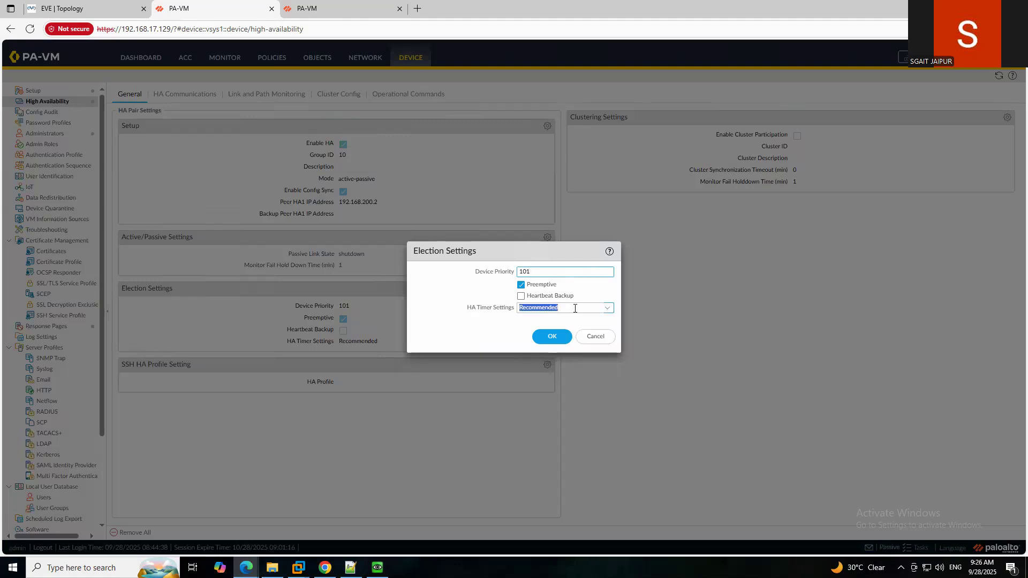
left_click(607, 309)
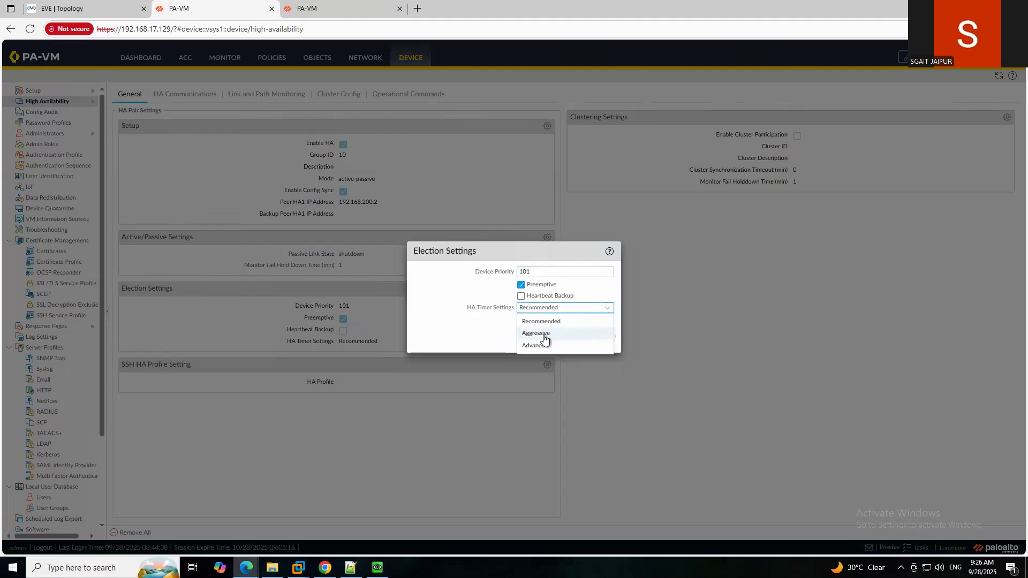
left_click(551, 334)
left_click(551, 336)
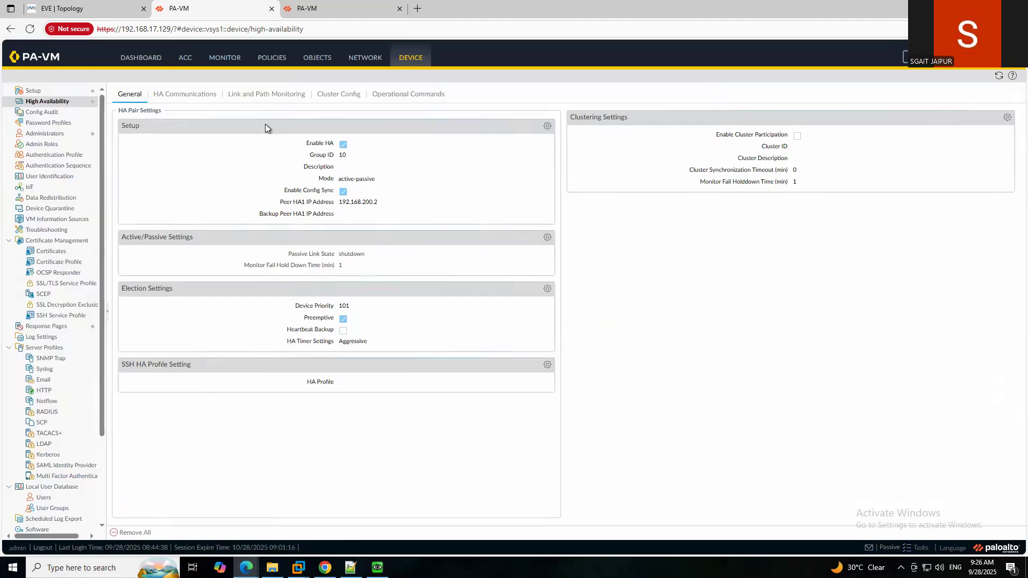
Set the .130 firewall's HA Timer Settings to Aggressive as well.
left_click(319, 8)
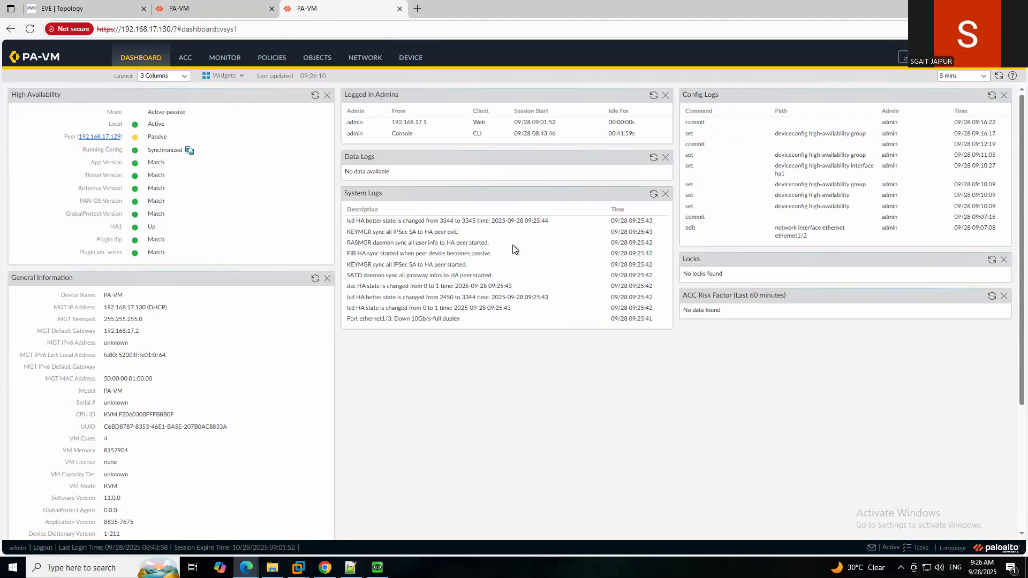
left_click(414, 59)
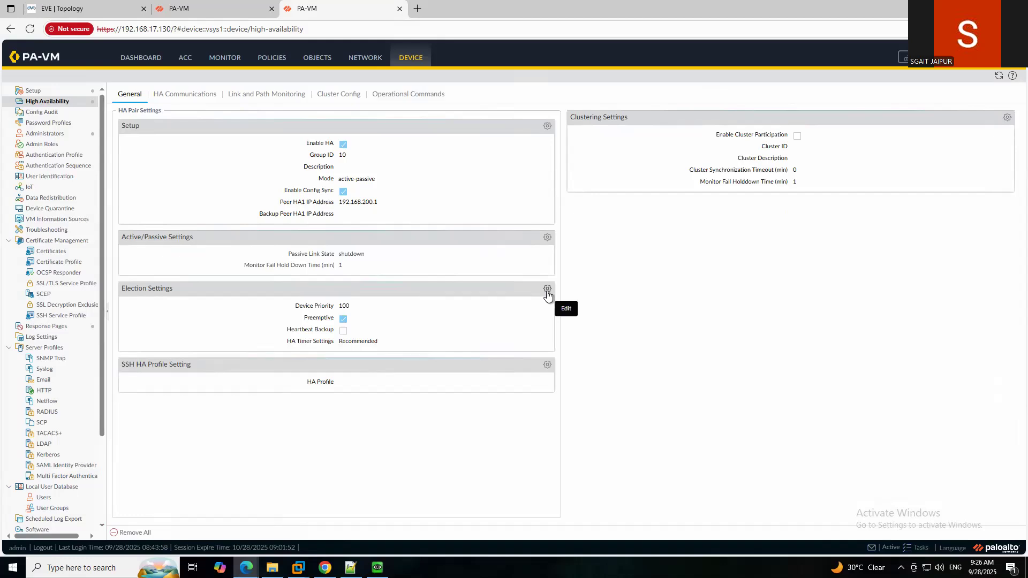
left_click(547, 290)
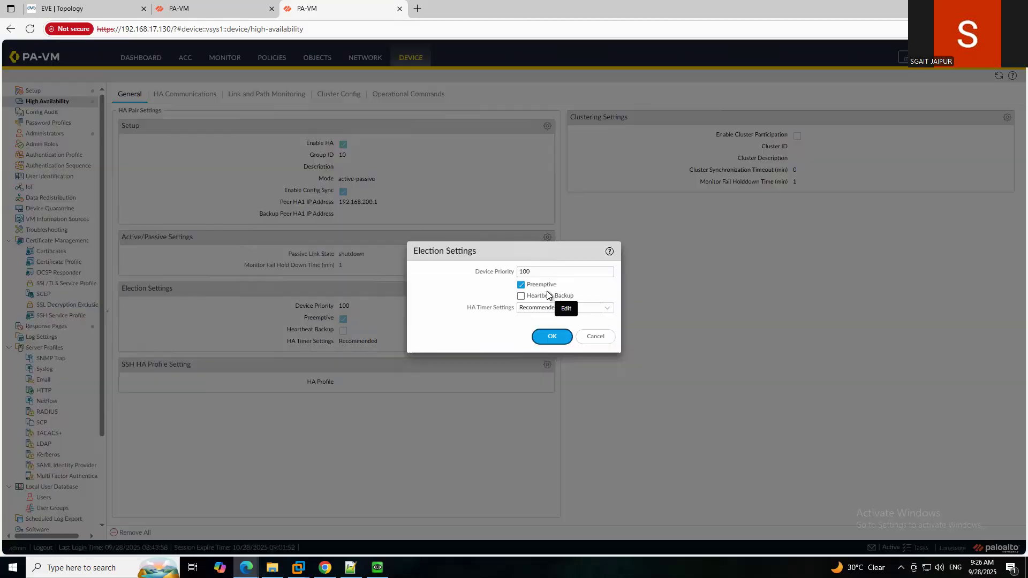
left_click(607, 314)
left_click(607, 334)
left_click(550, 334)
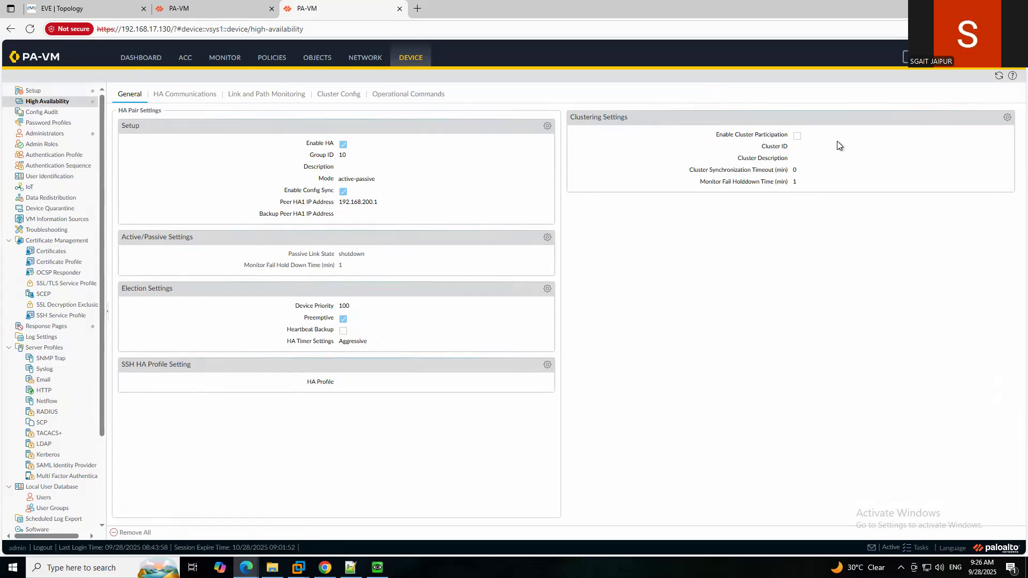
Commit the pending configuration on .130 and then on .129.
left_click(921, 64)
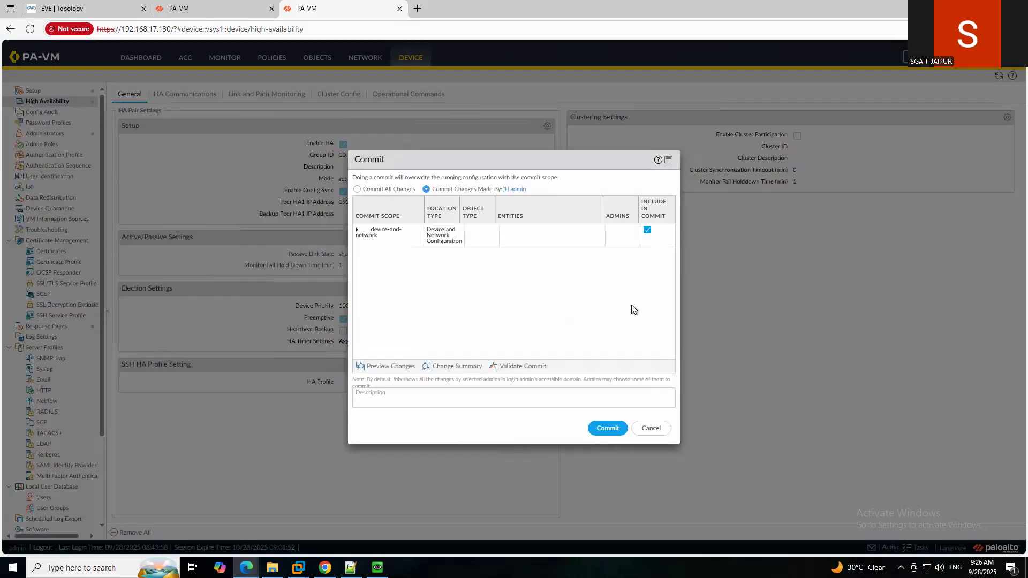
left_click(608, 428)
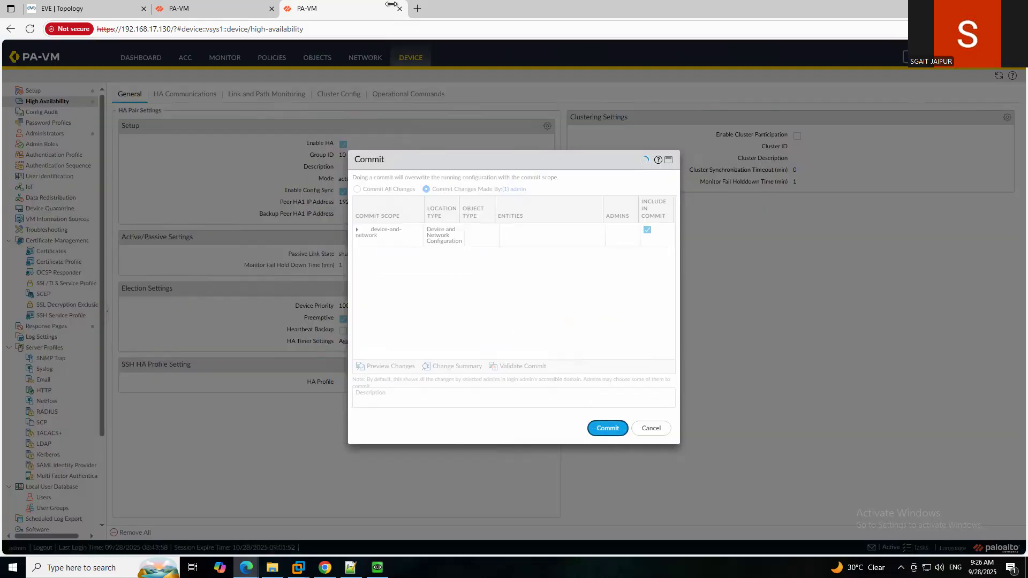
left_click(224, 9)
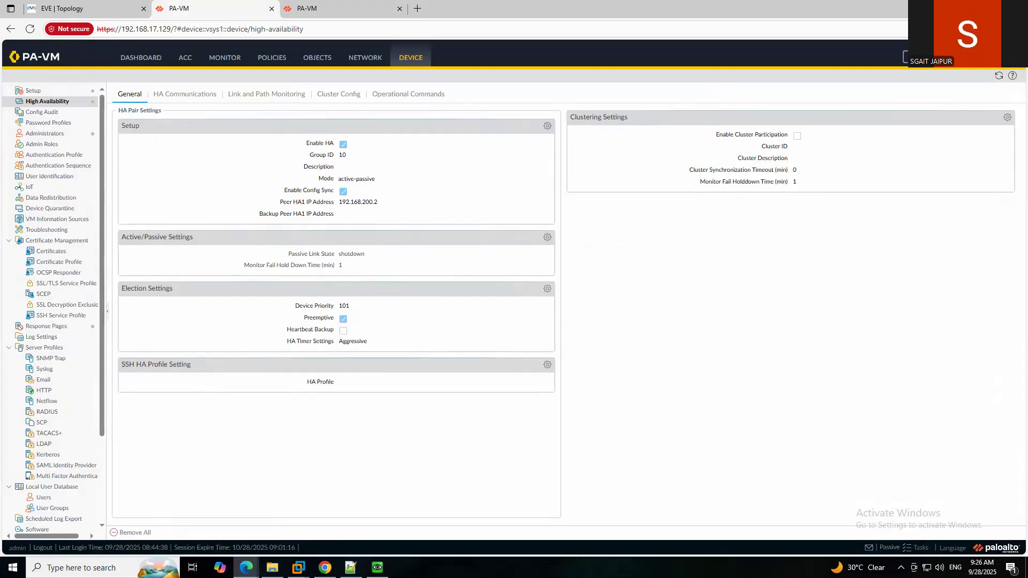
left_click(925, 65)
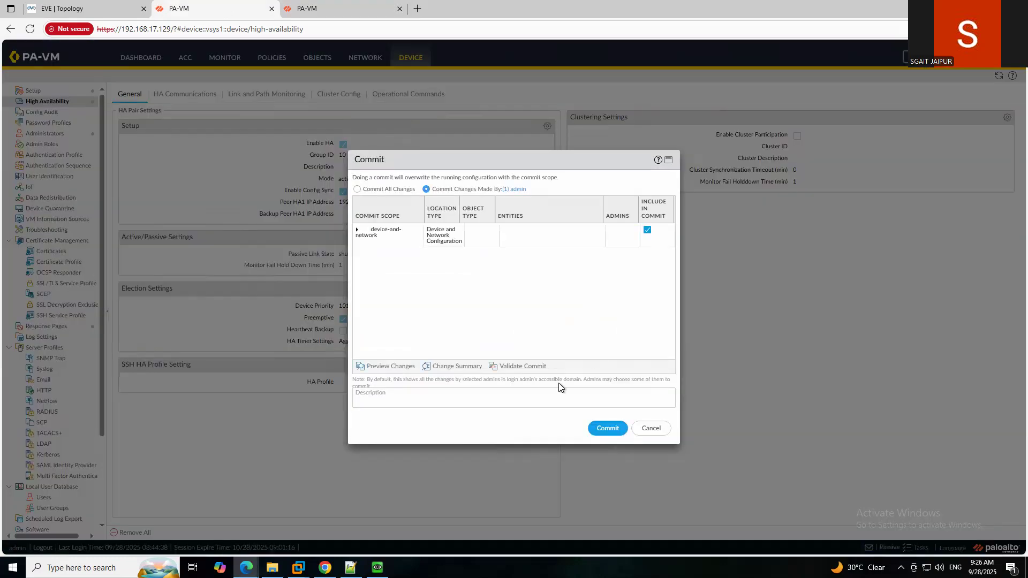
left_click(609, 428)
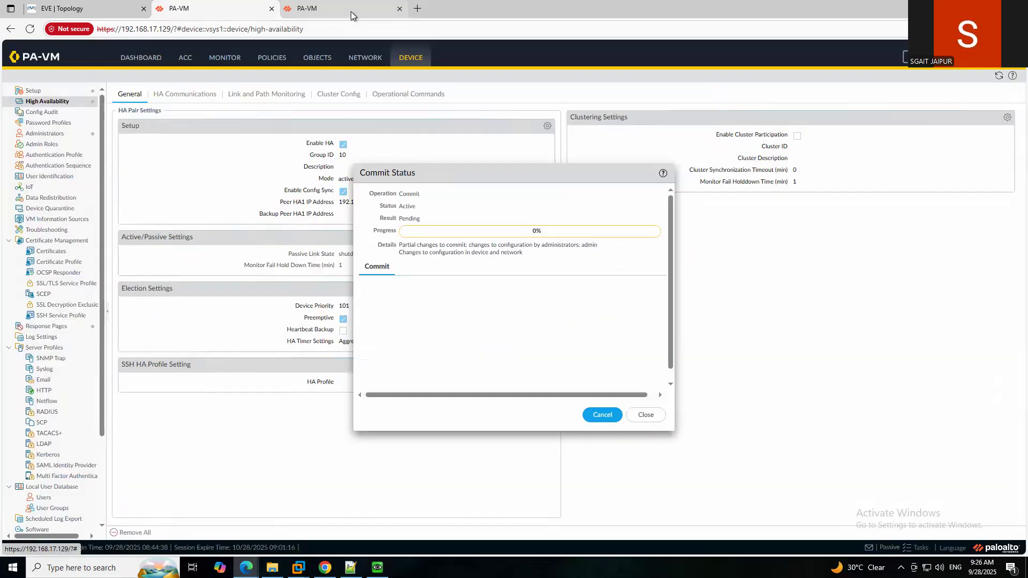
Close the successful commit reports on both firewalls, checking the .129 dashboard.
mouse_move(351, 11)
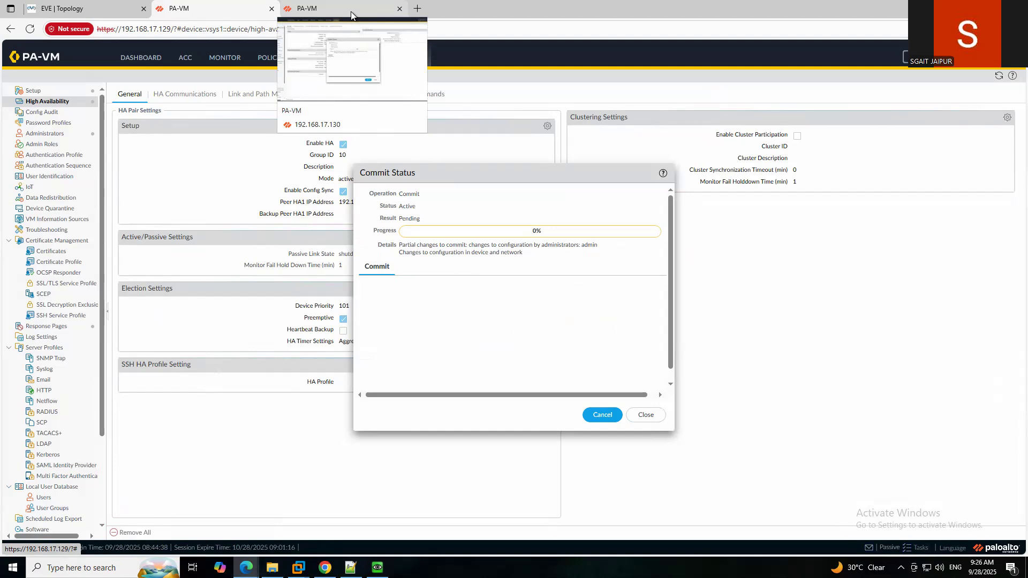
left_click_drag(488, 175, 552, 133)
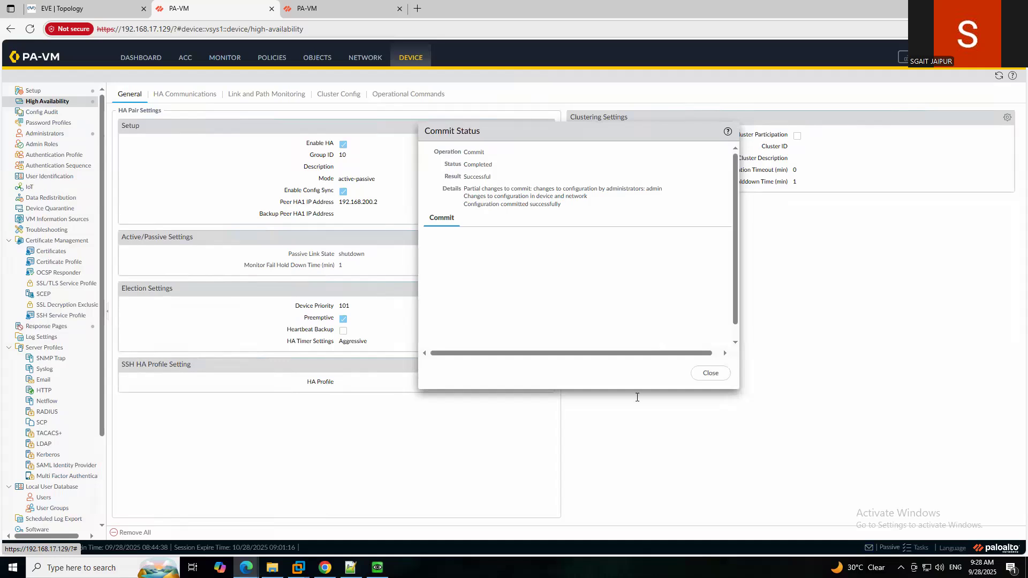
left_click(711, 373)
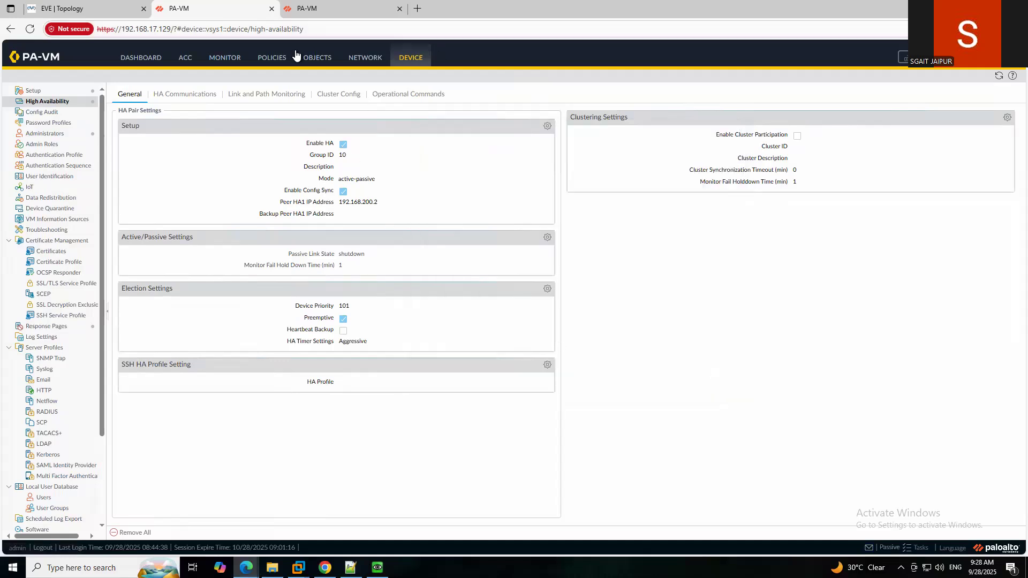
left_click(128, 59)
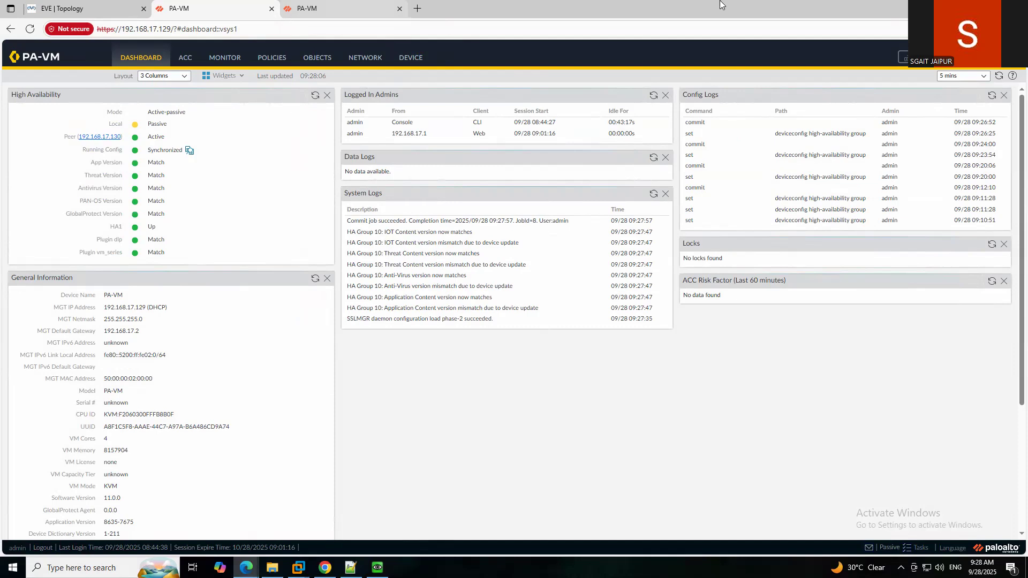
left_click_drag(785, 9, 798, 85)
left_click(814, 79)
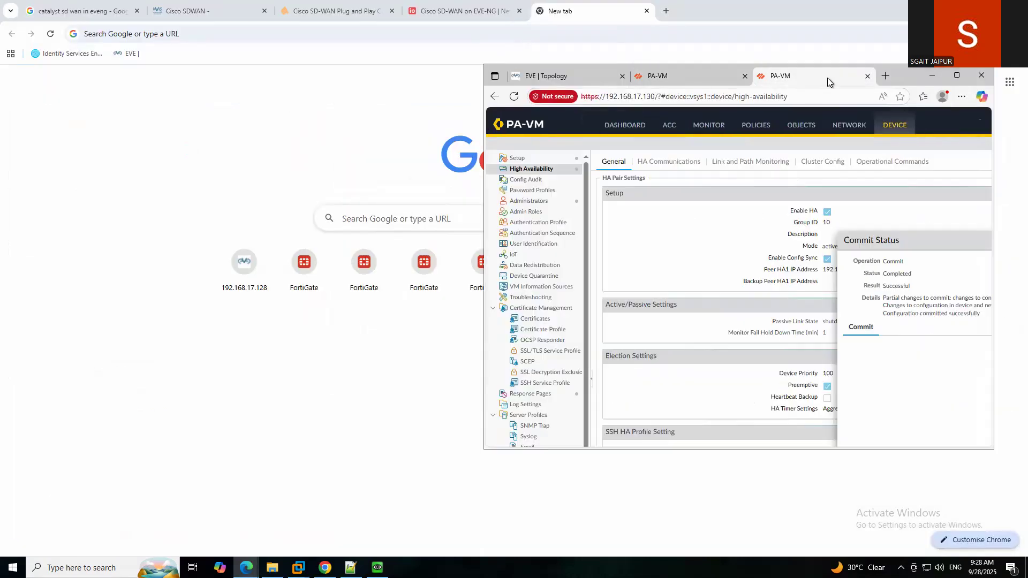
left_click(958, 75)
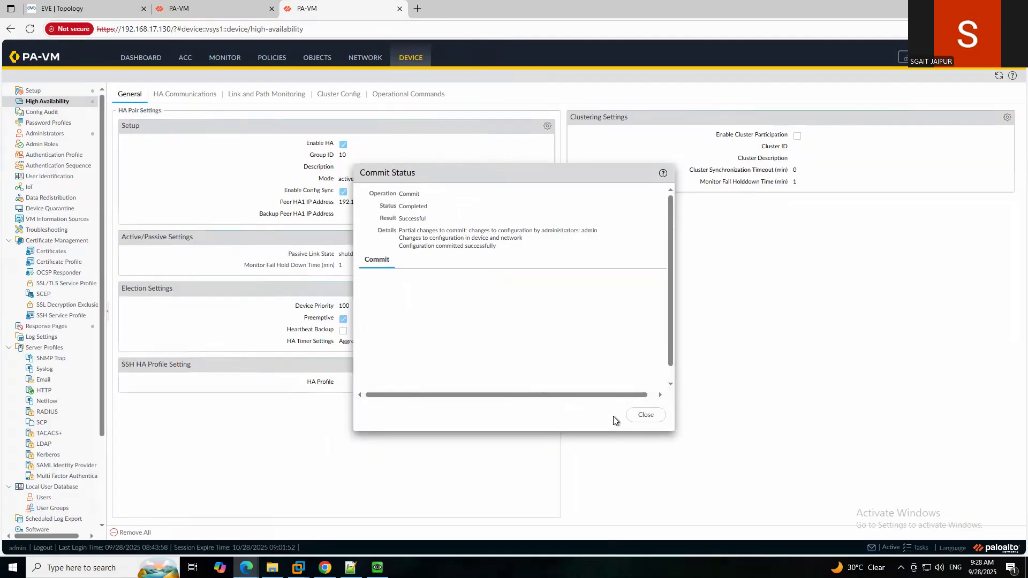
left_click(642, 415)
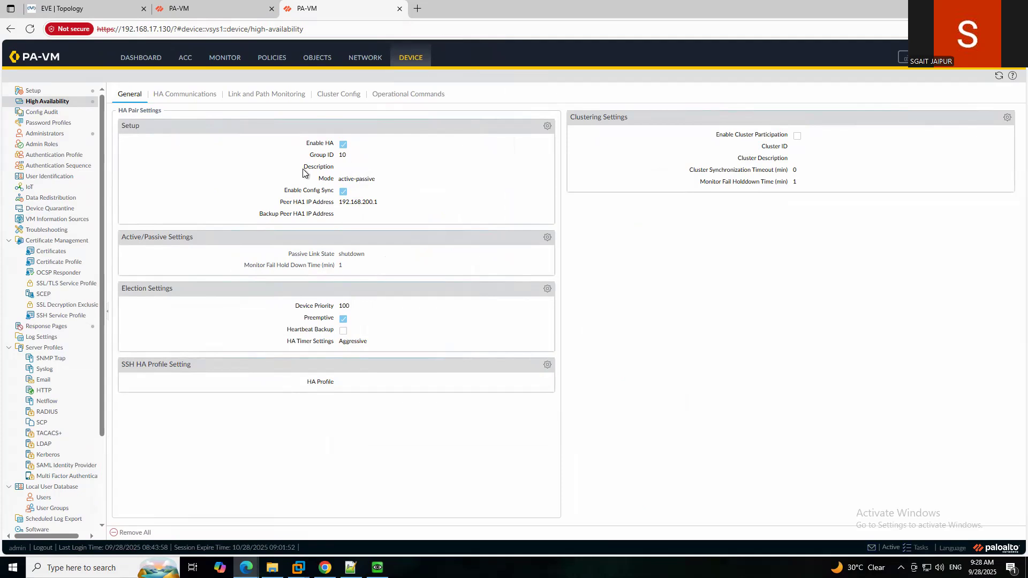
Review the .130 firewall's HA Communications and General HA settings.
left_click(394, 100)
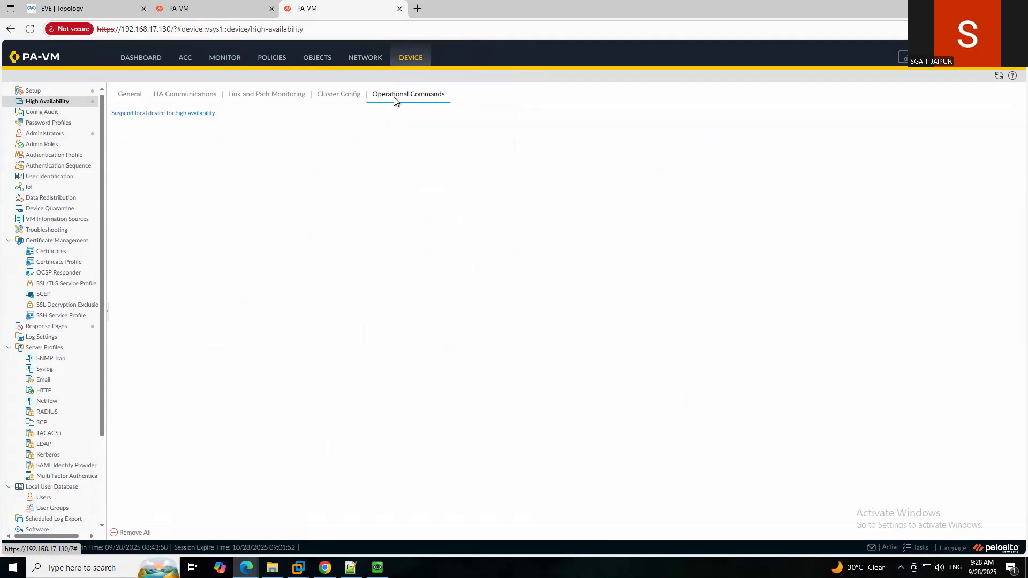
left_click(174, 95)
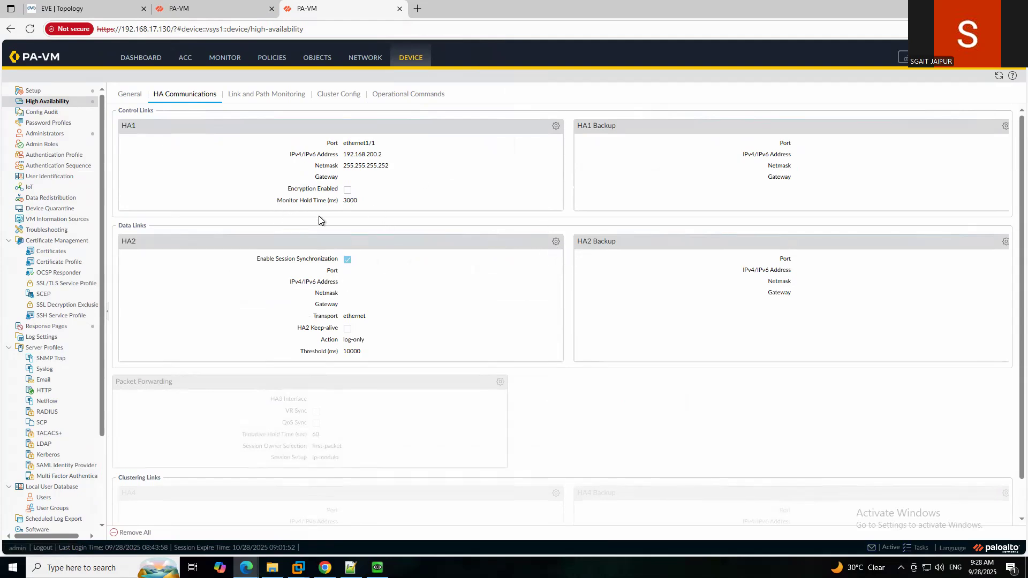
left_click(131, 95)
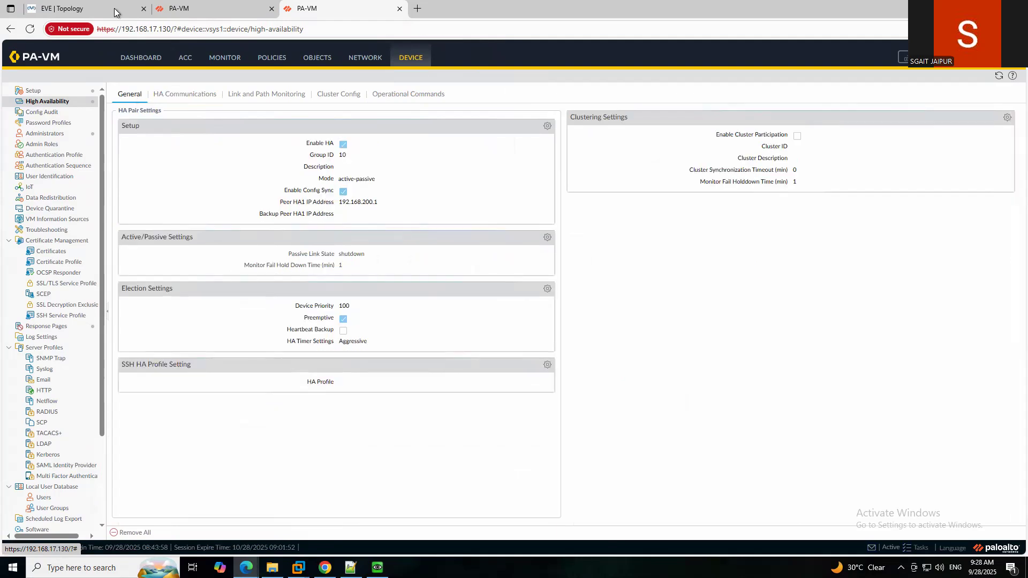
Refresh the .129 HA status and look over its High Availability settings.
left_click(207, 11)
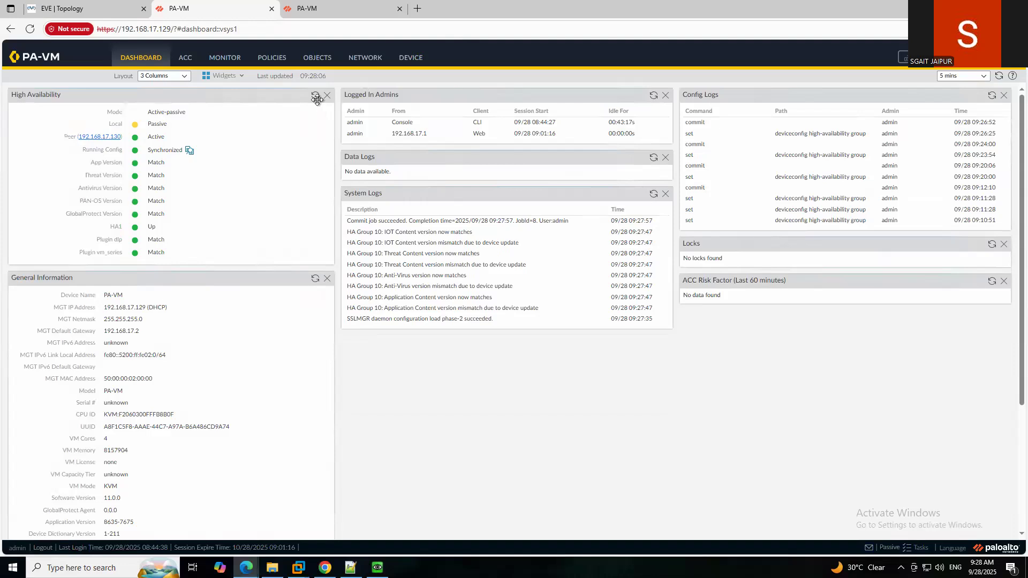
left_click(315, 96)
left_click(408, 59)
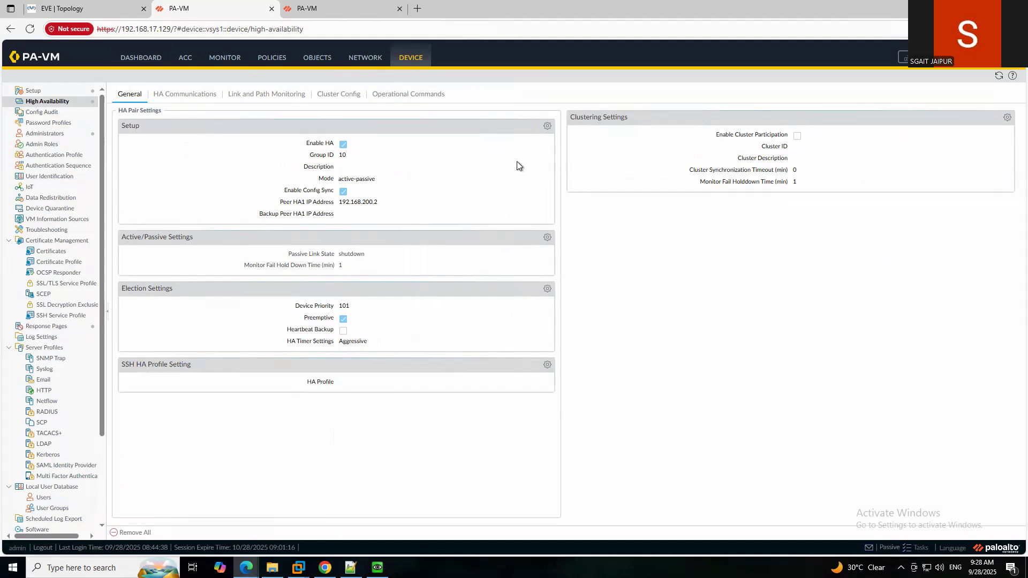
left_click(140, 62)
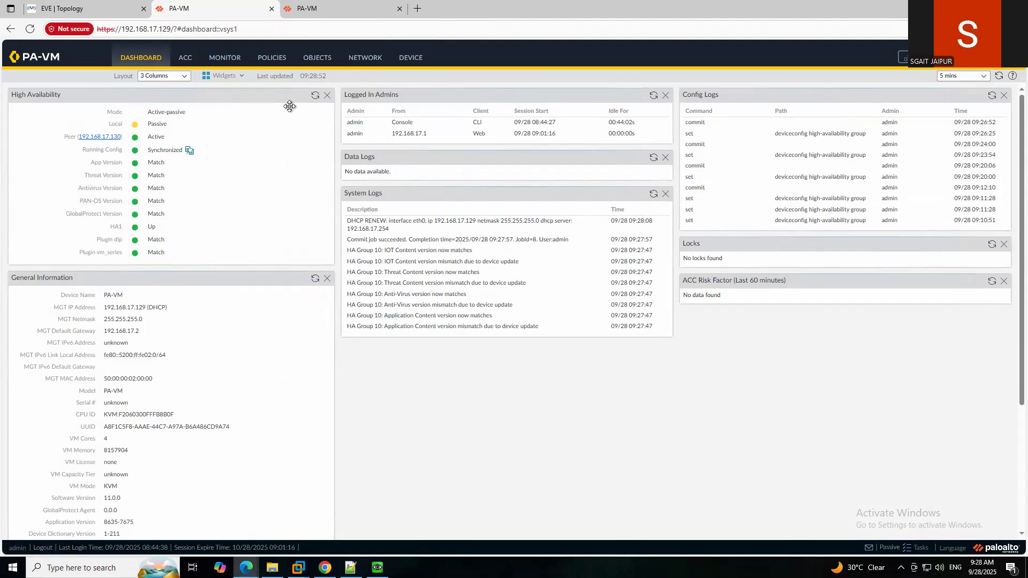
left_click(315, 97)
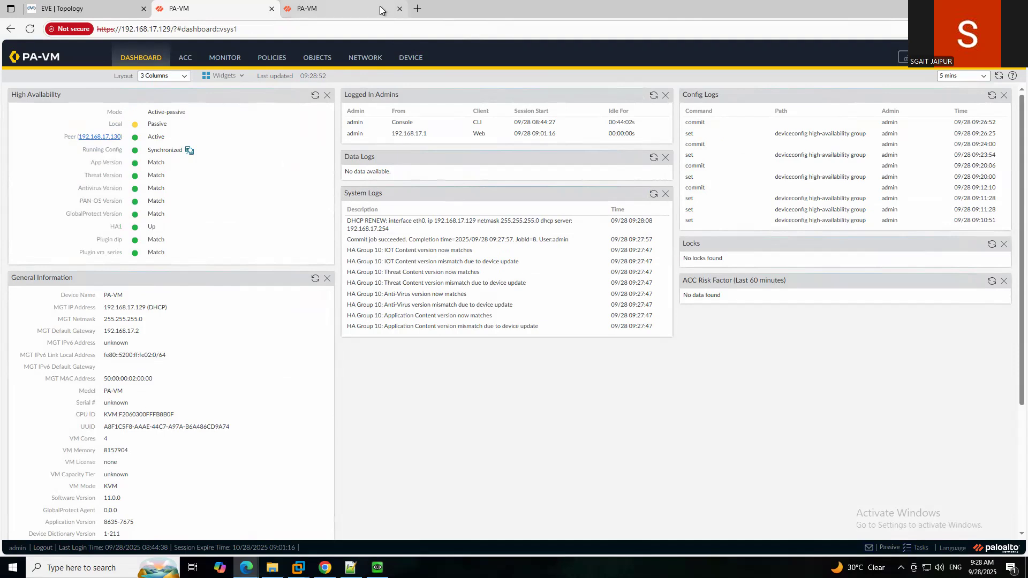
Inspect .130's HA1/HA2 links and Link and Path Monitoring, ending on its General tab.
left_click(358, 12)
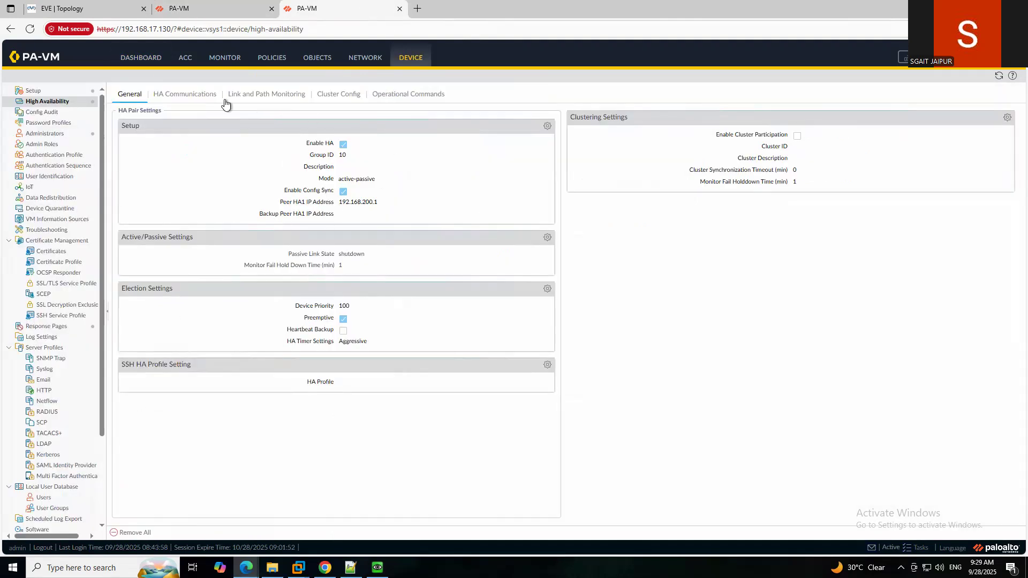
left_click(181, 97)
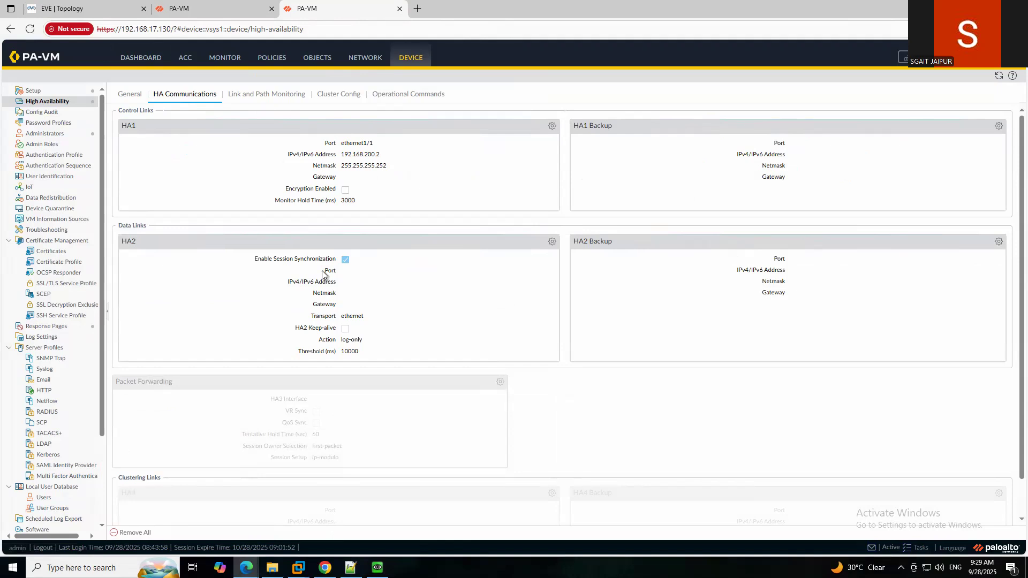
left_click(253, 100)
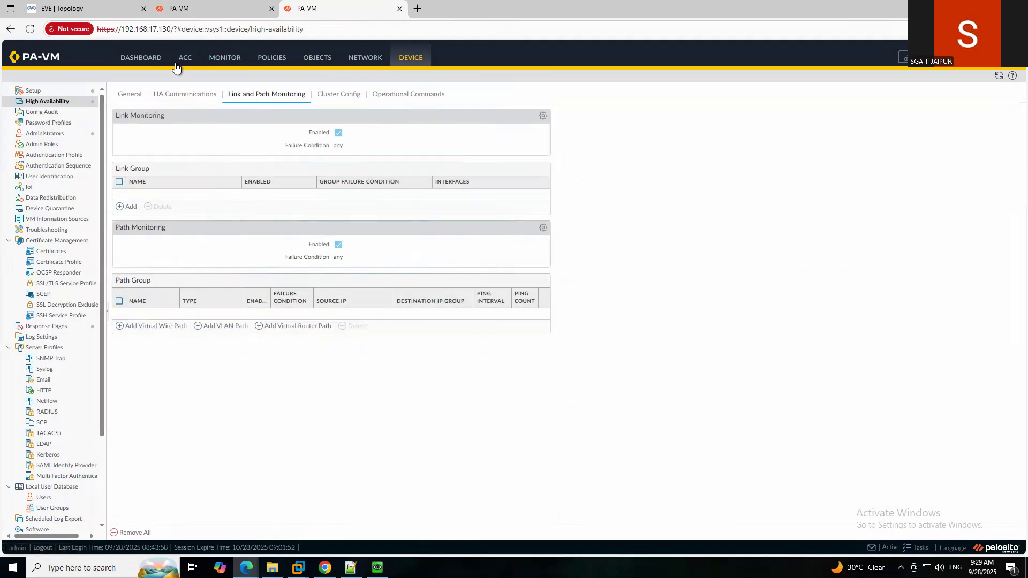
left_click(223, 2)
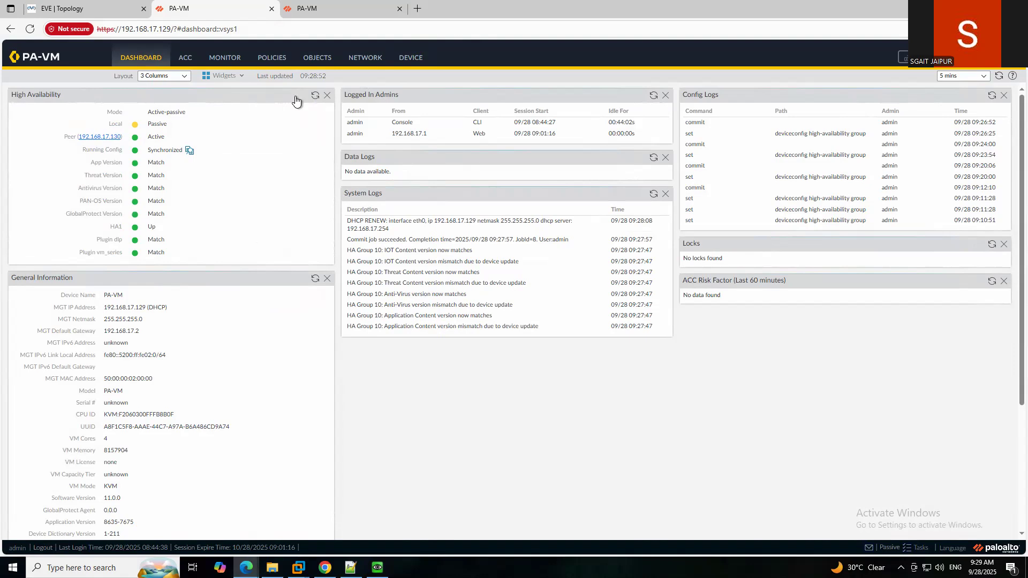
left_click(326, 7)
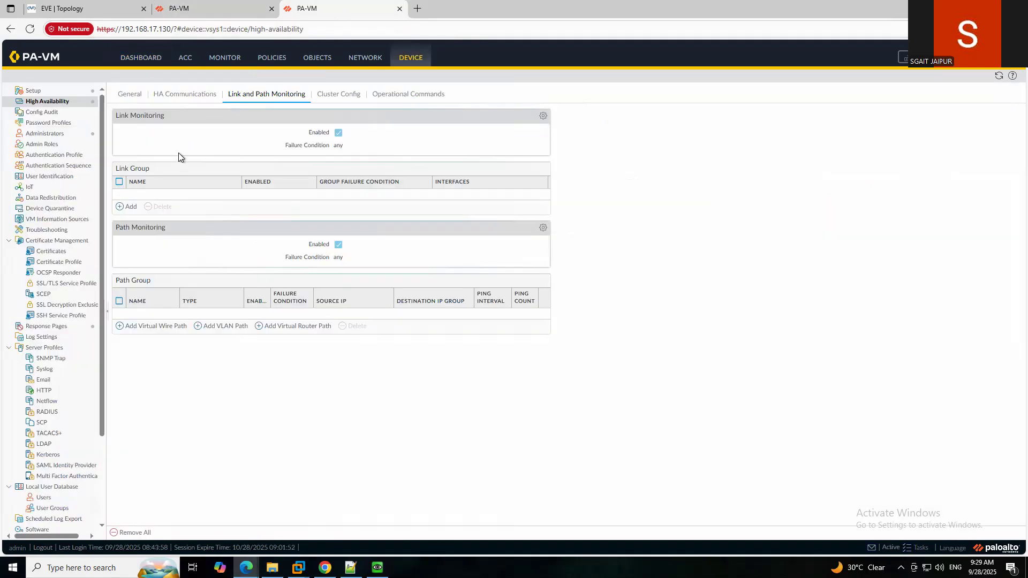
left_click(128, 96)
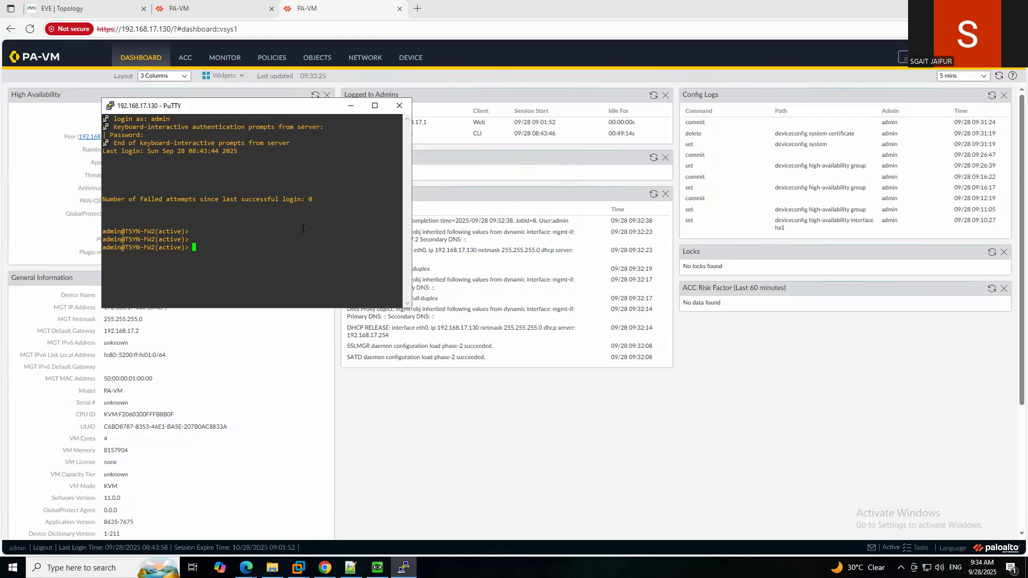
Enter configuration mode on the .130 firewall CLI with 'configure'.
type("set")
type(" de")
type("vic")
type("con")
key("BackSpace")
key("BackSpace")
key("BackSpace")
key("BackSpace")
key("BackSpace")
key("BackSpace")
key("BackSpace")
key("BackSpace")
key("BackSpace")
key("BackSpace")
key("BackSpace")
key("BackSpace")
type("shel")
key("BackSpace")
key("BackSpace")
key("BackSpace")
key("BackSpace")
type("config")
key("Return")
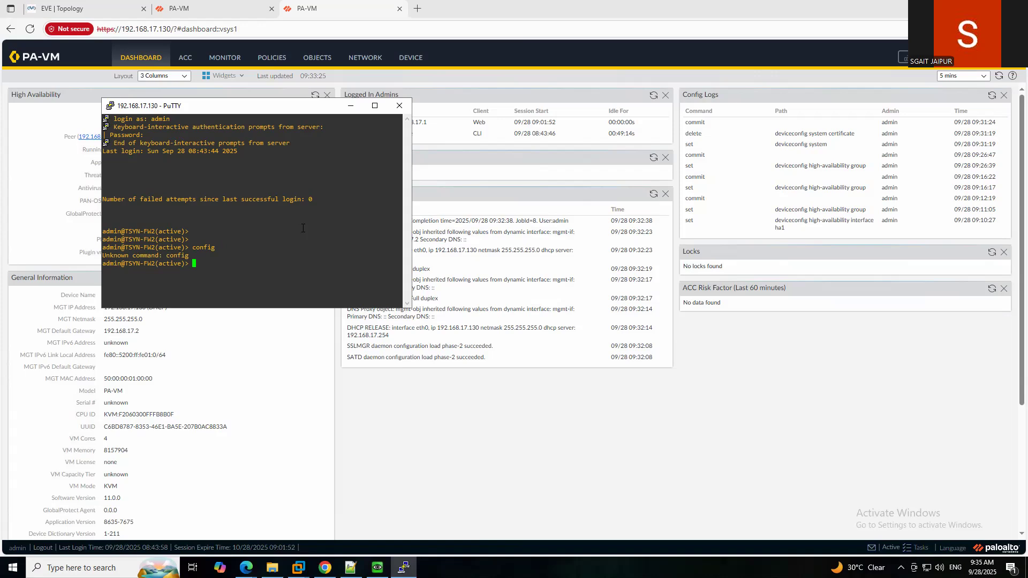
key("Return")
key("Return")
type("ena")
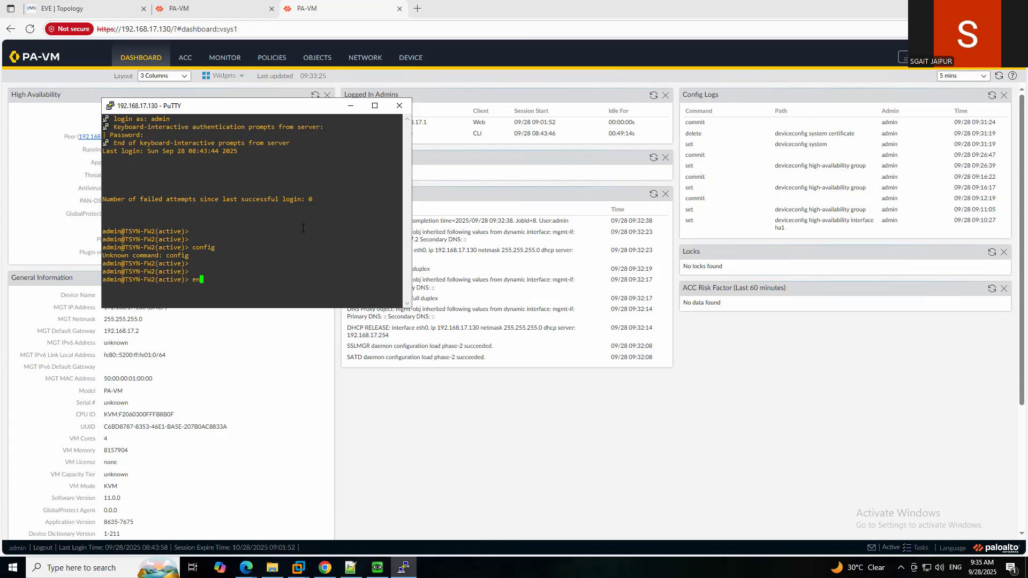
key("BackSpace")
key("BackSpace")
key("BackSpace")
type("configure t")
key("BackSpace")
key("Return")
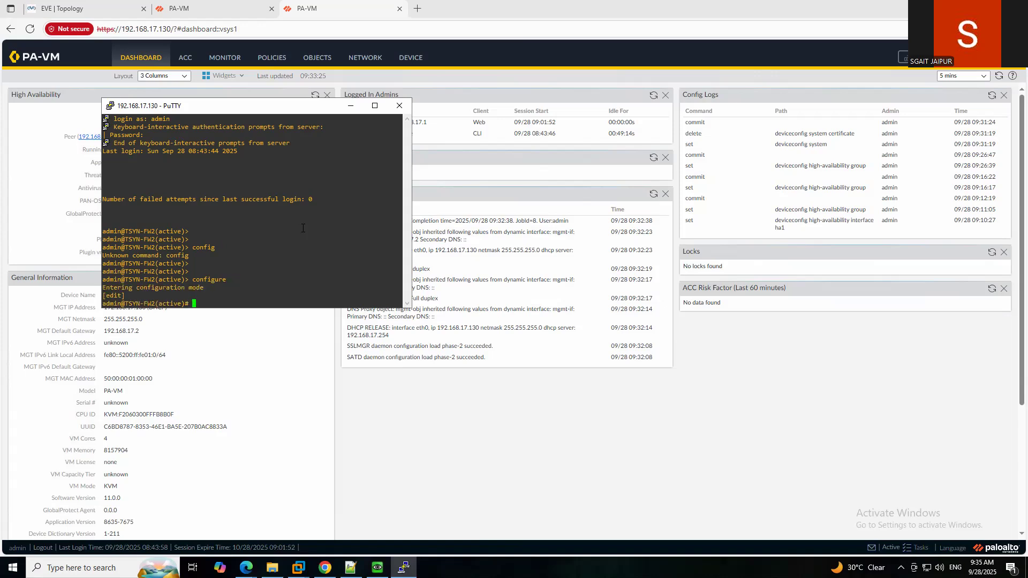
key("Return")
key("Return")
key("Return")
key("Return")
key("Return")
key("Return")
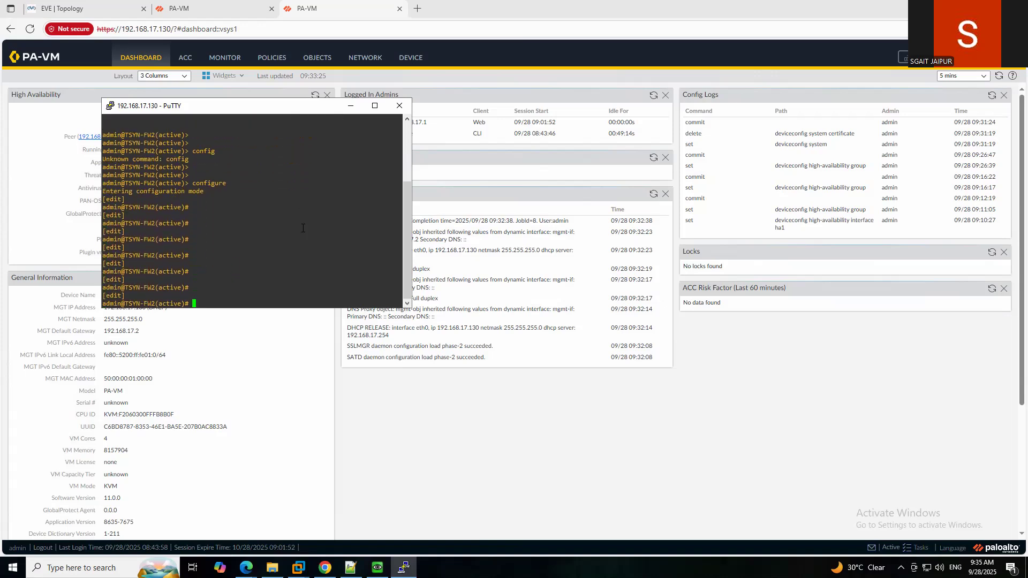
Enter 'set deviceconfig high-availability' and list its options with '?'.
type("set d")
type("config high-availability ")
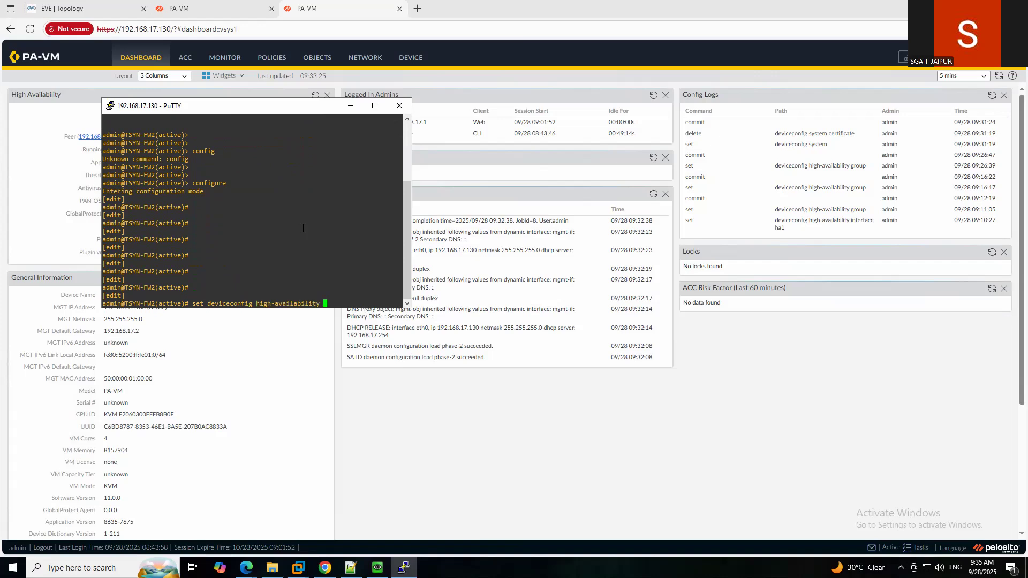
type("ac")
key("BackSpace")
key("BackSpace")
key("question")
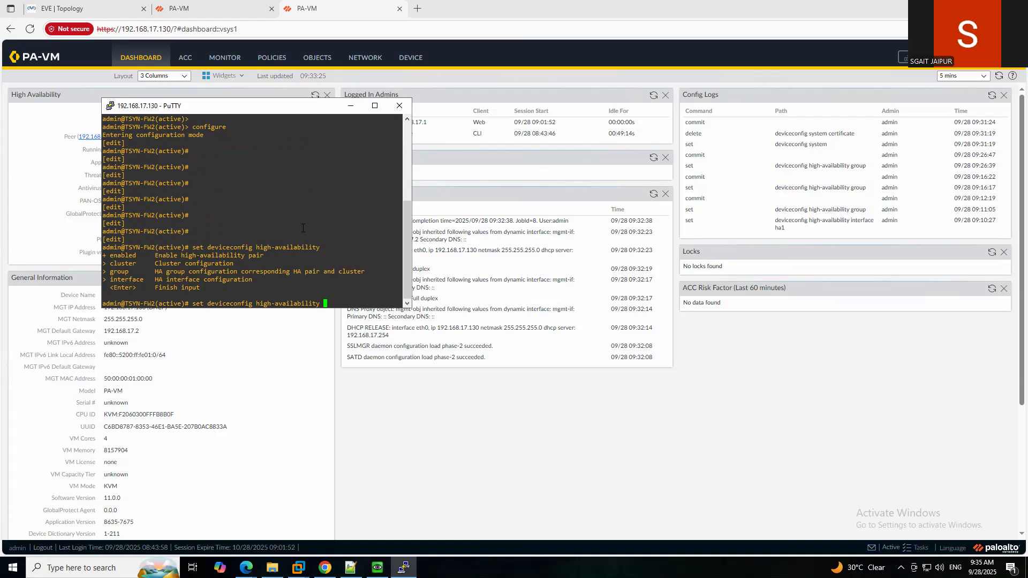
Try the group 10 option, then rerun the corrected high-availability command after a syntax error.
type("pre")
key("BackSpace")
key("BackSpace")
key("BackSpace")
type("group 10")
key("BackSpace")
key("BackSpace")
key("BackSpace")
key("BackSpace")
key("BackSpace")
key("BackSpace")
key("BackSpace")
key("BackSpace")
key("BackSpace")
type("\\")
key("Return")
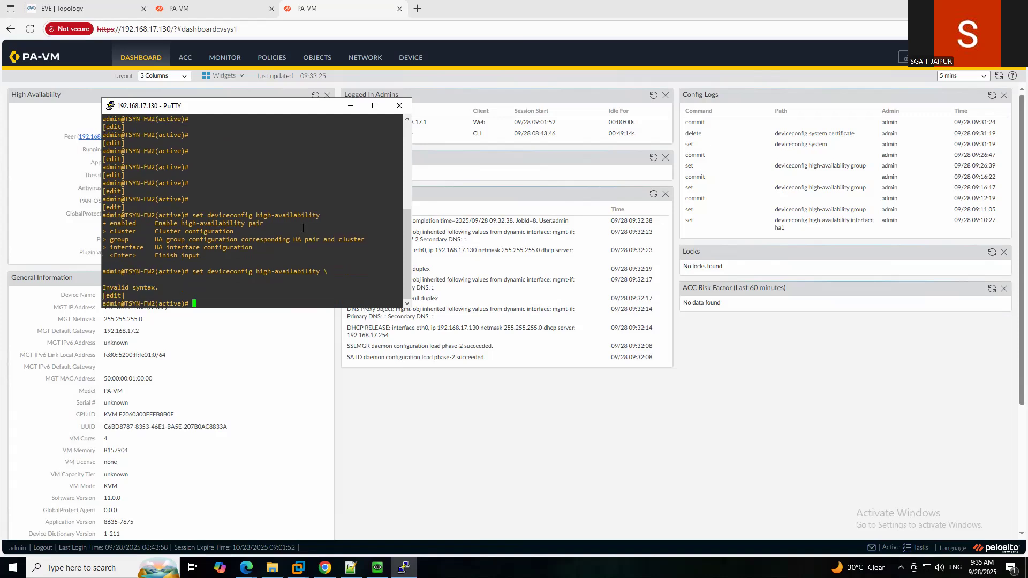
key("Up")
key("BackSpace")
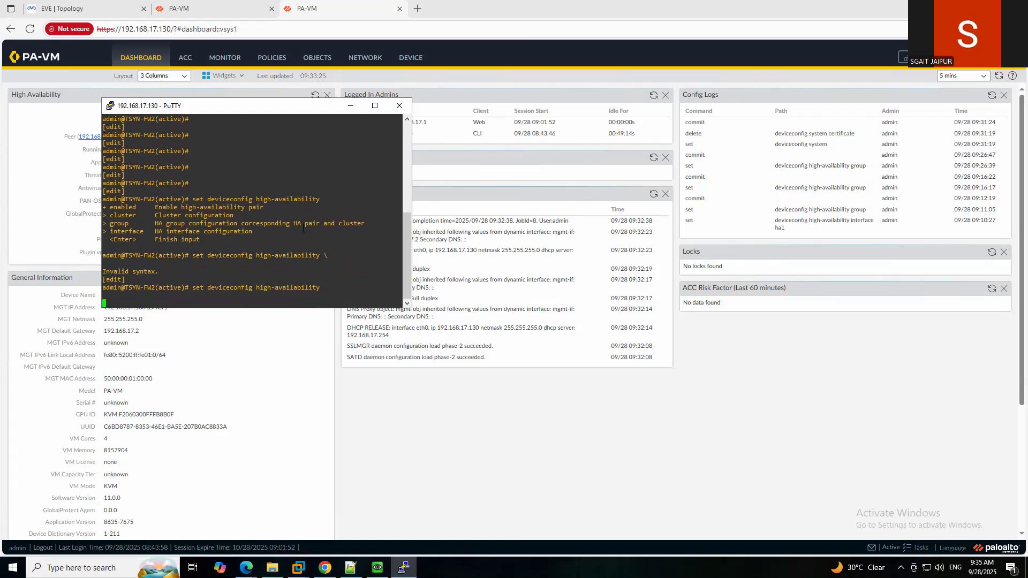
key("Return")
key("Return")
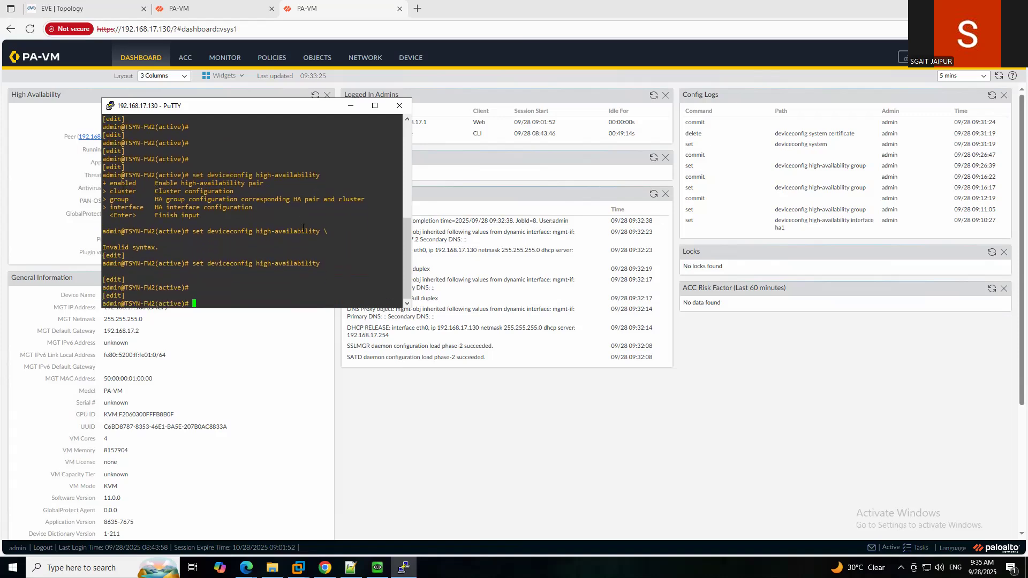
key("Return")
key("Return")
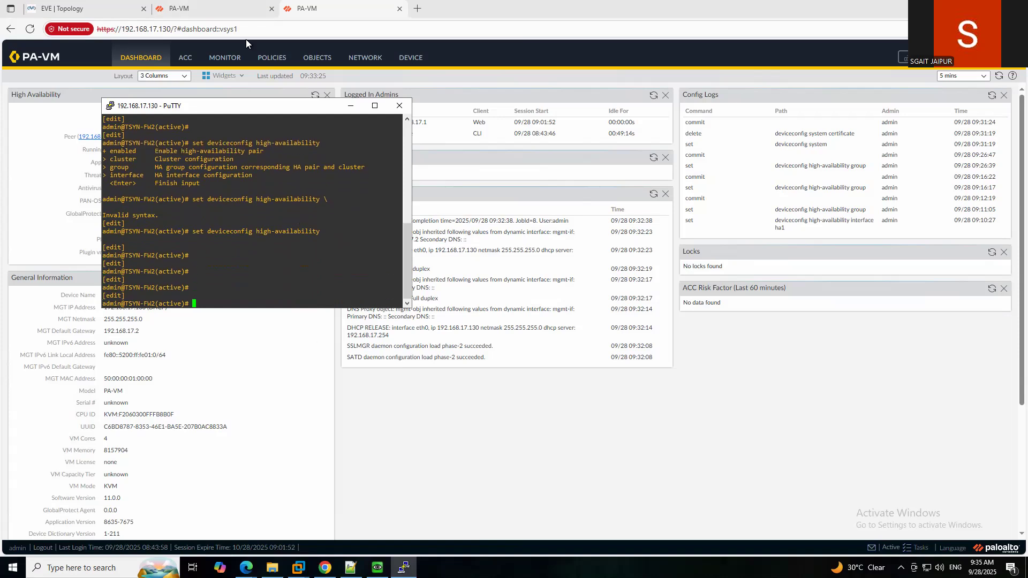
left_click(236, 8)
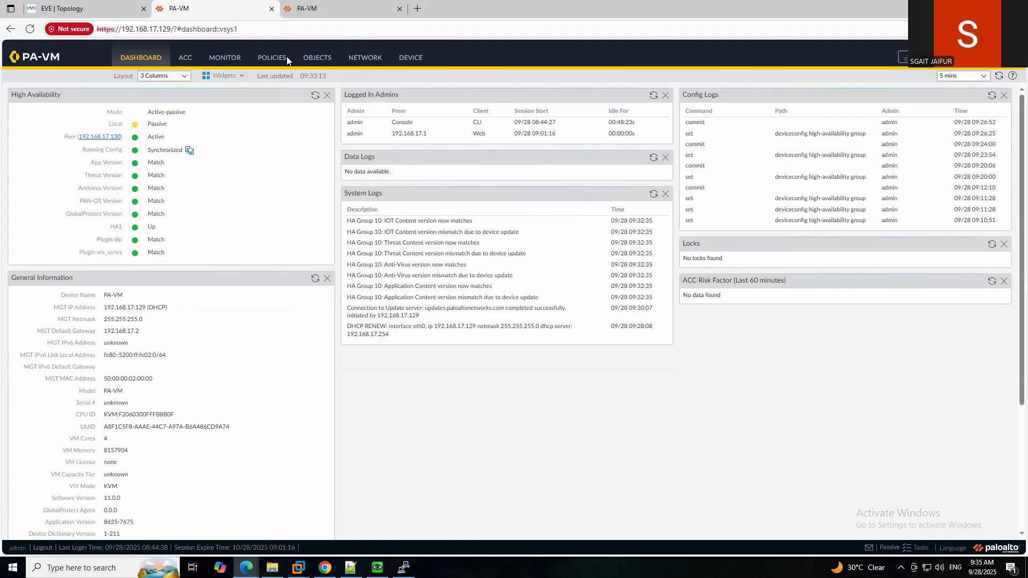
Open Device > High Availability on .130 and .129, ending on .130's General settings.
left_click_drag(850, 47, 824, 42)
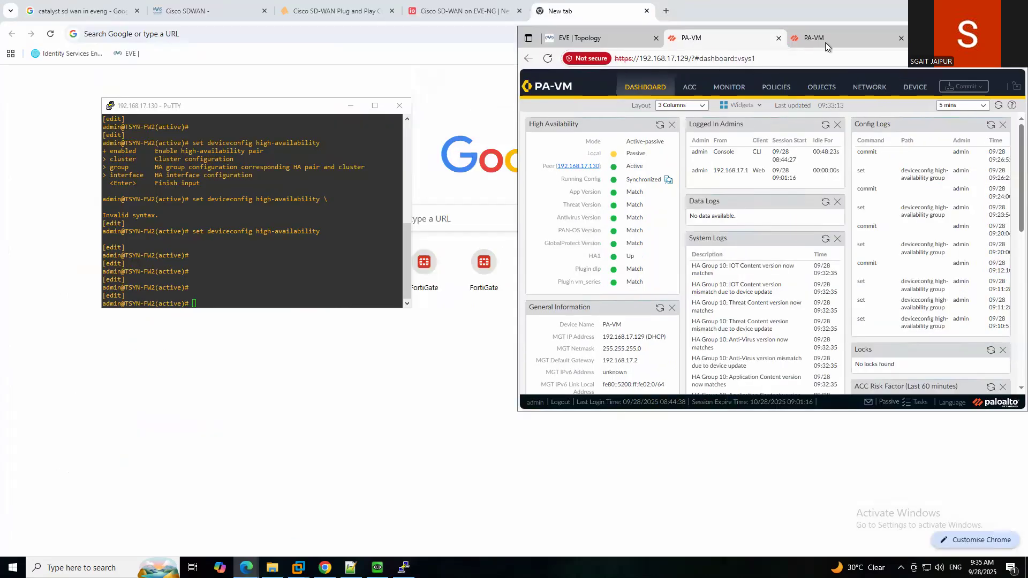
left_click(827, 40)
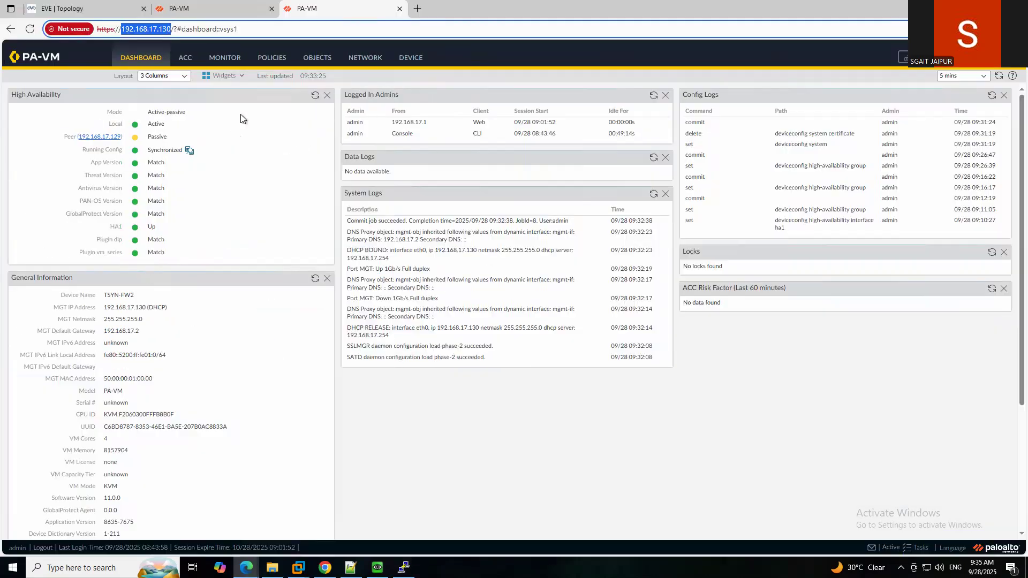
left_click(413, 59)
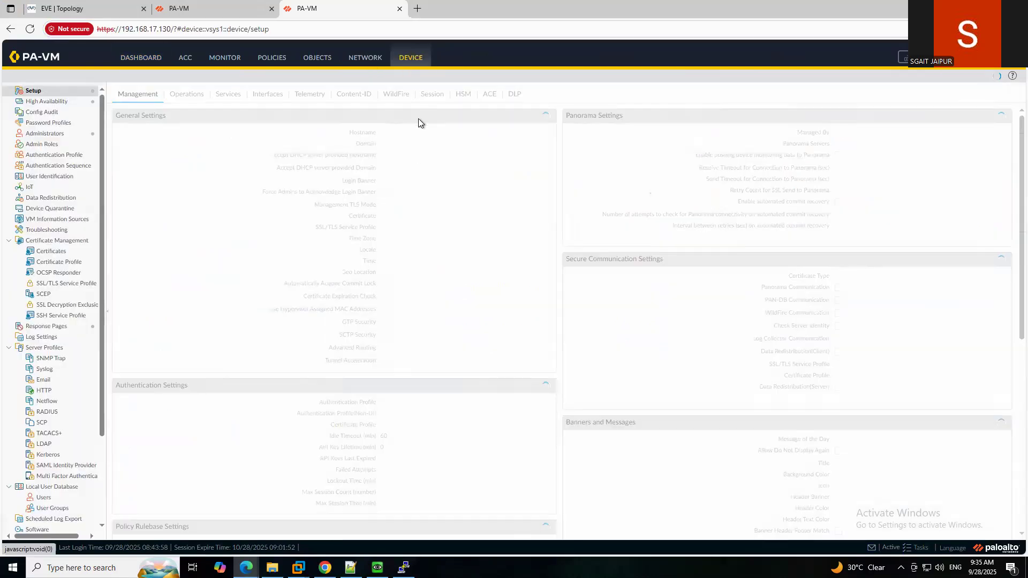
left_click(45, 102)
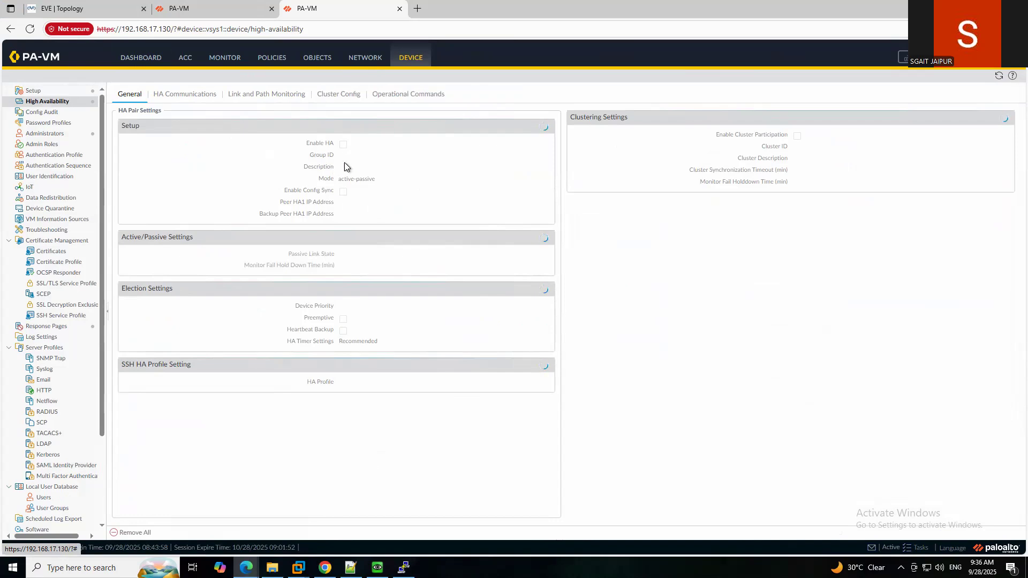
left_click(219, 12)
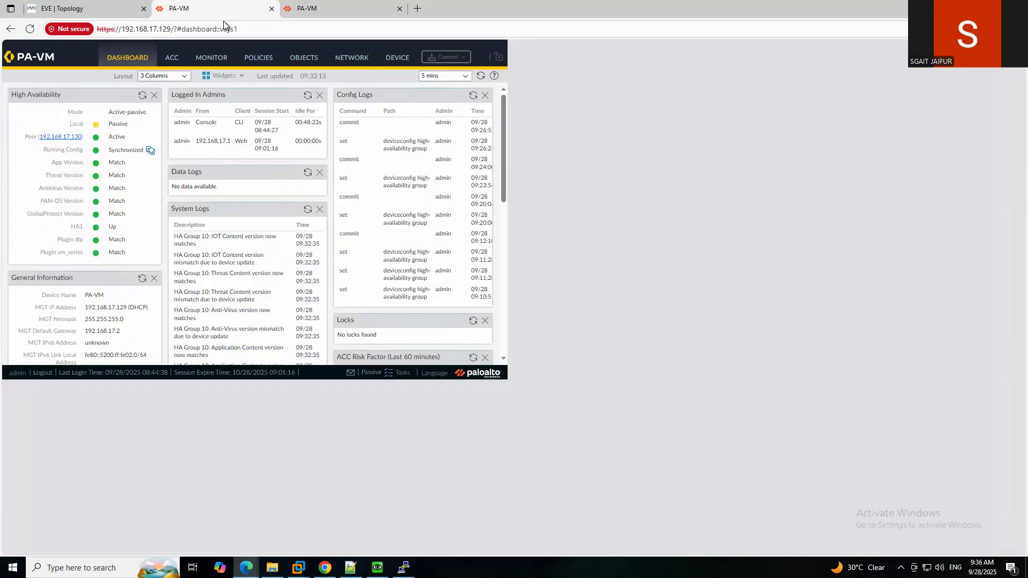
left_click(410, 64)
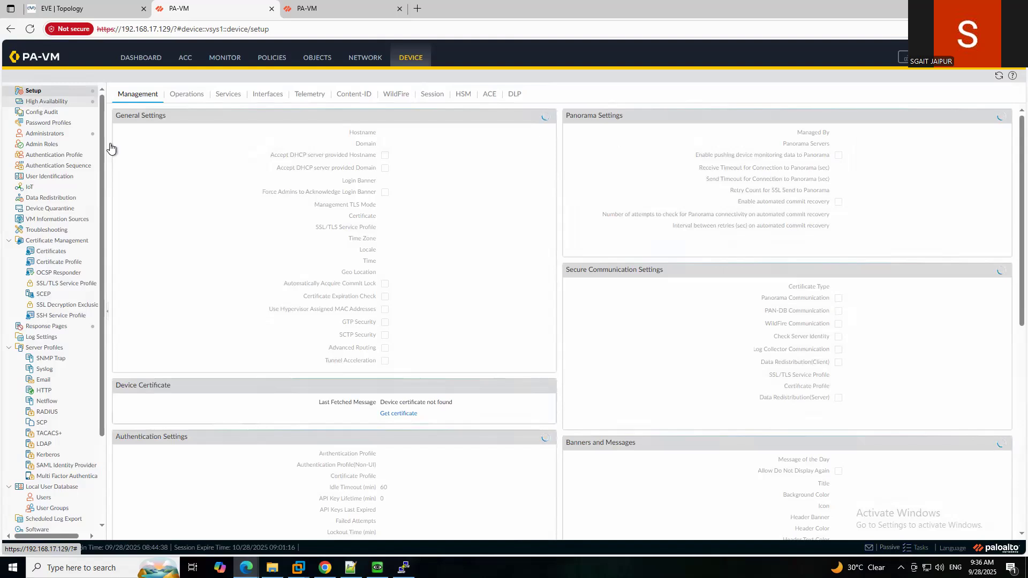
left_click(47, 101)
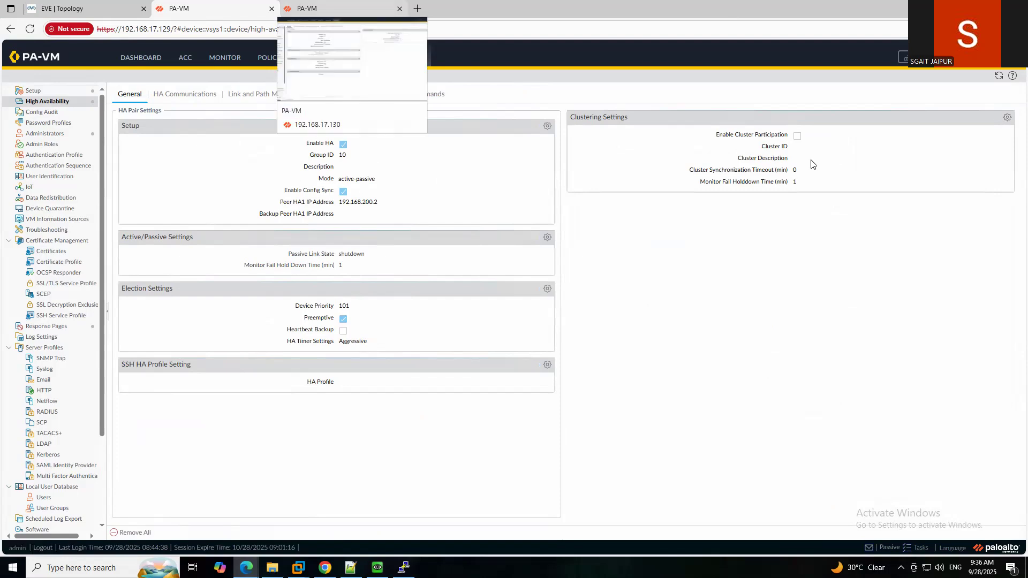
left_click(330, 8)
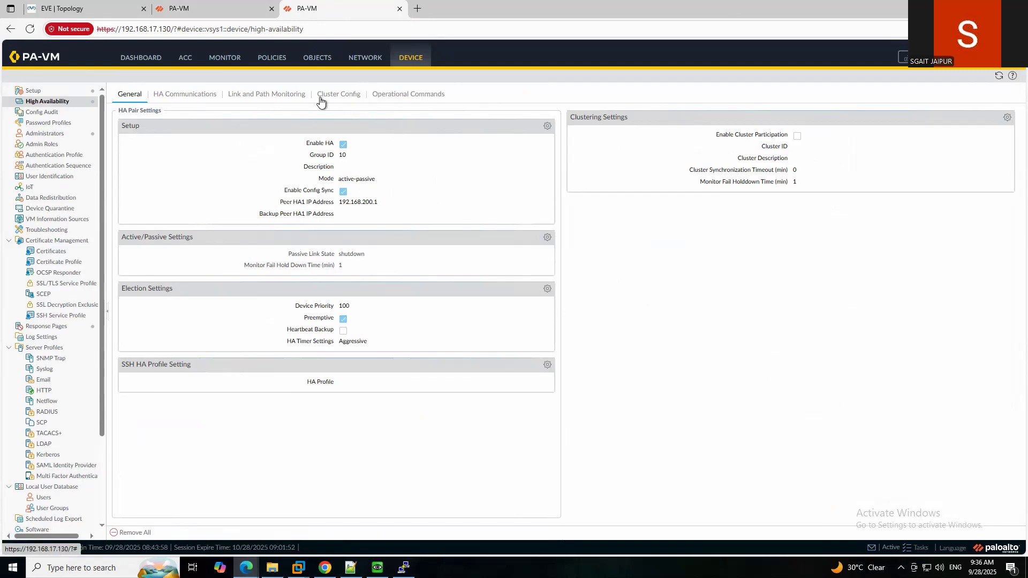
Suspend the .130 firewall from HA and open the .129 dashboard.
left_click(397, 100)
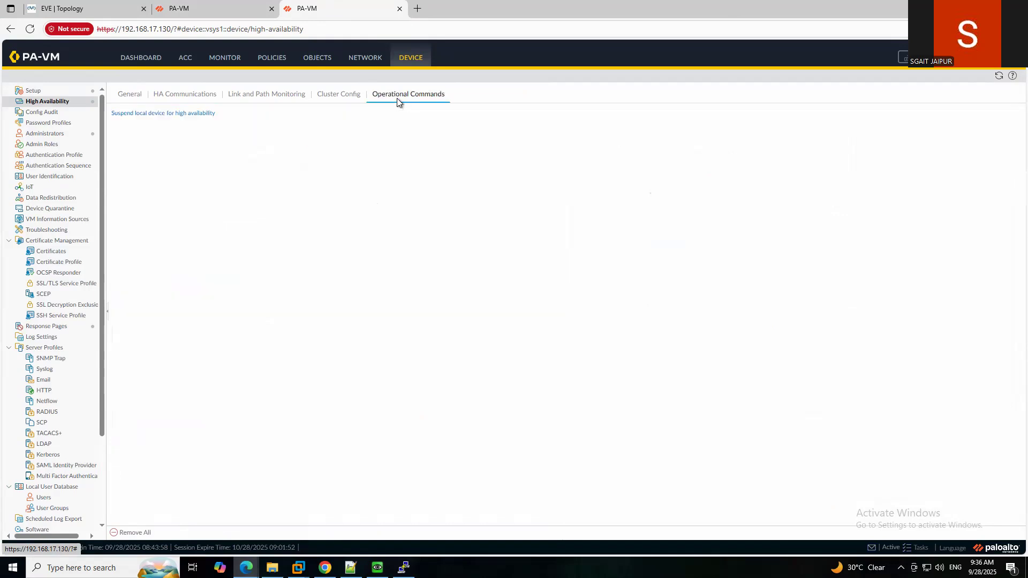
left_click(146, 114)
left_click(489, 319)
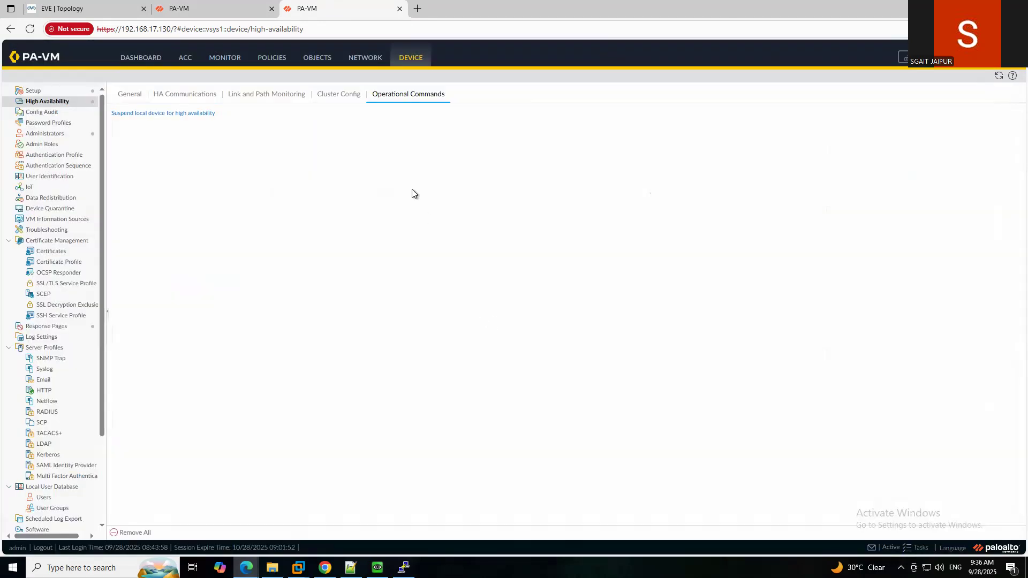
left_click(184, 9)
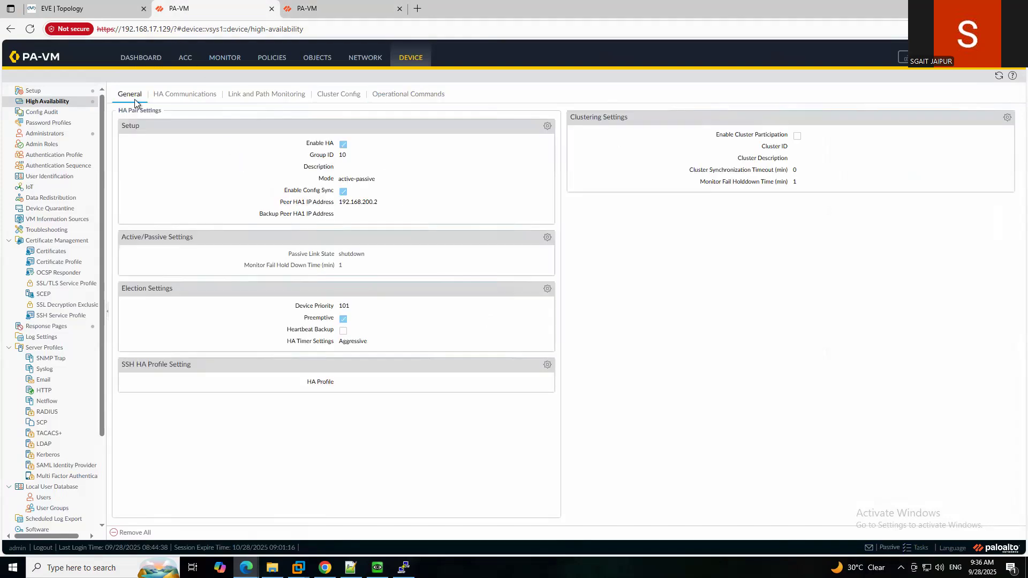
left_click(138, 58)
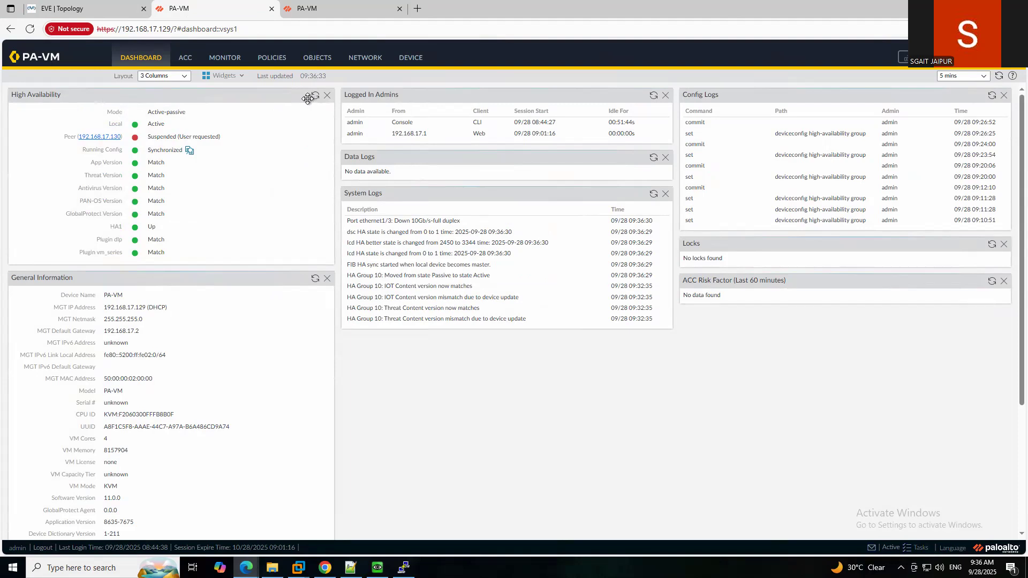
Refresh both dashboards' HA widgets until .129 shows Active and .130 Passive.
left_click(323, 10)
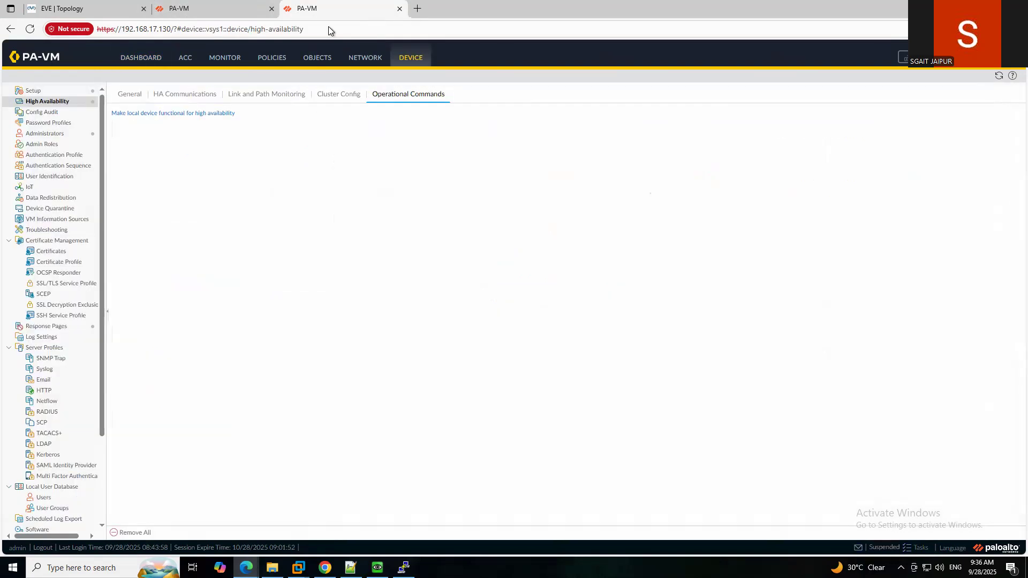
left_click(207, 11)
left_click(312, 98)
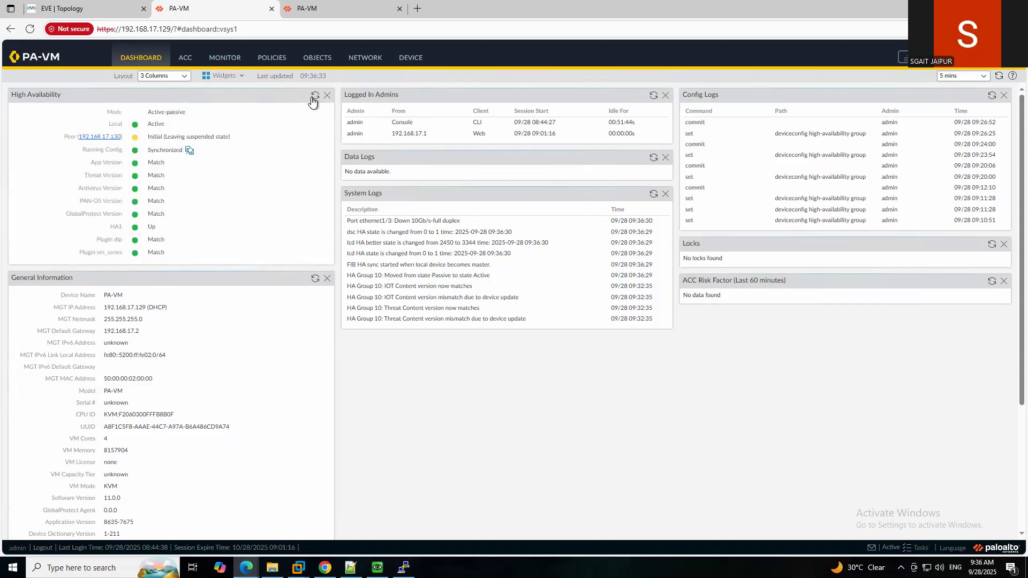
left_click(312, 98)
left_click(312, 98)
left_click(312, 98)
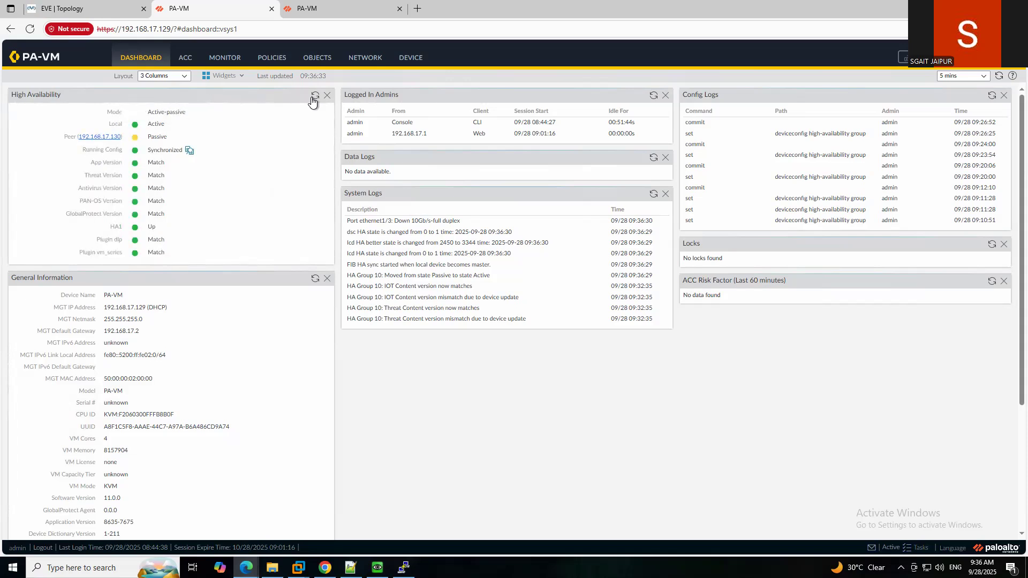
left_click(326, 6)
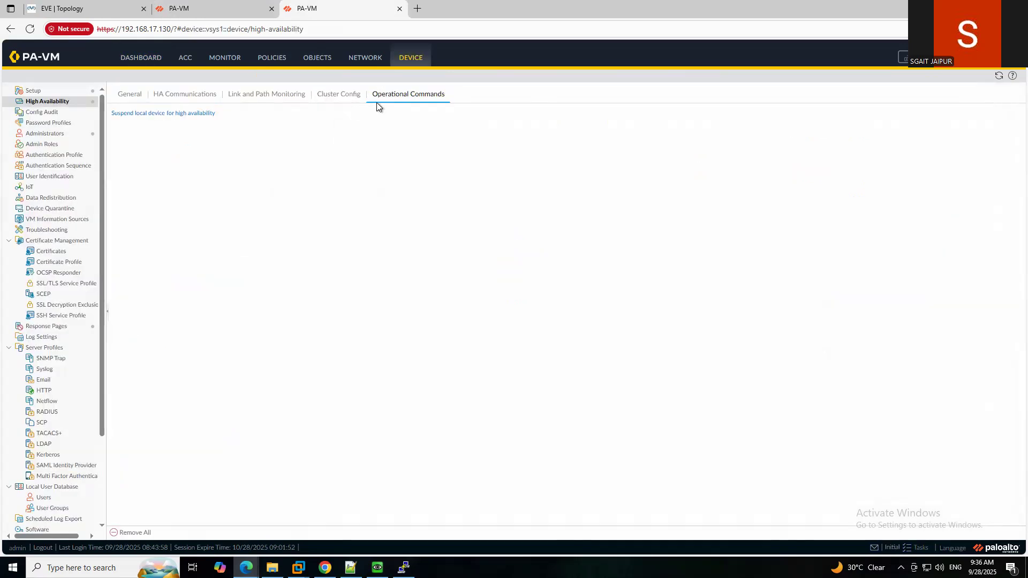
left_click(148, 55)
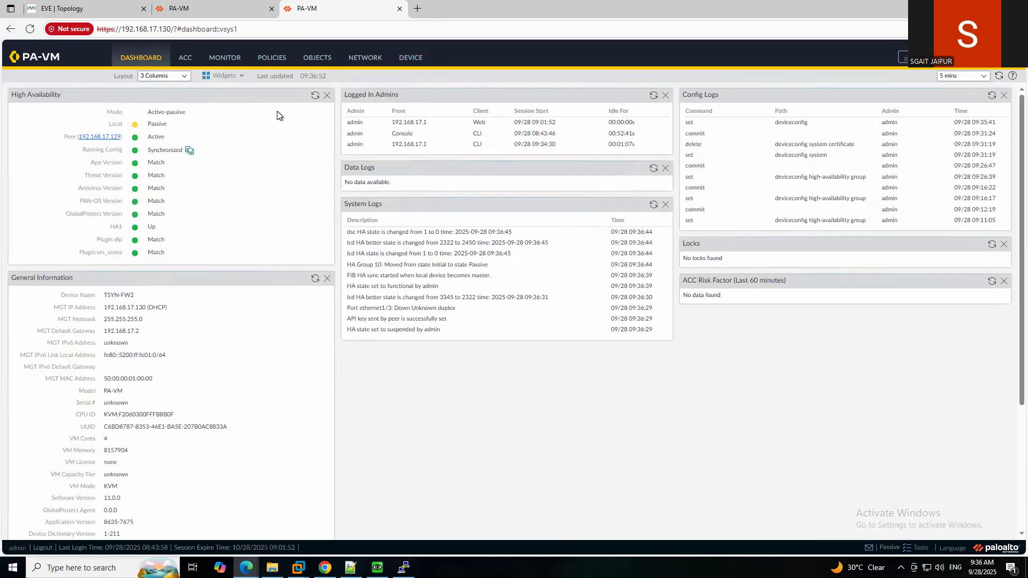
left_click(314, 96)
left_click(217, 12)
left_click(316, 97)
left_click(316, 97)
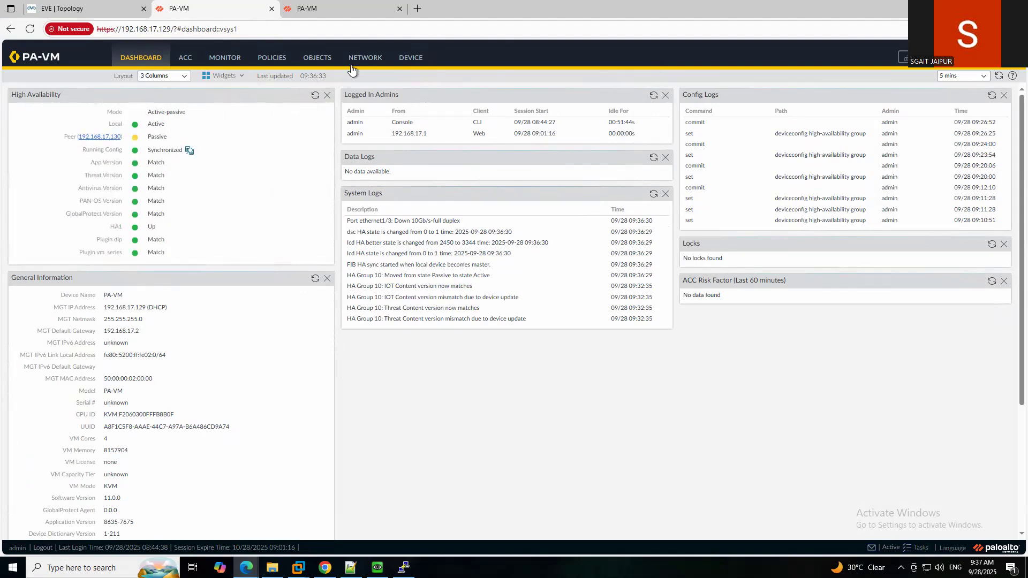
Check the .129 firewall's device setup, then refresh the HA status on the .130 dashboard.
left_click(409, 63)
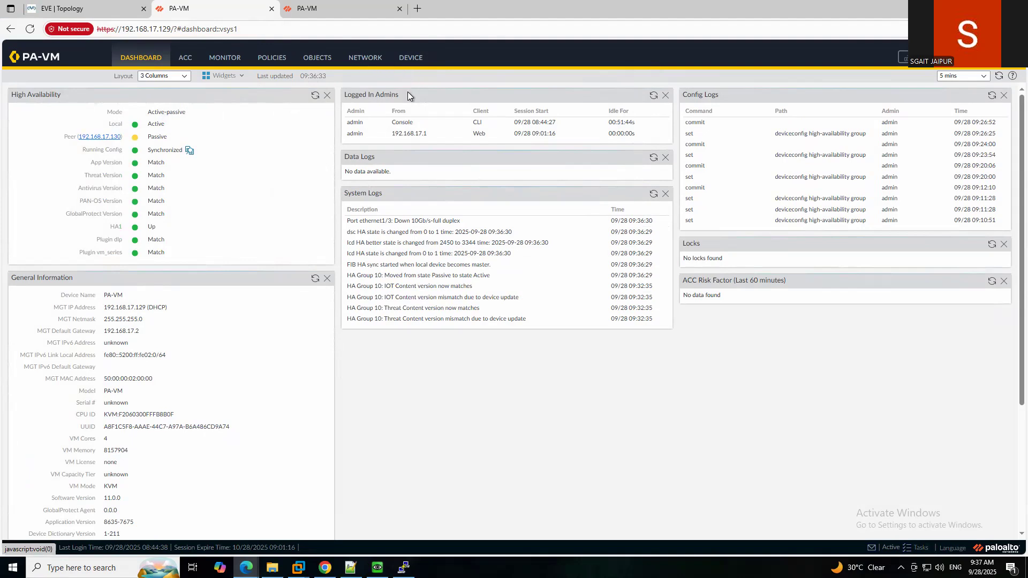
left_click(34, 92)
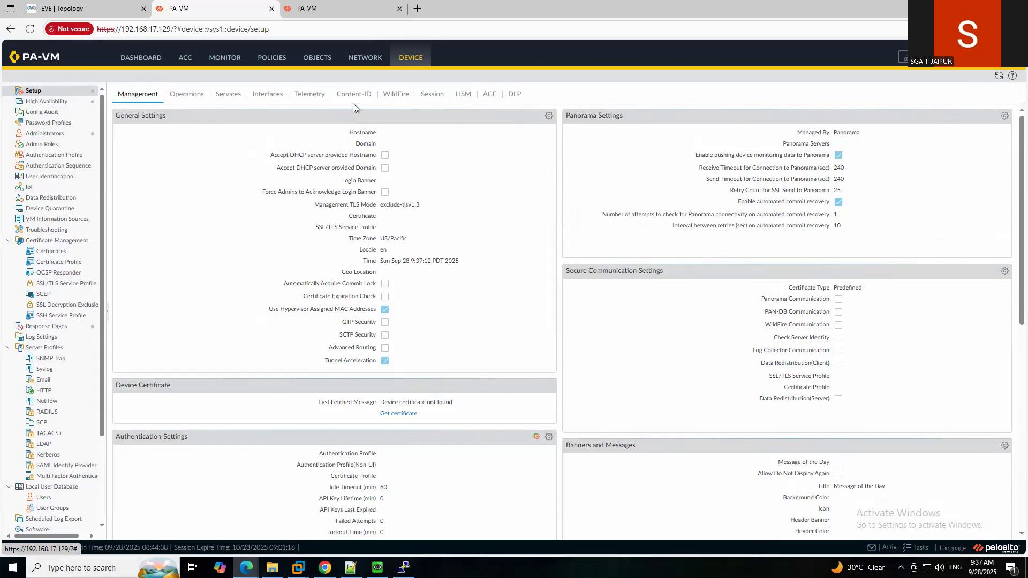
left_click(323, 9)
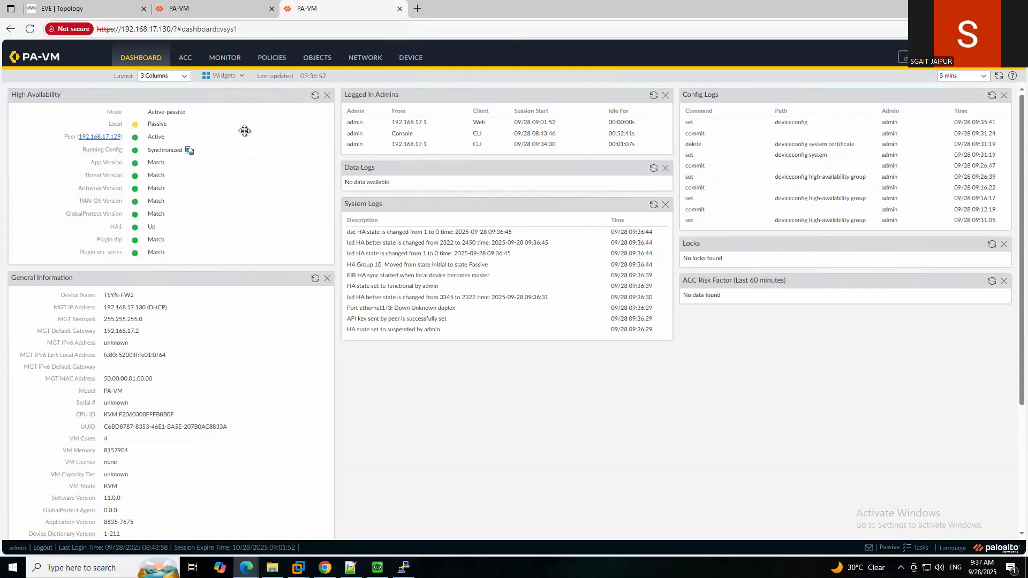
left_click(314, 100)
Refresh the .129 dashboard's HA widget and review its High Availability settings.
left_click(229, 11)
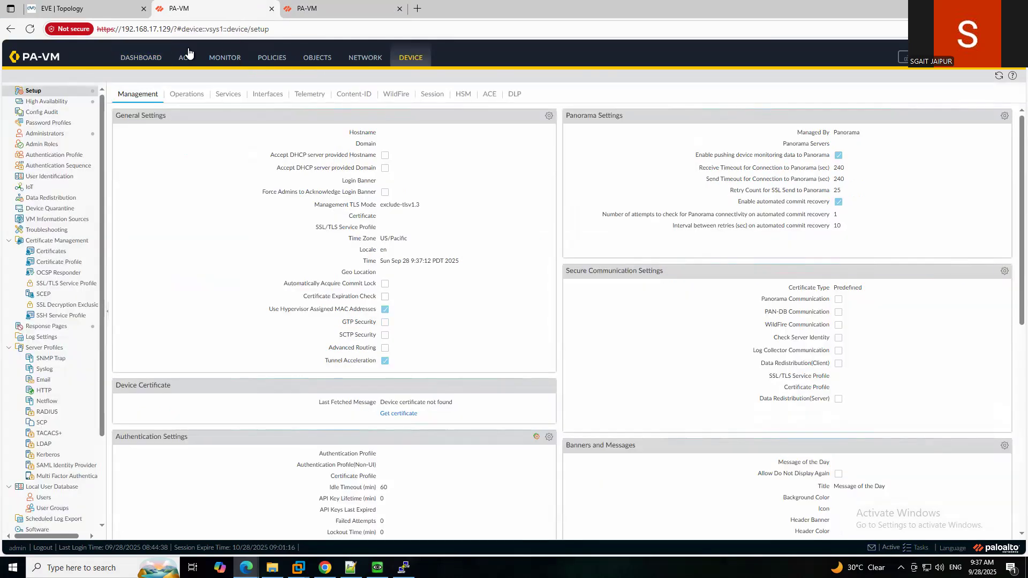
left_click(131, 59)
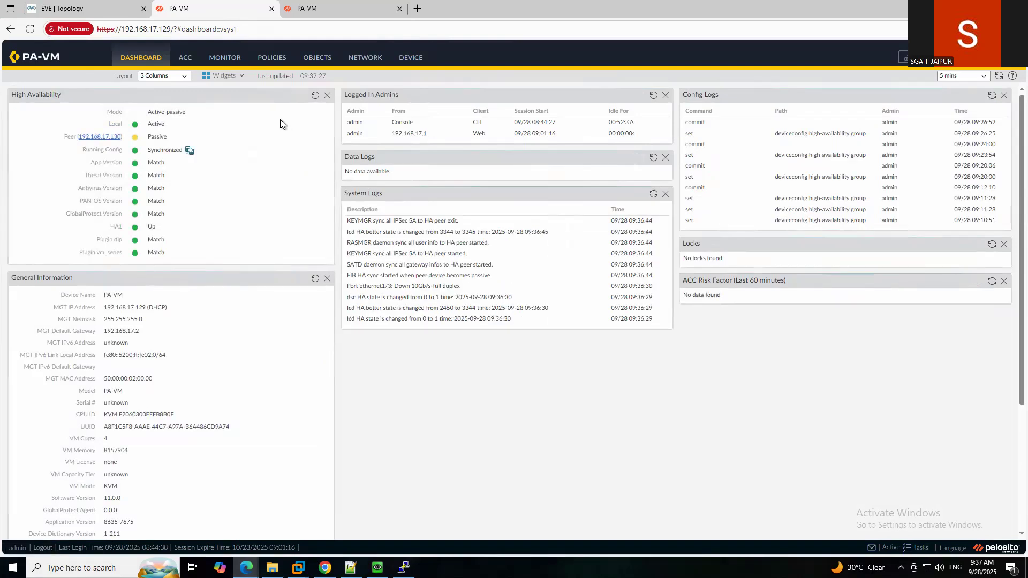
left_click(315, 96)
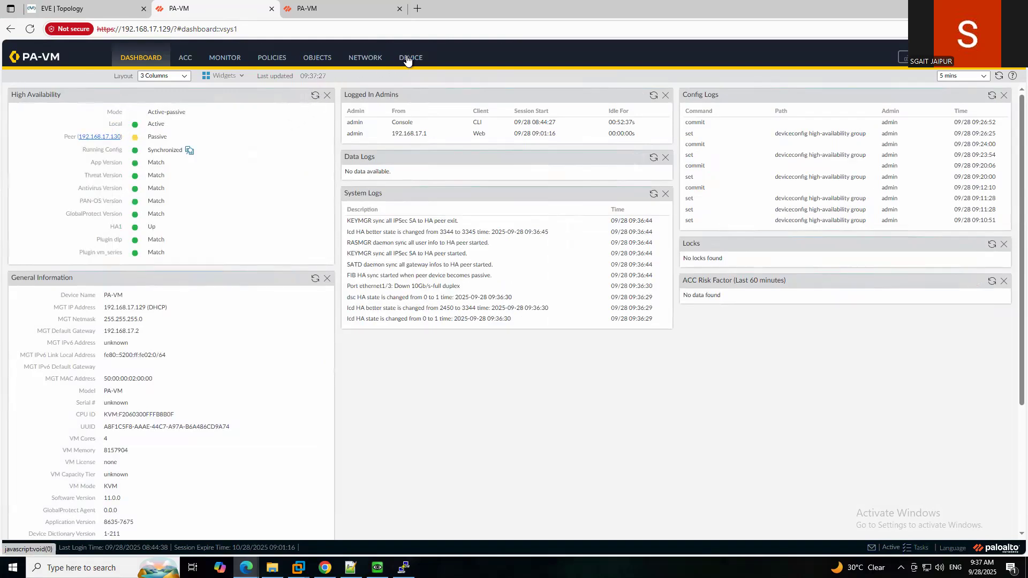
left_click(407, 58)
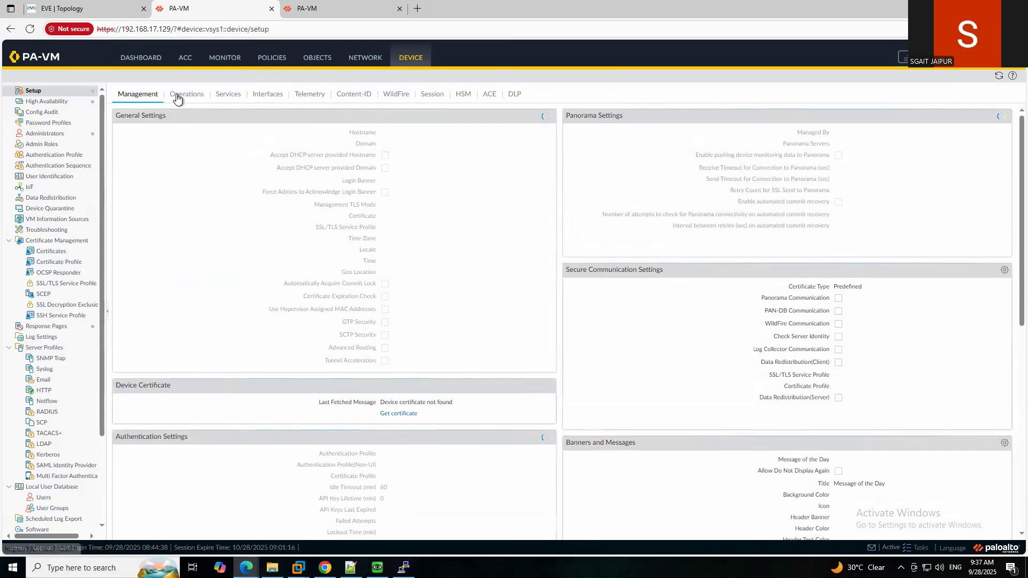
left_click(63, 104)
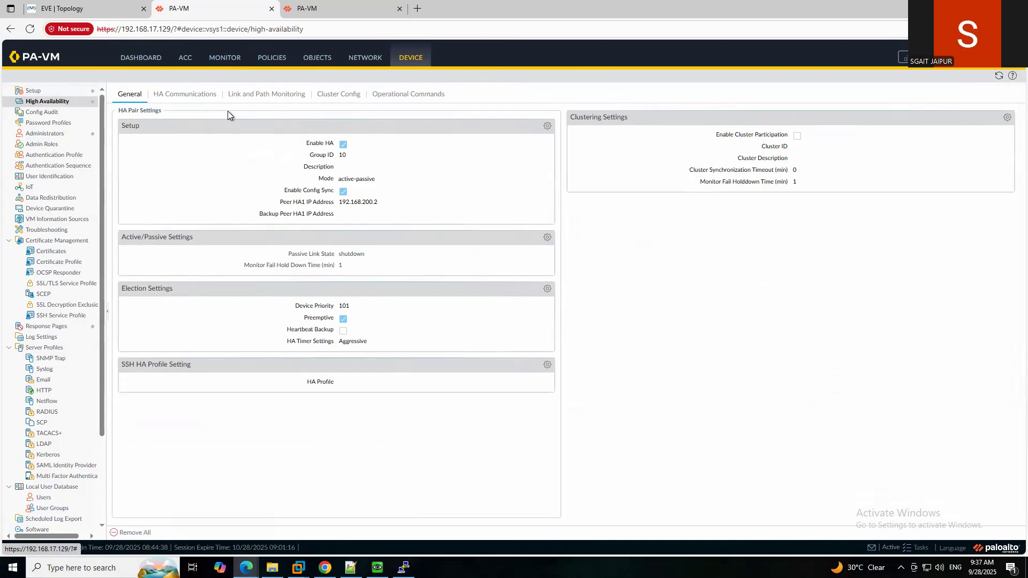
Open Device > Setup on .130 and confirm the .129 dashboard shows Local as Passive.
left_click(333, 9)
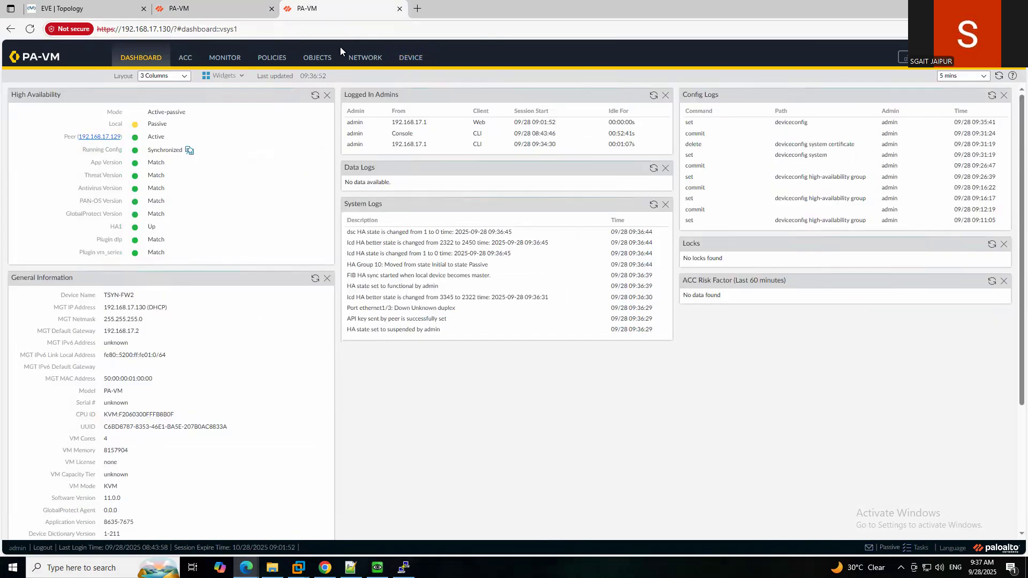
left_click(411, 57)
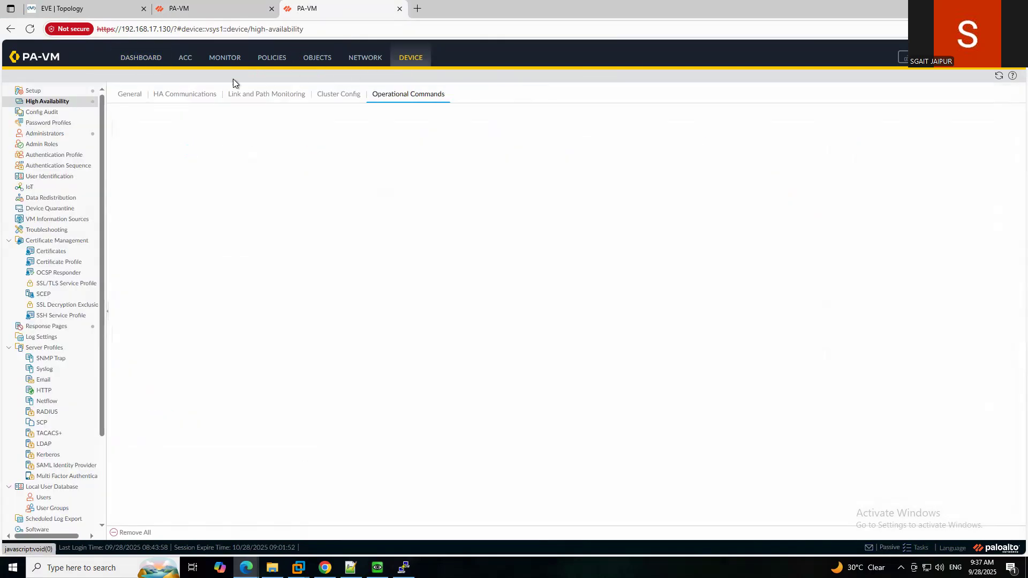
left_click(43, 91)
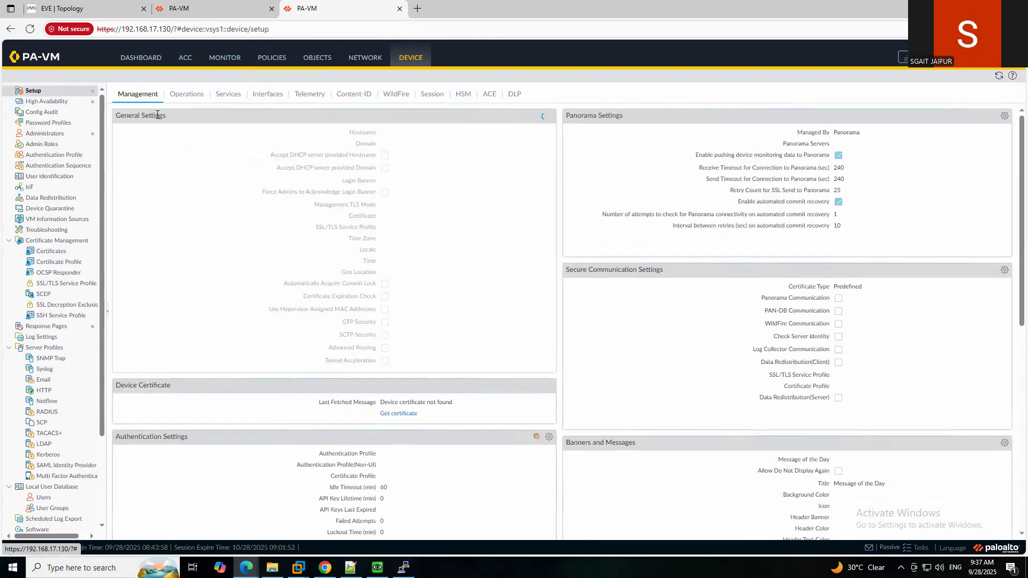
left_click(207, 8)
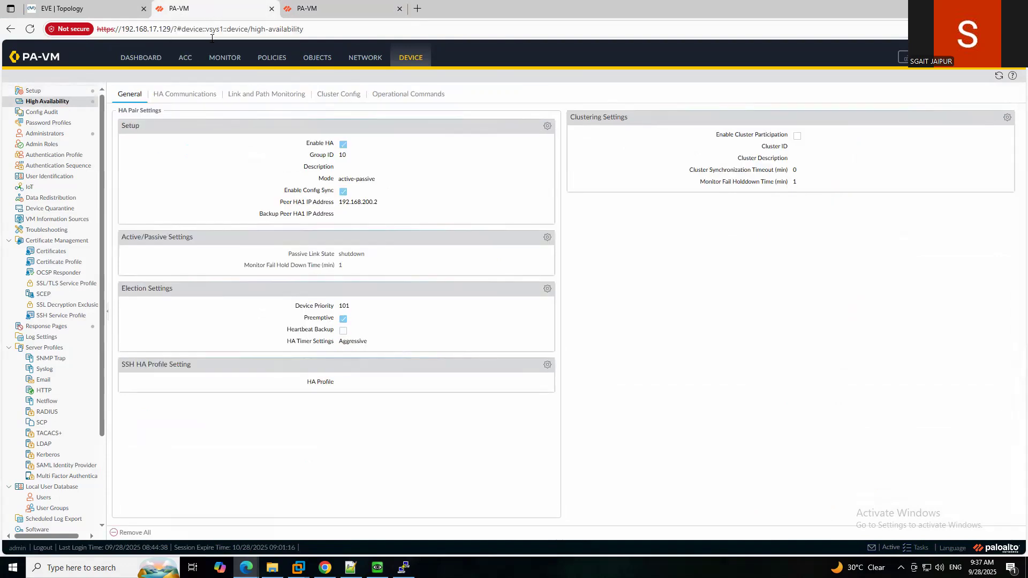
left_click(157, 59)
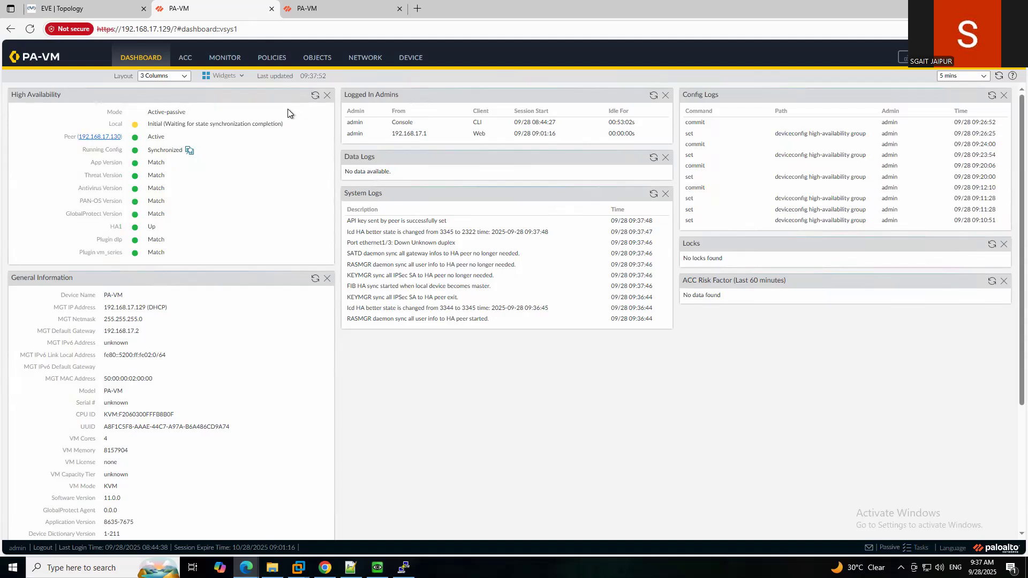
left_click(315, 96)
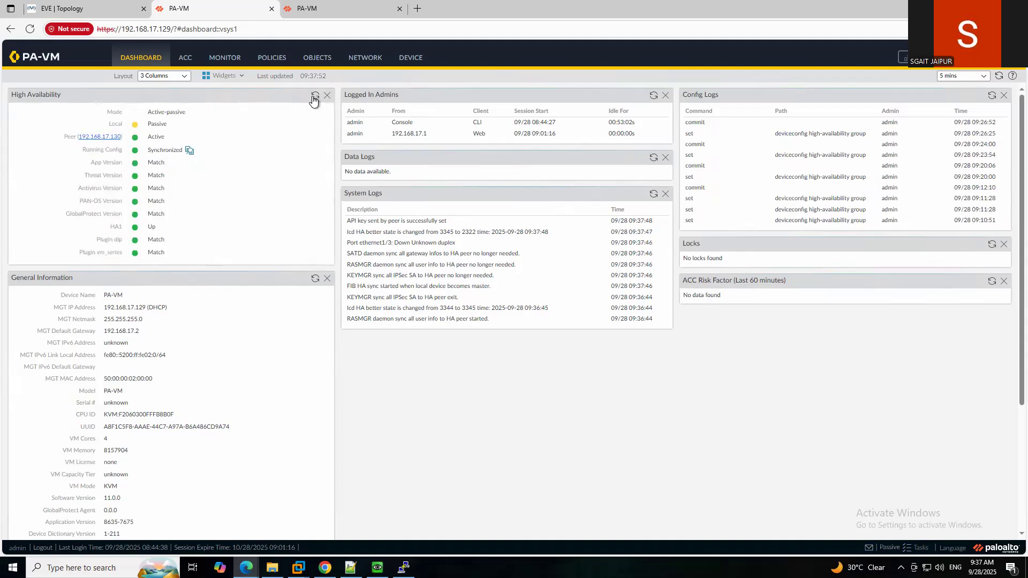
left_click(336, 8)
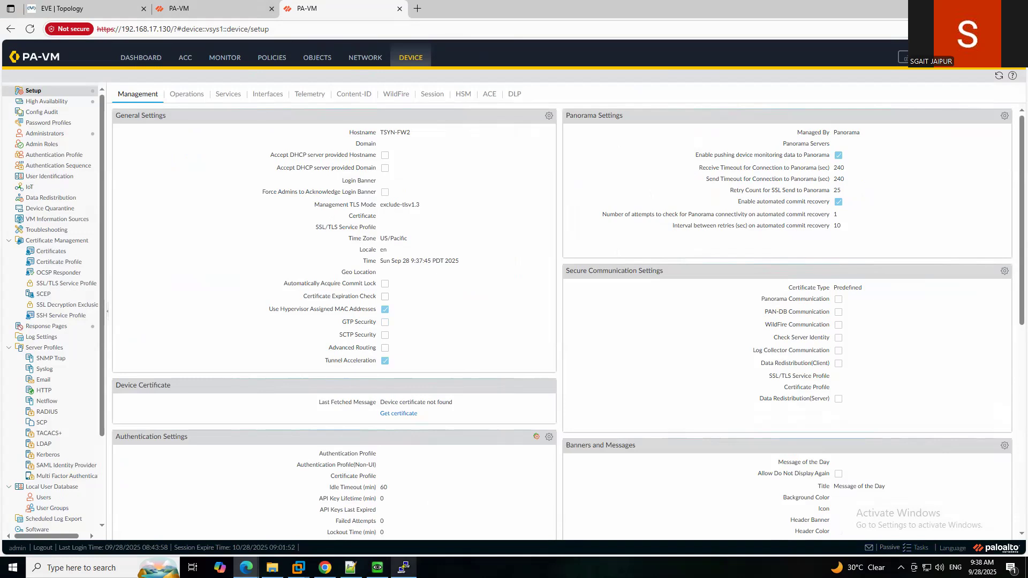
Review the .129 HA2 data link on ethernet1/2 with session synchronization enabled, closing without changes.
mouse_move(595, 3)
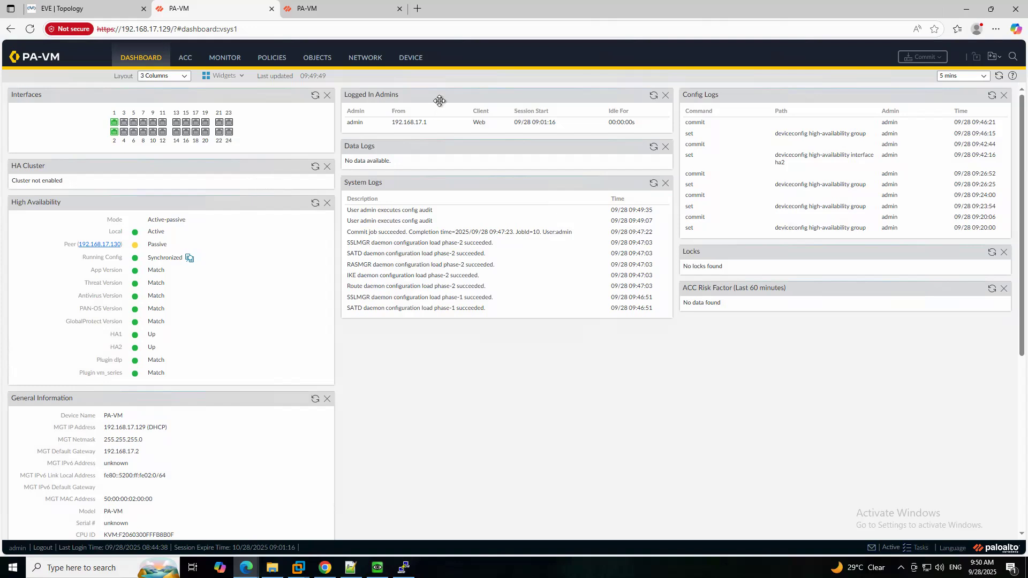
left_click(410, 58)
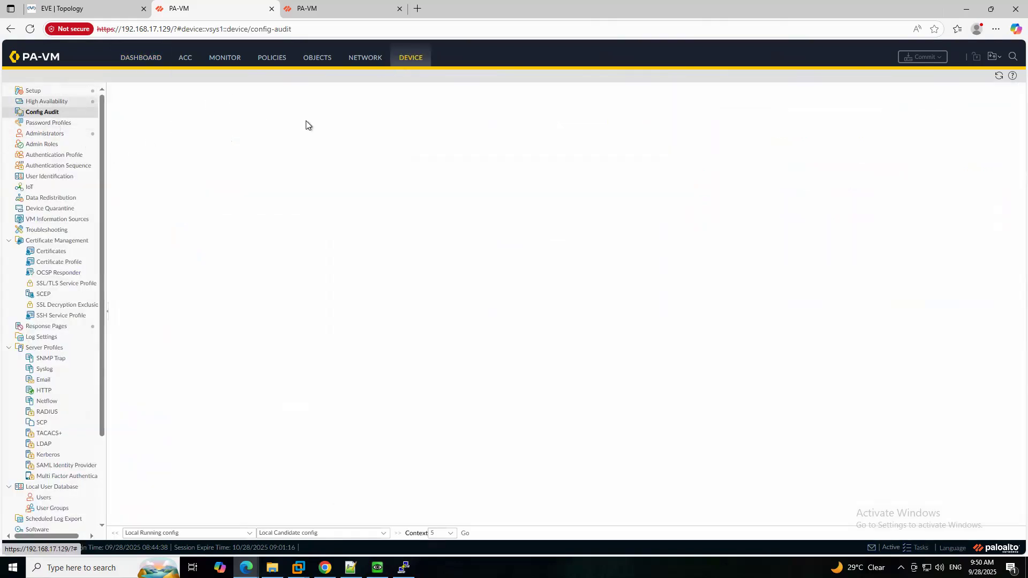
left_click(184, 96)
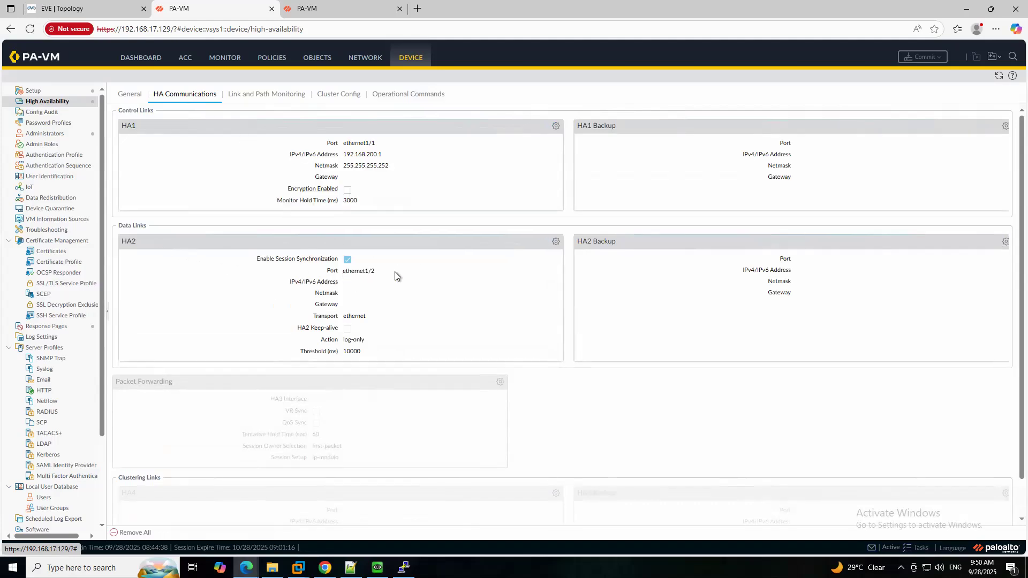
left_click(556, 242)
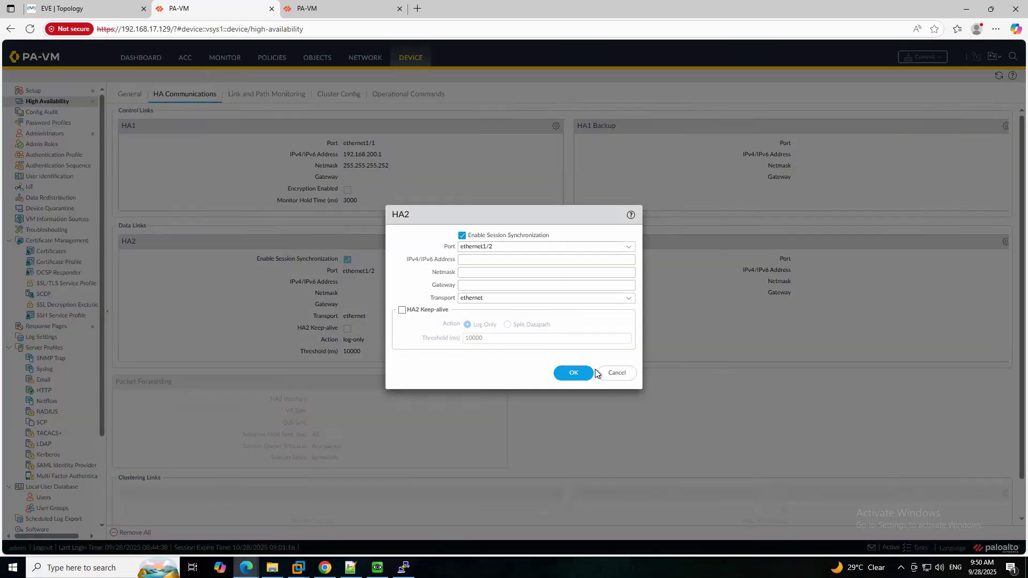
left_click(616, 375)
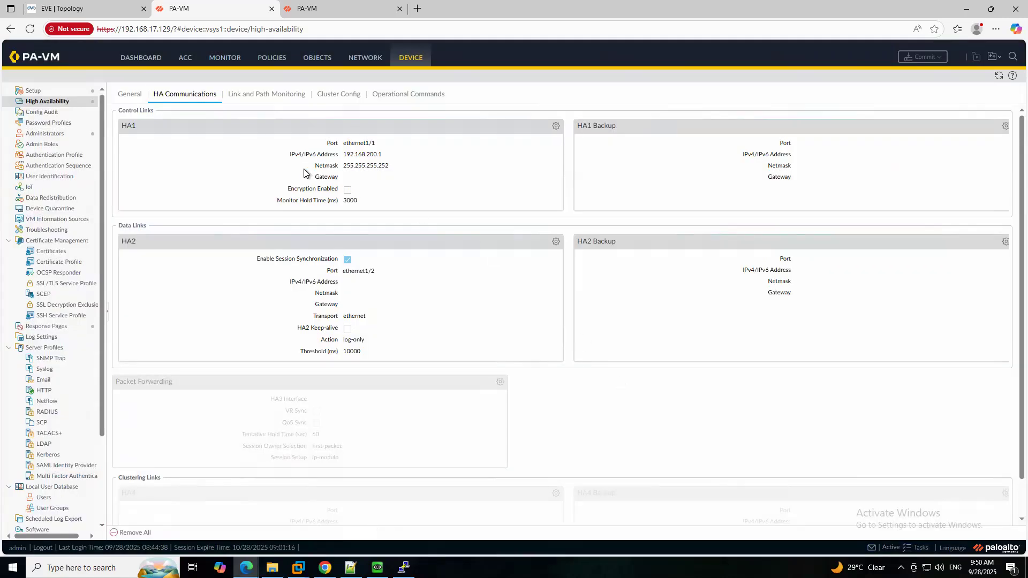